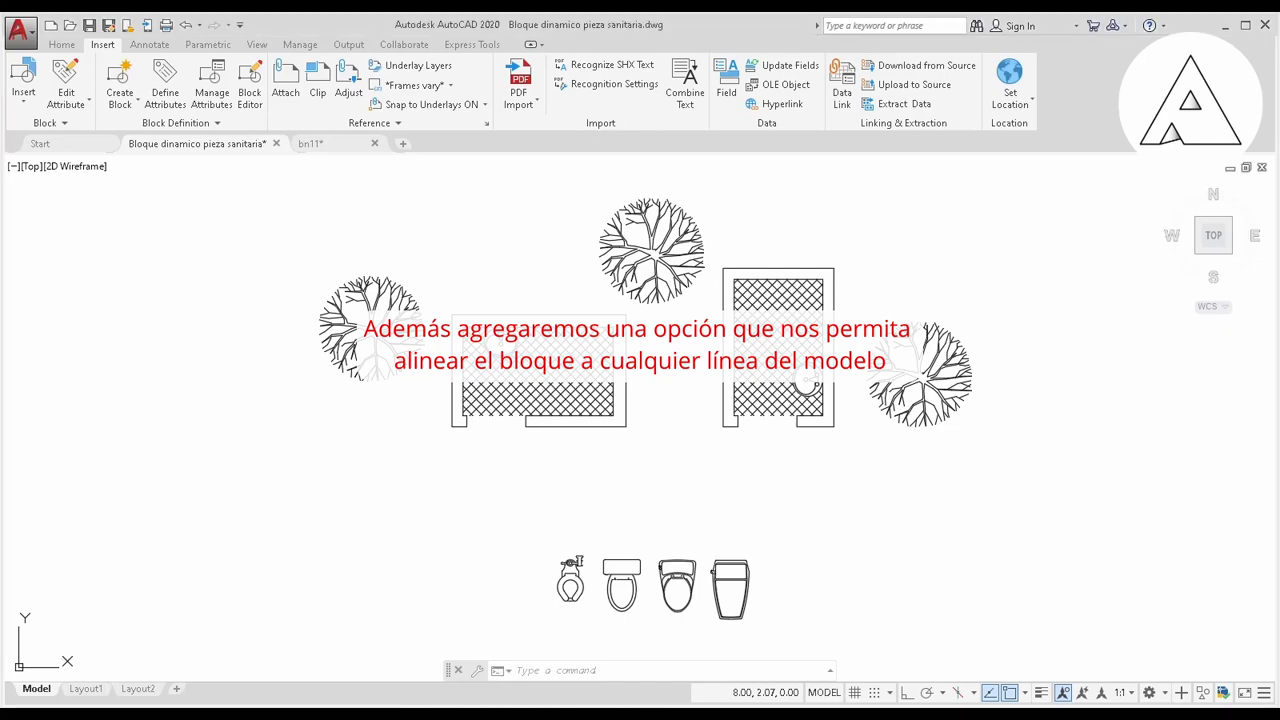
Switch the washbasin block in the narrow right-hand room to the LAVAMANOS 2 visibility state
scroll(810, 380, up, 6)
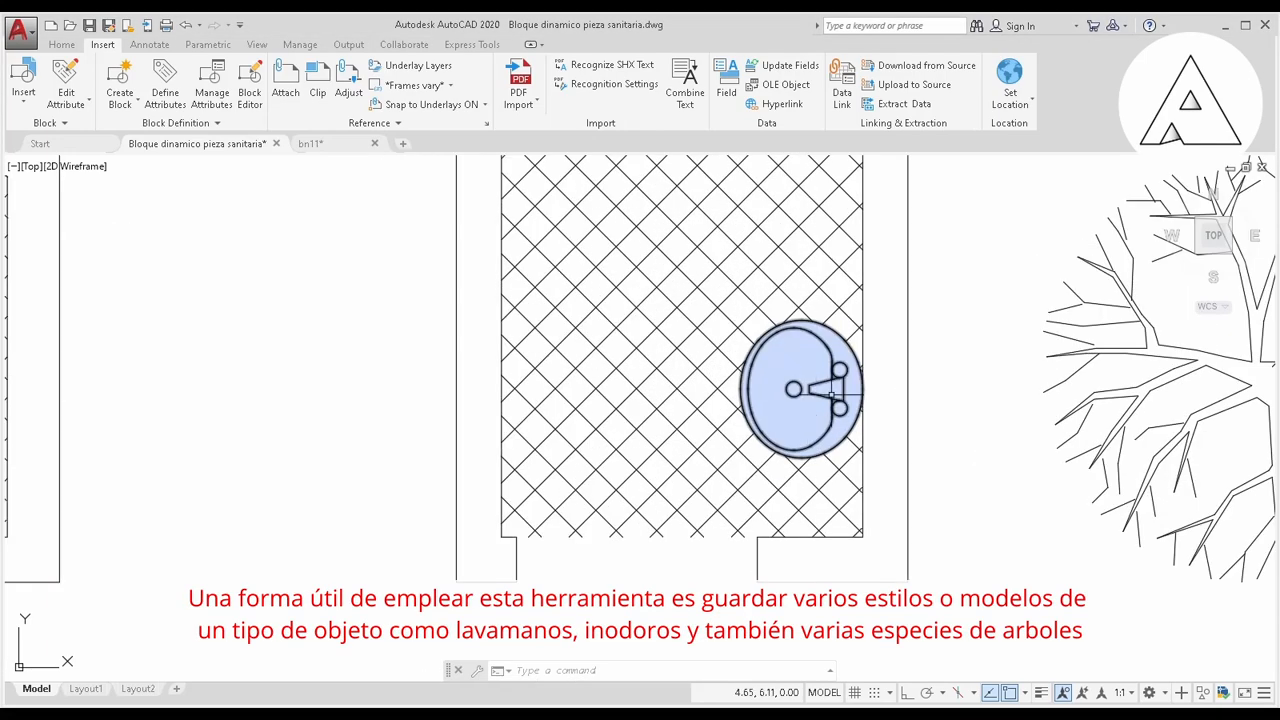
click(830, 395)
middle_drag(830, 395, 722, 420)
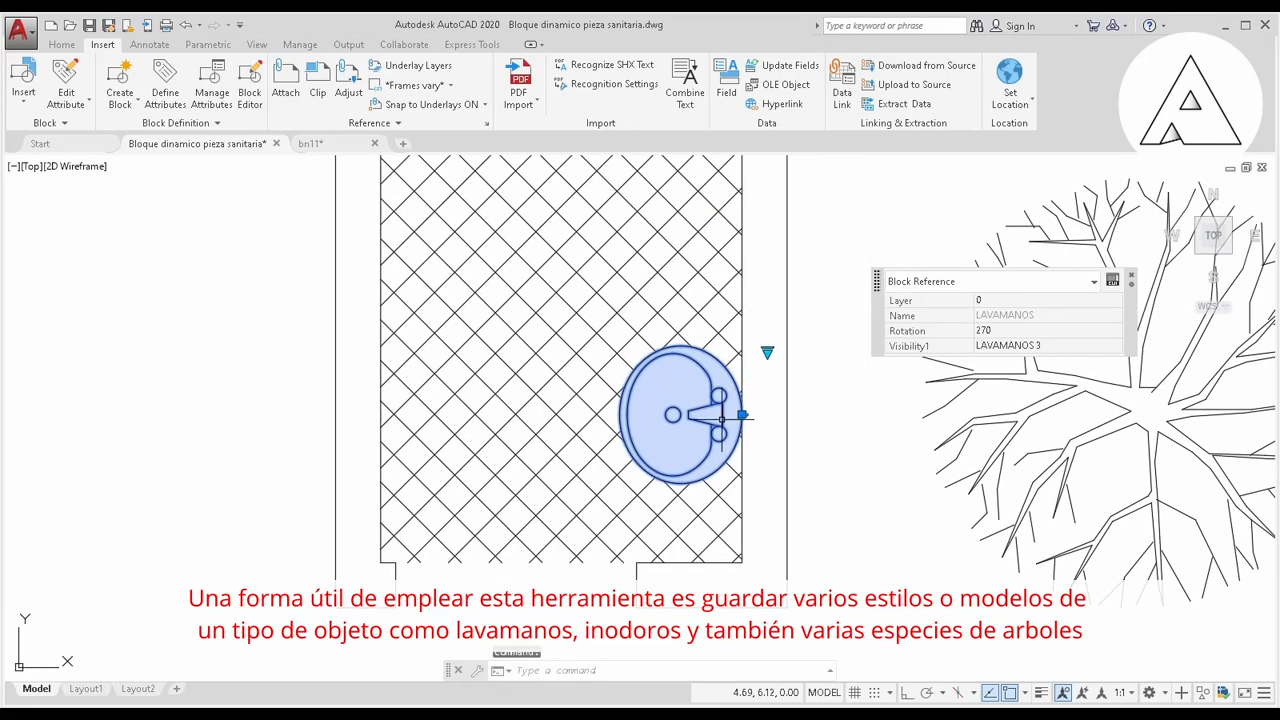
click(767, 353)
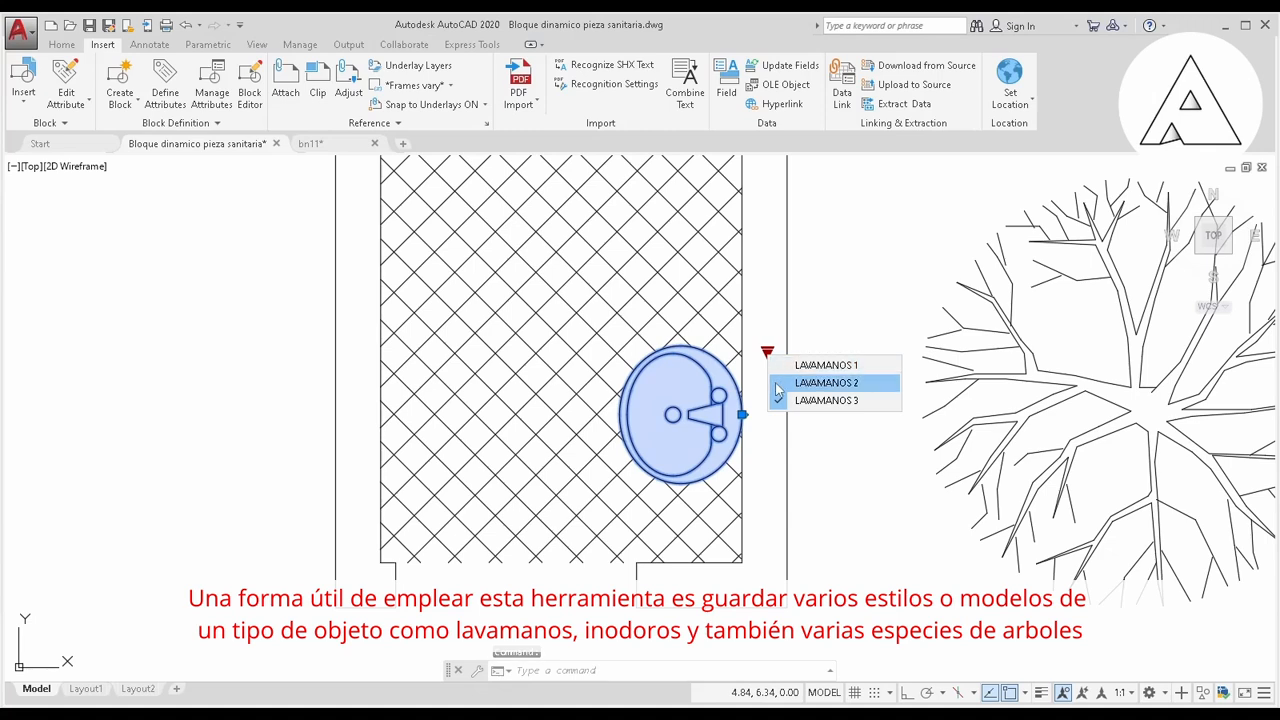
click(772, 382)
scroll(766, 443, down, 5)
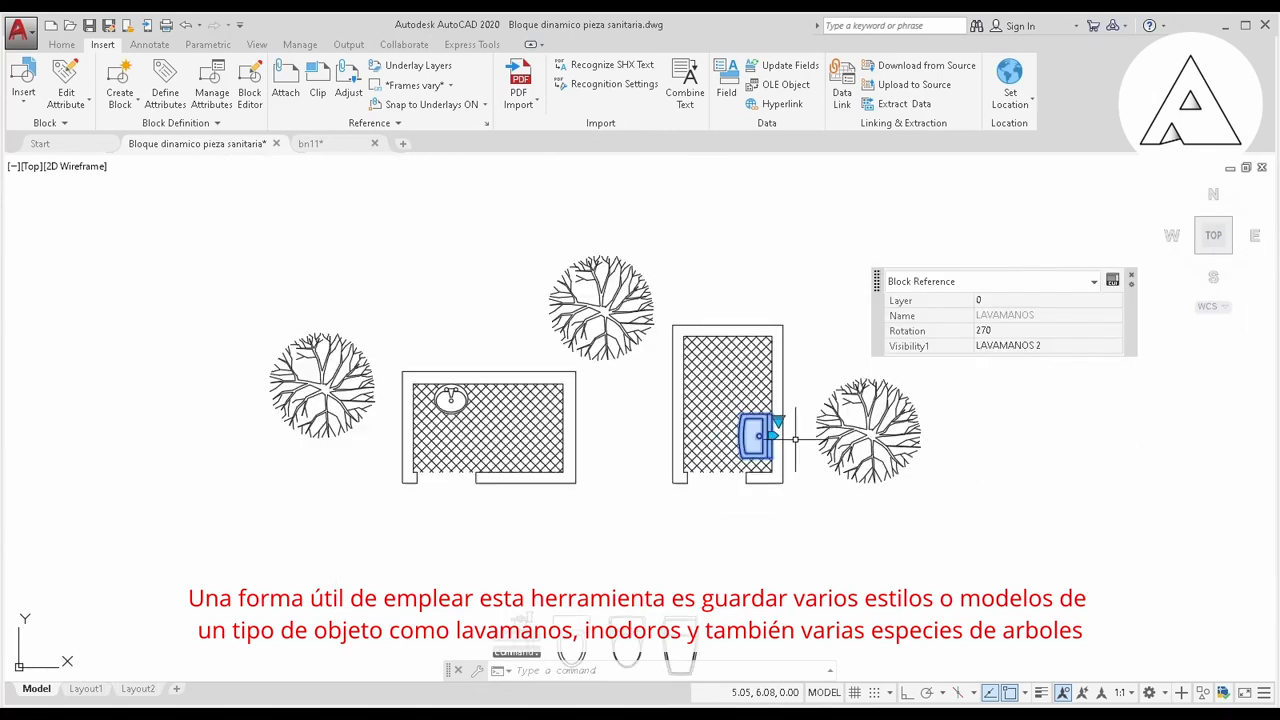
key(Escape)
Try the LAVAMANOS 2 state on the washbasin in the wide left-hand room and leave it set to LAVAMANOS 1
scroll(482, 420, up, 5)
click(452, 378)
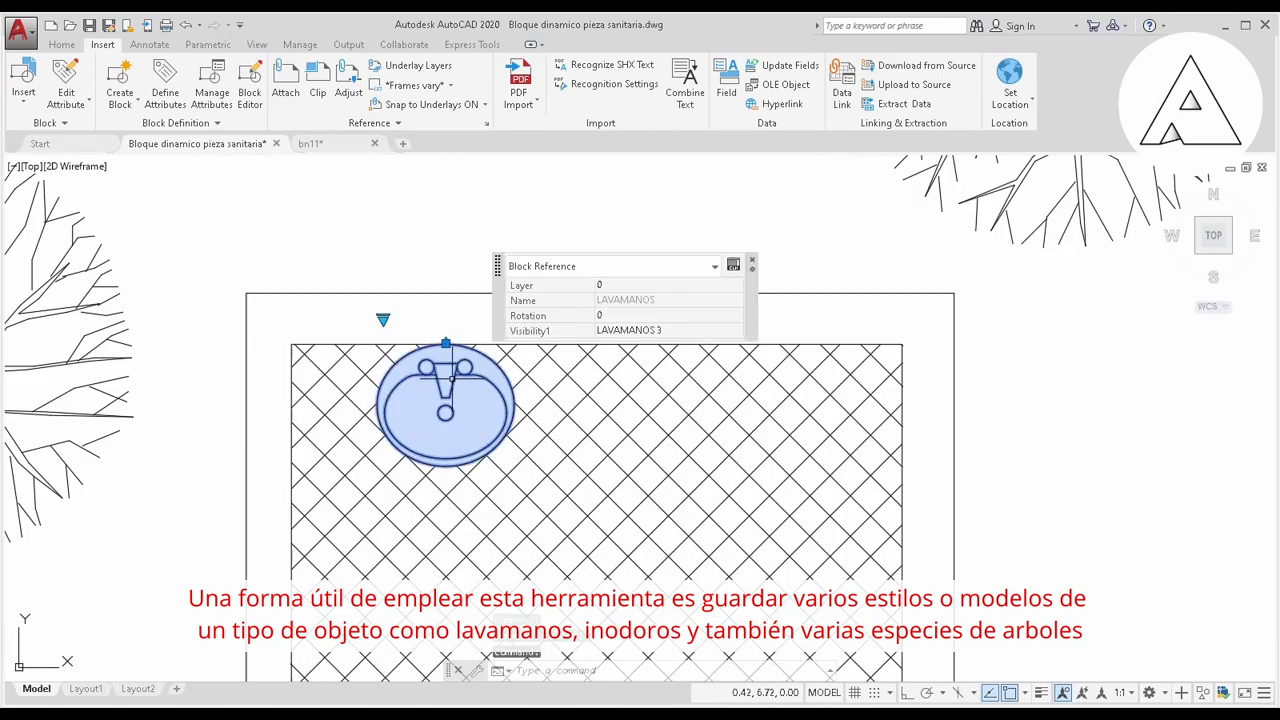
click(383, 319)
click(442, 329)
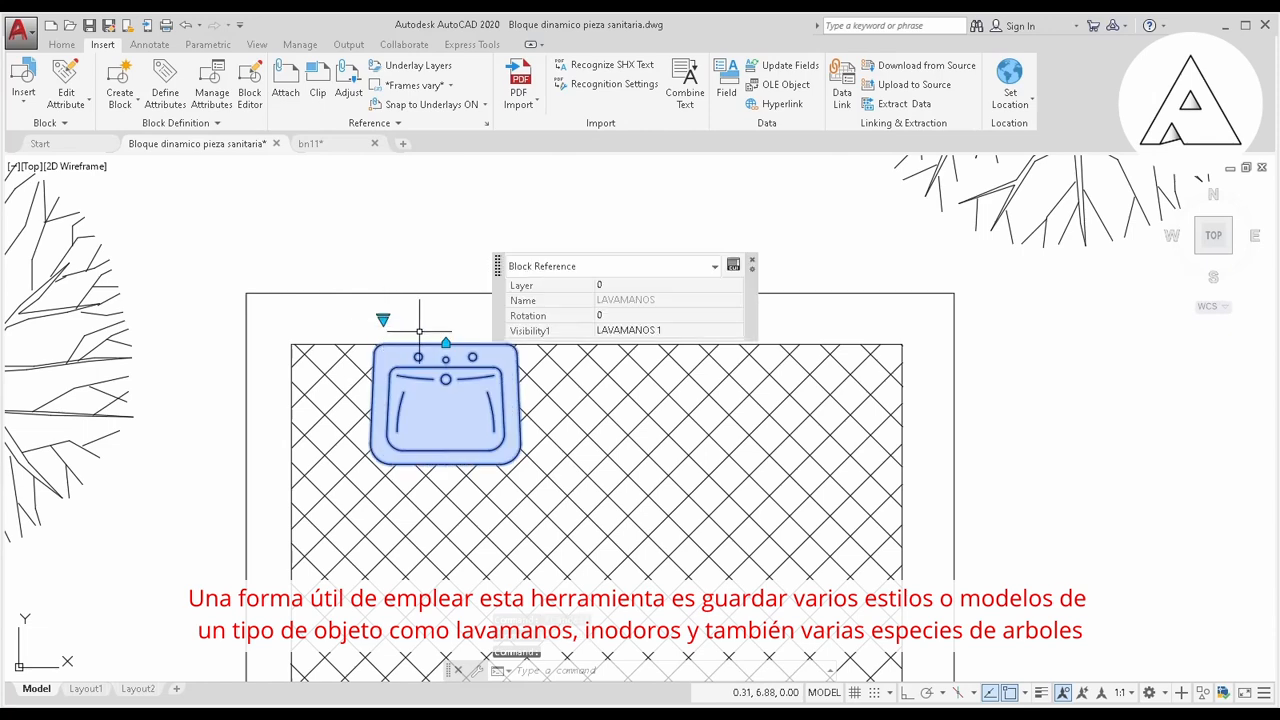
click(383, 319)
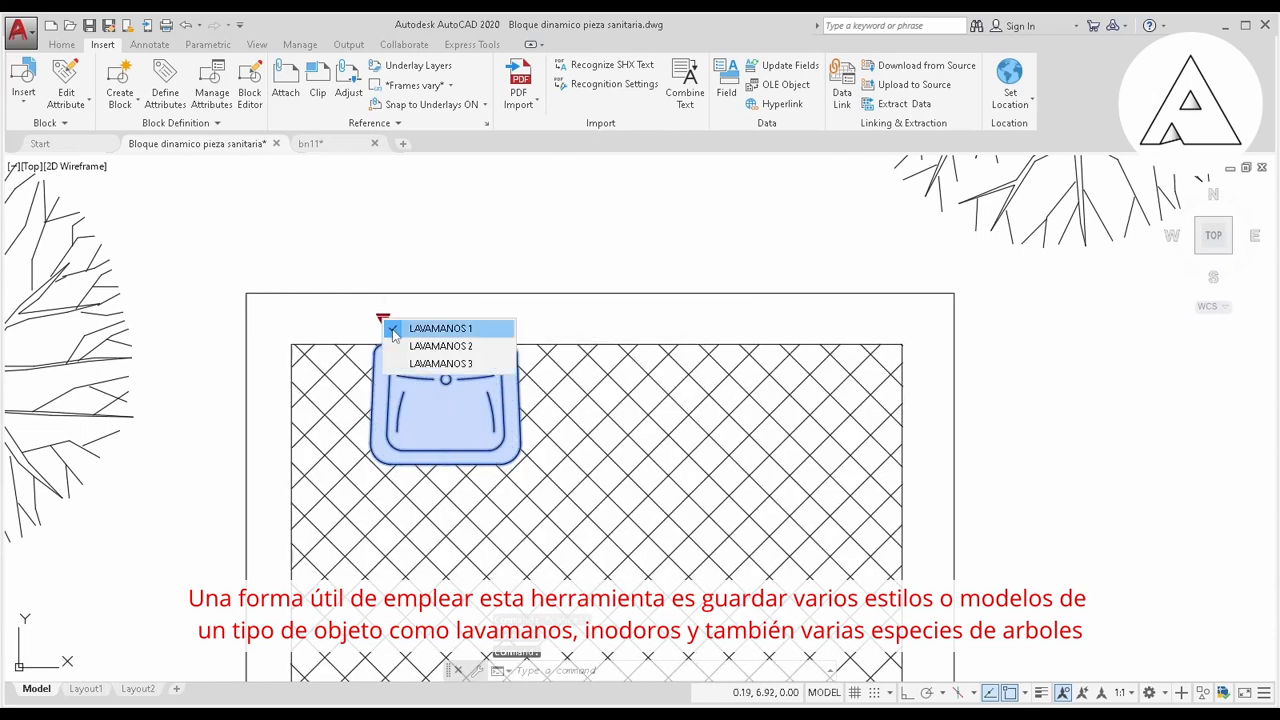
click(443, 343)
click(383, 319)
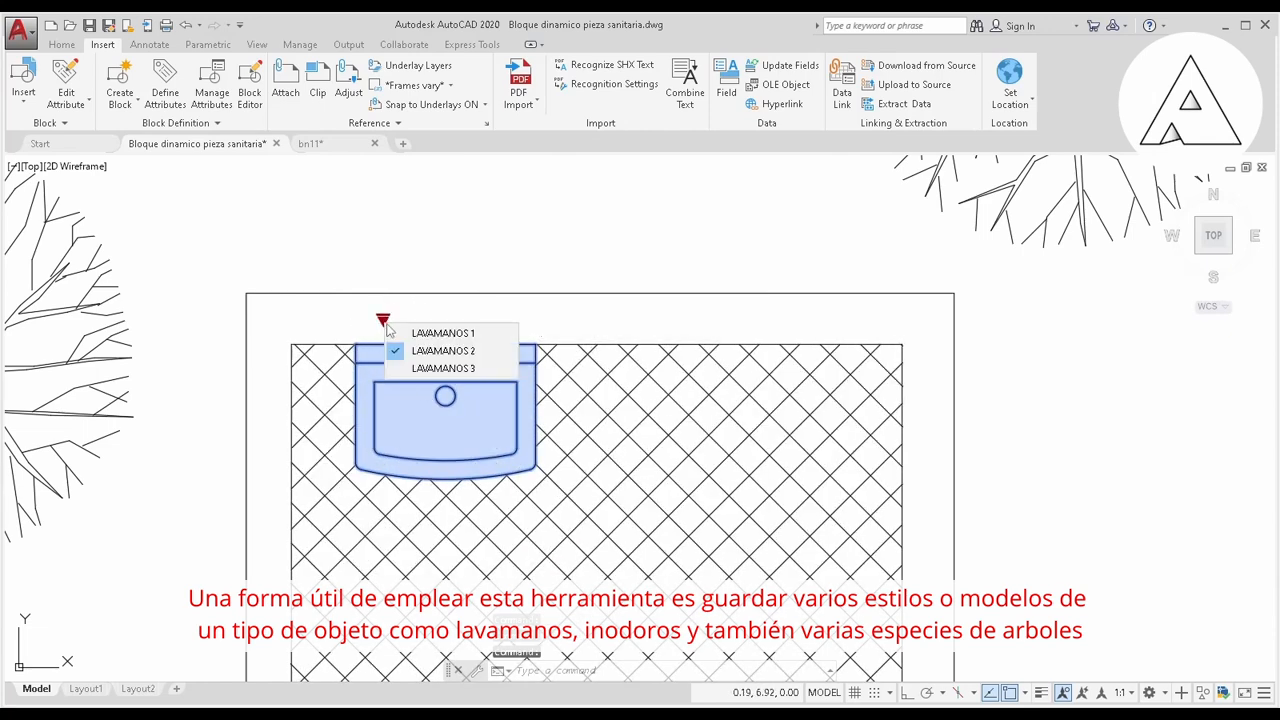
click(443, 357)
scroll(450, 446, down, 4)
key(Escape)
Switch the tree block between the two rooms to the SILUETA DE ARBOL visibility state
mouse_move(716, 515)
middle_down()
mouse_move(606, 522)
mouse_move(586, 500)
middle_up()
click(490, 245)
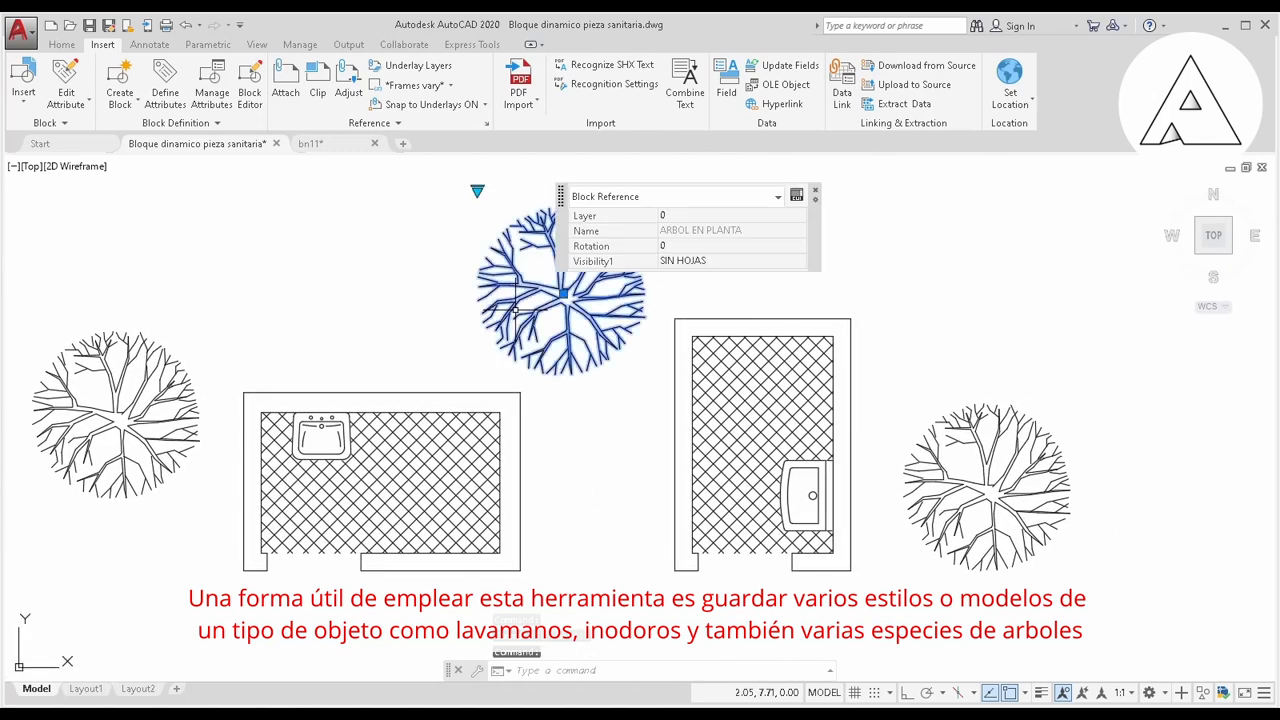
click(477, 191)
click(528, 220)
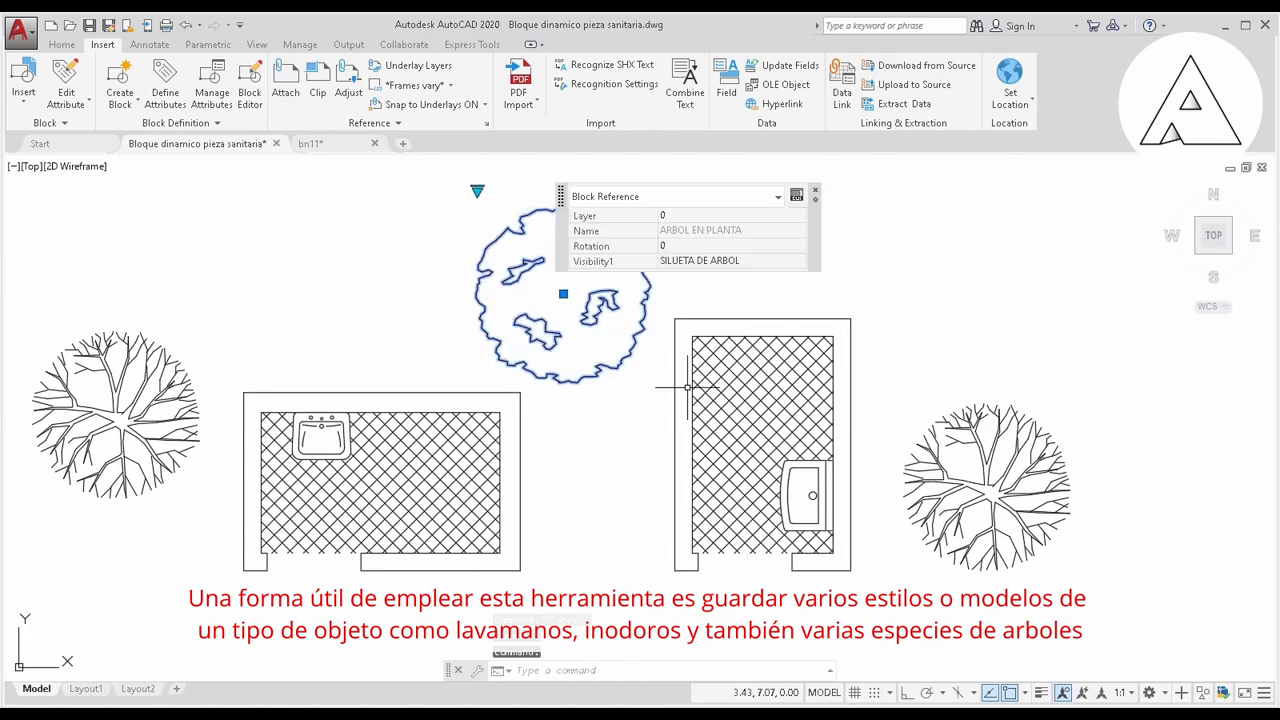
key(Escape)
Switch the tree block beside the narrow room to the PALMERA visibility state
click(997, 478)
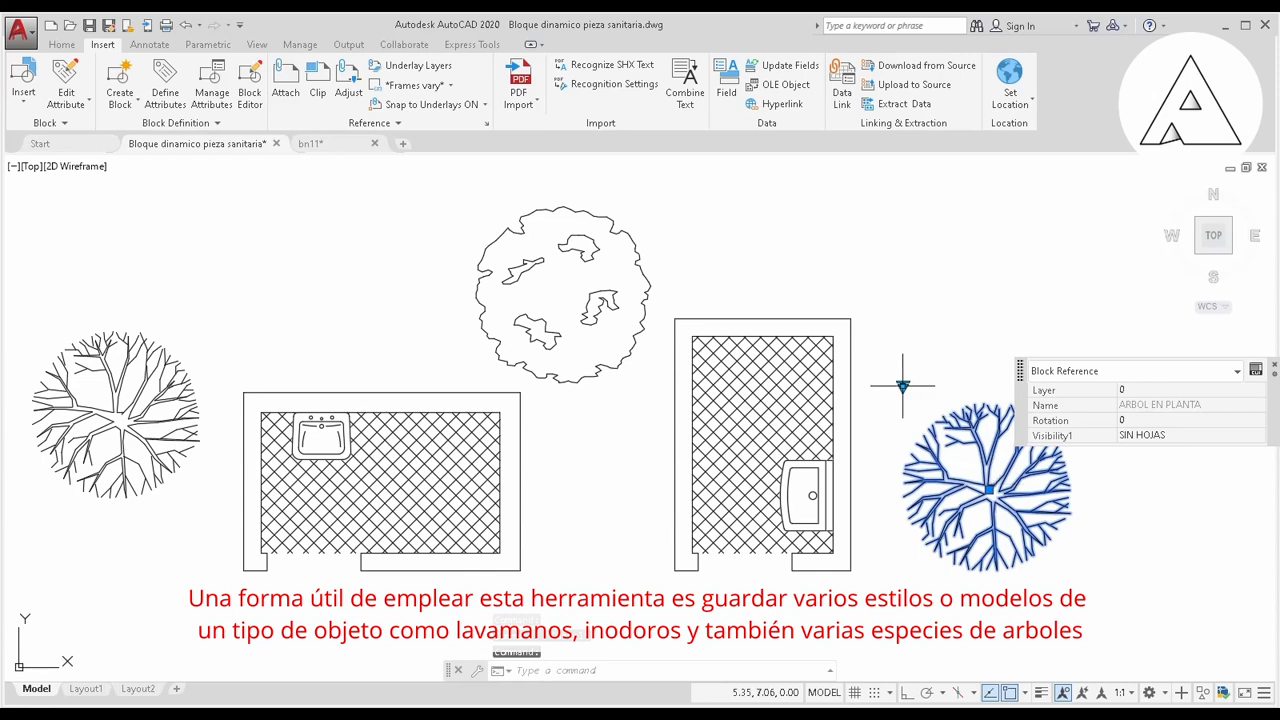
click(903, 386)
click(935, 432)
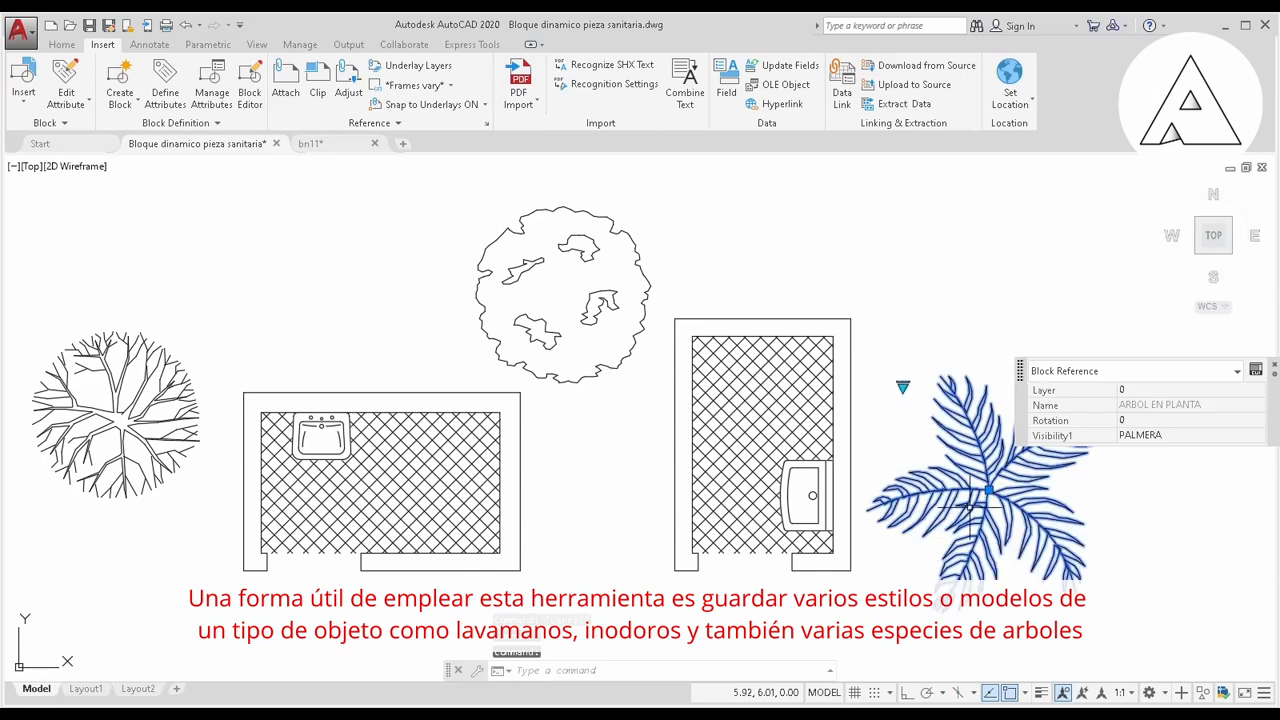
scroll(975, 505, down, 5)
middle_drag(809, 514, 685, 445)
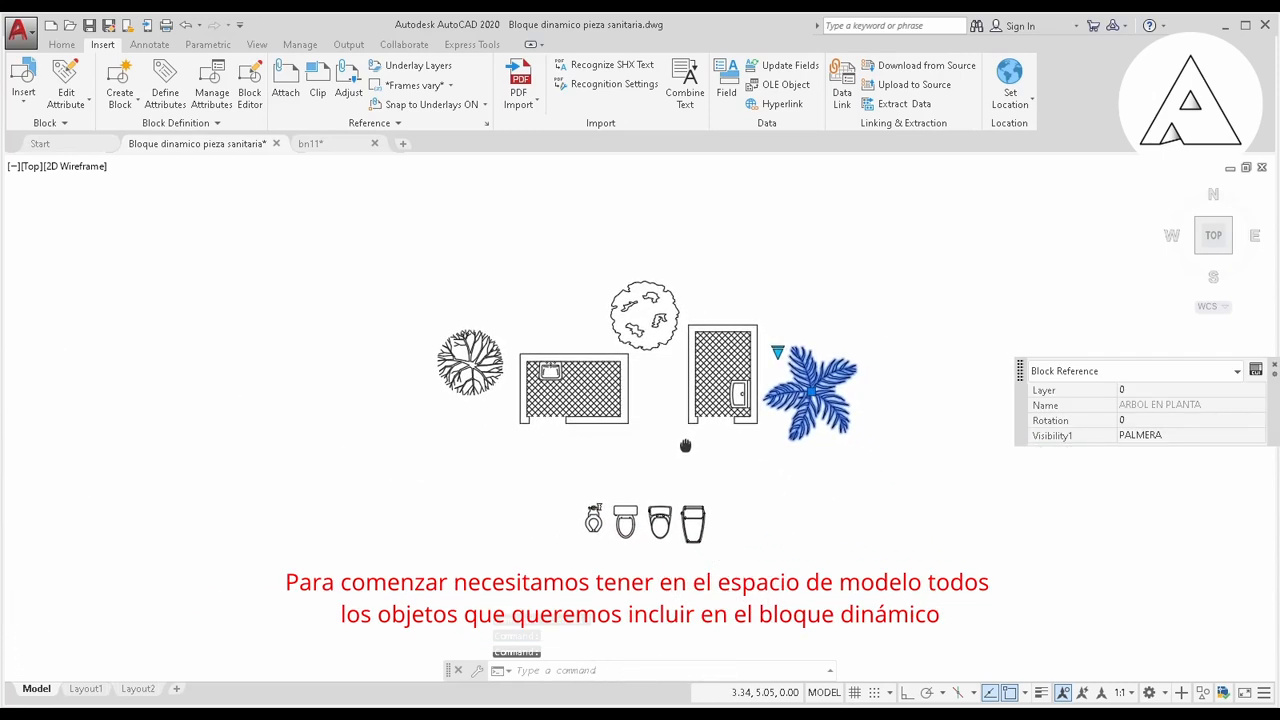
key(Escape)
Inspect the first three toilet models below the rooms to check that each is a separate block
scroll(657, 535, up, 6)
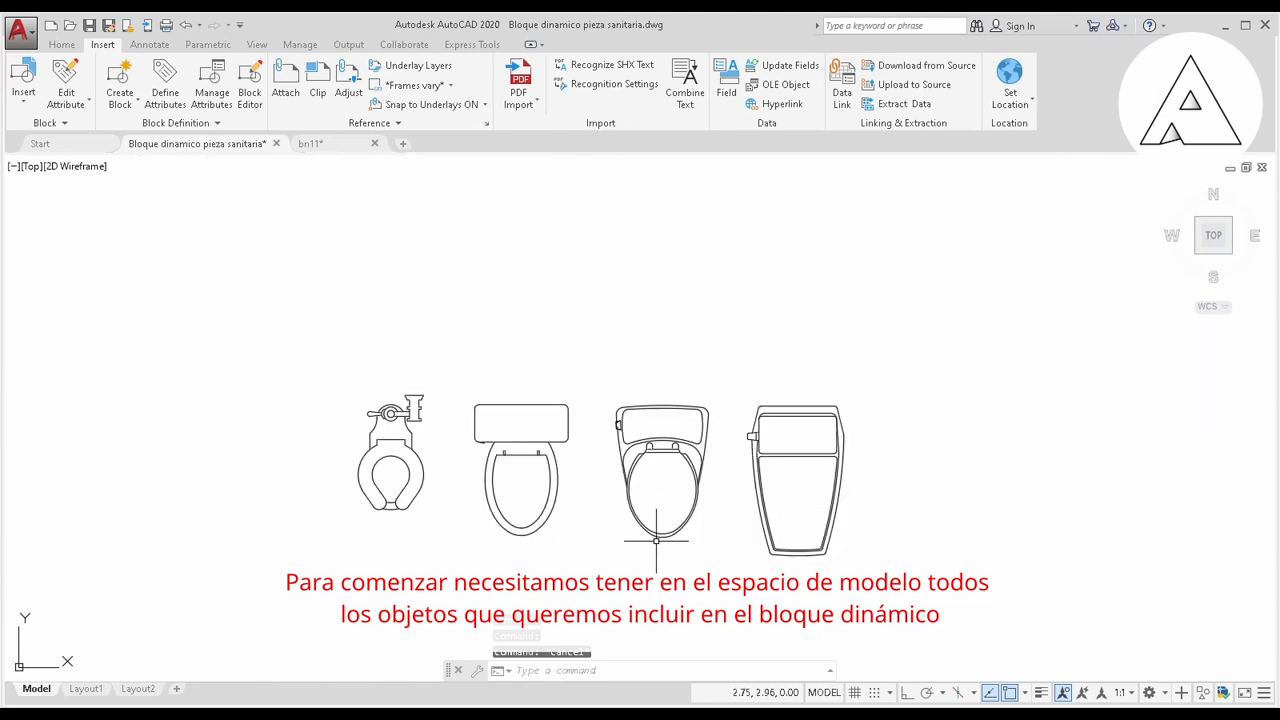
scroll(656, 540, up, 3)
click(328, 347)
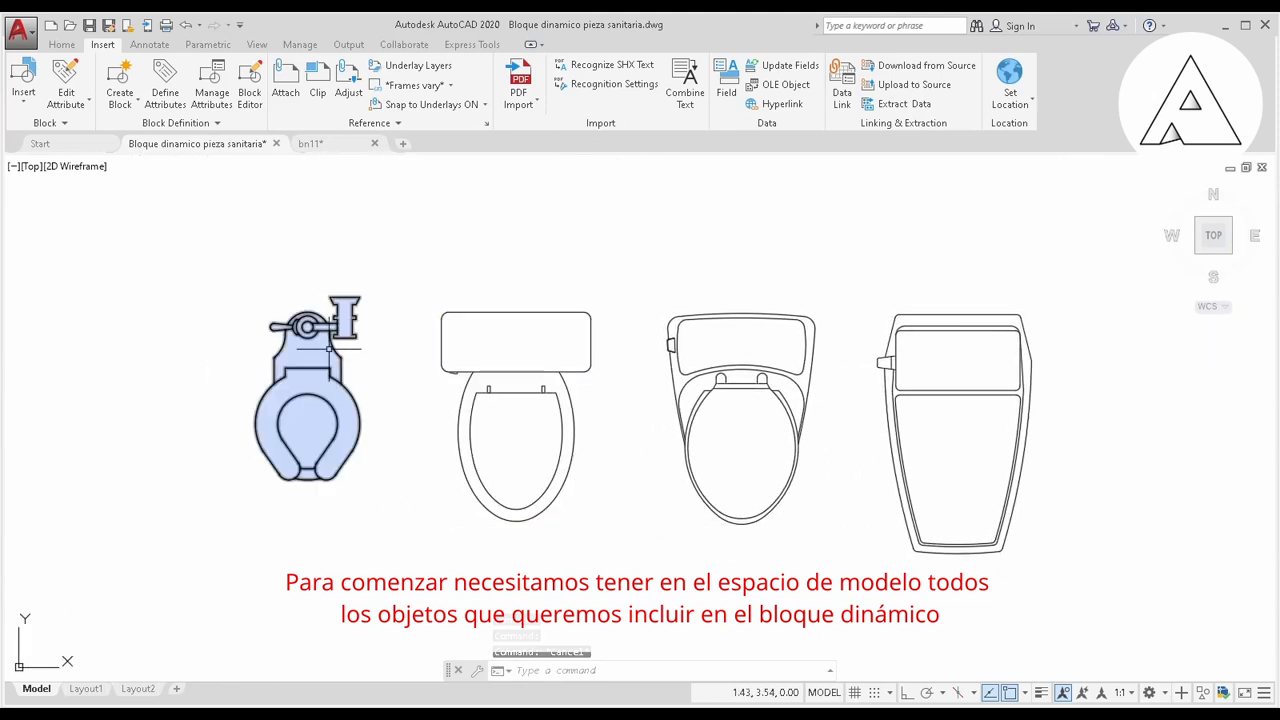
click(326, 343)
key(Escape)
click(530, 360)
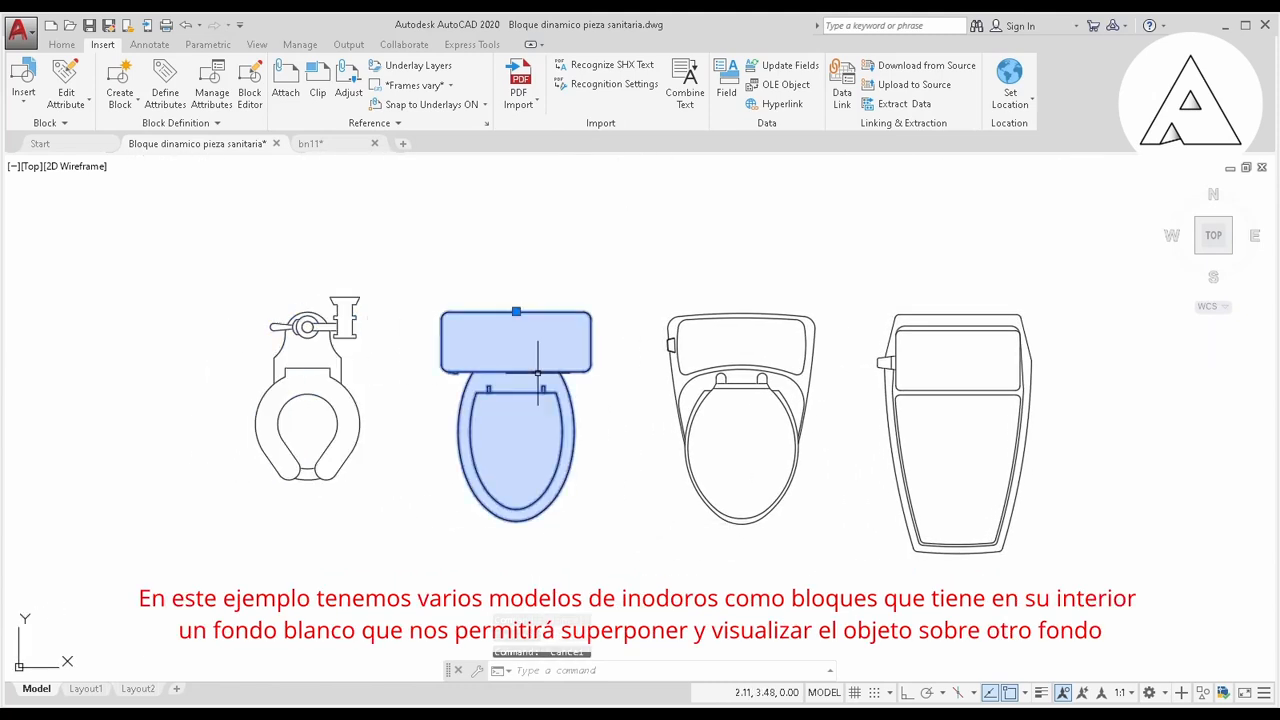
key(Escape)
click(739, 381)
click(741, 381)
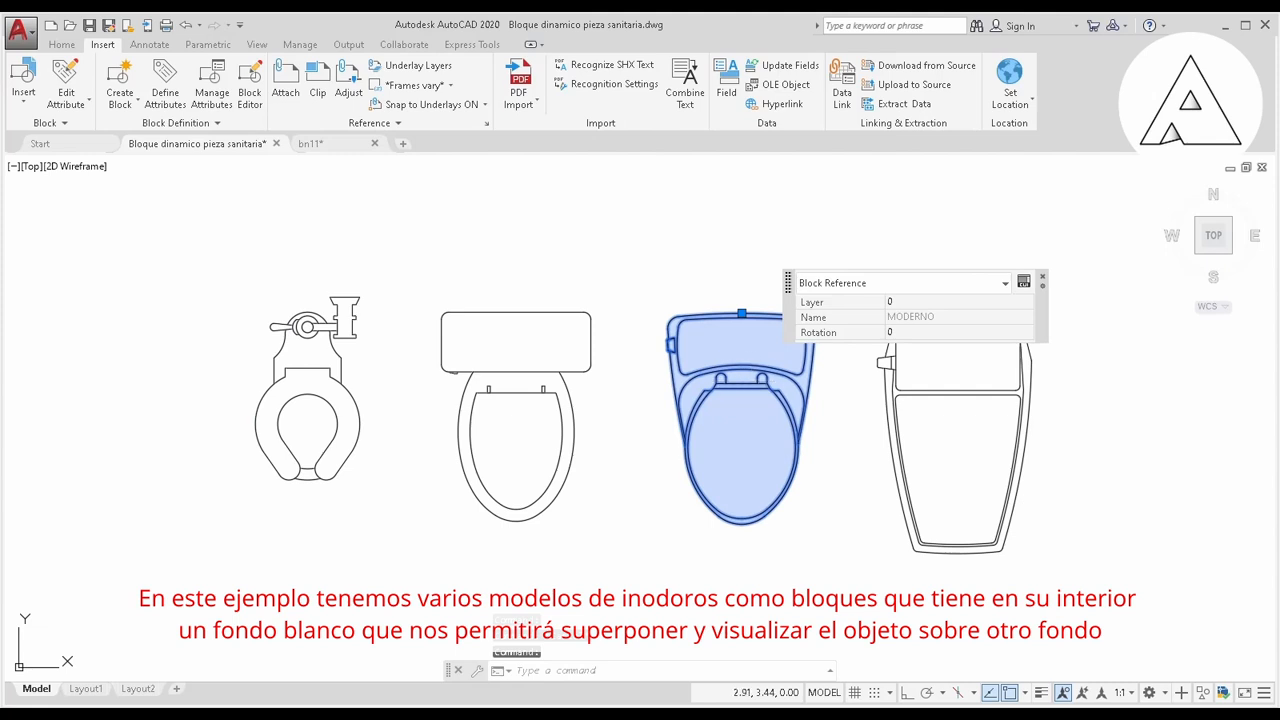
key(Escape)
Open the MODERNO 2 toilet in the Block Editor, examine its solid white hatch fills, and close the editor
click(923, 409)
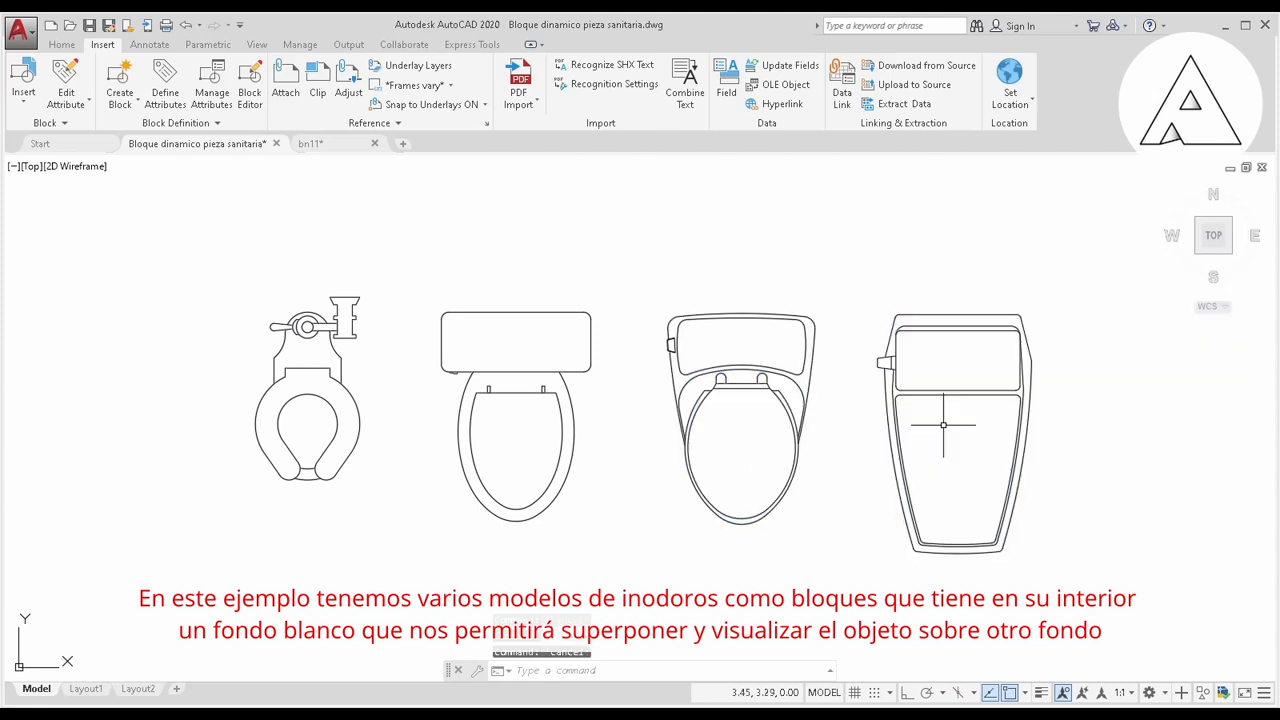
double_click(958, 404)
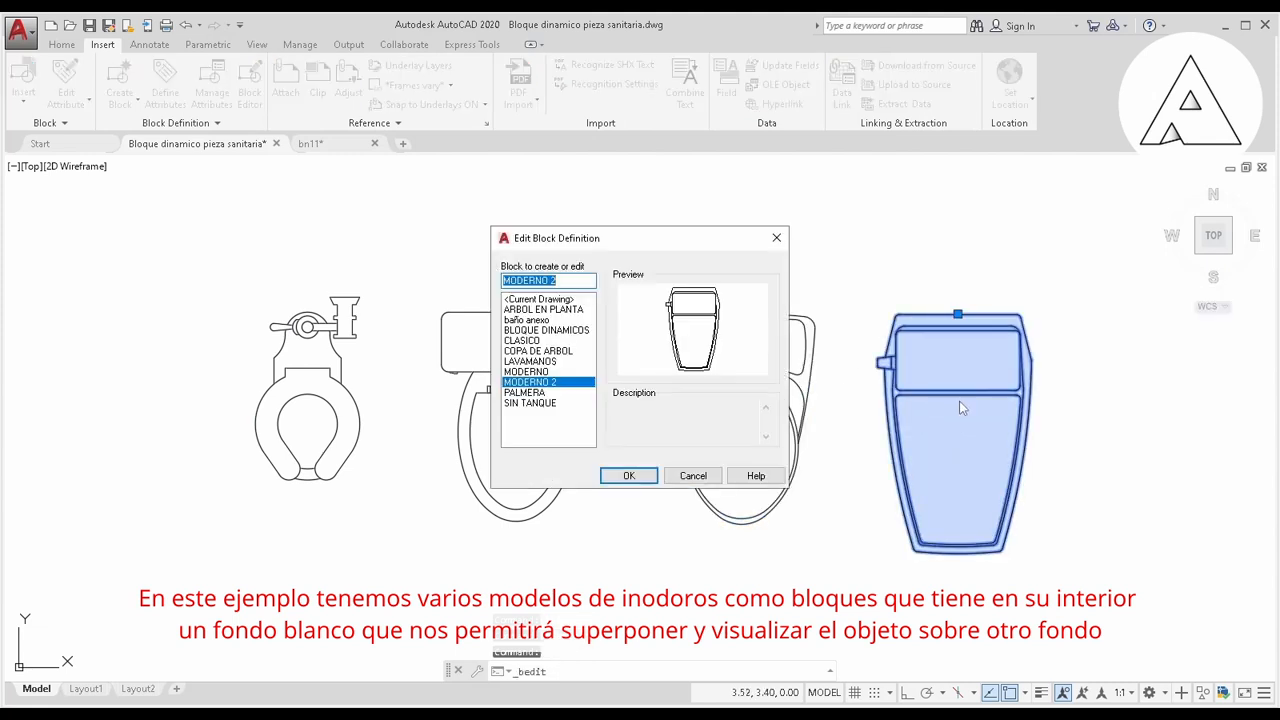
click(628, 476)
click(666, 411)
click(626, 313)
click(626, 313)
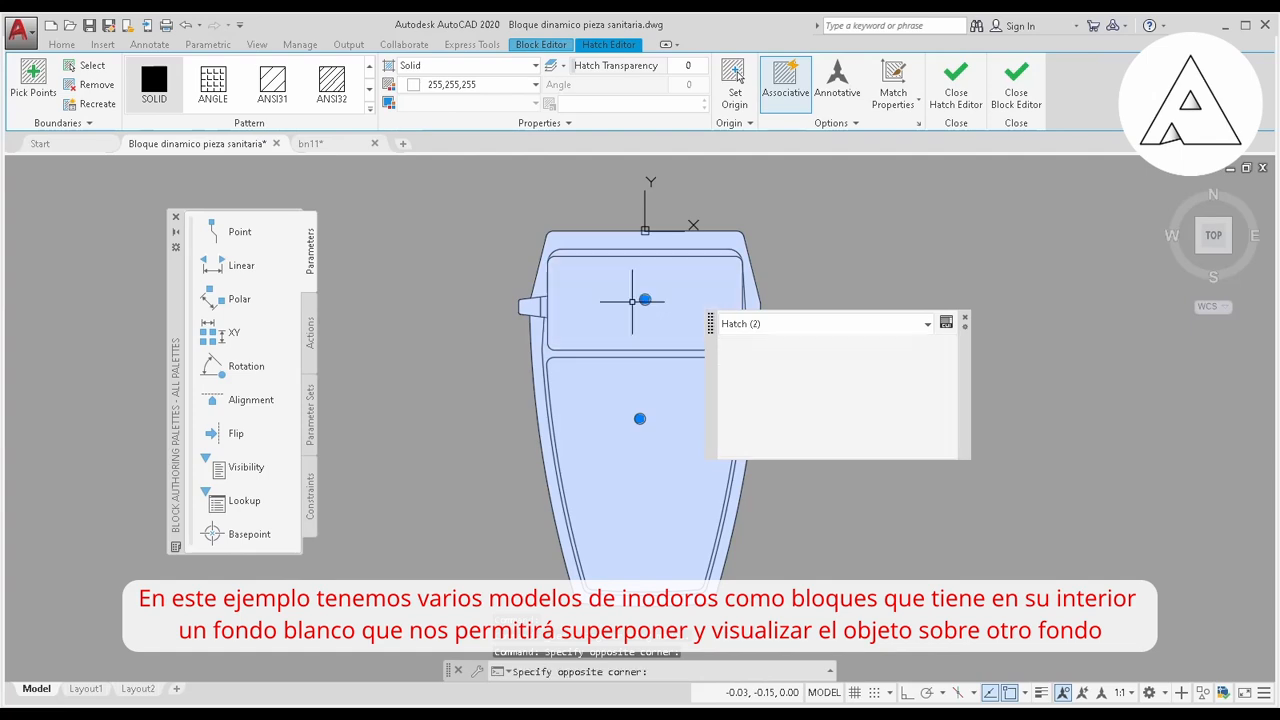
key(Escape)
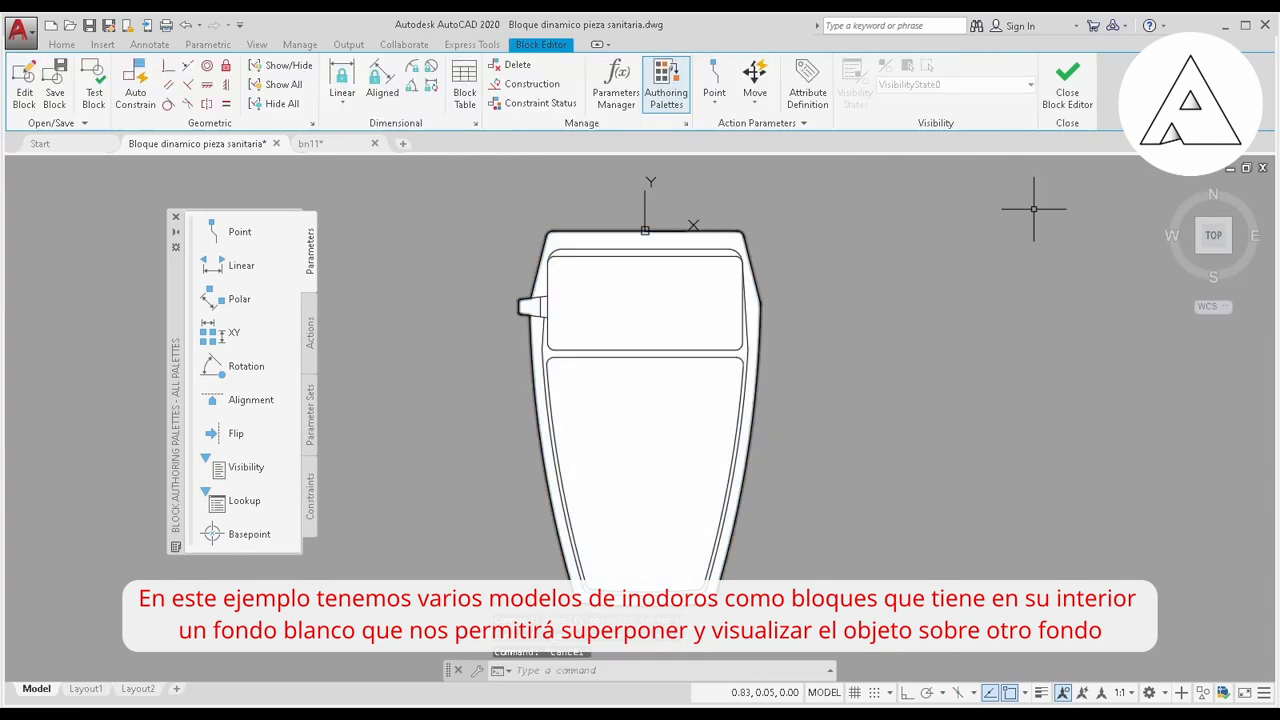
click(1061, 100)
Start a block definition from all four toilet models and name it INODOROS BLOQUE DINAMICO
scroll(834, 323, up, 2)
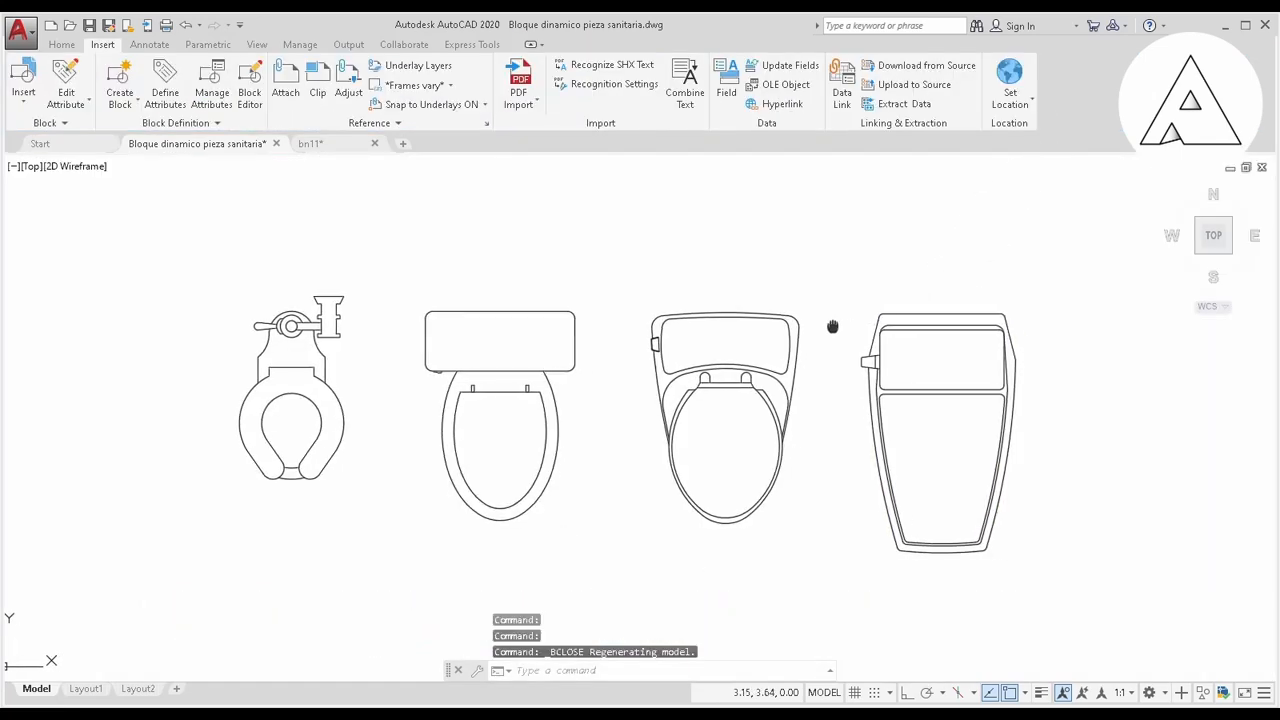
scroll(741, 330, down, 4)
scroll(741, 330, down, 3)
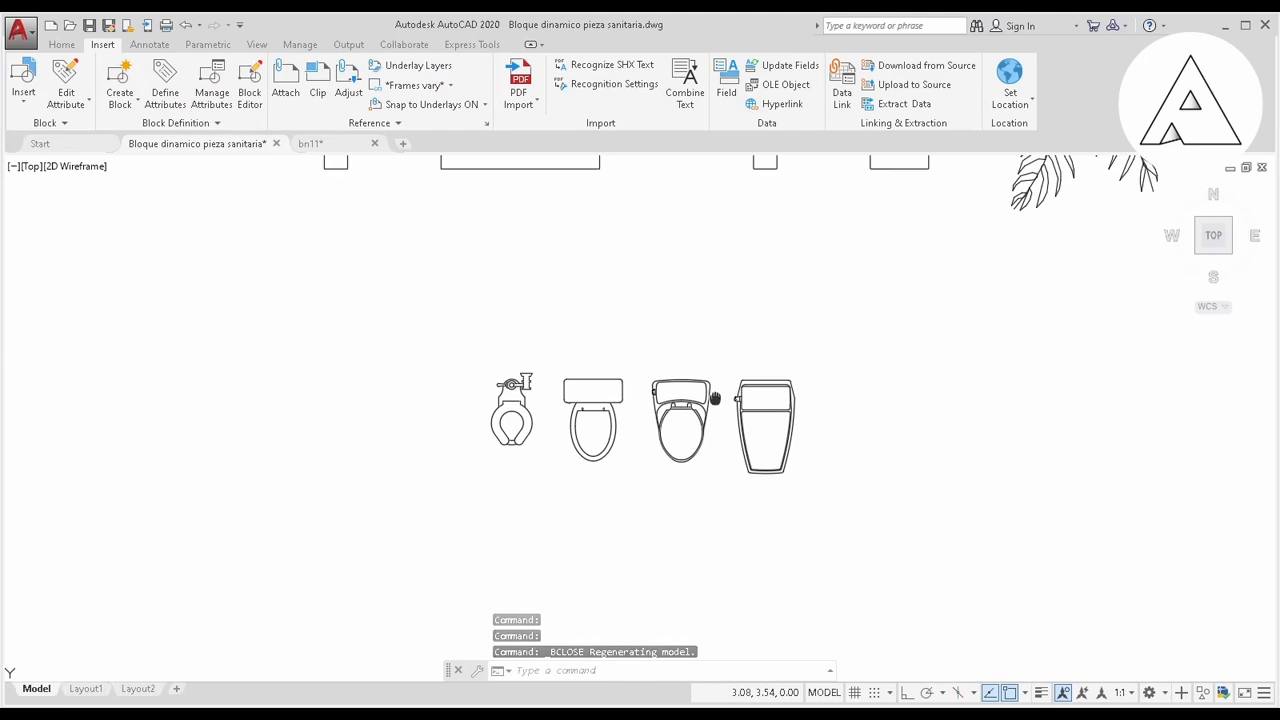
click(456, 345)
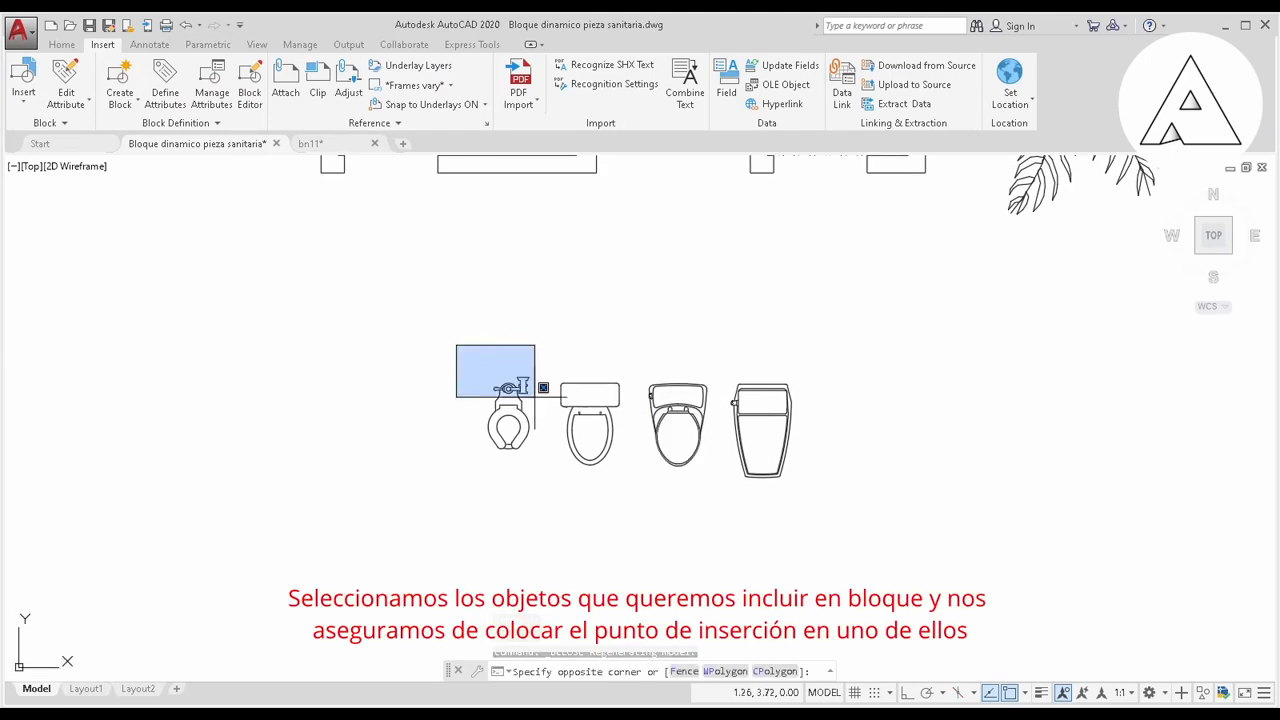
click(830, 506)
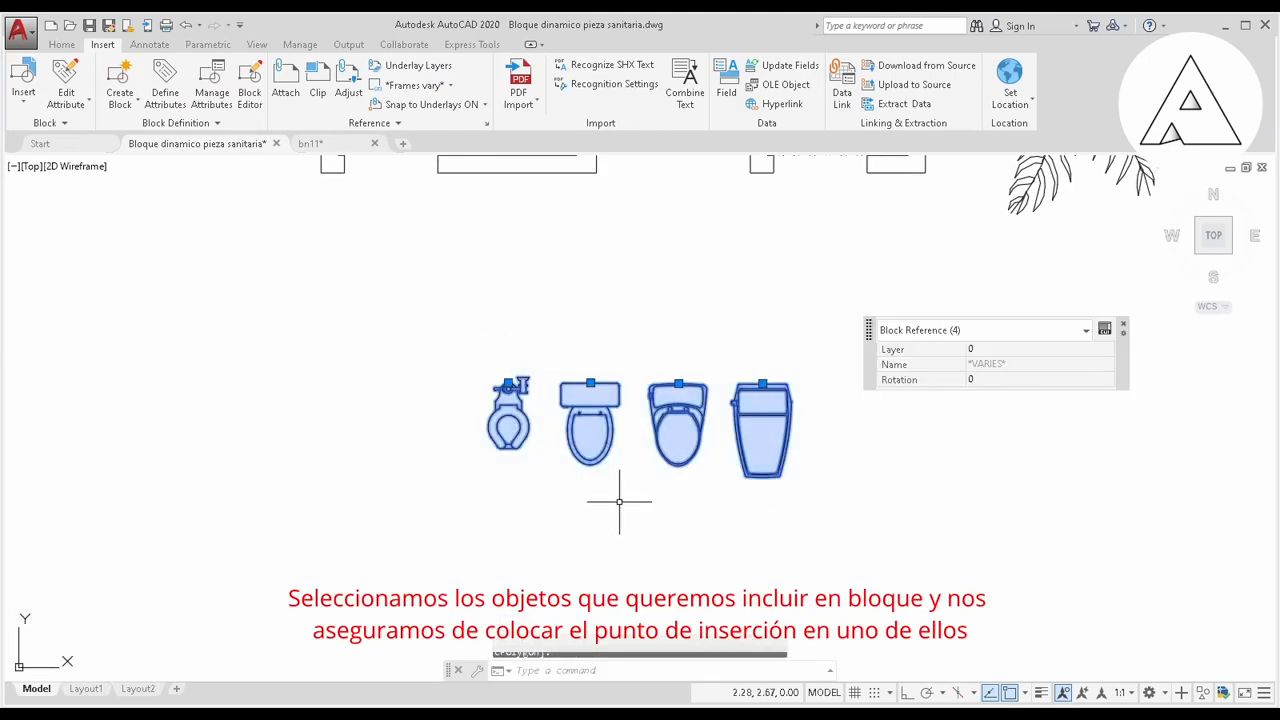
click(119, 80)
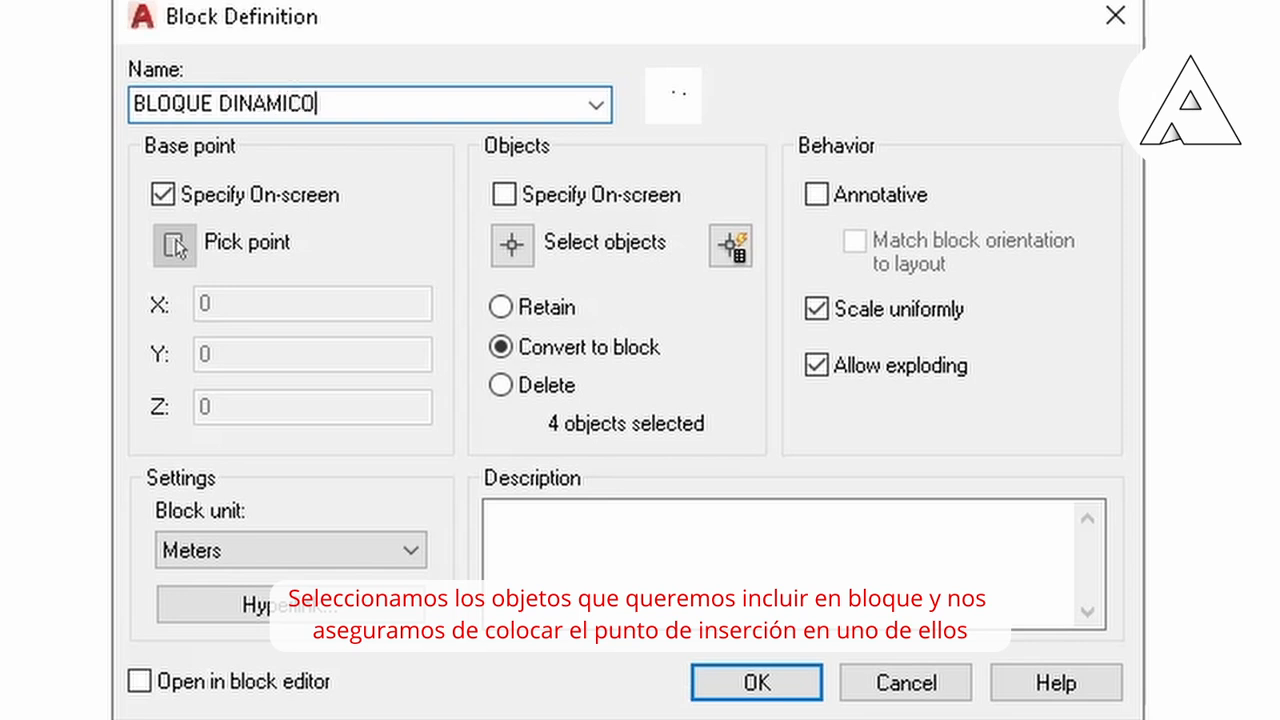
text(N)
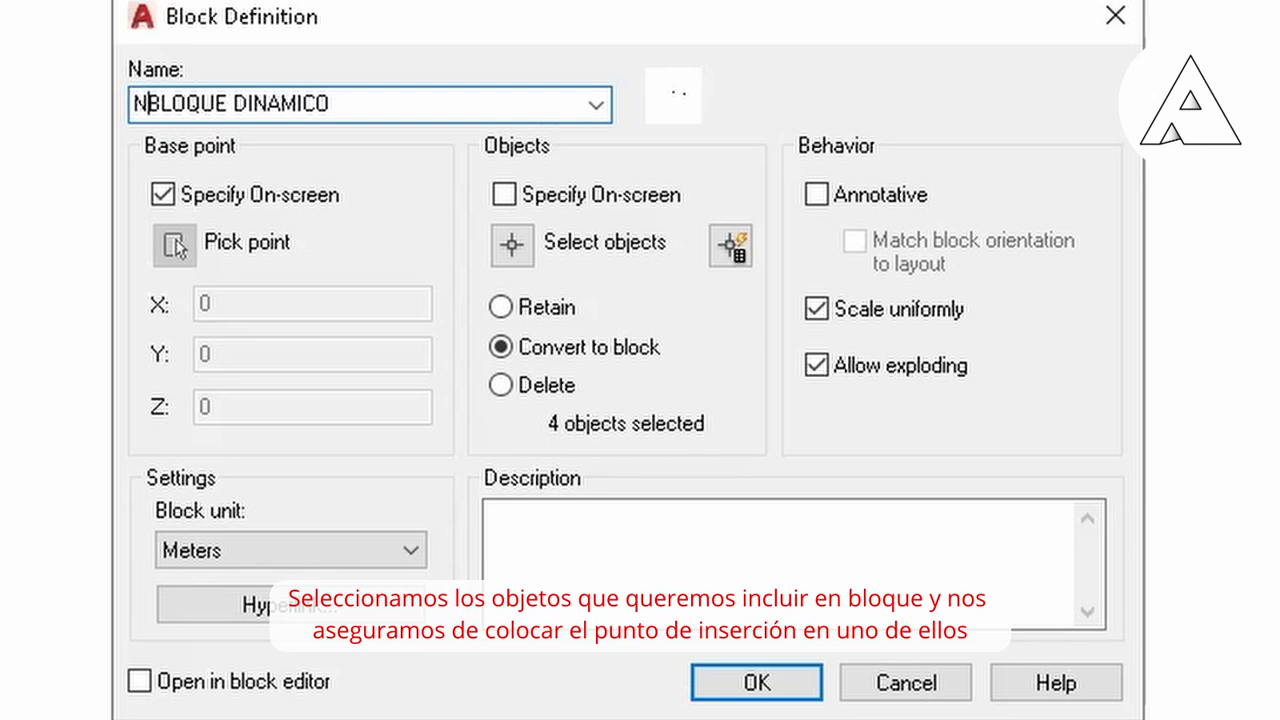
key(BackSpace)
text(INOD)
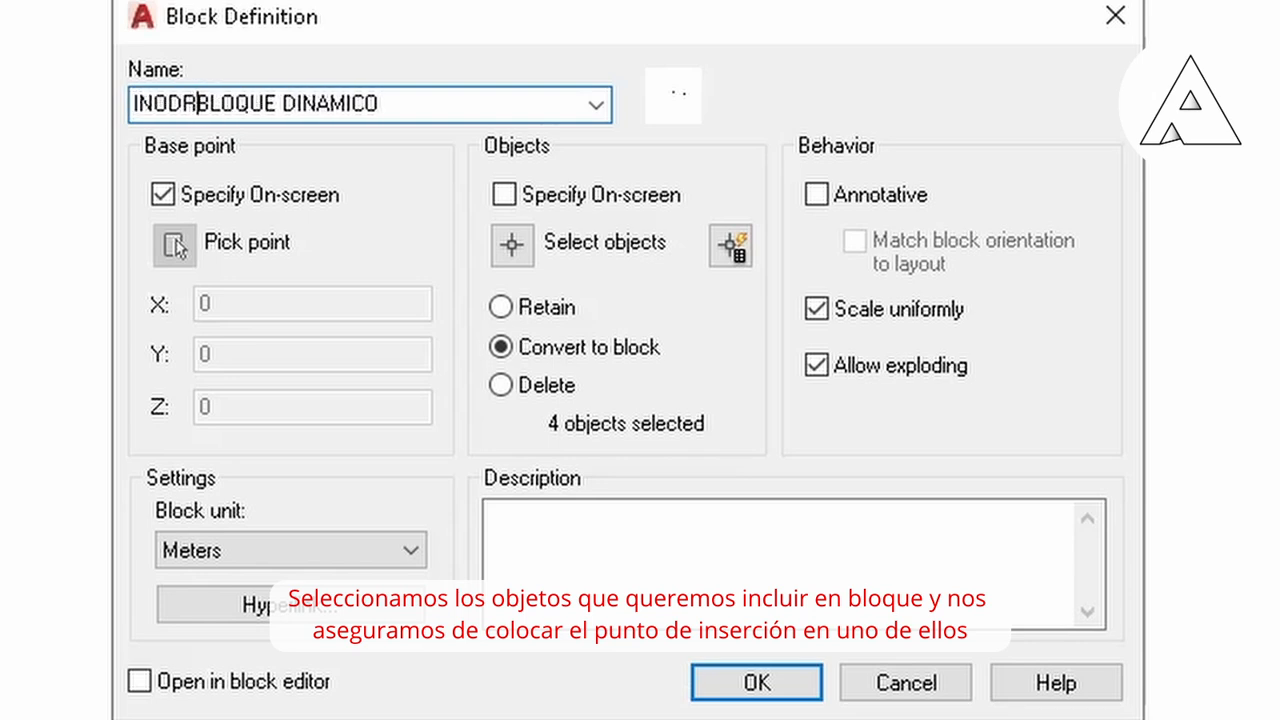
text(OROS)
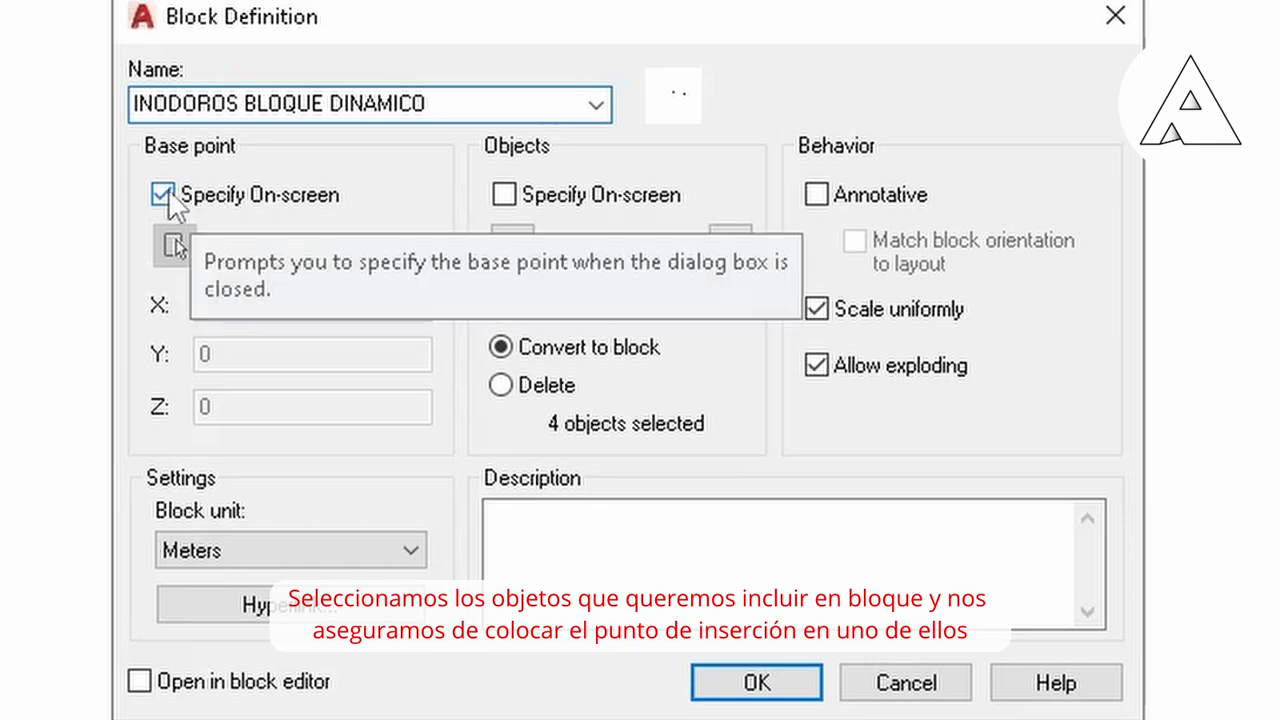
Create the block with its insertion base point at the middle of the second toilet's upper tank edge
click(752, 683)
scroll(543, 288, up, 4)
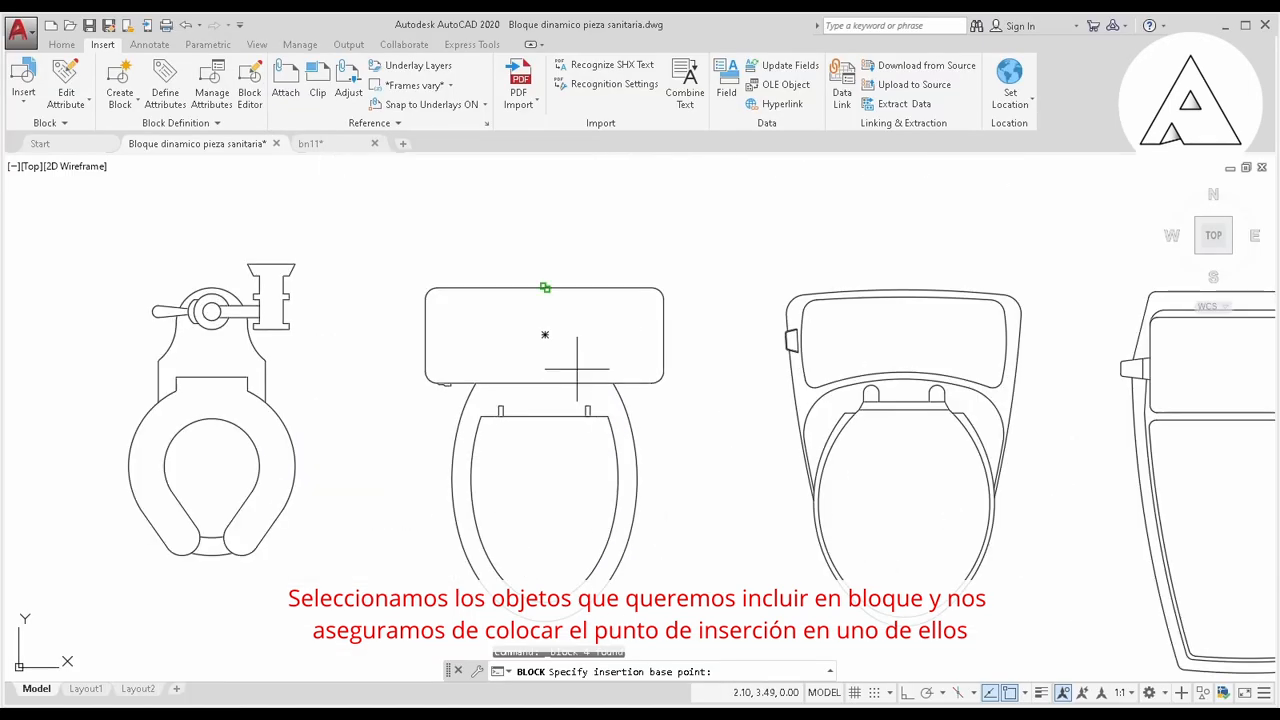
click(544, 288)
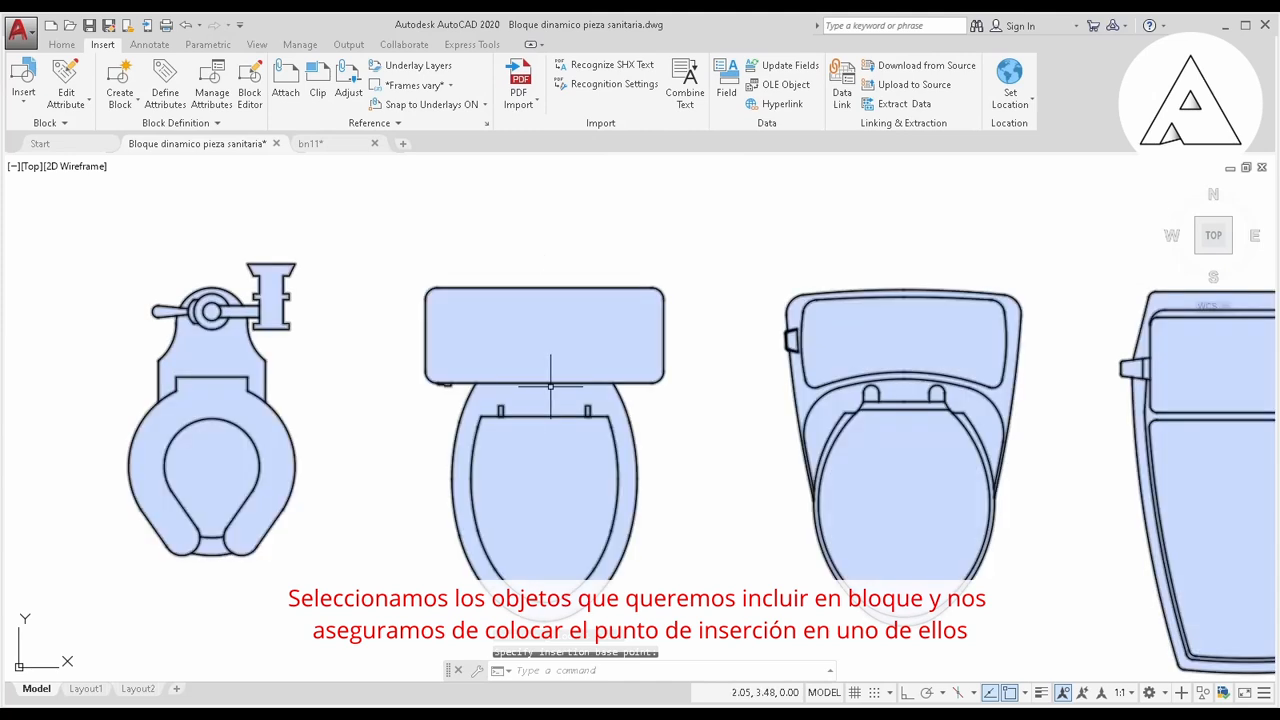
Open the INODOROS BLOQUE DINAMICO block for editing in the Block Editor
scroll(551, 398, down, 4)
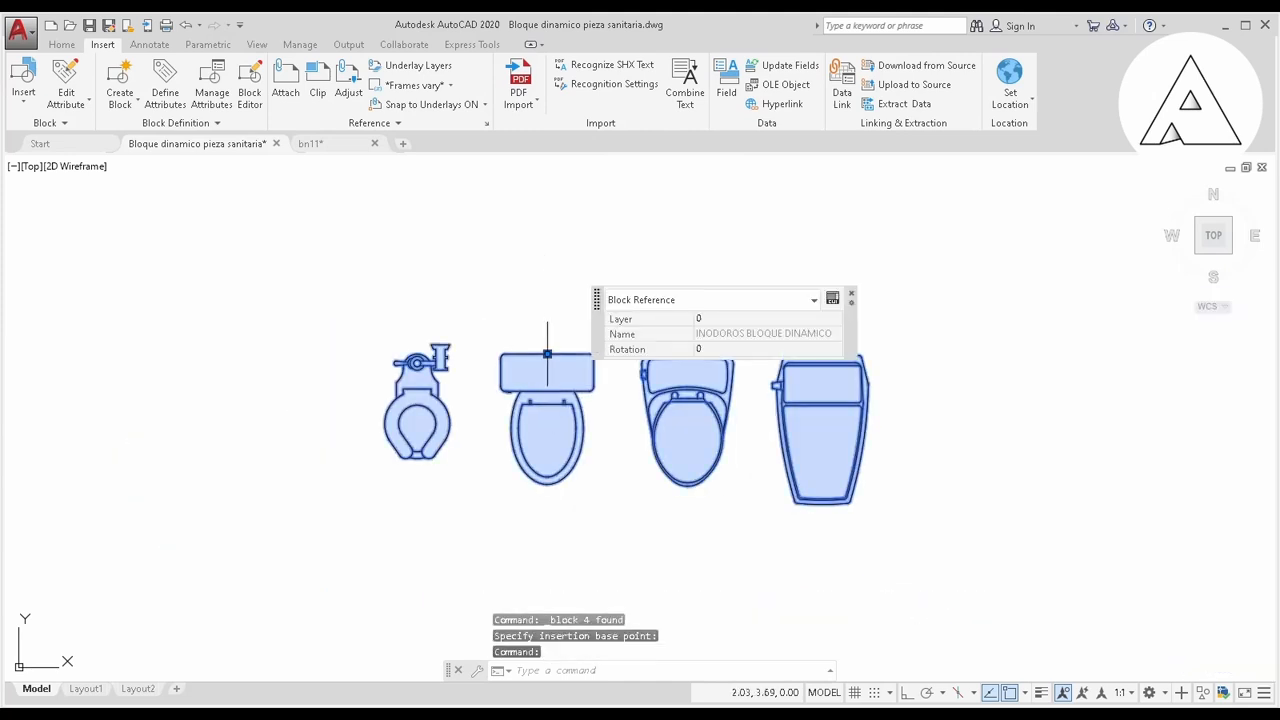
mouse_move(593, 427)
middle_down()
mouse_move(540, 449)
mouse_move(517, 443)
middle_up()
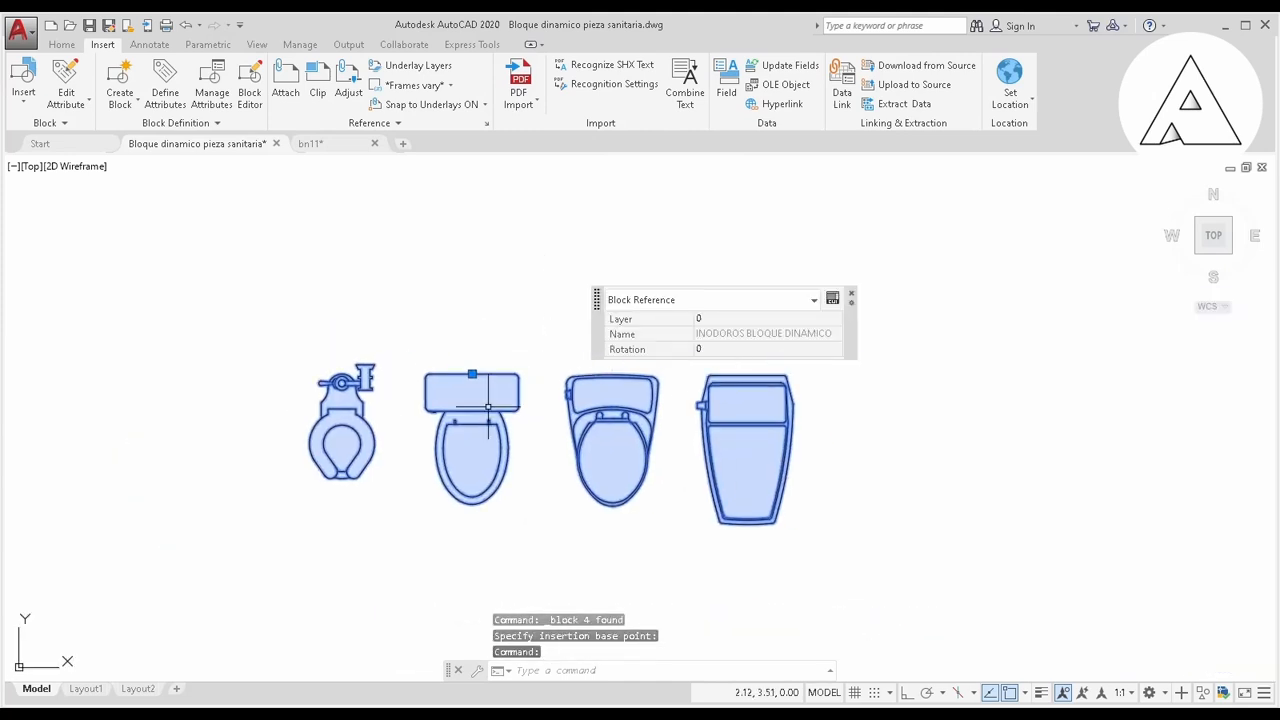
double_click(488, 407)
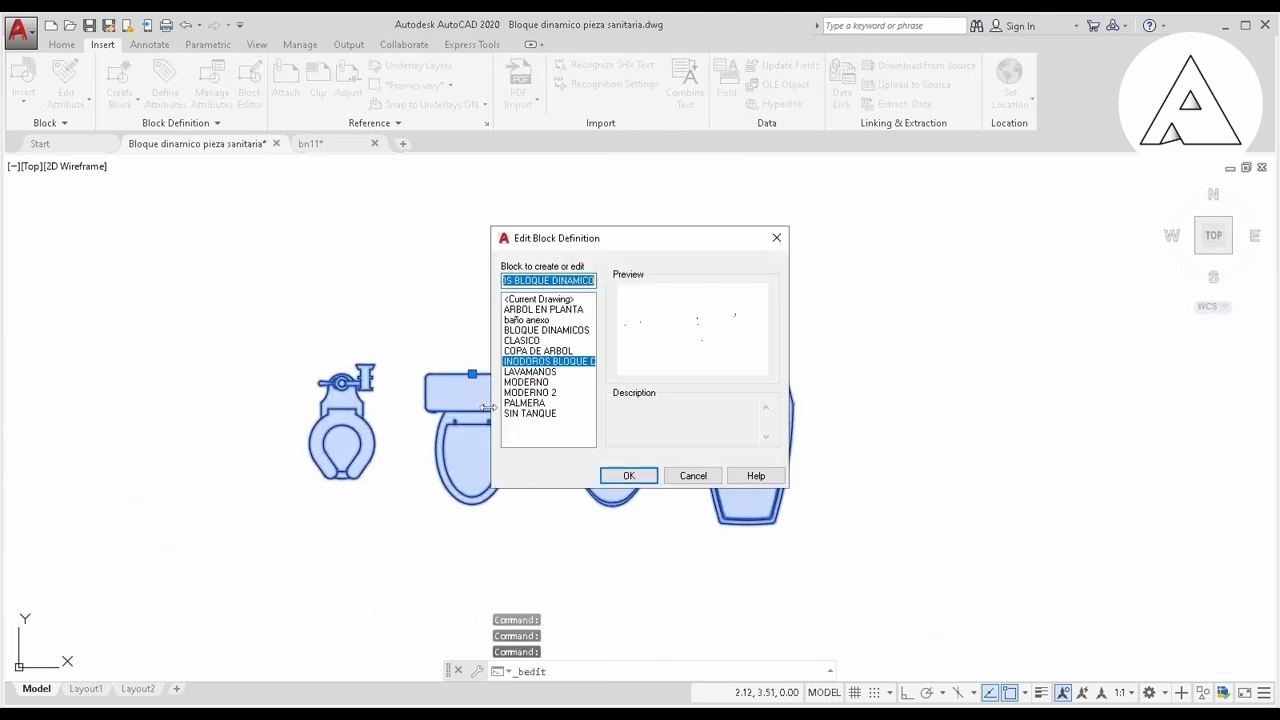
click(612, 474)
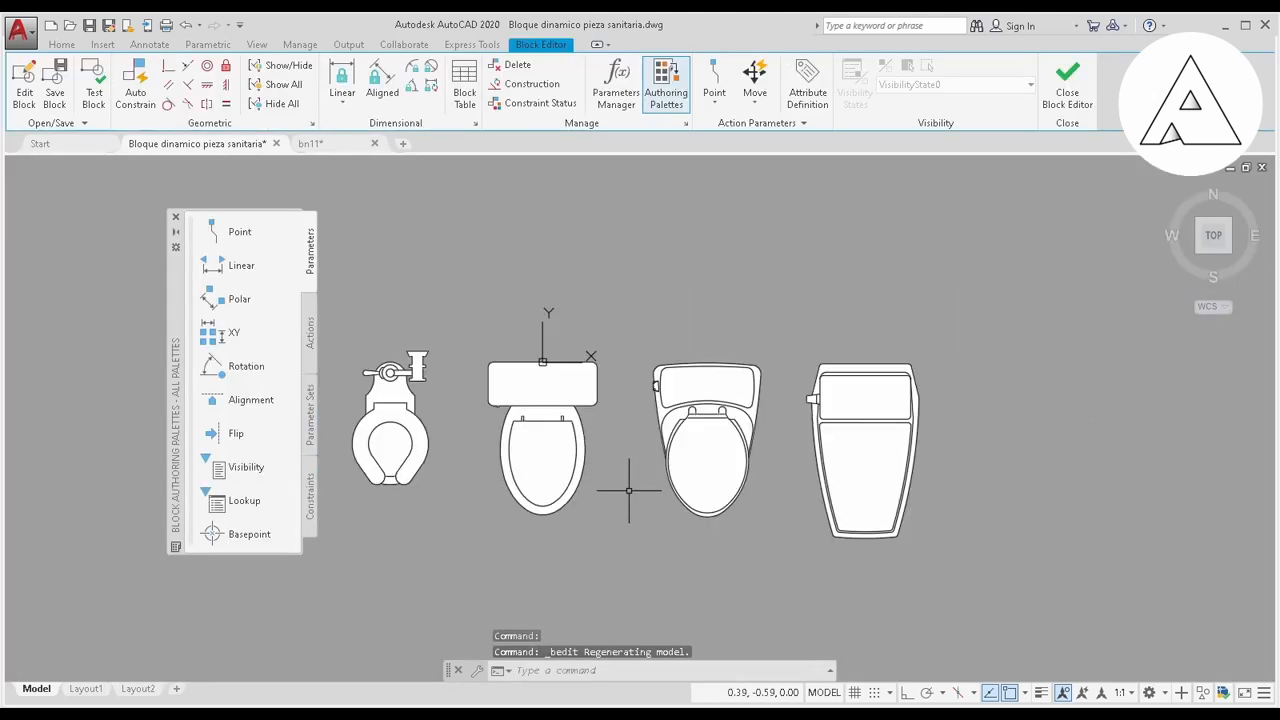
scroll(629, 490, down, 3)
mouse_move(591, 510)
middle_down()
mouse_move(663, 494)
mouse_move(630, 503)
middle_up()
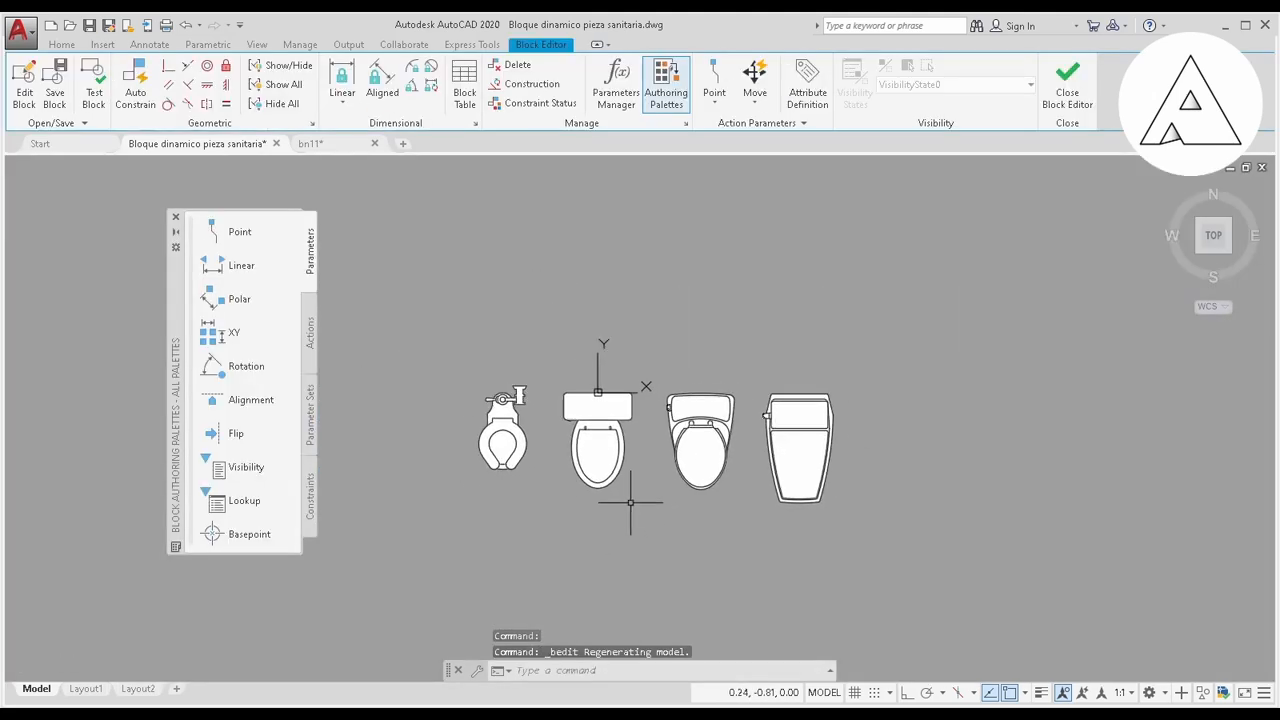
click(618, 482)
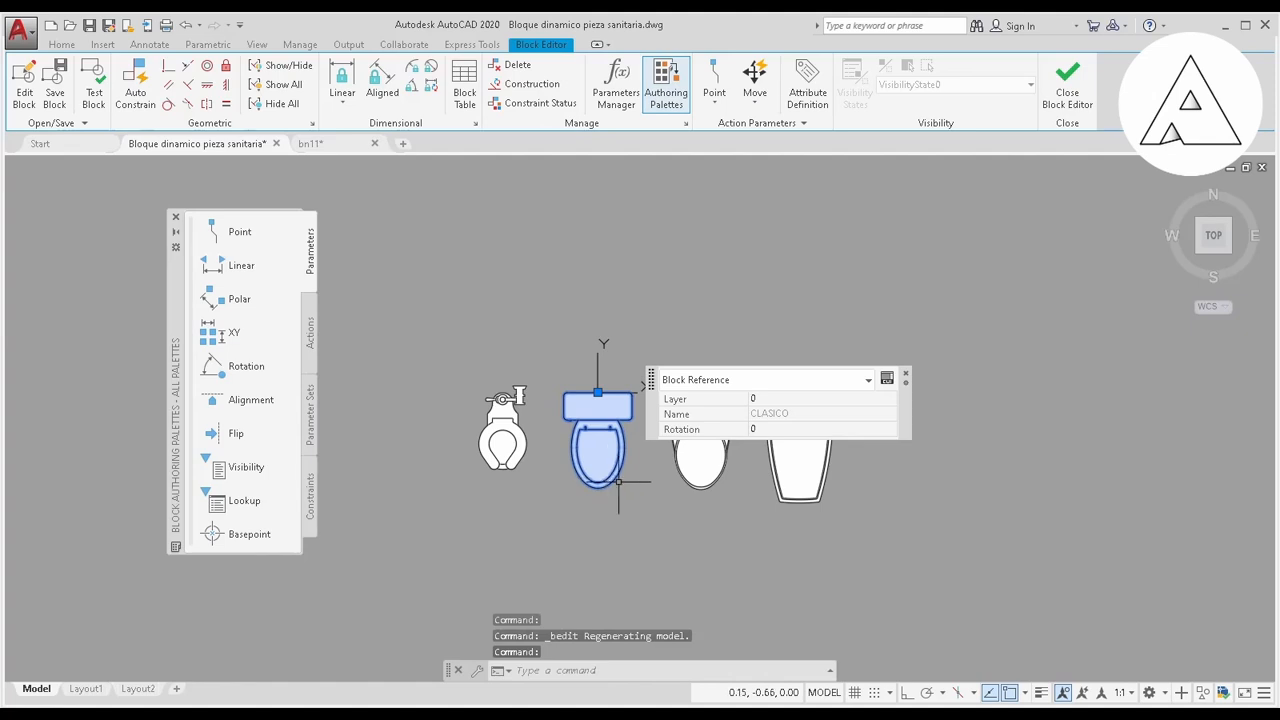
key(Escape)
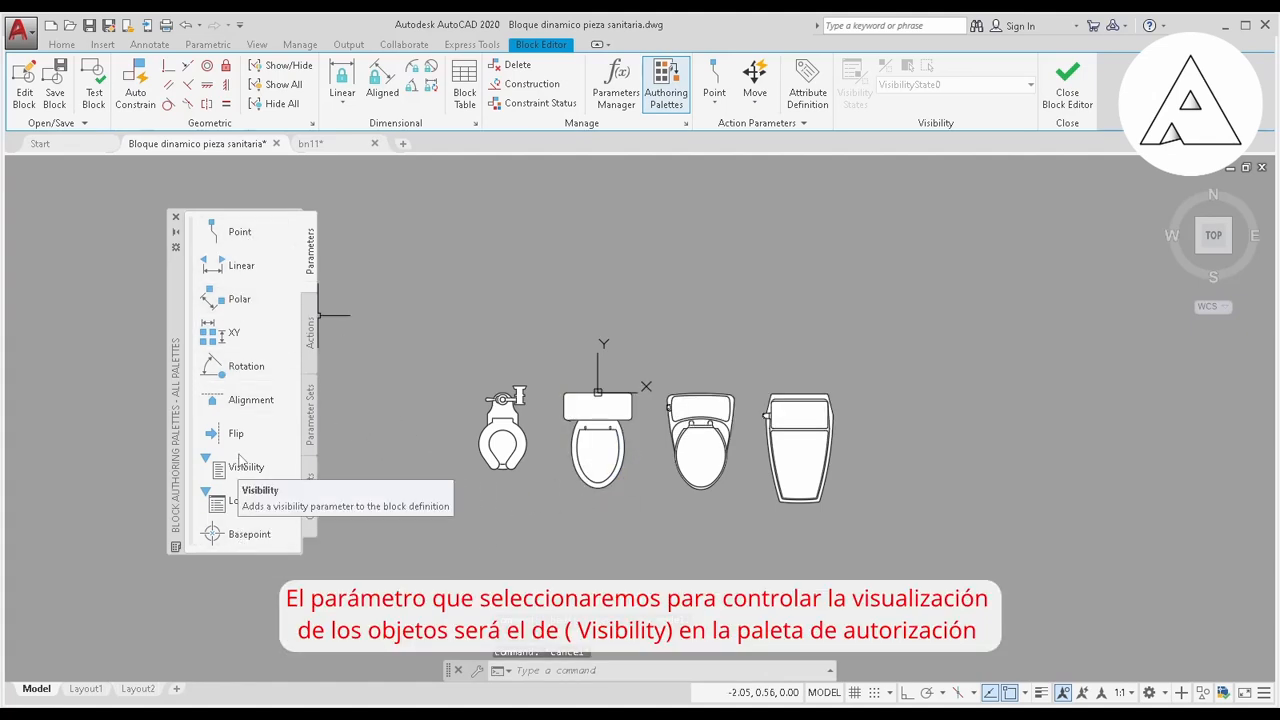
click(668, 105)
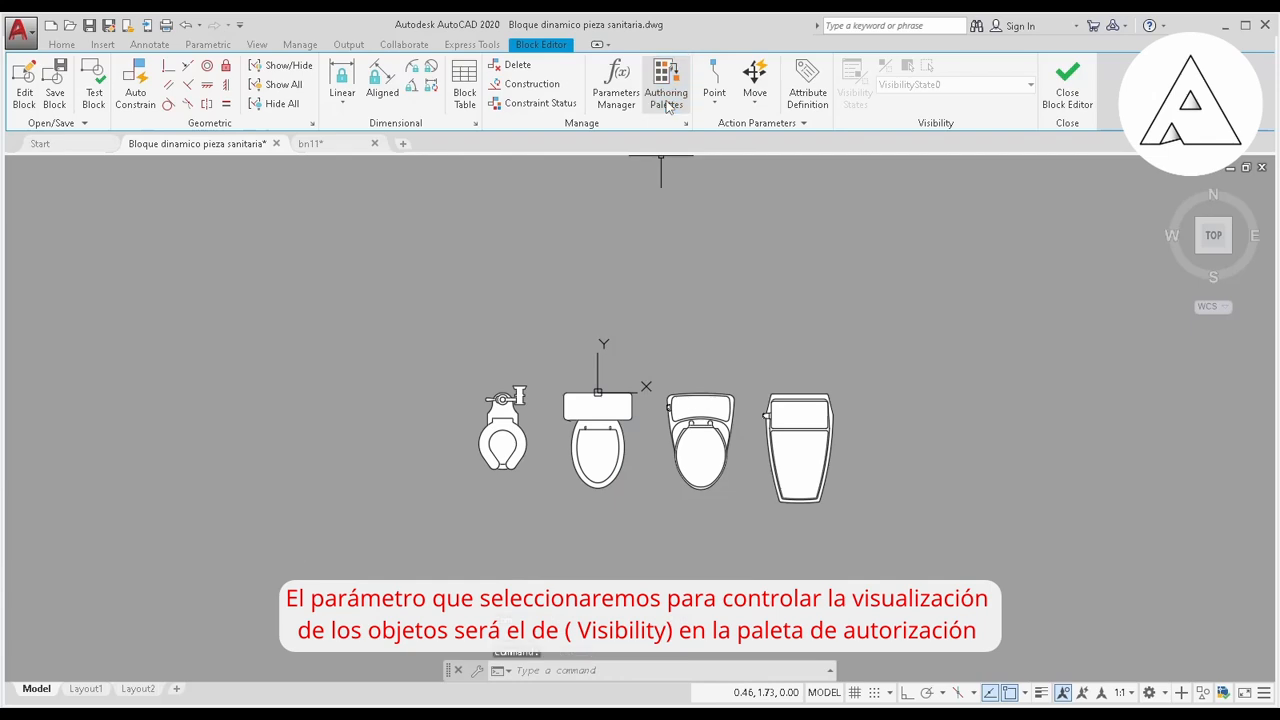
click(668, 105)
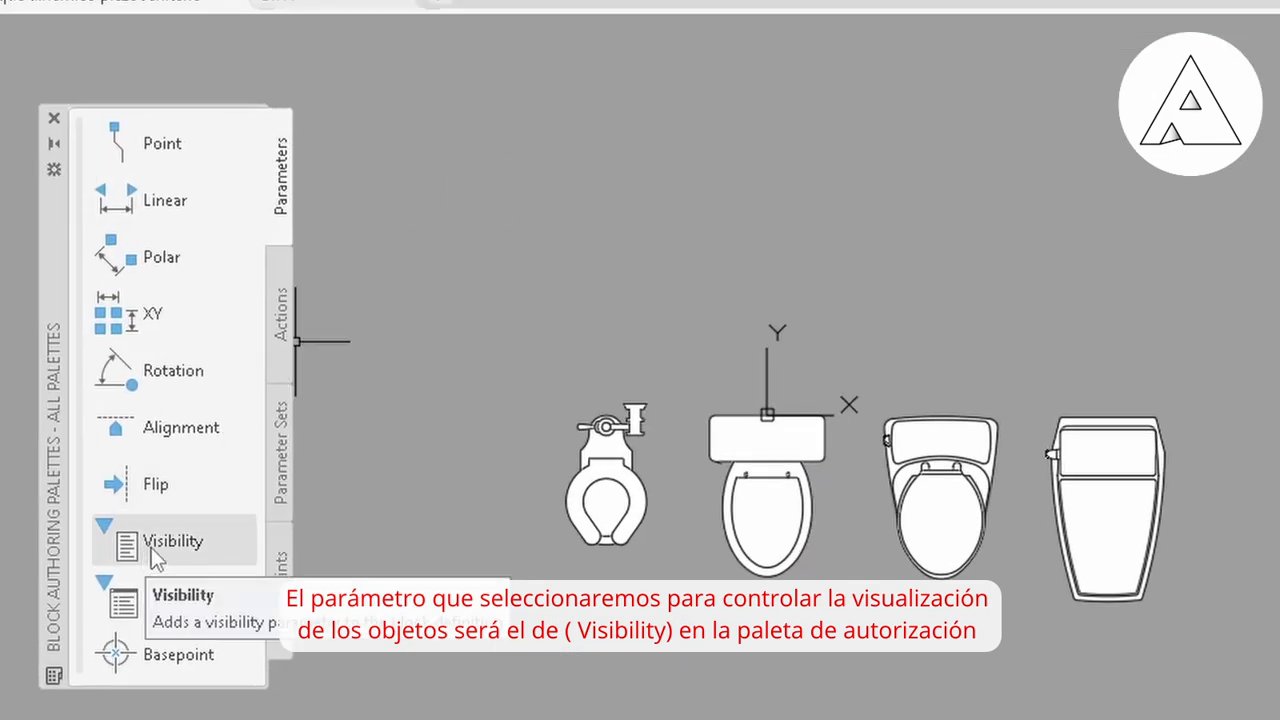
Add a visibility parameter to the block, placing its label just above the left corner of the second toilet's tank
click(155, 558)
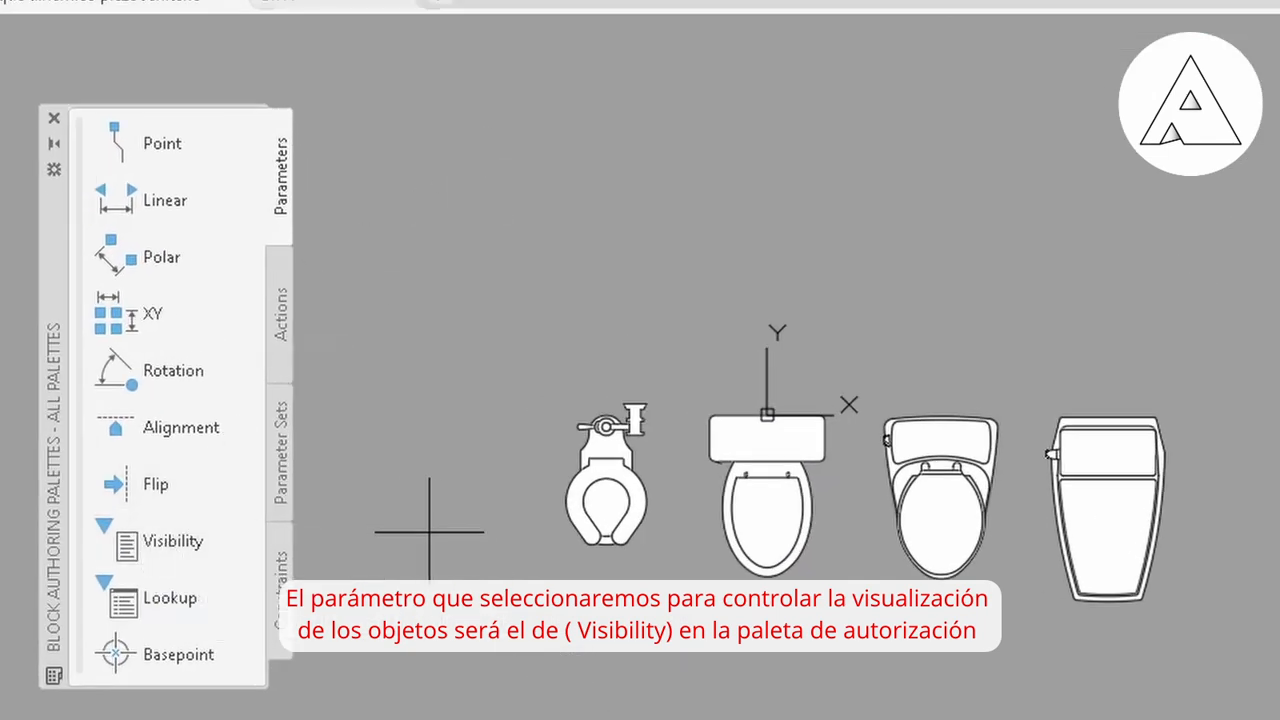
scroll(700, 371, up, 6)
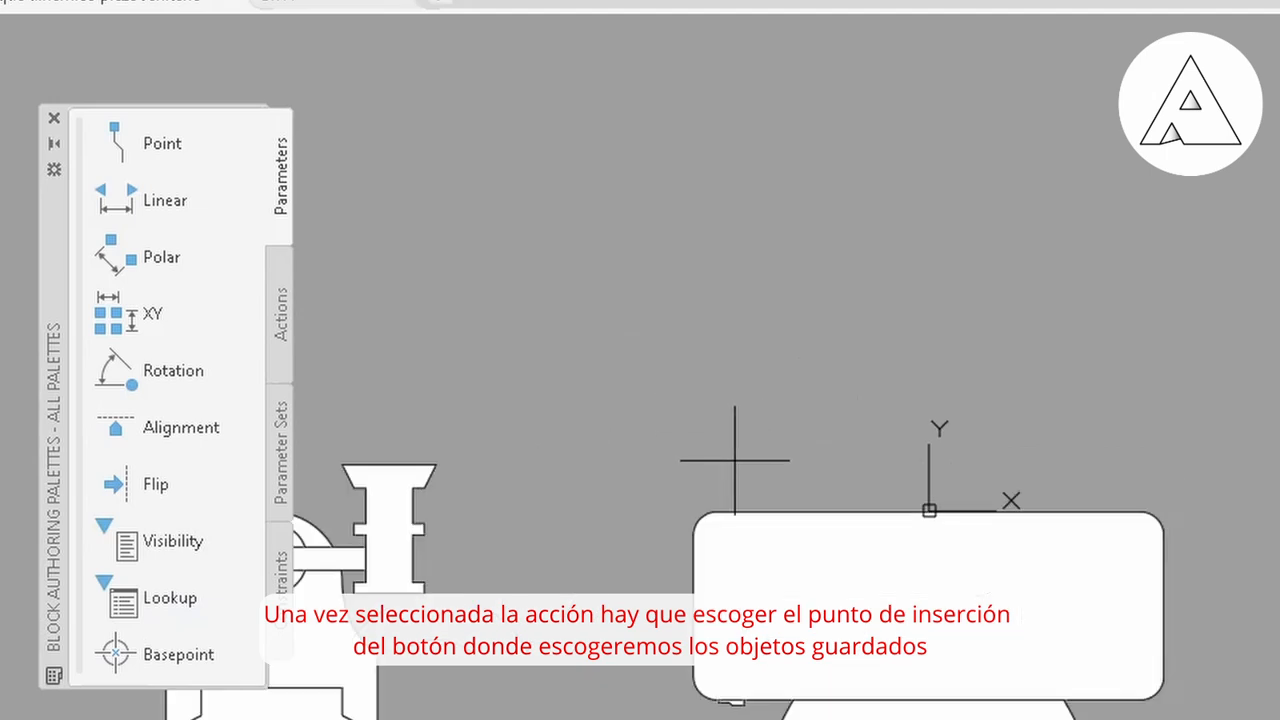
middle_drag(719, 326, 720, 303)
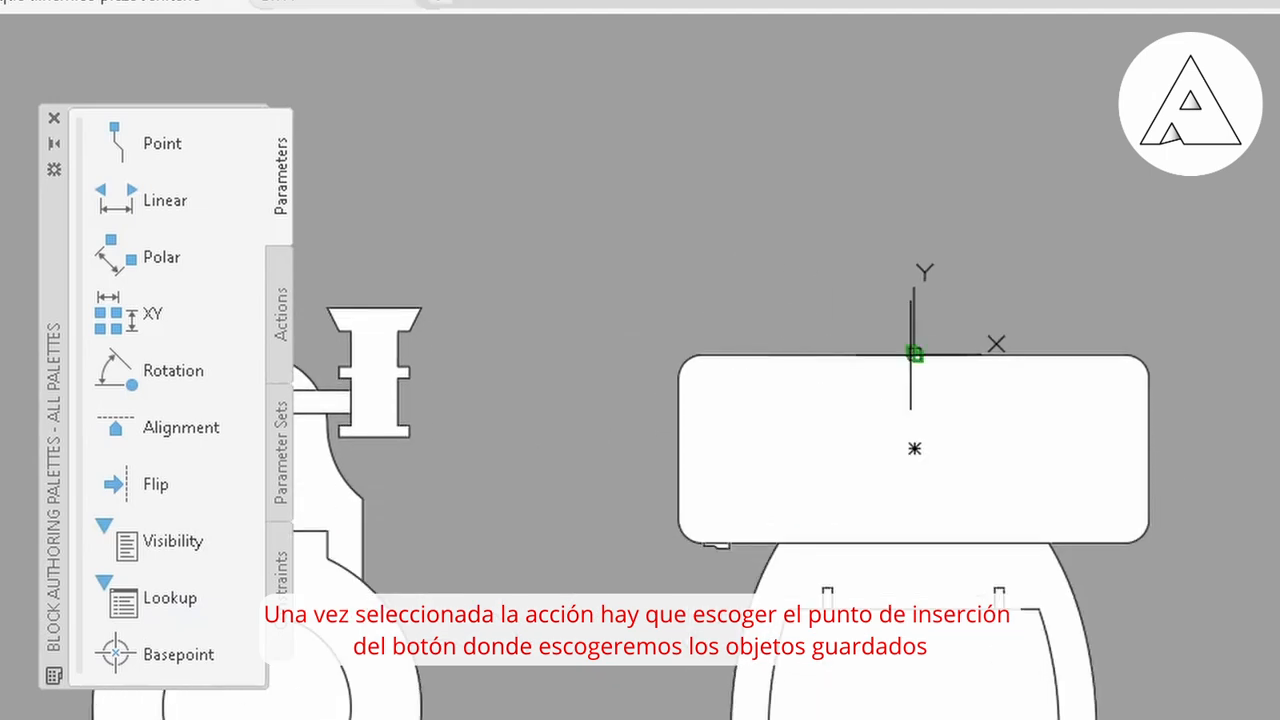
click(689, 252)
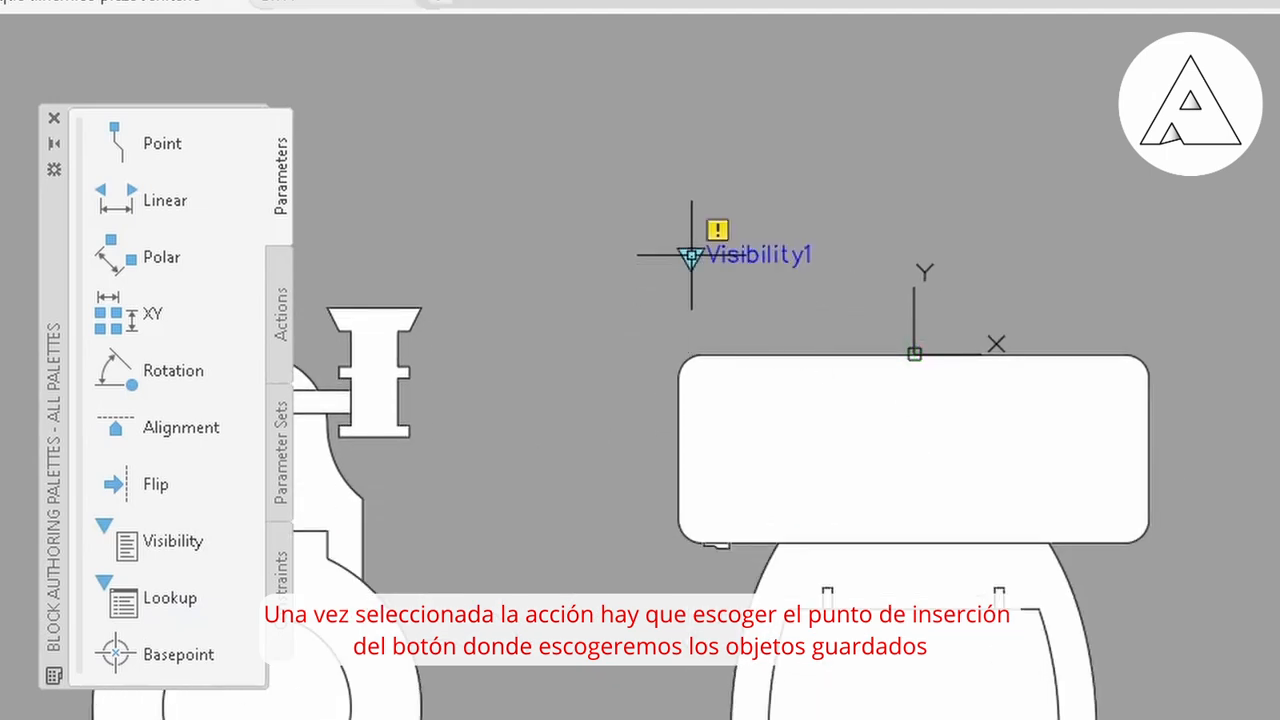
scroll(728, 316, down, 2)
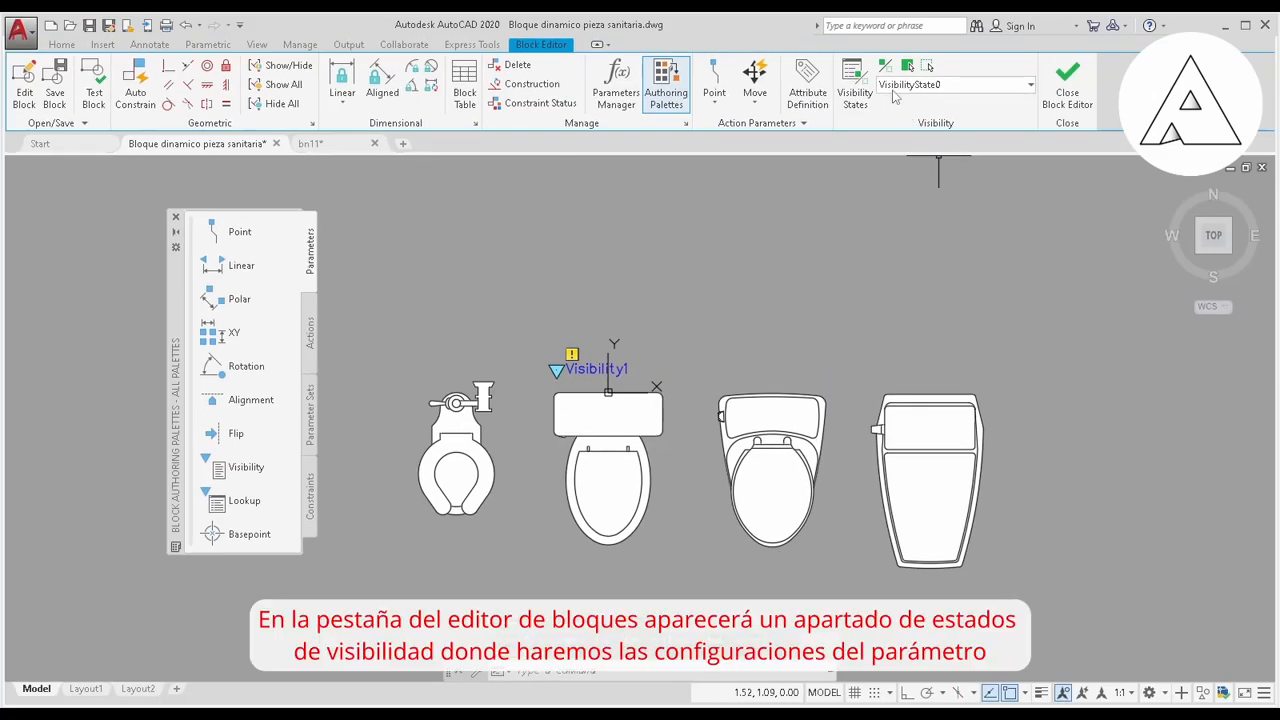
Open the visibility states manager and rename the default state VisibilityState0 to CLASICO
click(953, 86)
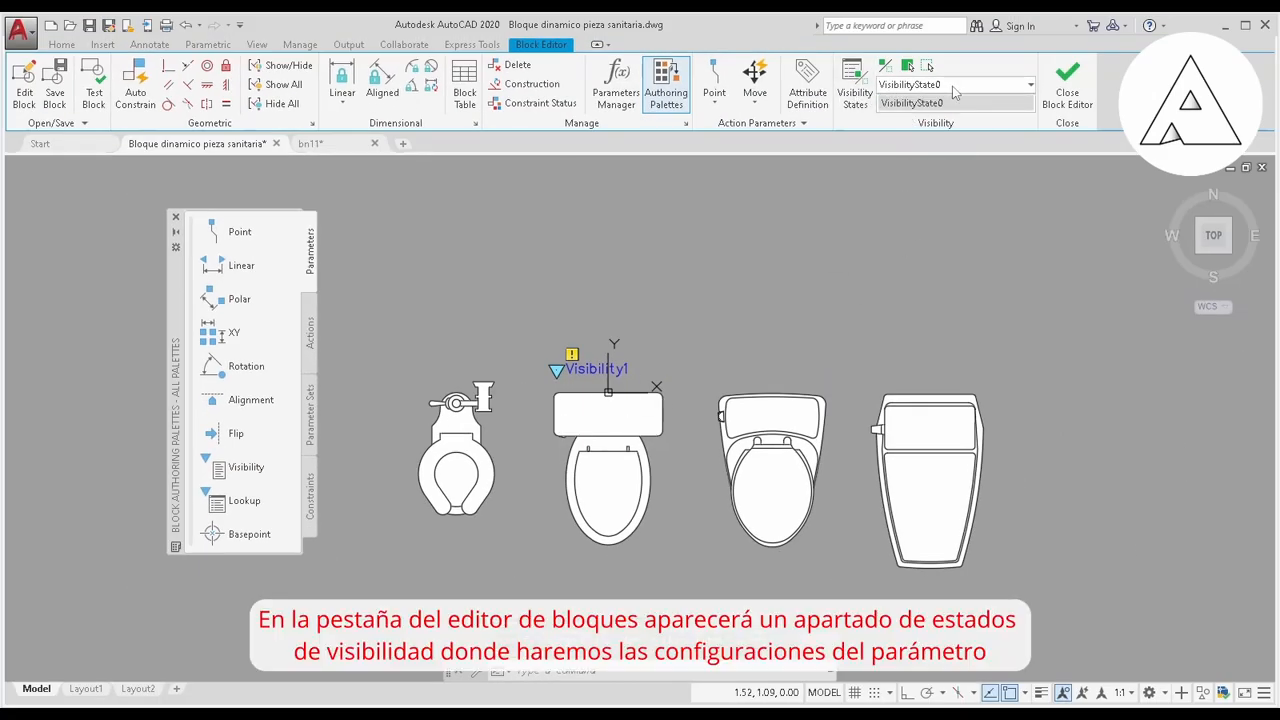
click(926, 87)
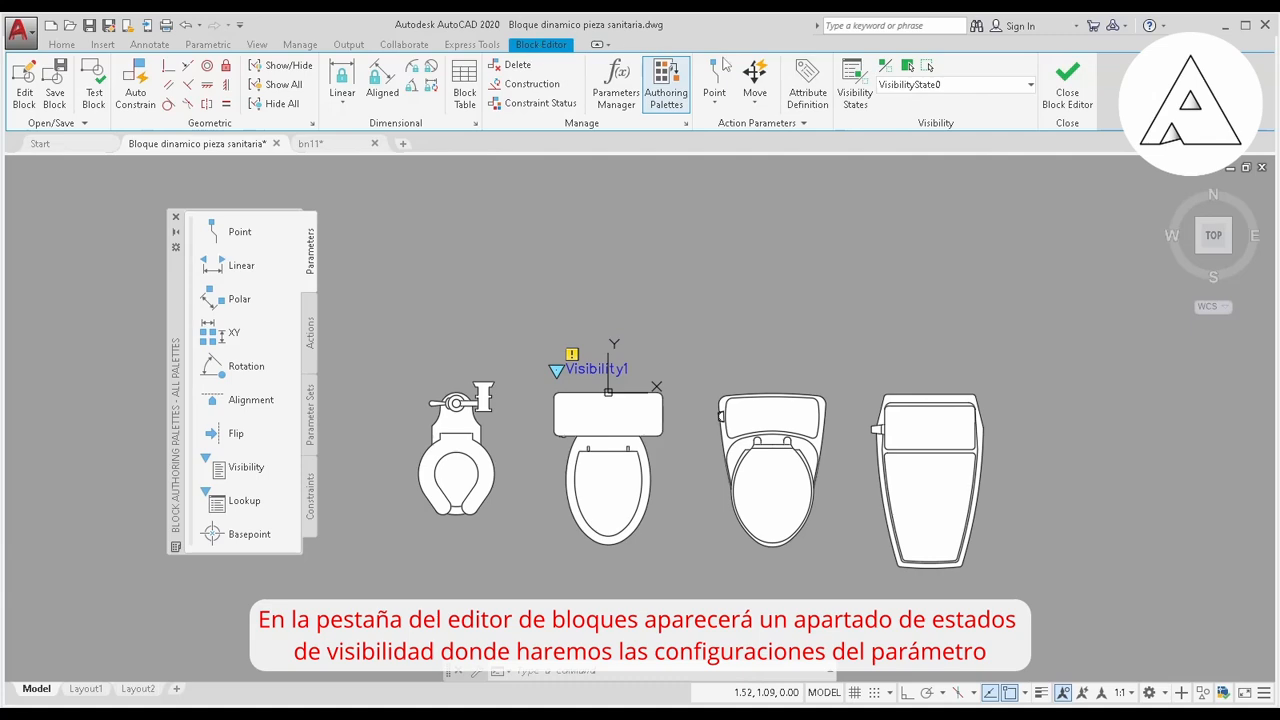
click(855, 100)
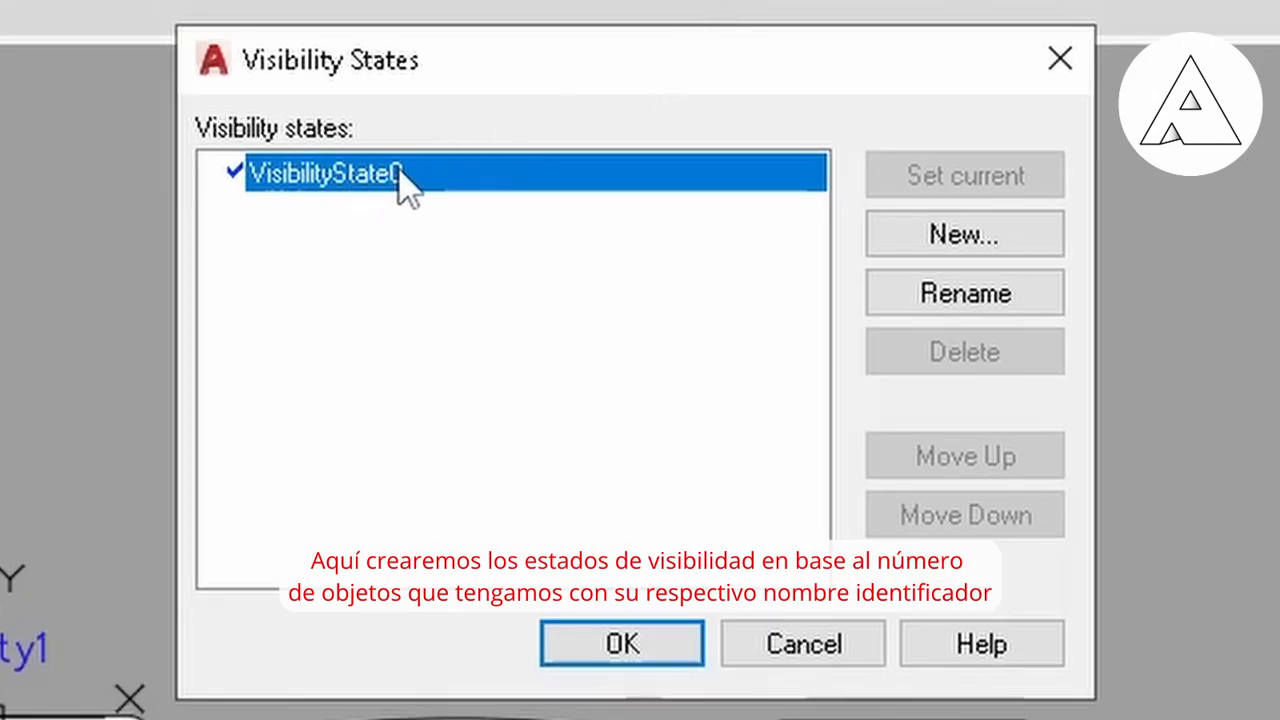
click(962, 303)
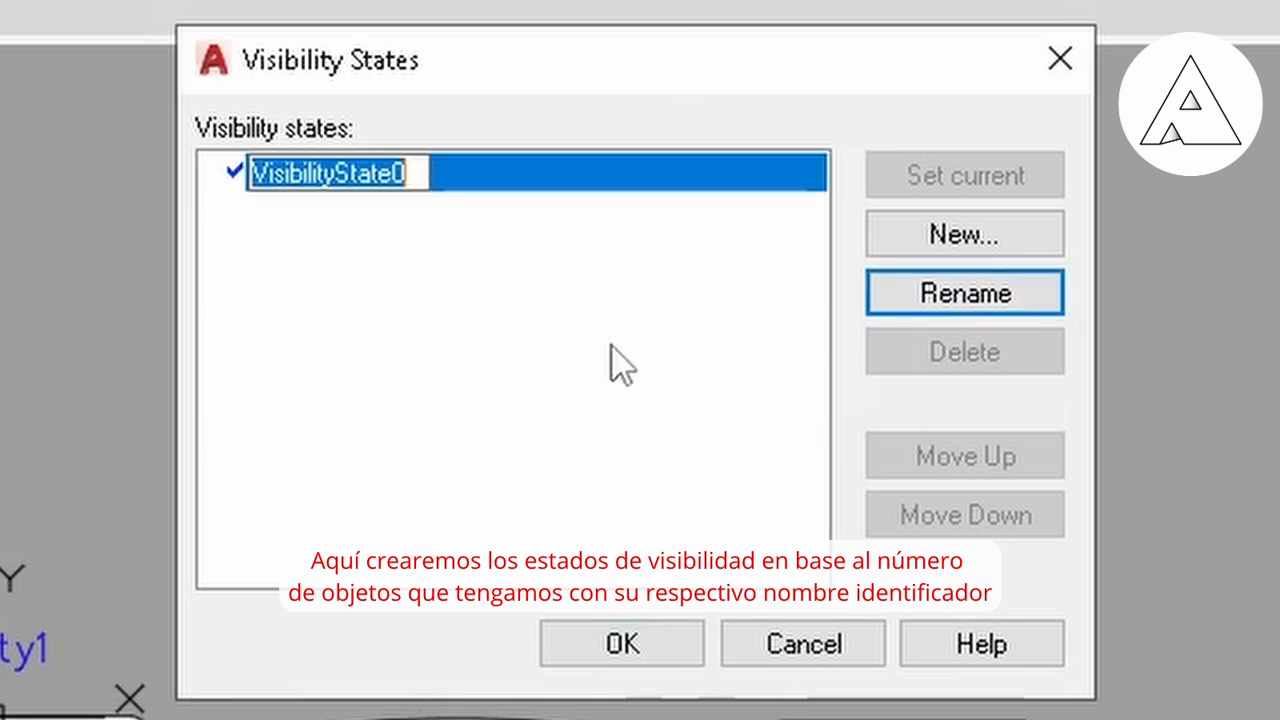
text(CLASI)
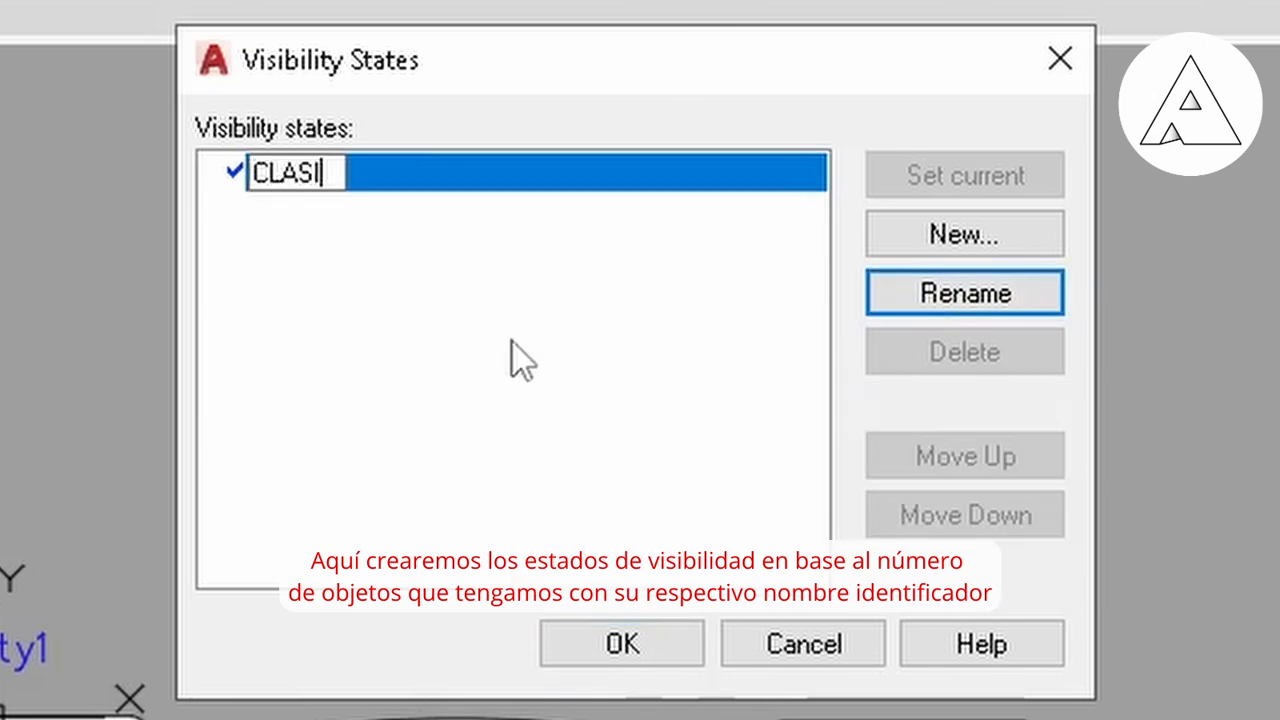
text(CO)
key(Return)
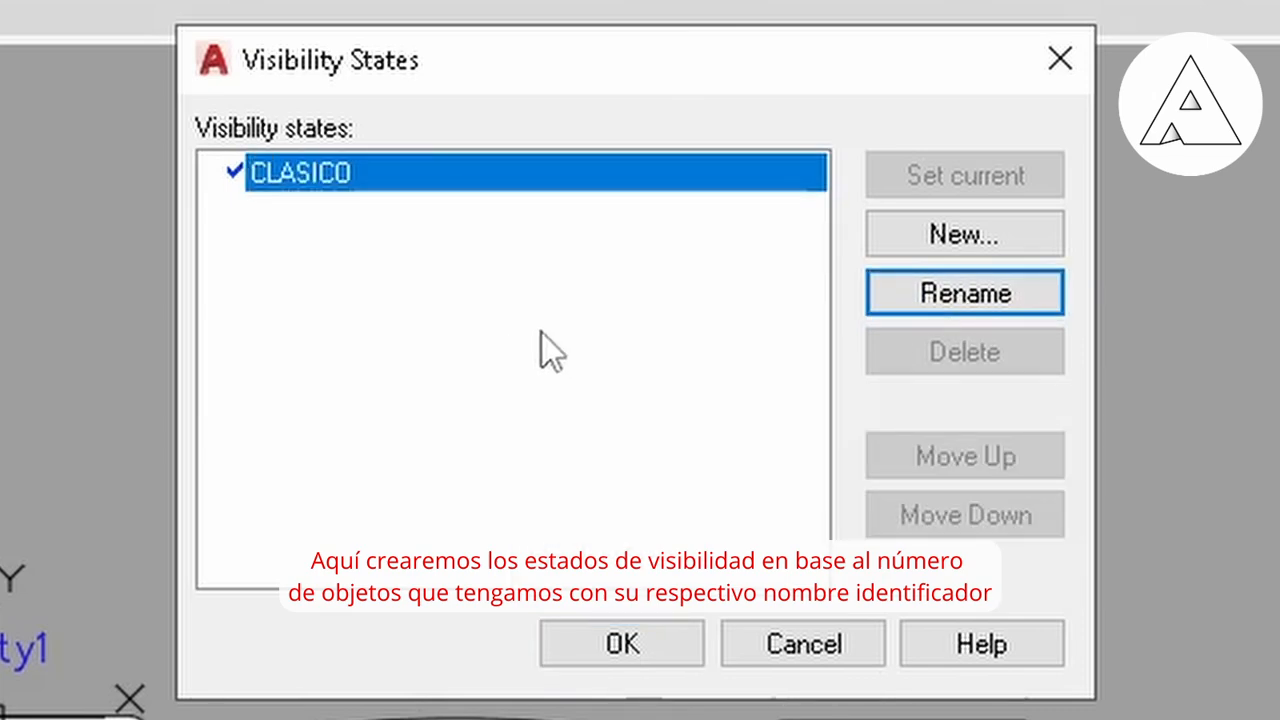
Create a new visibility state named SIN TANQUE, leaving the visibility of existing objects as it is
click(922, 245)
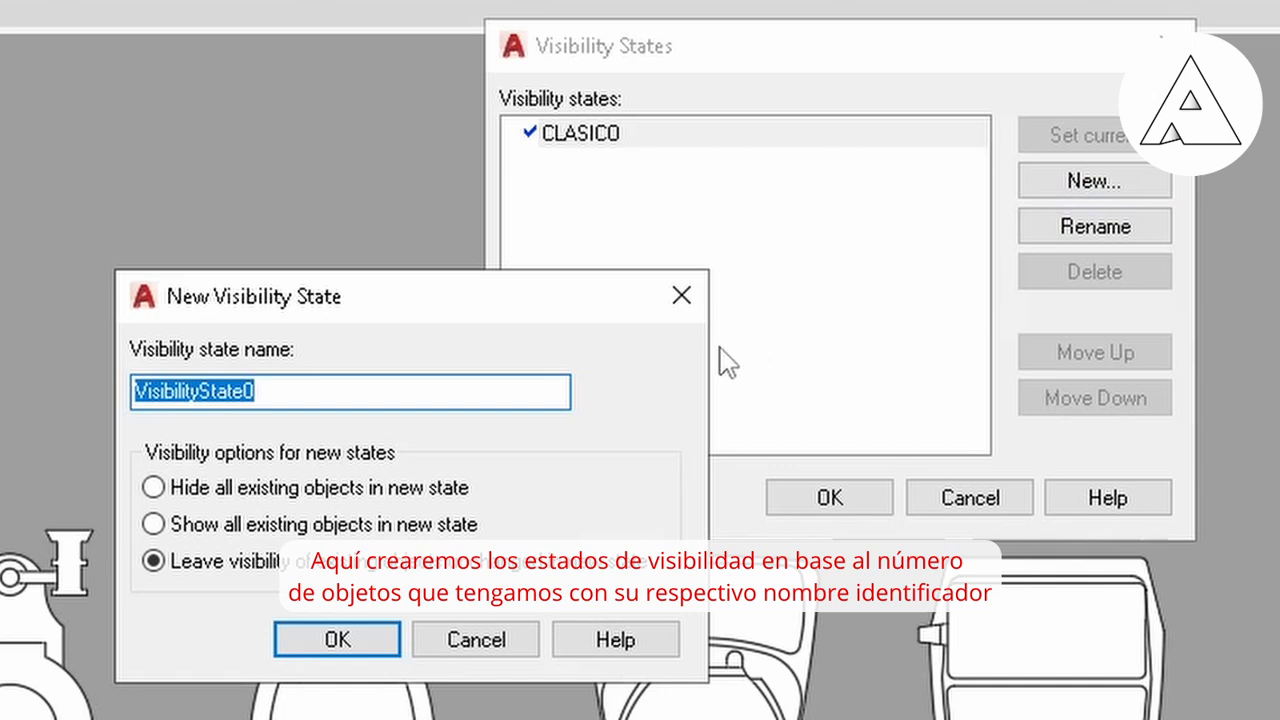
text(SIN TAN)
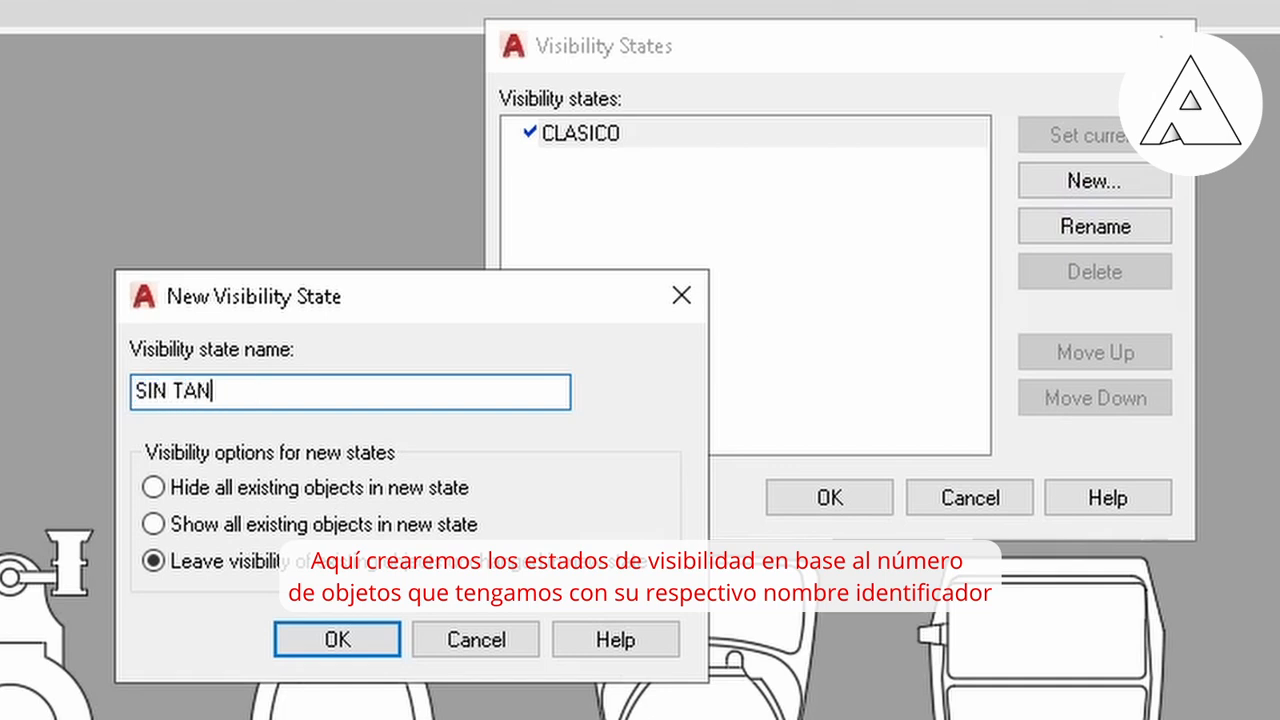
text(QUE)
key(Return)
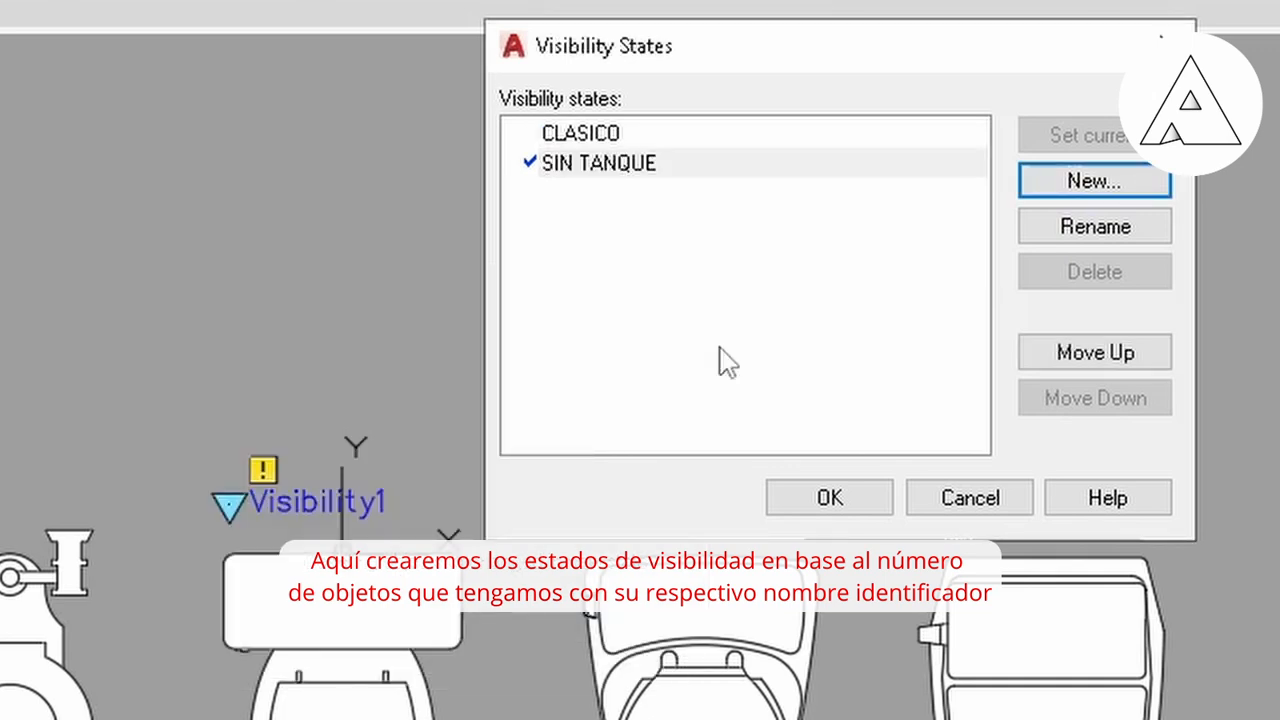
Create two more visibility states named MODERNO and MODERNO 2, and accept the list of states
click(1090, 183)
text(MODERNO)
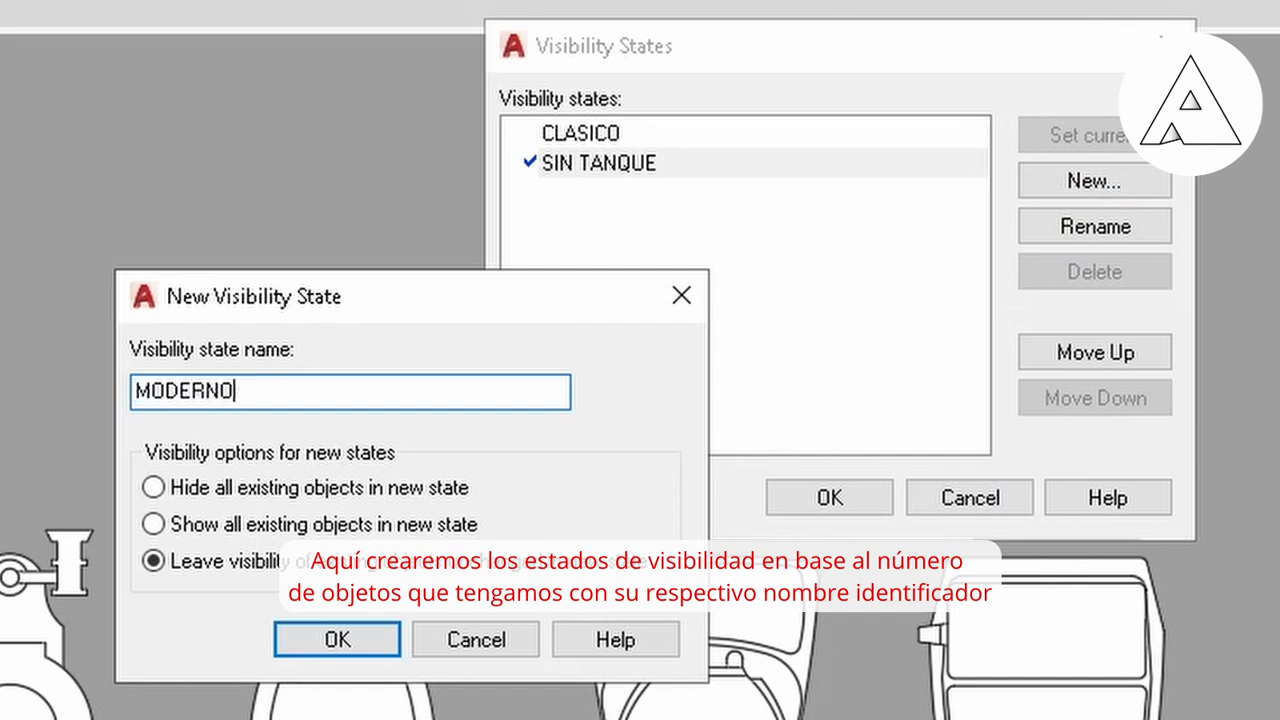
key(Return)
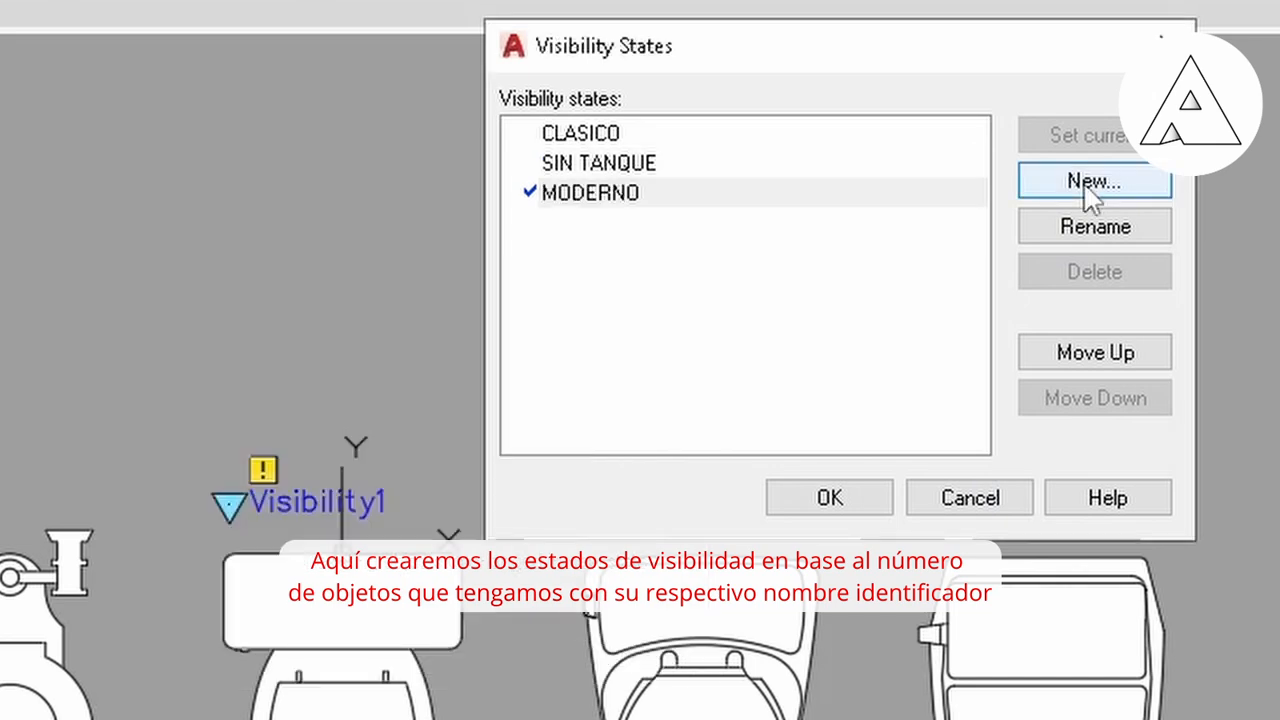
click(1091, 197)
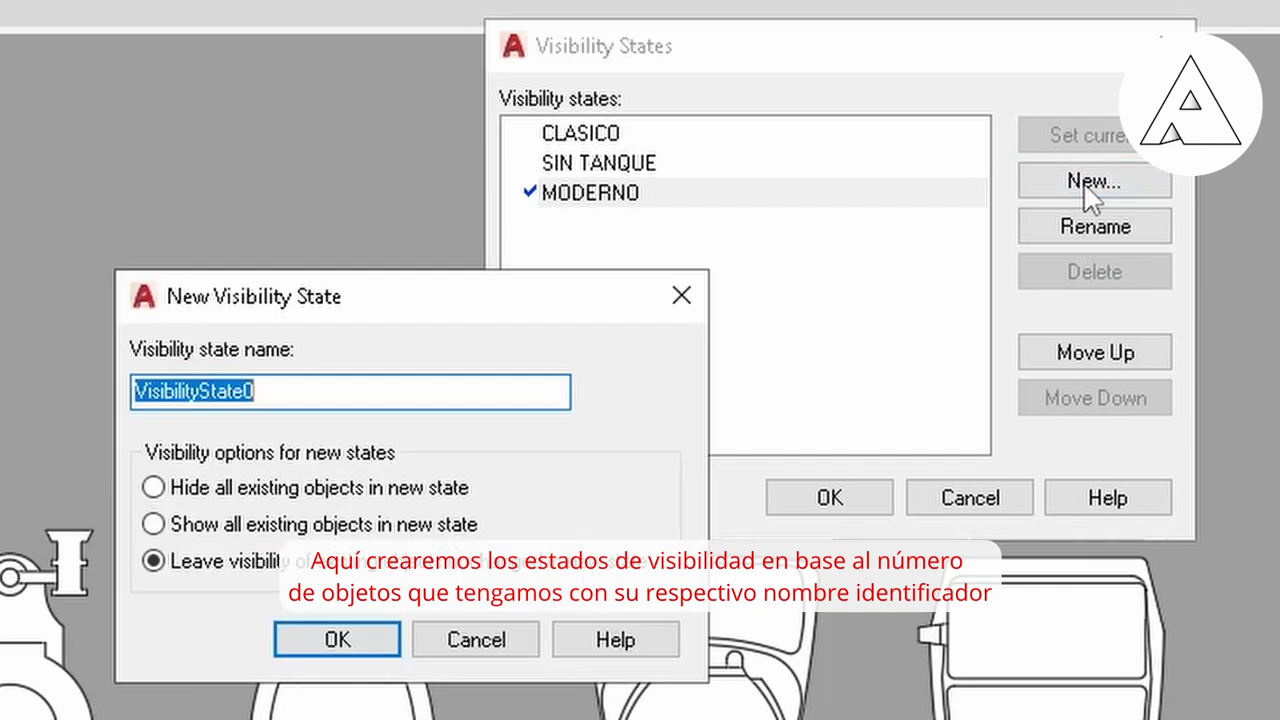
text(MODERNO 2)
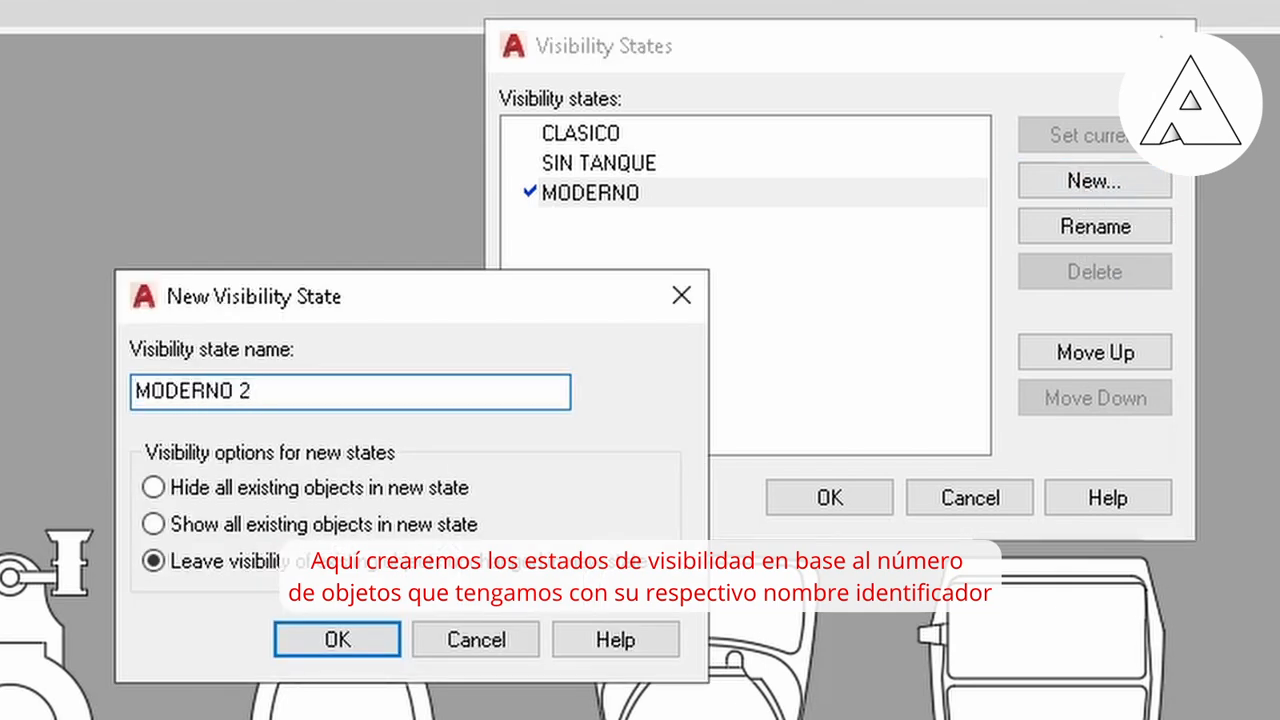
key(Return)
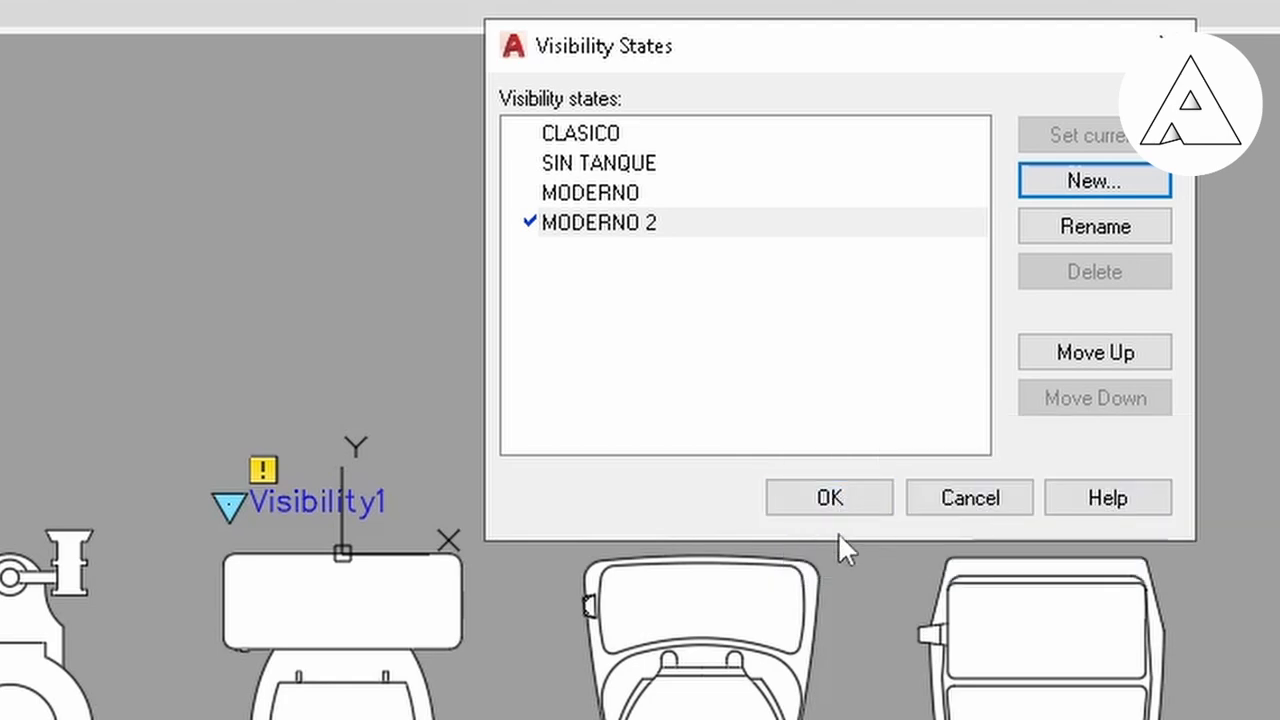
click(849, 502)
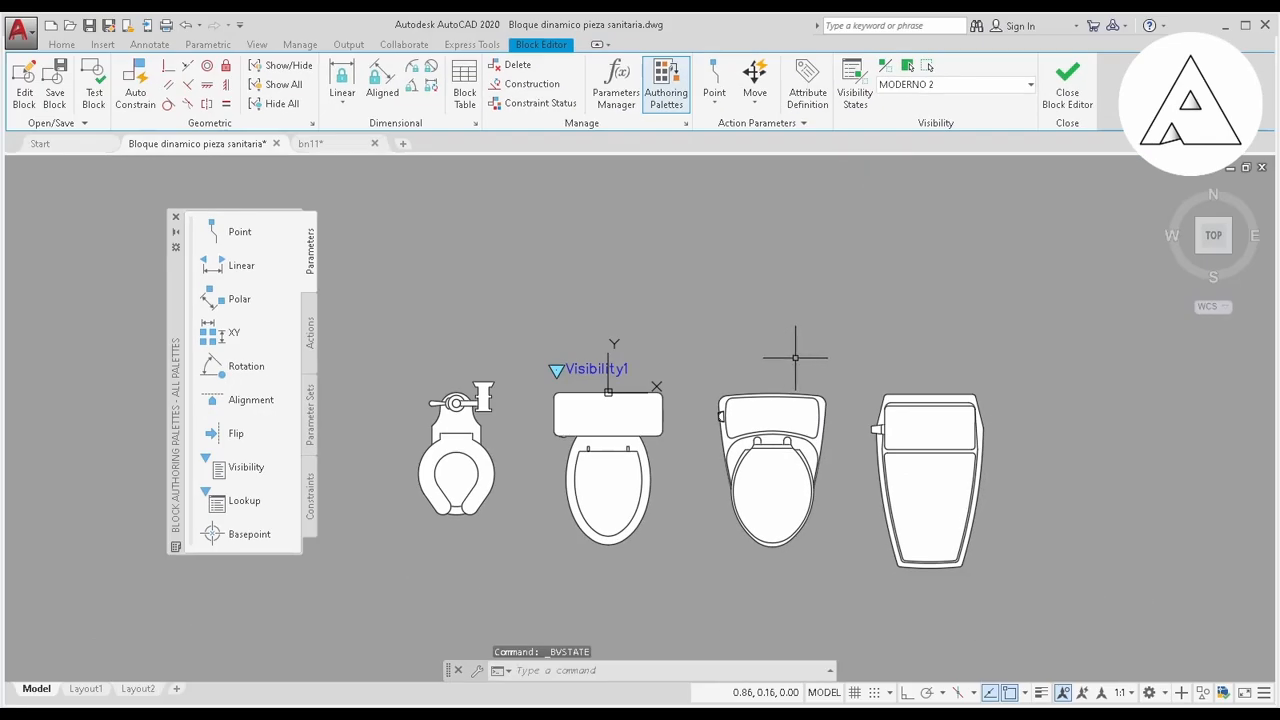
In the CLASICO visibility state, make the first, third and fourth toilets invisible so only the second one shows
middle_drag(795, 357, 826, 354)
click(958, 85)
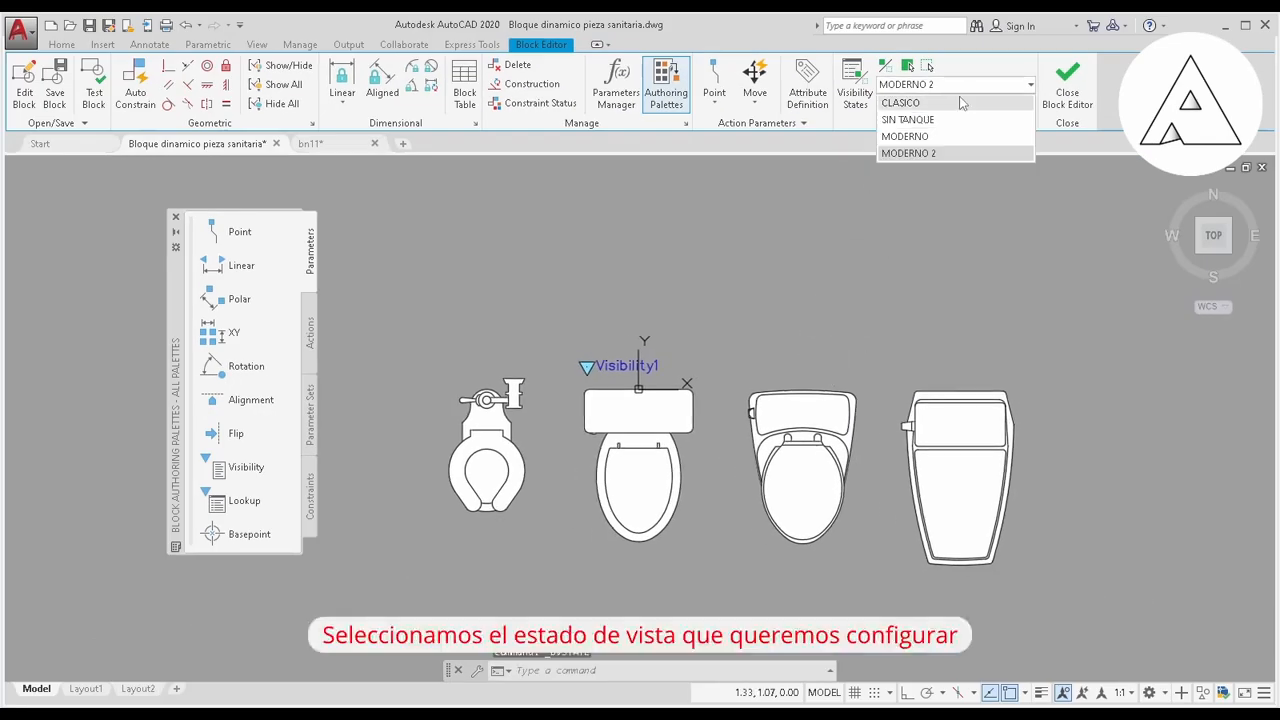
click(950, 103)
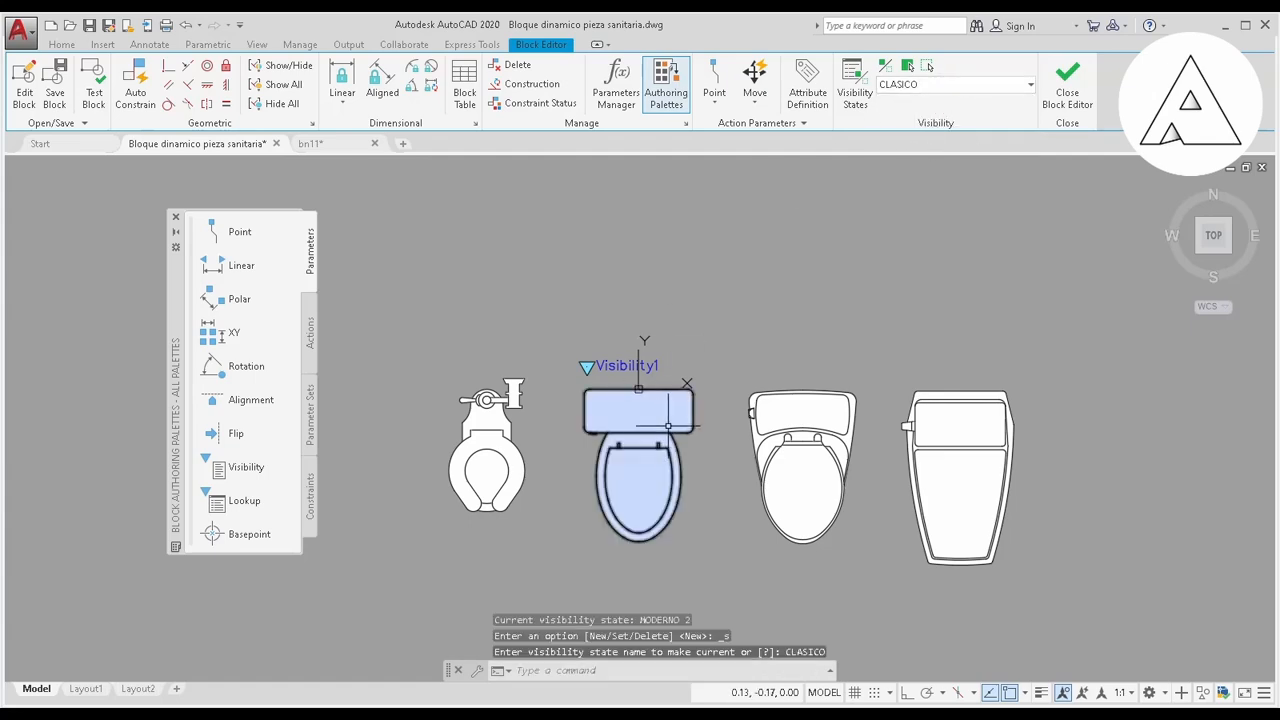
middle_drag(673, 425, 723, 373)
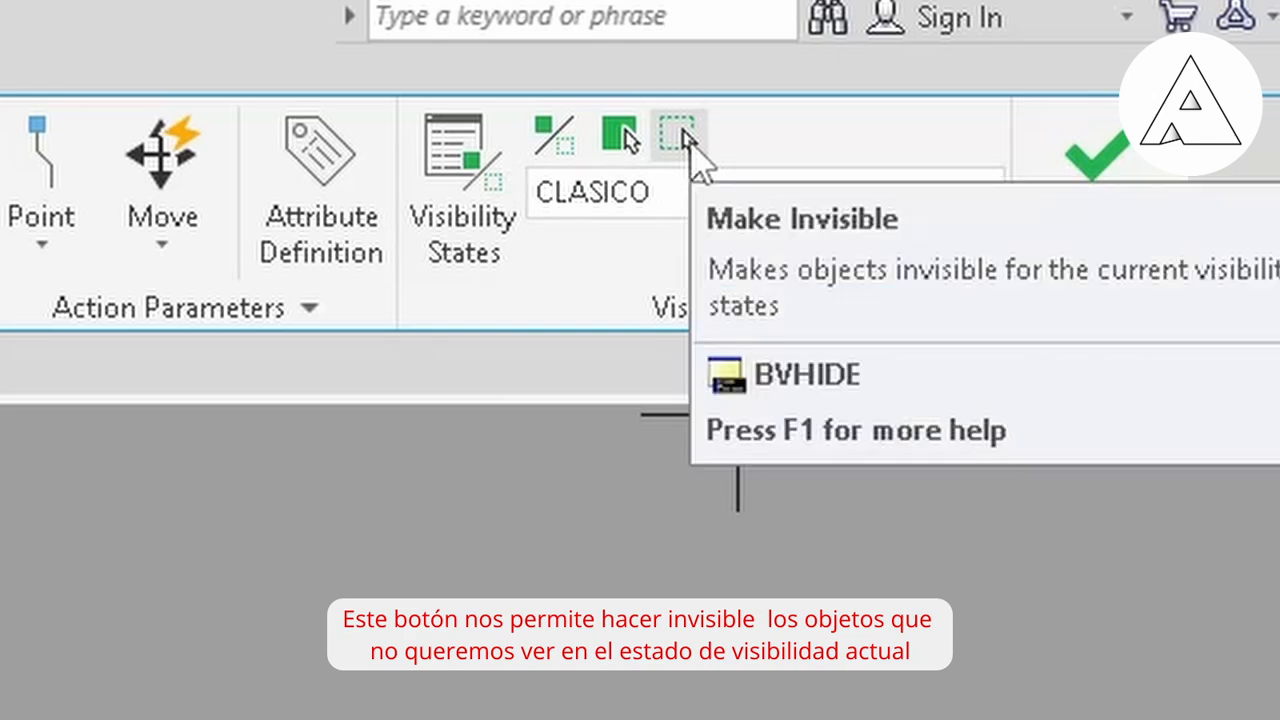
click(677, 136)
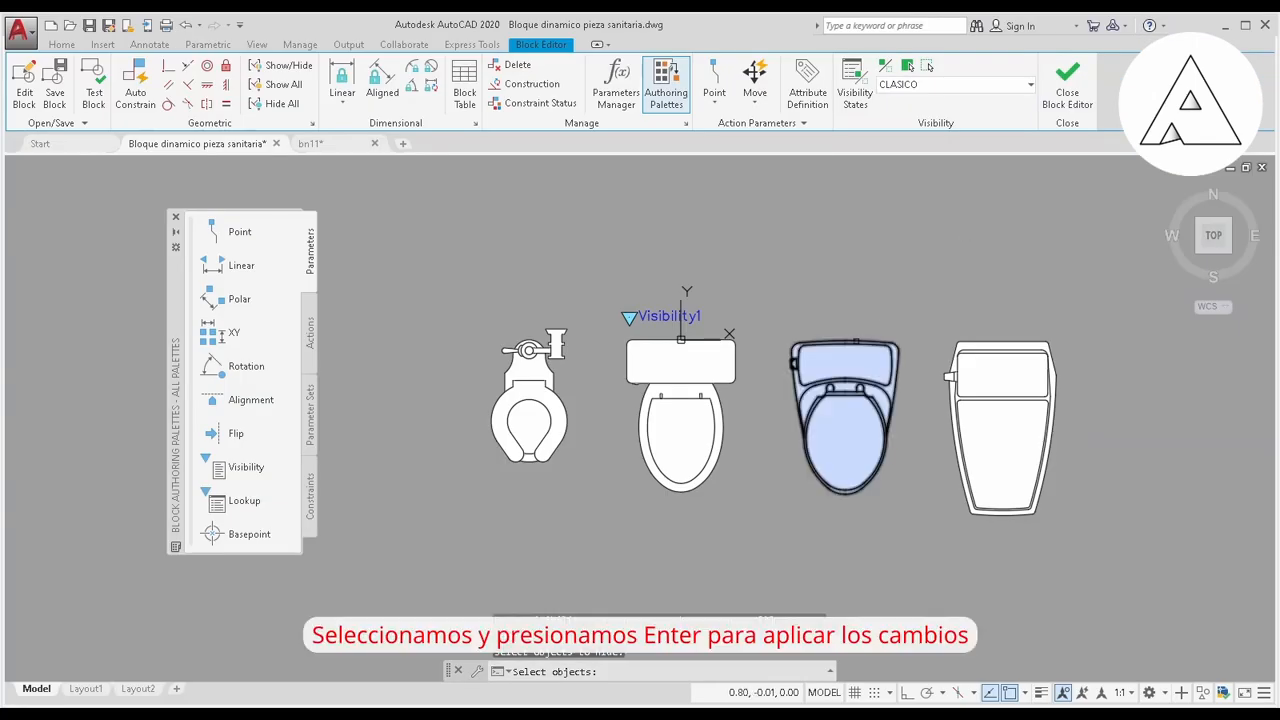
click(856, 342)
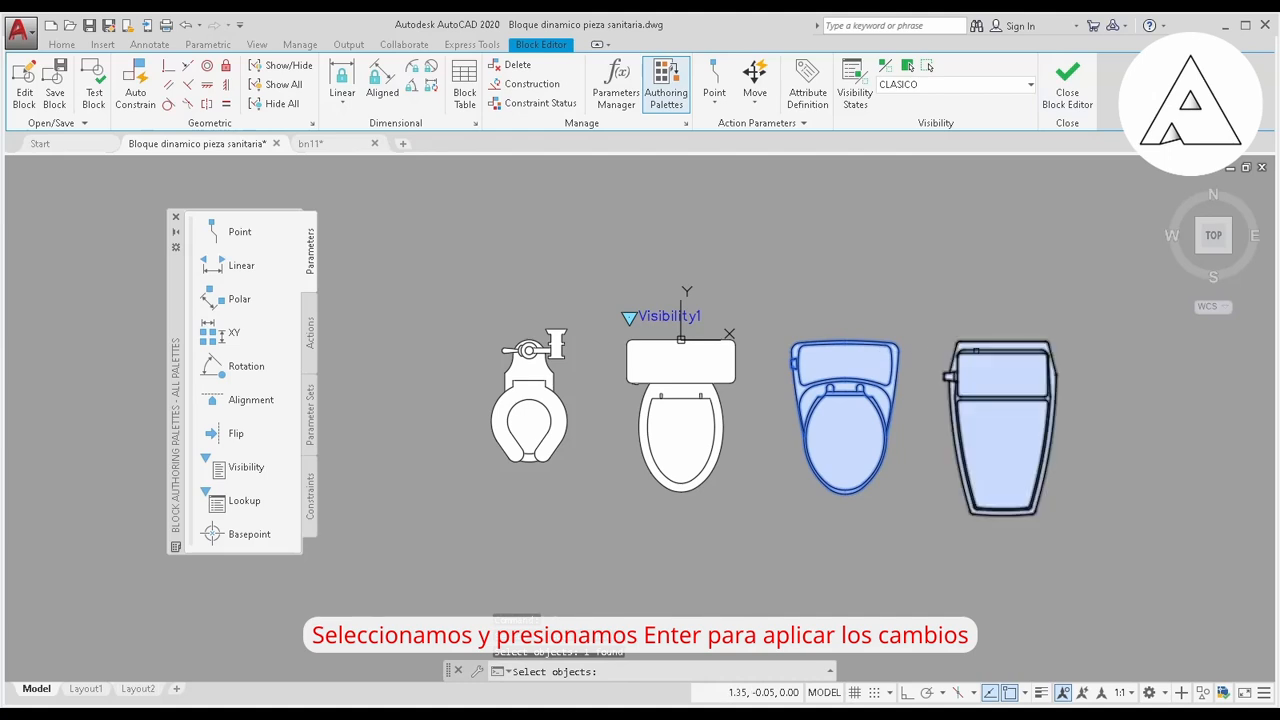
click(956, 360)
click(568, 433)
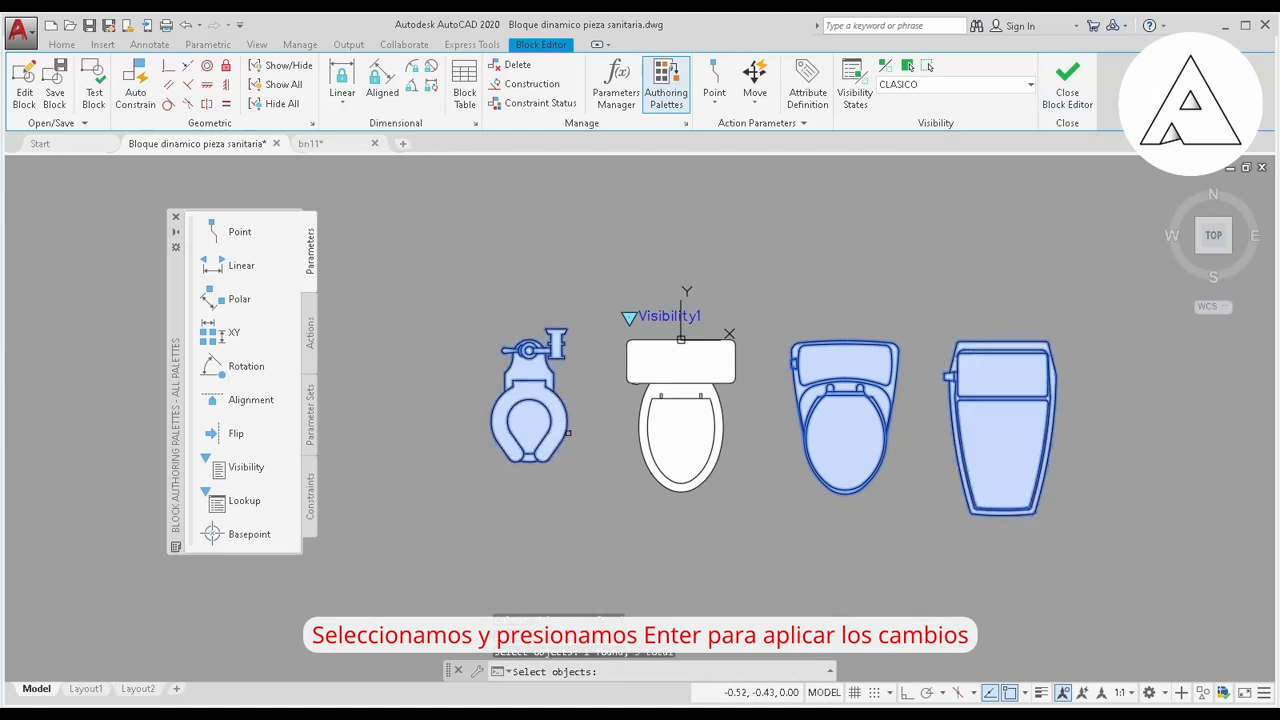
key(Return)
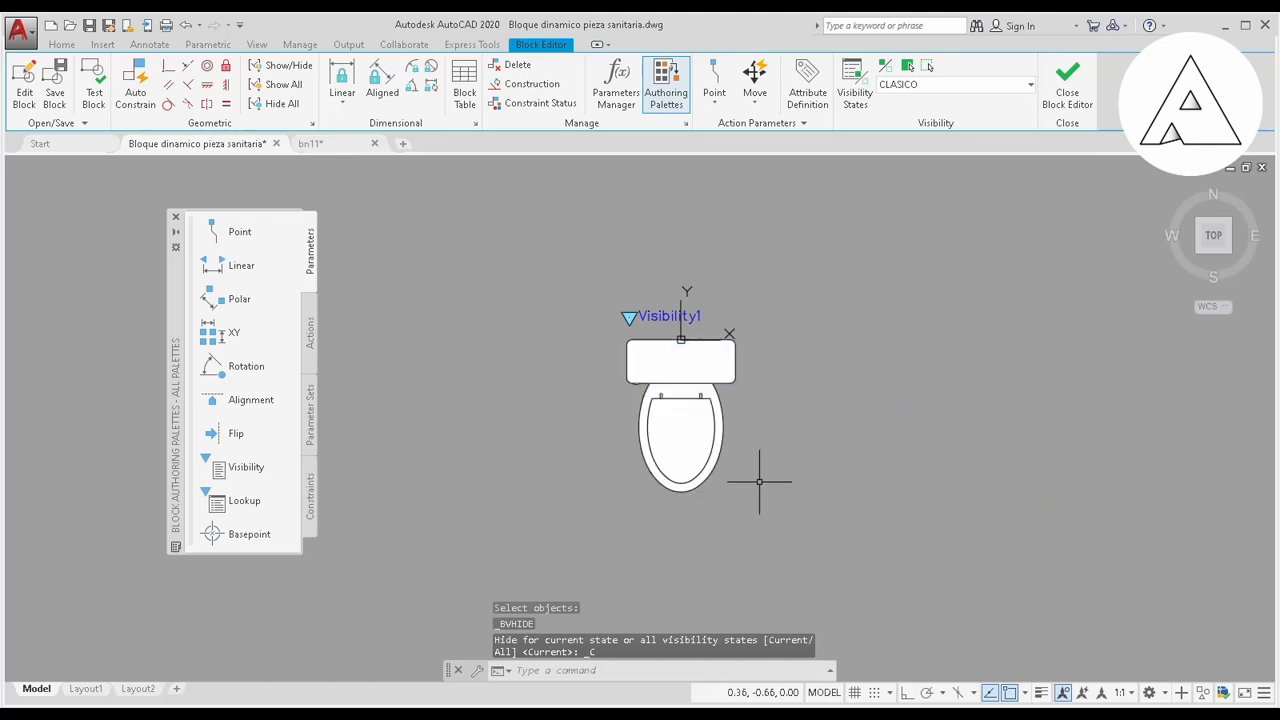
In the SIN TANQUE visibility state, make the second, third and fourth toilets invisible so only the first one shows
middle_drag(759, 485, 737, 492)
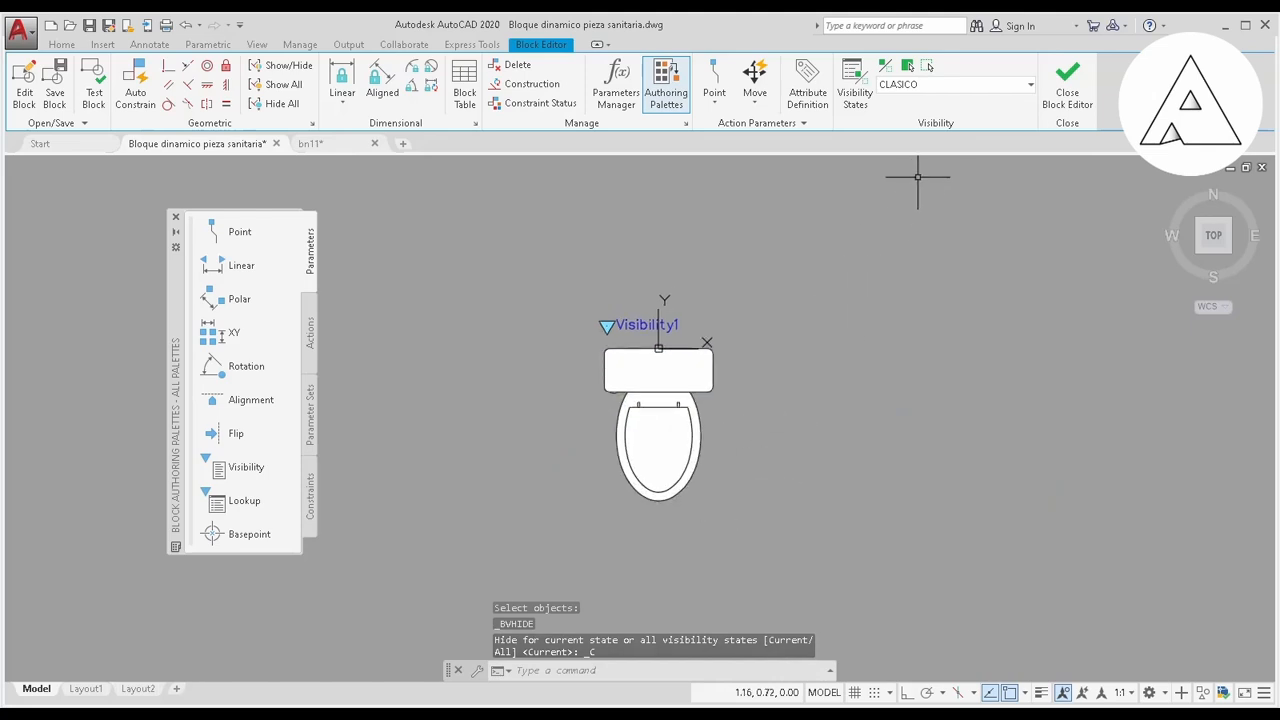
click(975, 86)
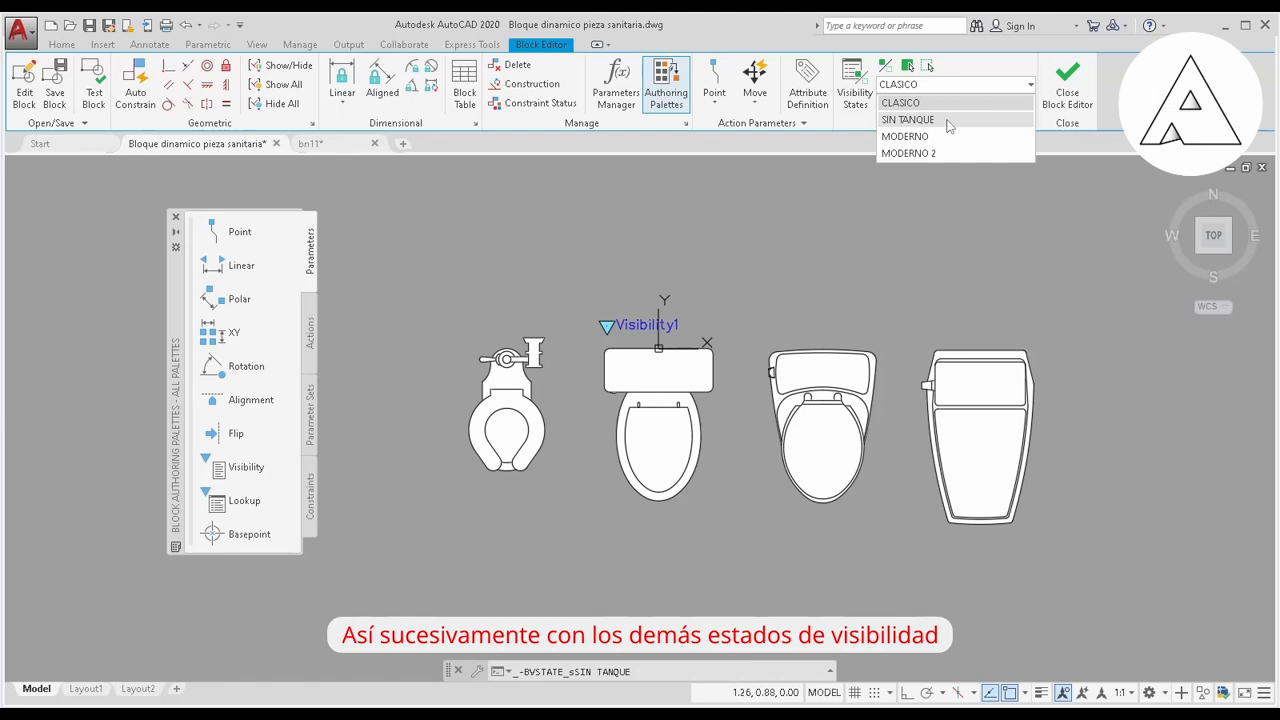
click(948, 122)
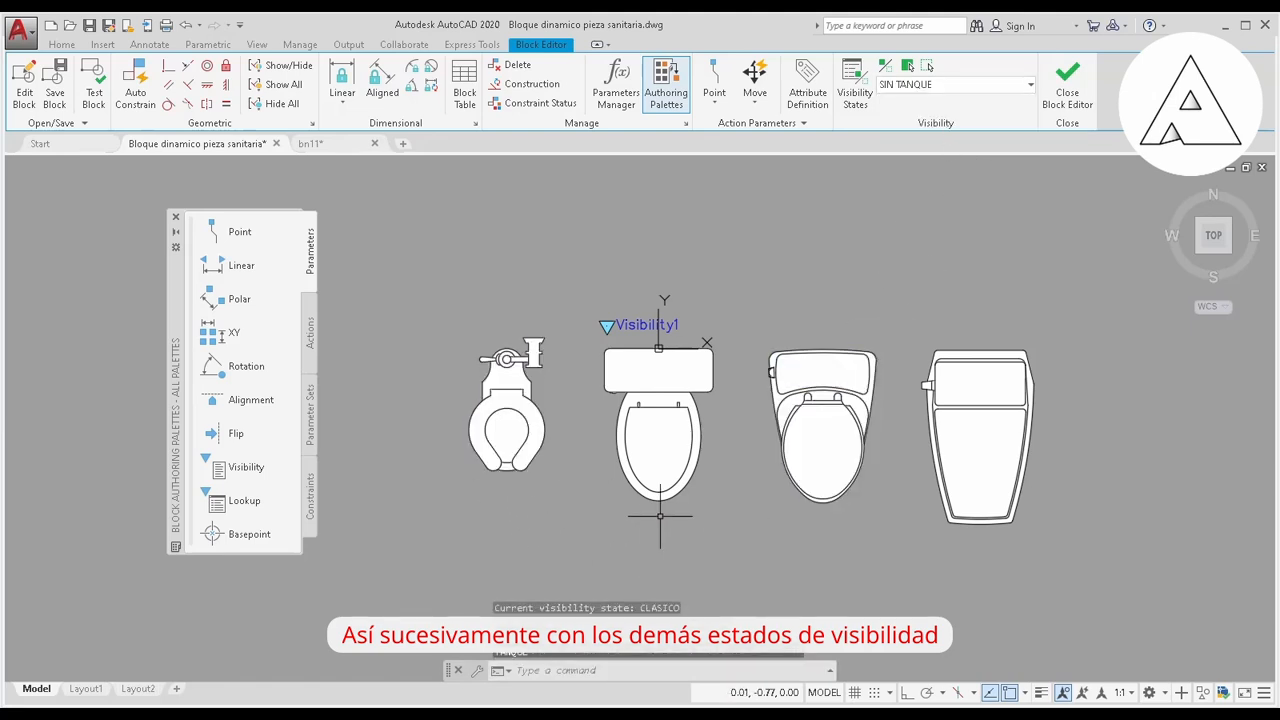
click(1083, 389)
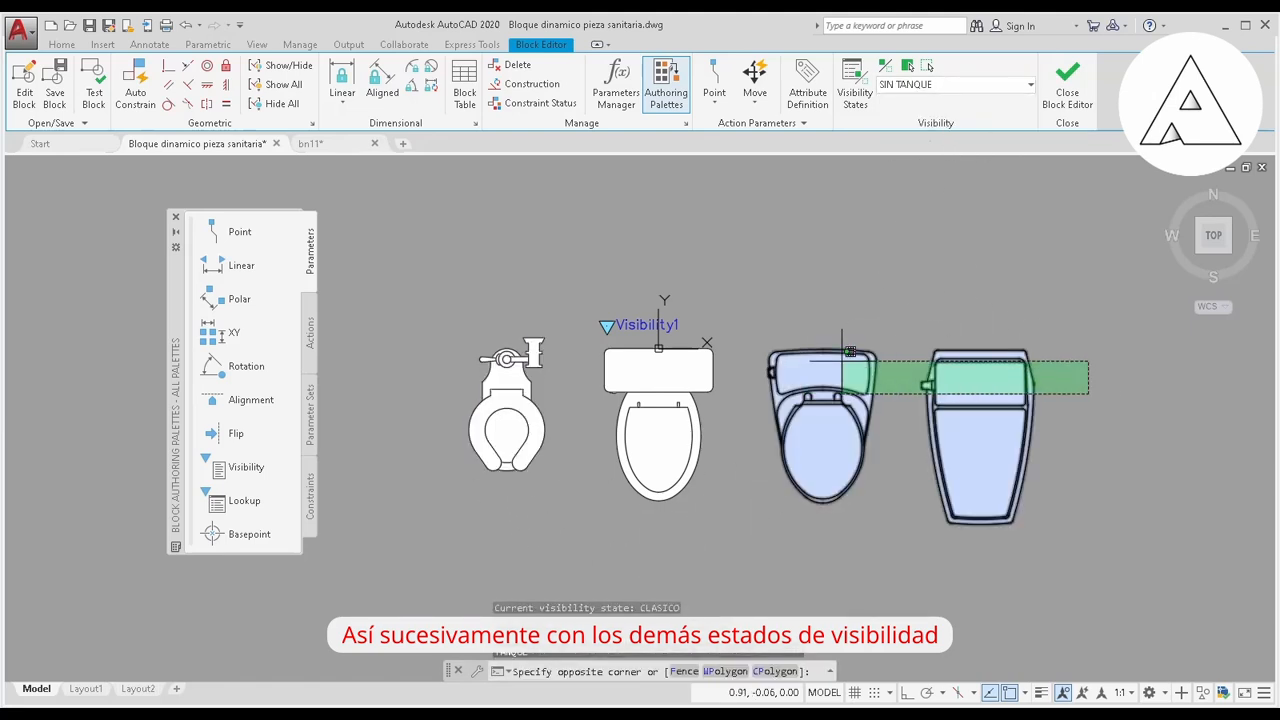
click(606, 373)
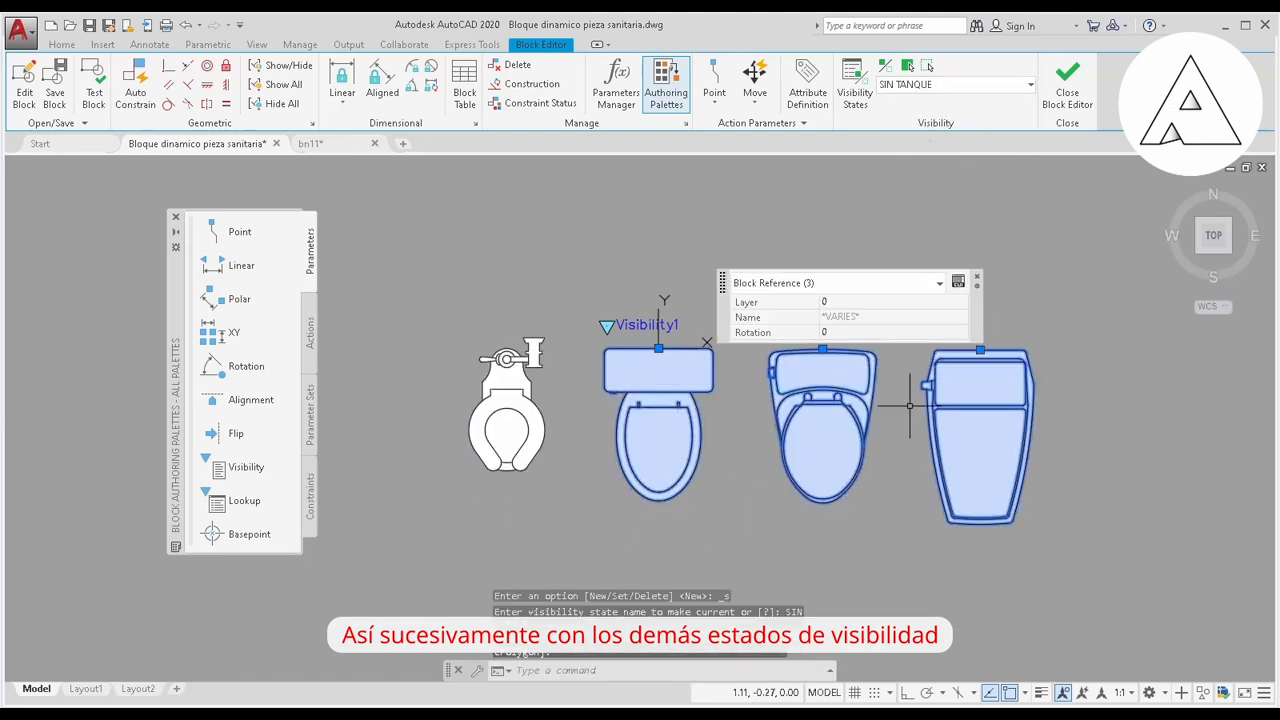
click(927, 66)
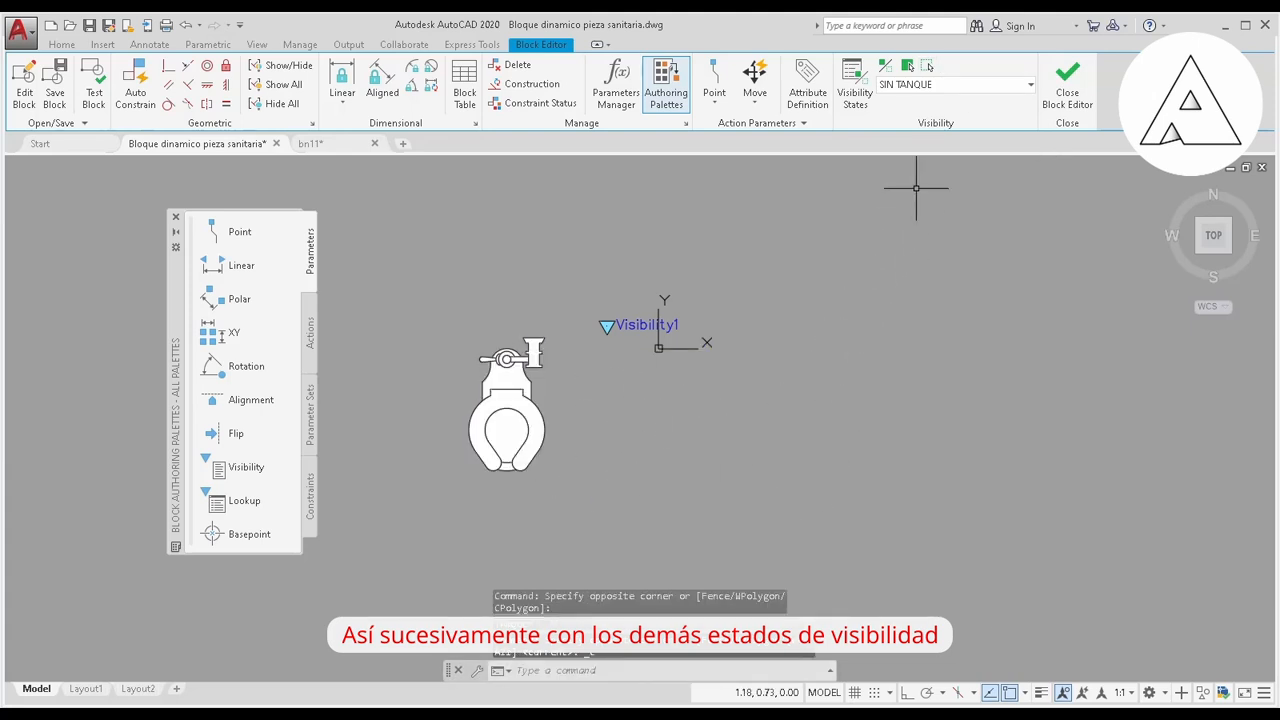
In the MODERNO visibility state, make the first, second and fourth toilets invisible so only the third one shows
click(946, 84)
click(938, 131)
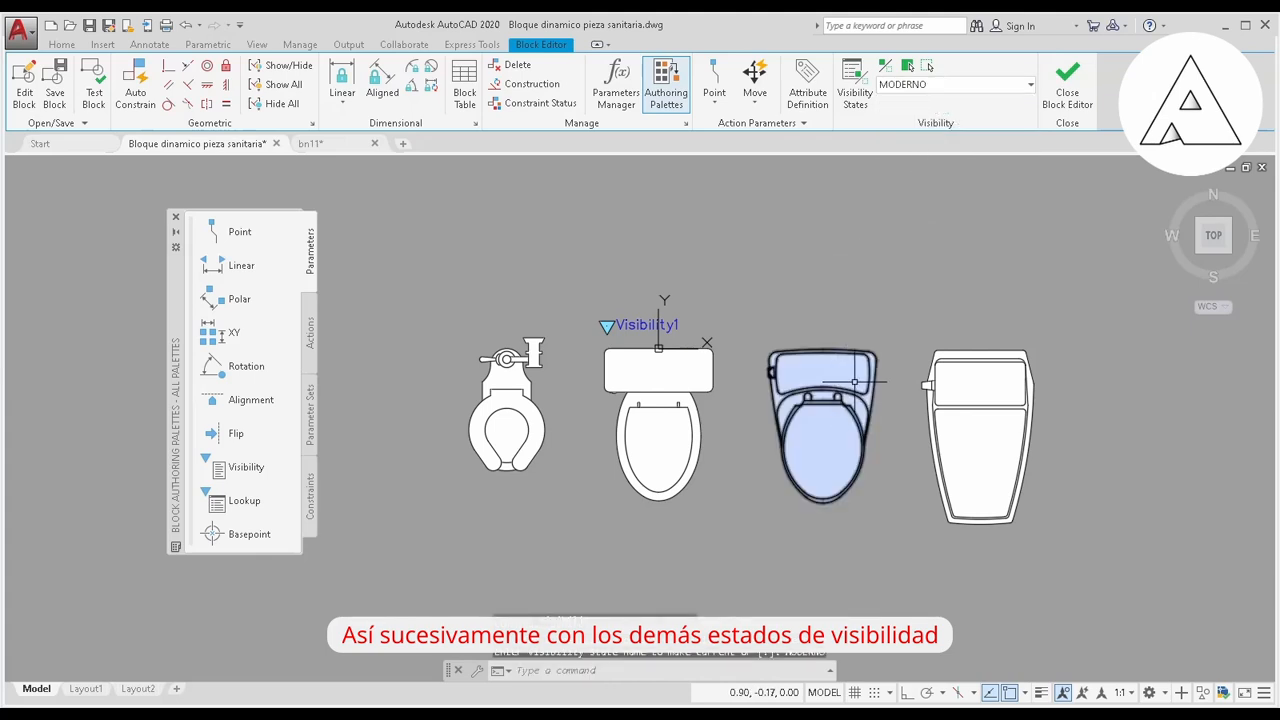
click(947, 360)
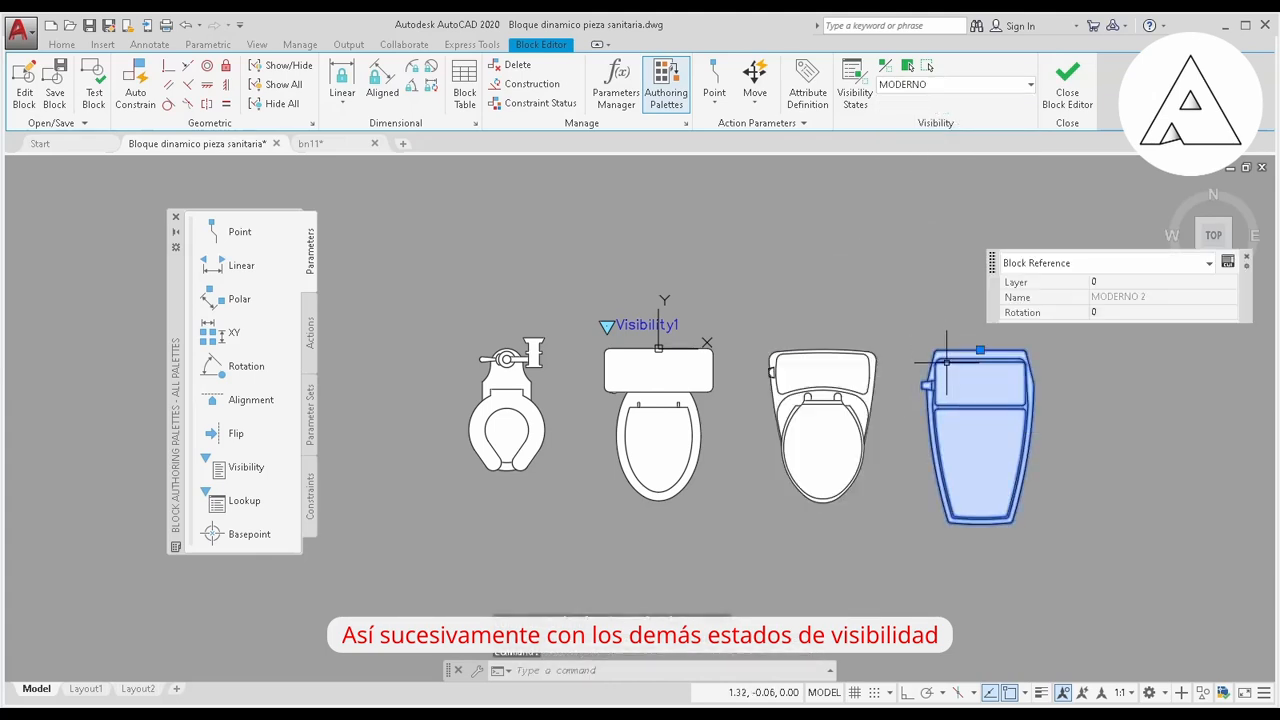
click(697, 528)
click(508, 466)
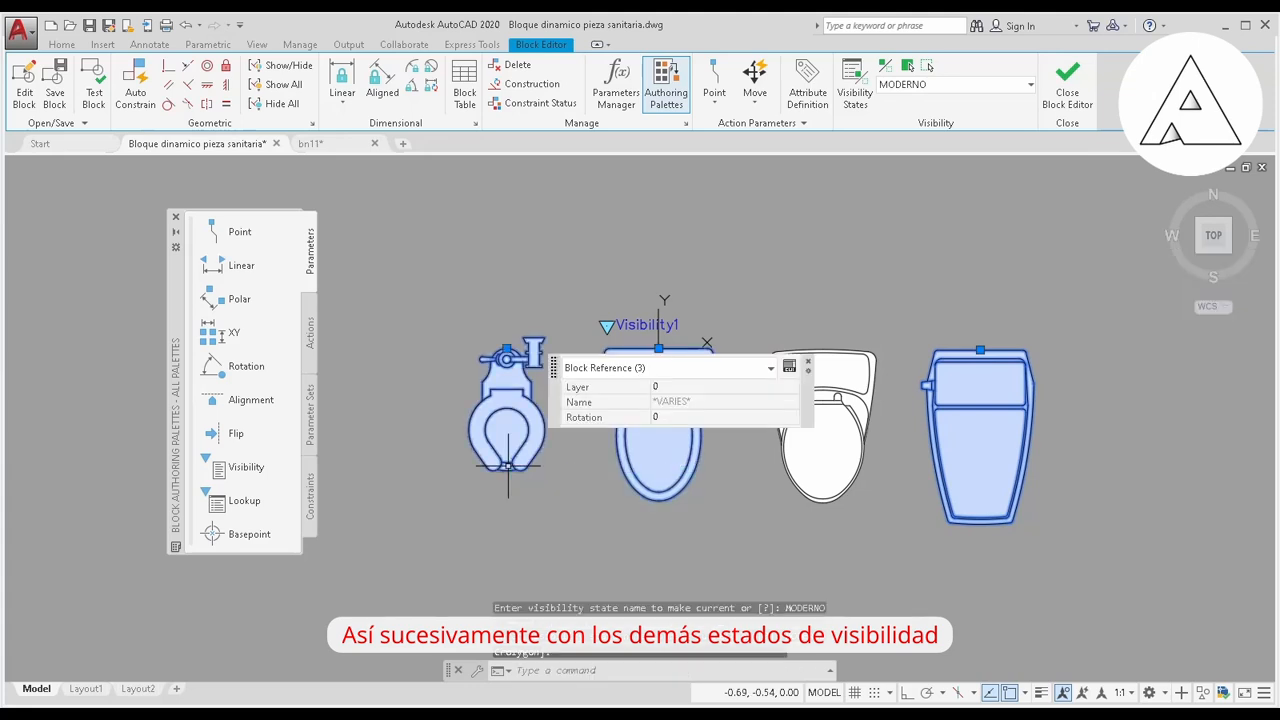
click(927, 66)
click(863, 386)
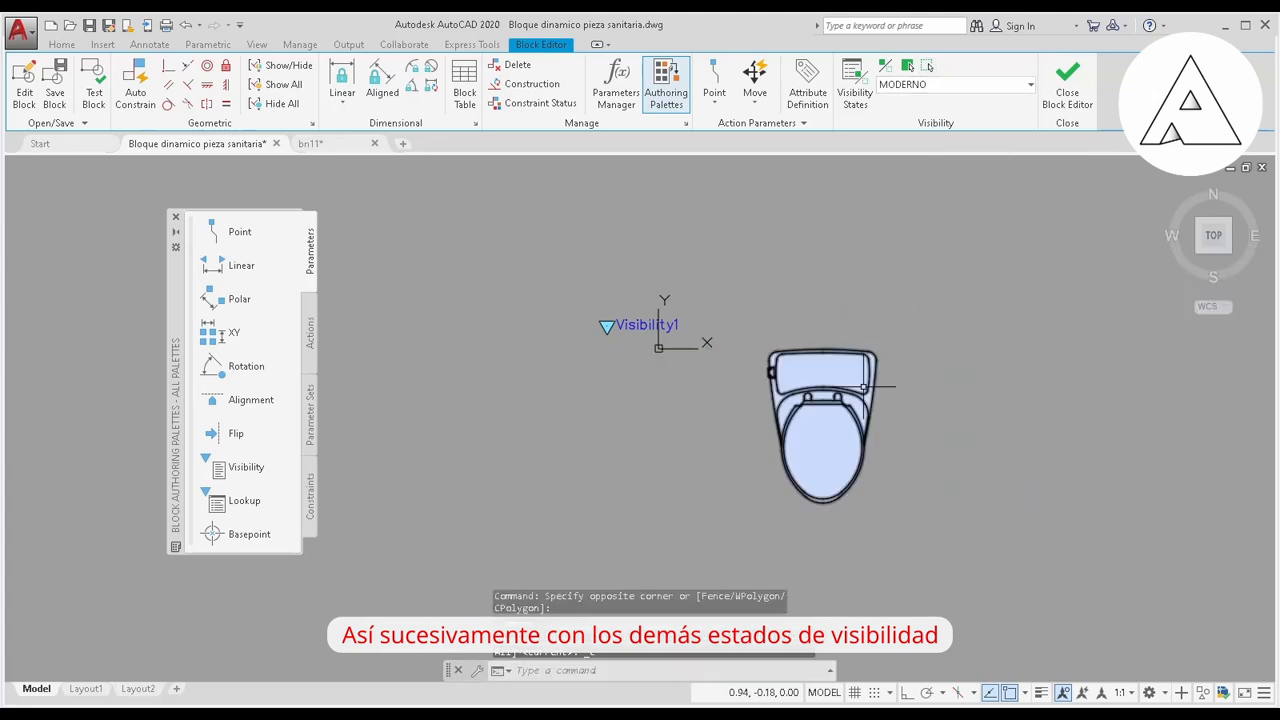
In the MODERNO 2 visibility state, make the first three toilets invisible so only the fourth one shows
click(960, 86)
click(925, 153)
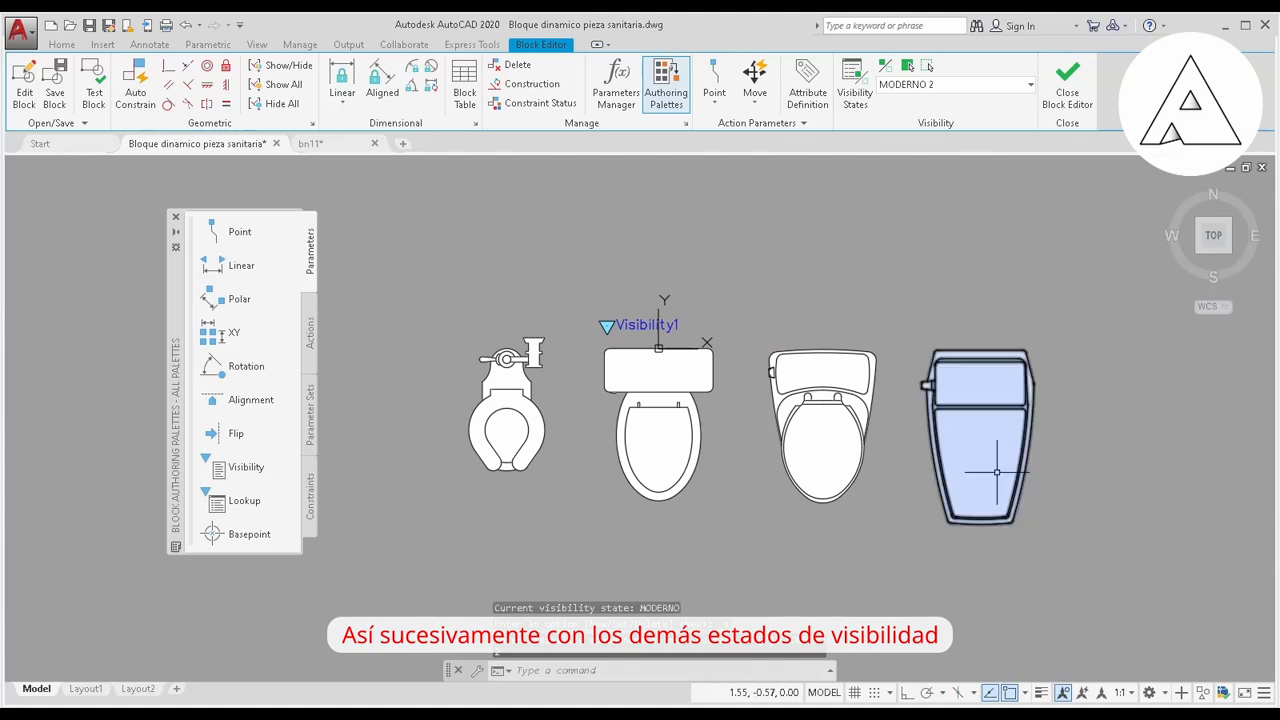
click(487, 466)
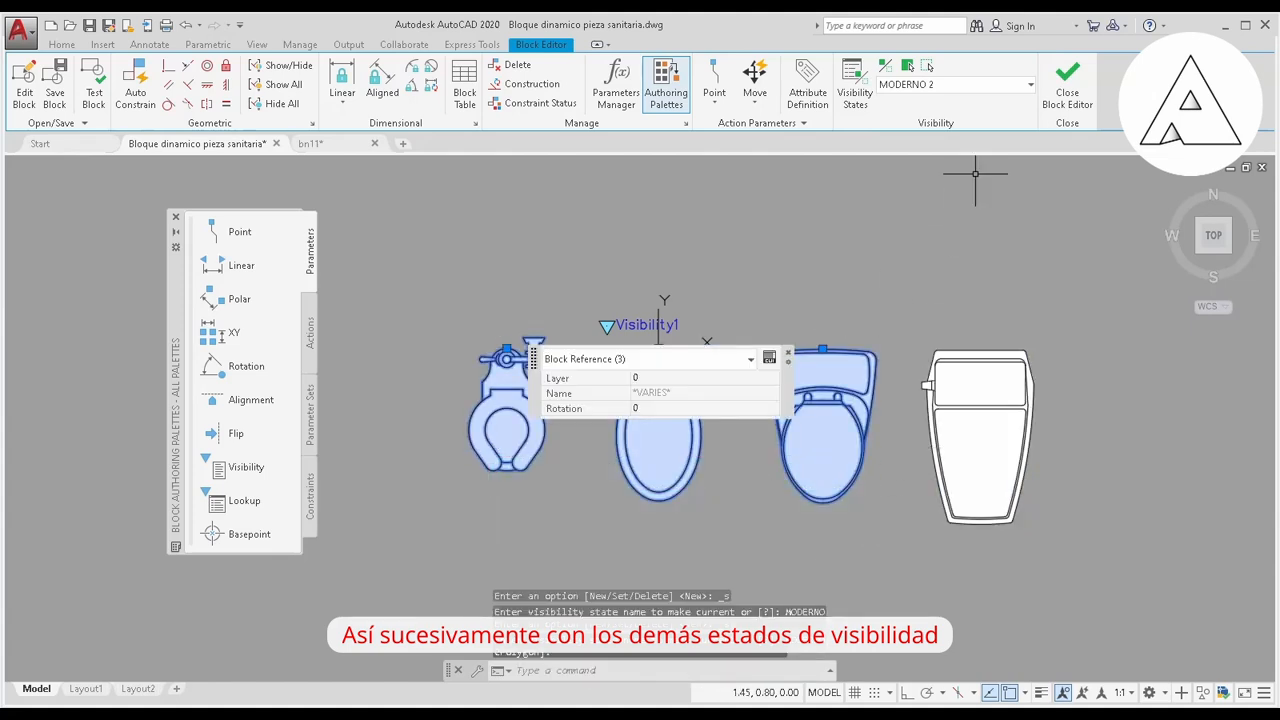
click(928, 68)
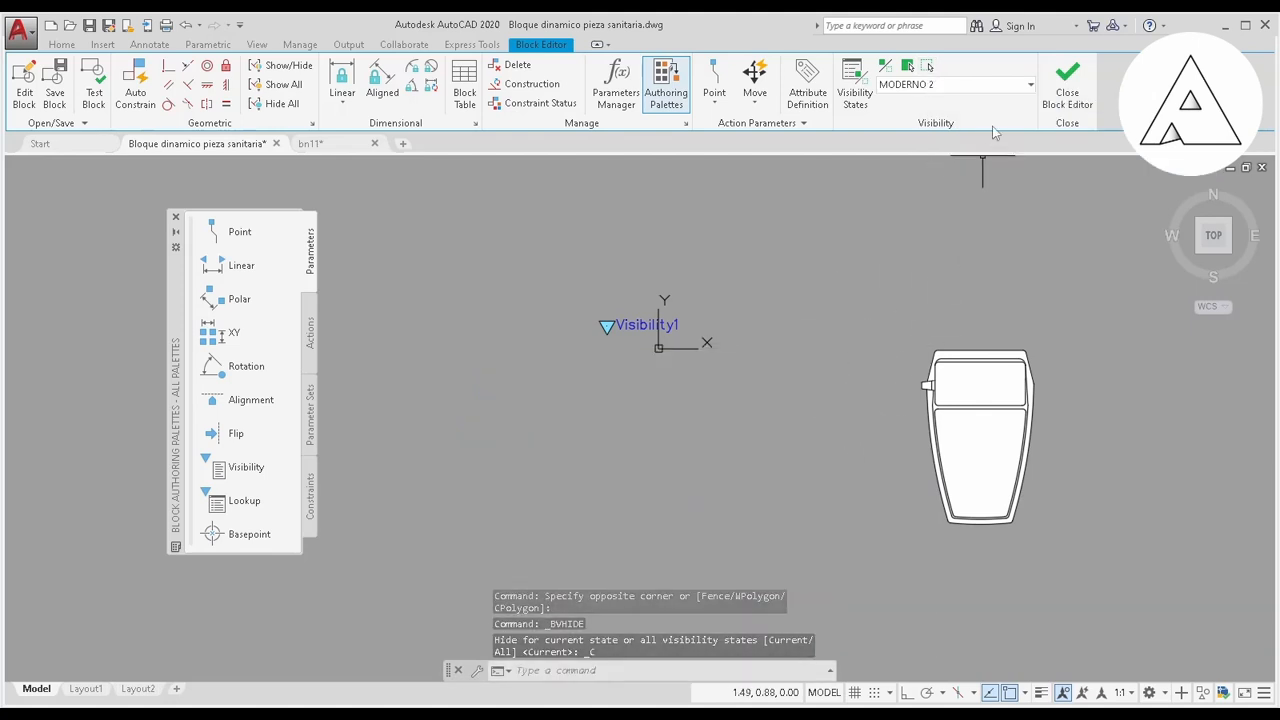
Display the CLASICO visibility state to check it, and make SIN TANQUE the current state
click(1003, 88)
click(902, 102)
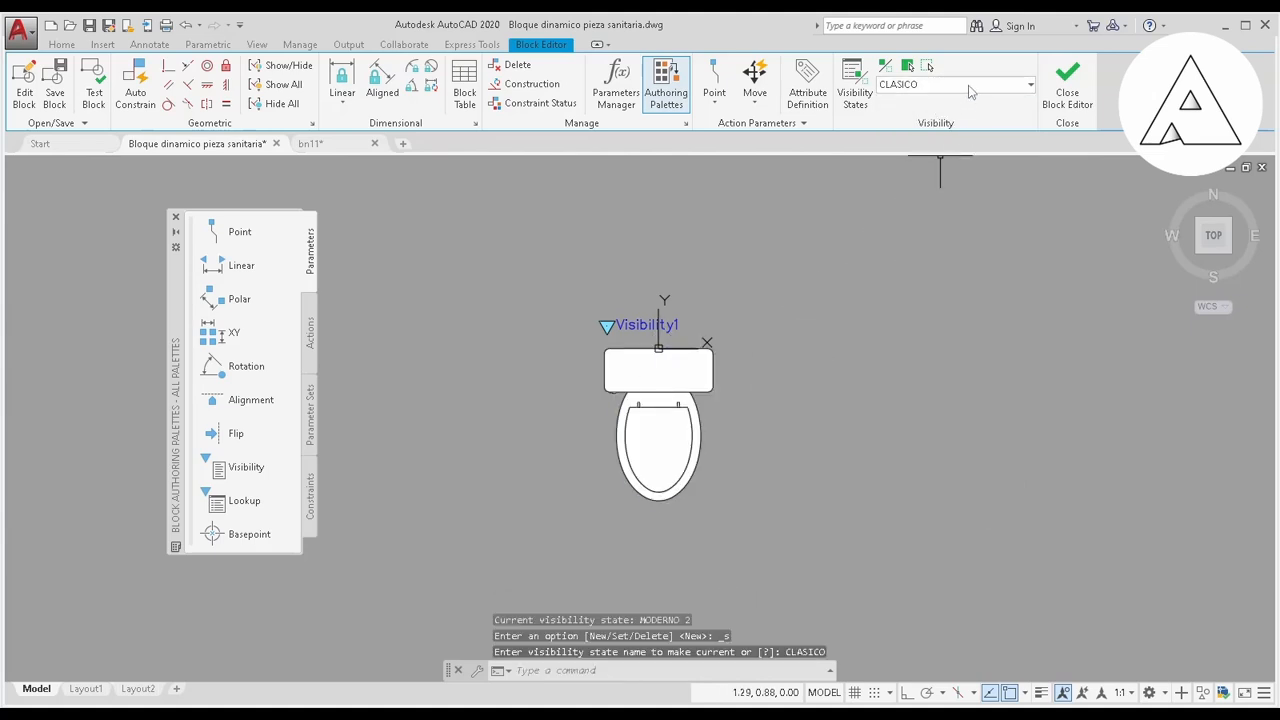
click(970, 90)
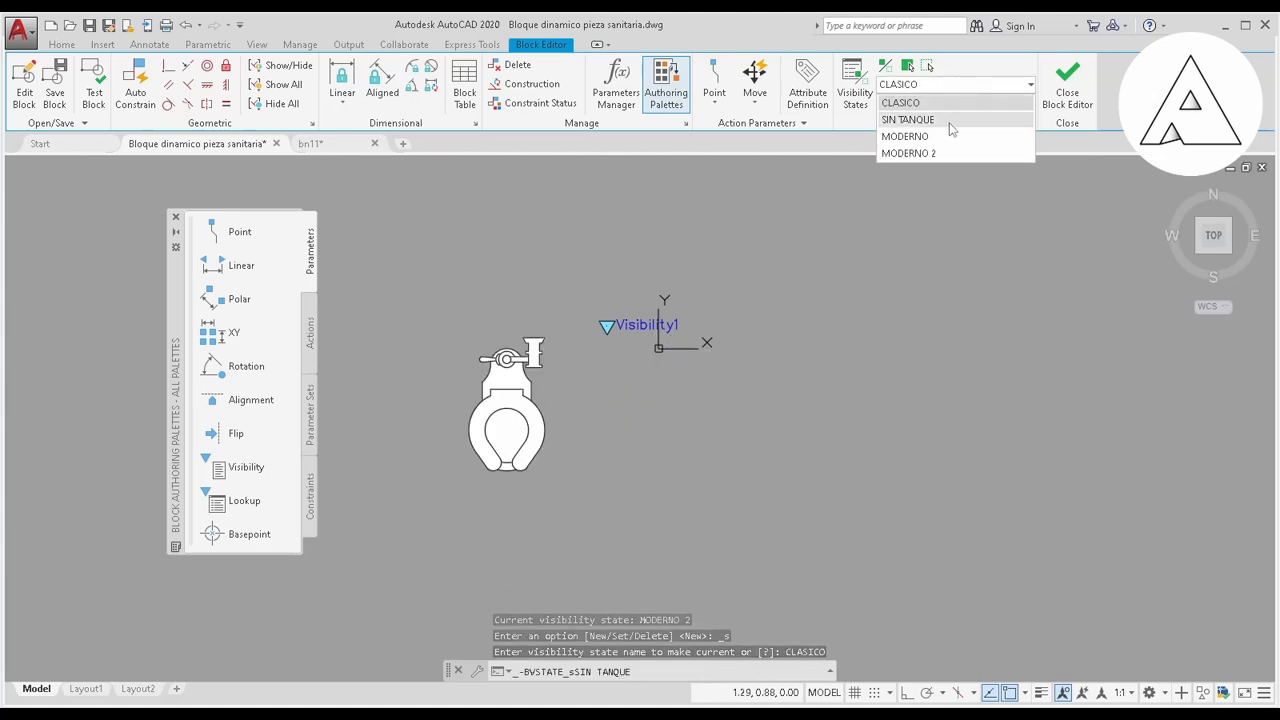
click(955, 114)
Move the tankless toilet to 0,0,0, using the point above its top midpoint level with the flush valve's upper edge as base point
click(506, 400)
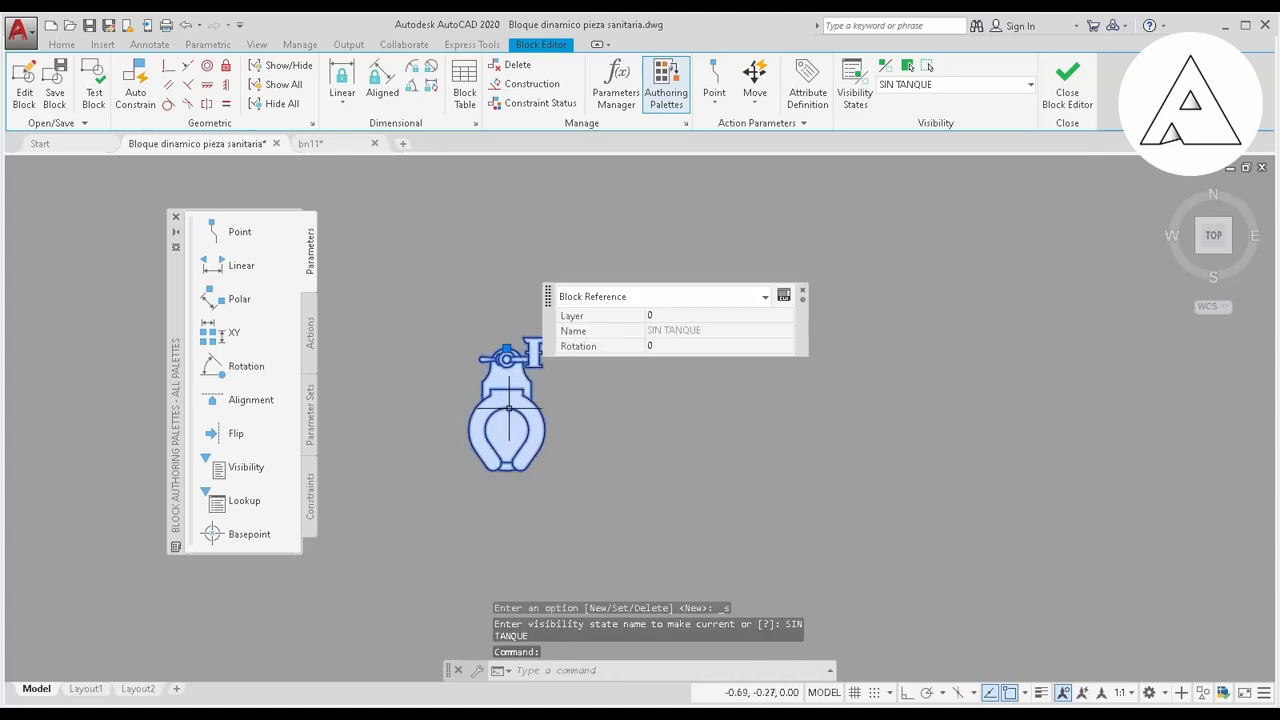
middle_drag(506, 394, 598, 502)
scroll(598, 502, up, 6)
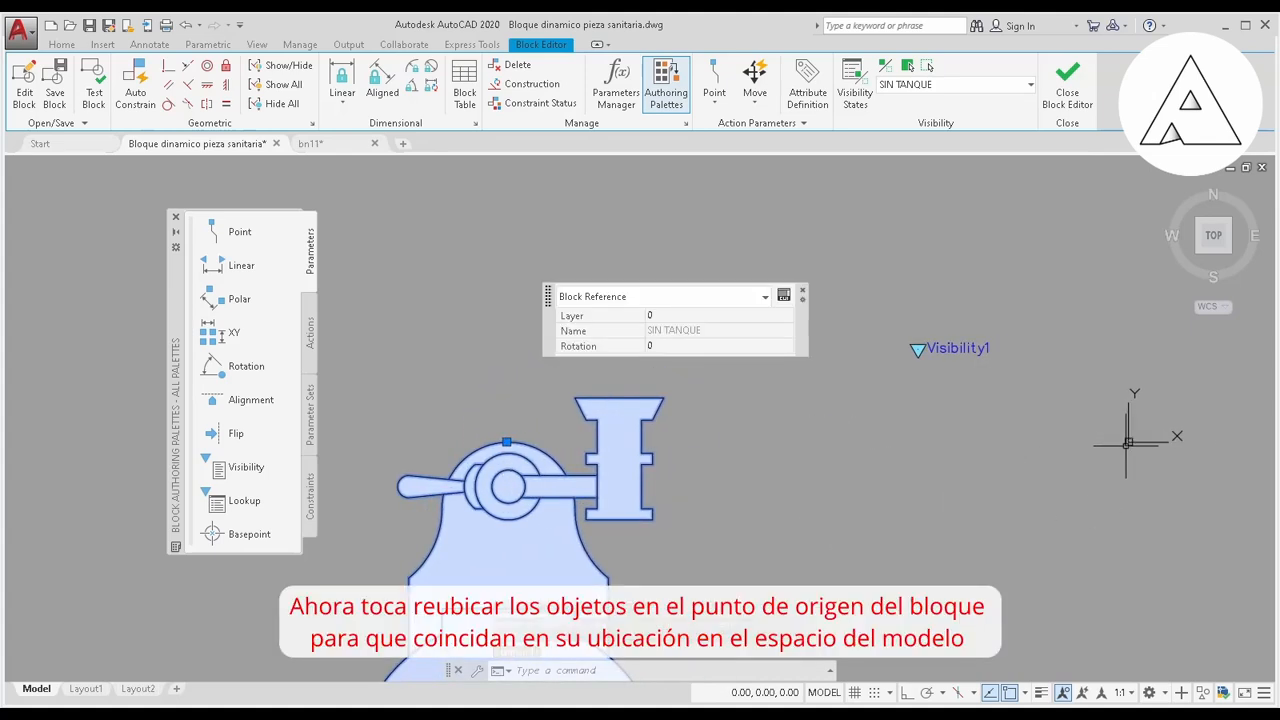
middle_drag(576, 482, 620, 483)
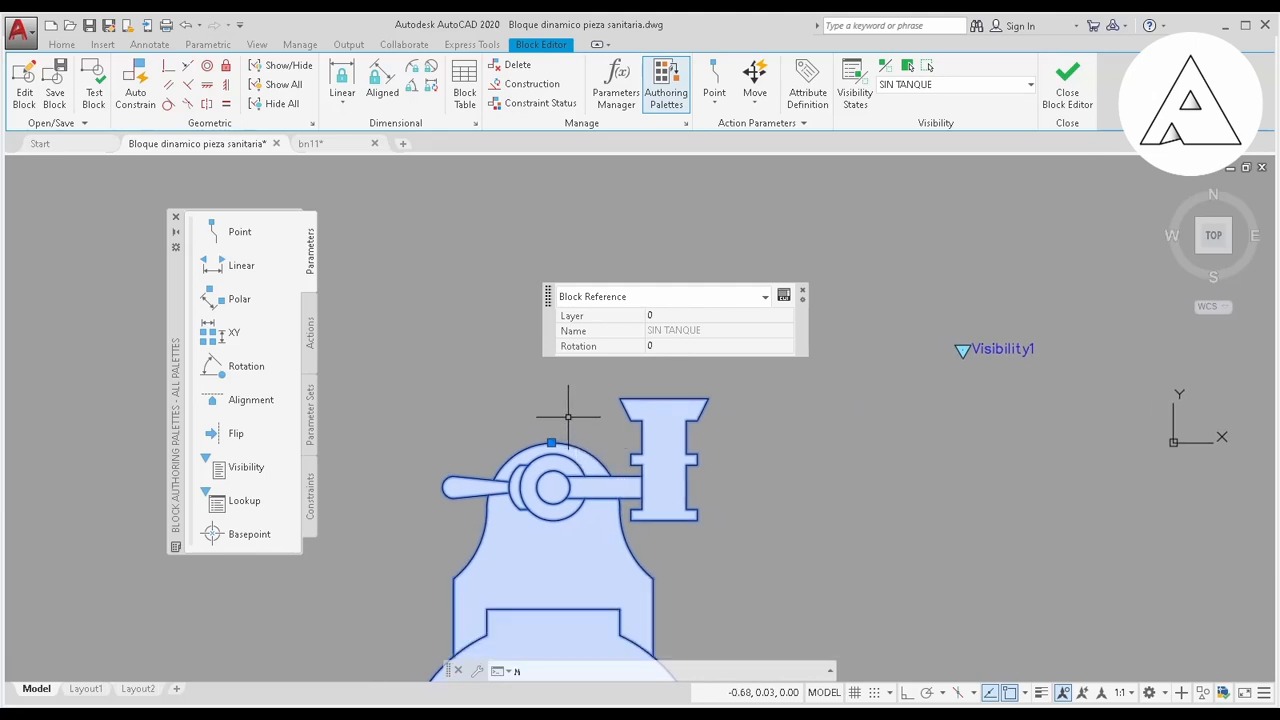
text(m)
key(Return)
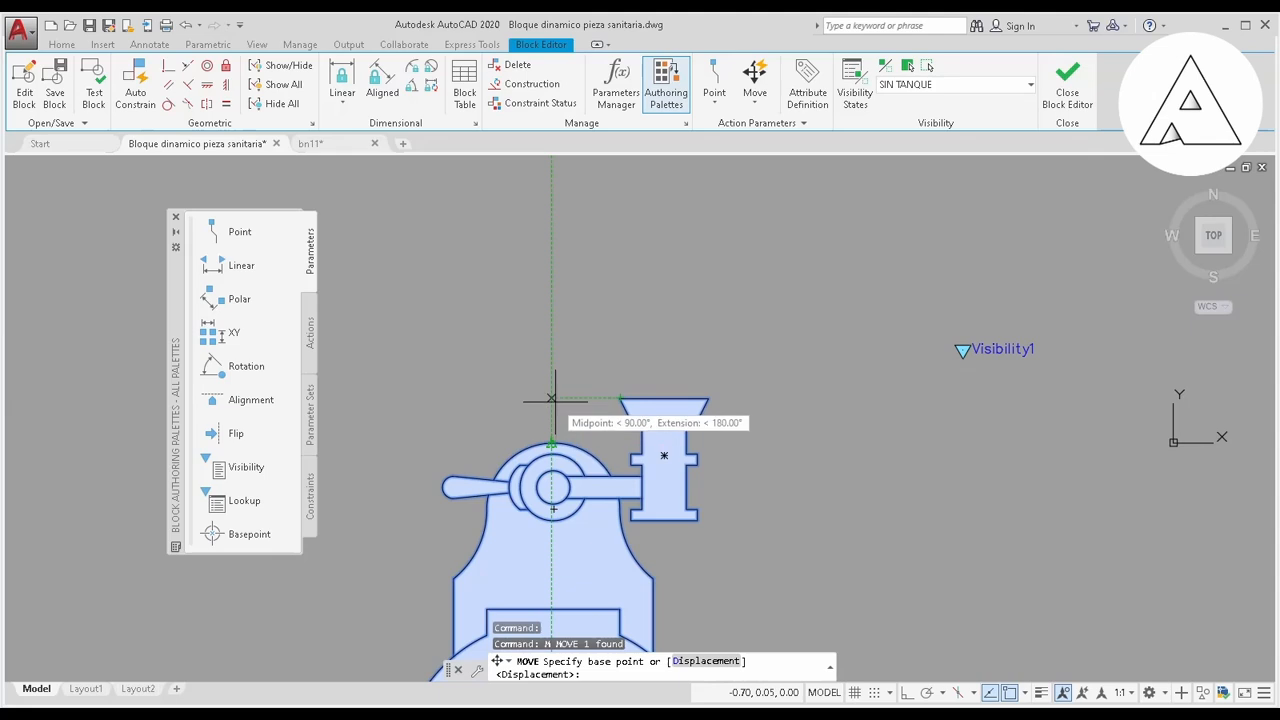
click(555, 408)
scroll(520, 420, down, 5)
scroll(698, 440, up, 5)
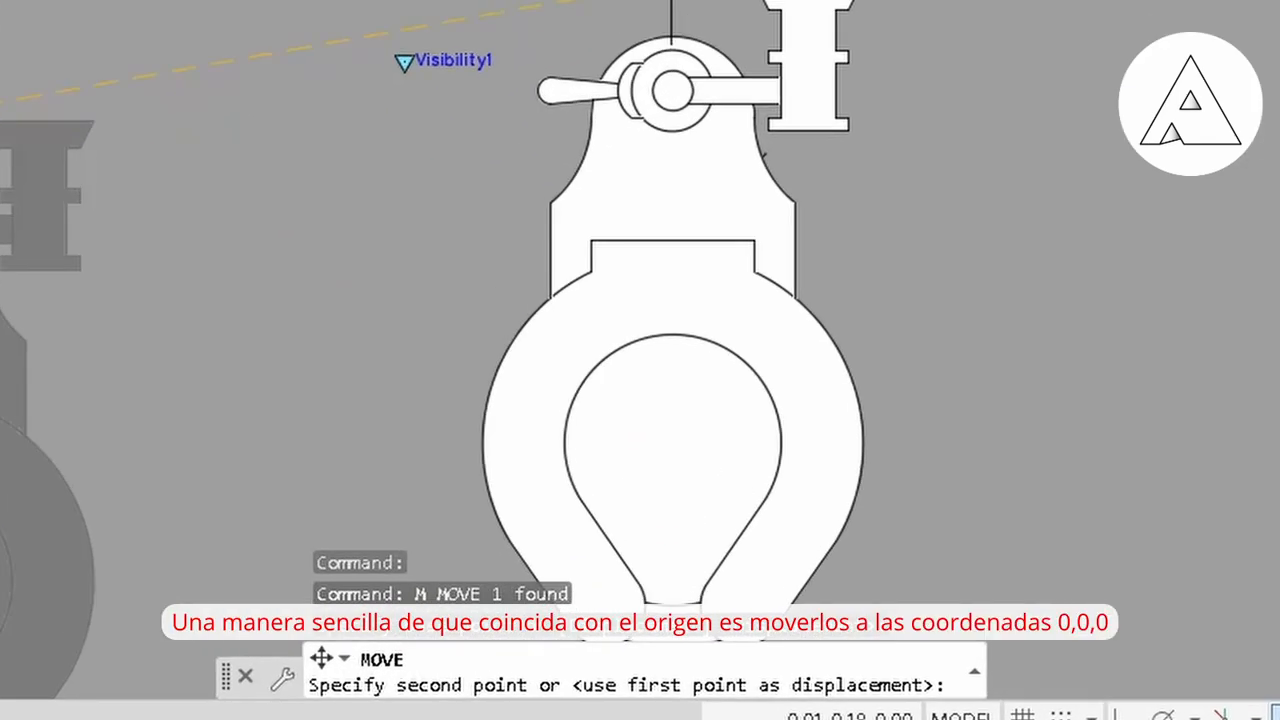
text(0,0,0)
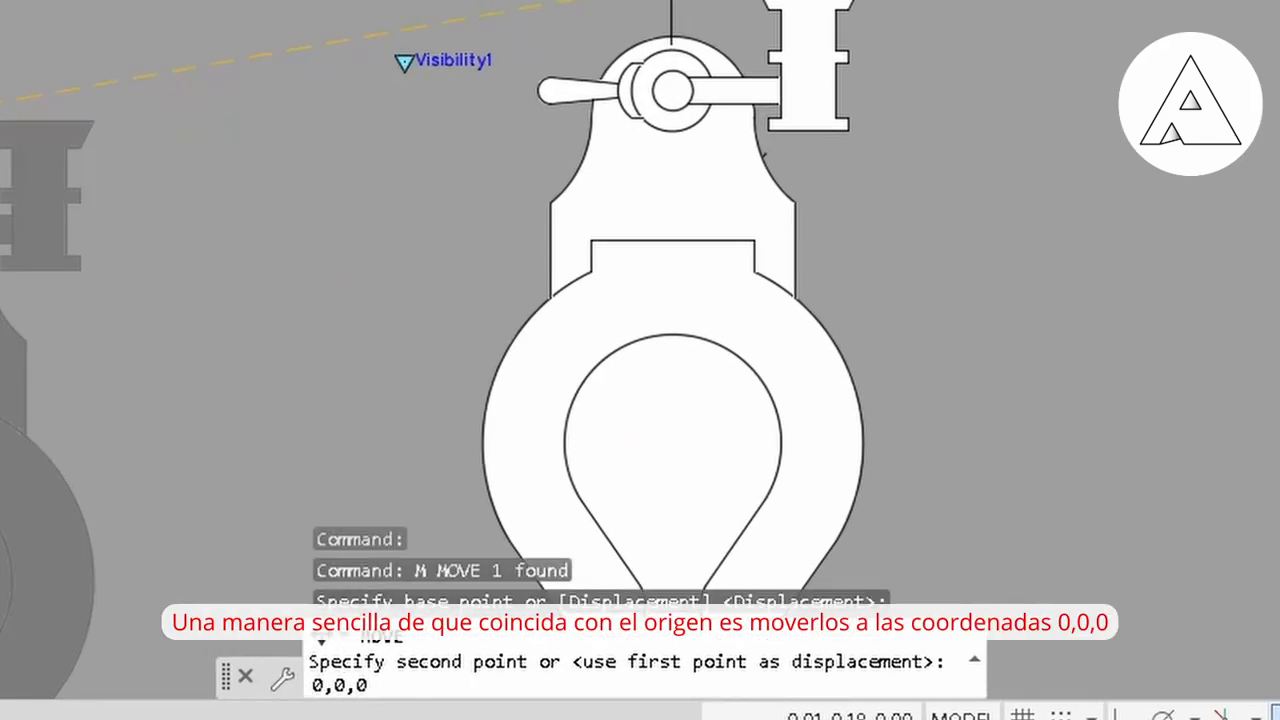
key(Return)
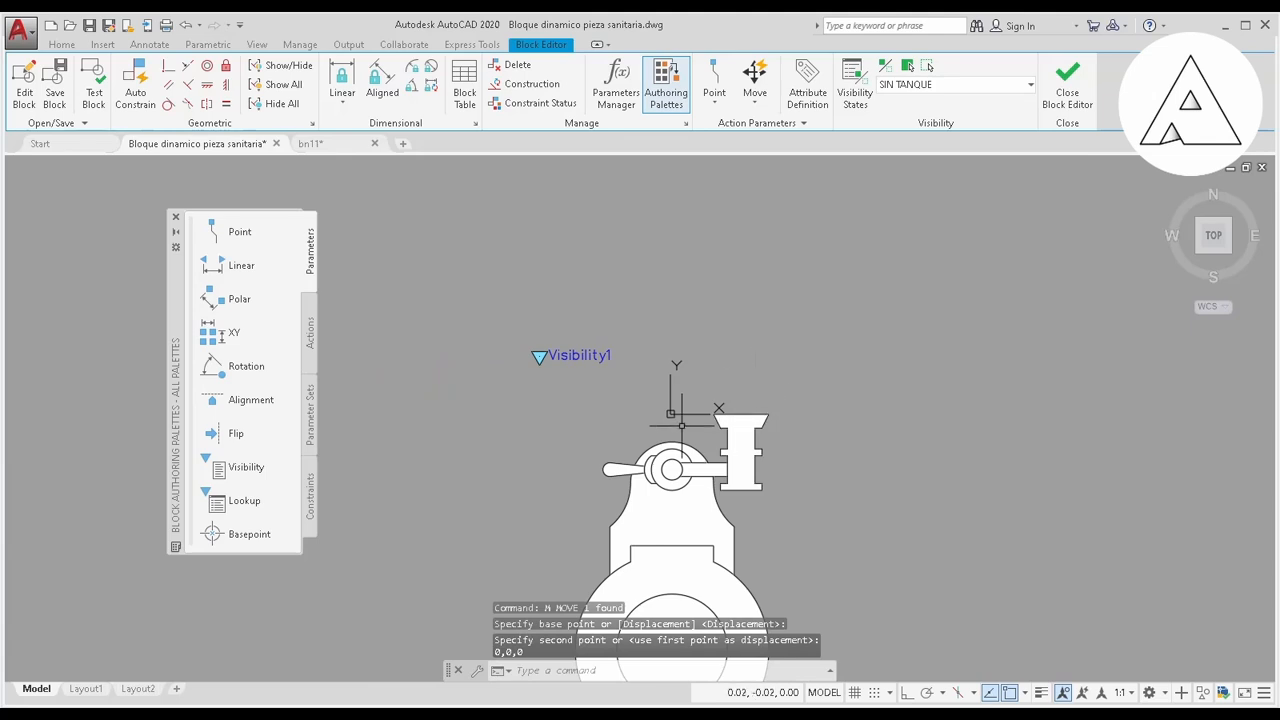
scroll(681, 425, down, 4)
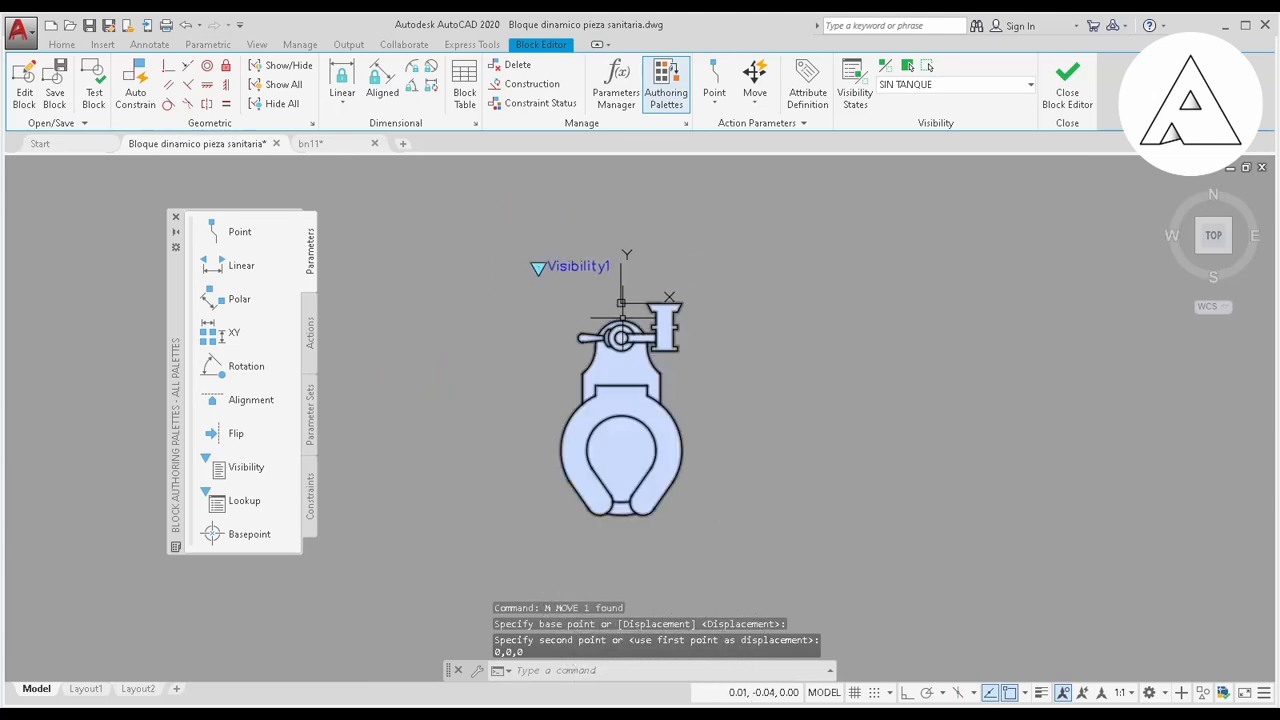
scroll(621, 334, down, 2)
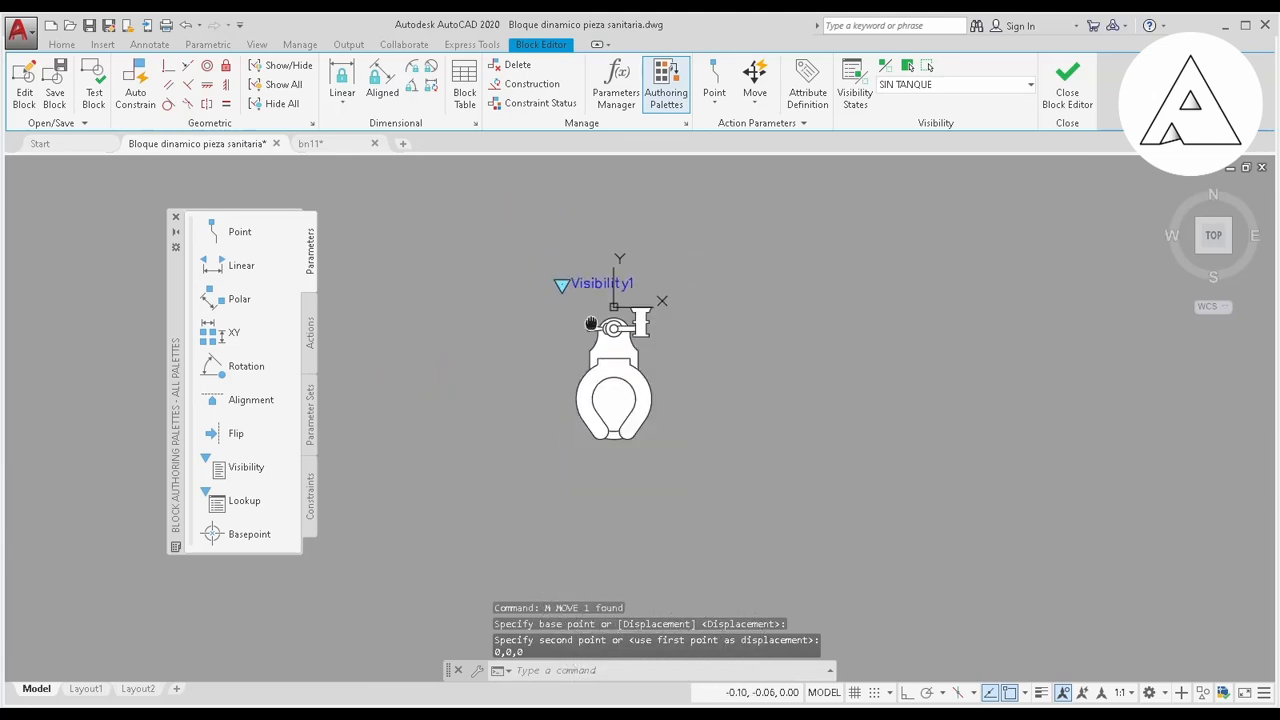
In the MODERNO visibility state, move the toilet from the midpoint of its tank's upper edge to 0,0,0
click(978, 91)
click(952, 135)
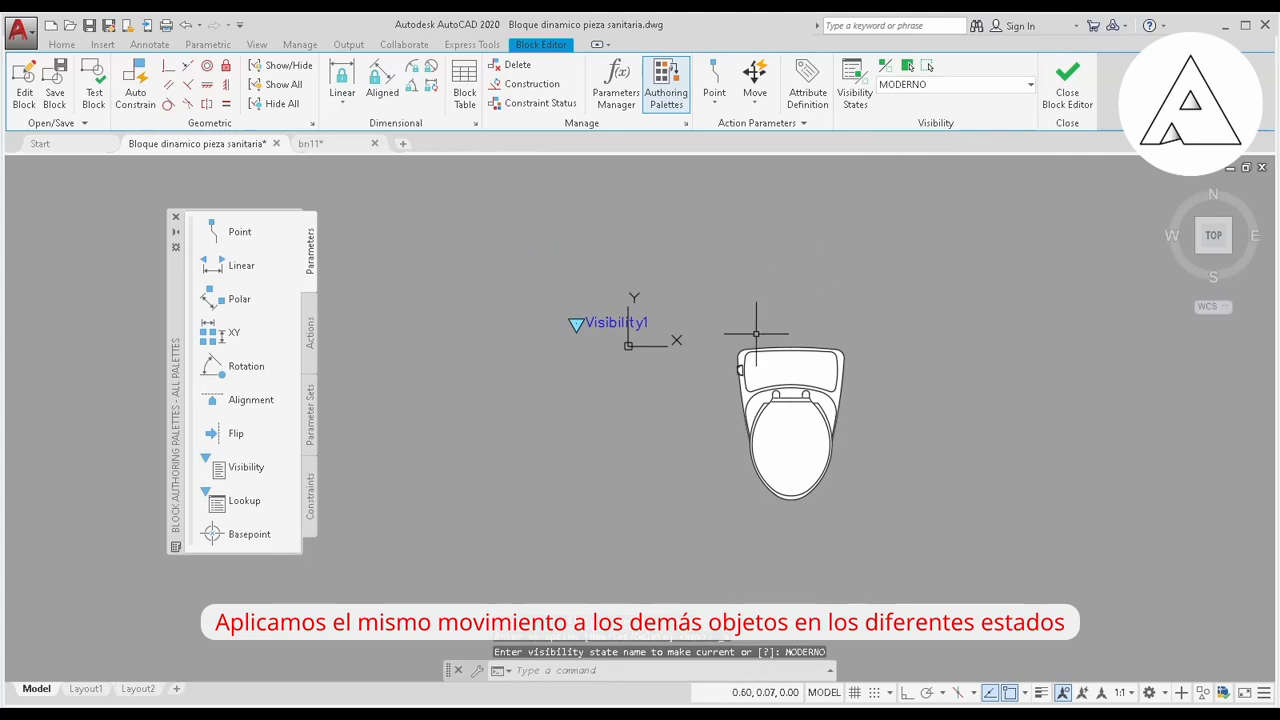
middle_drag(694, 414, 670, 428)
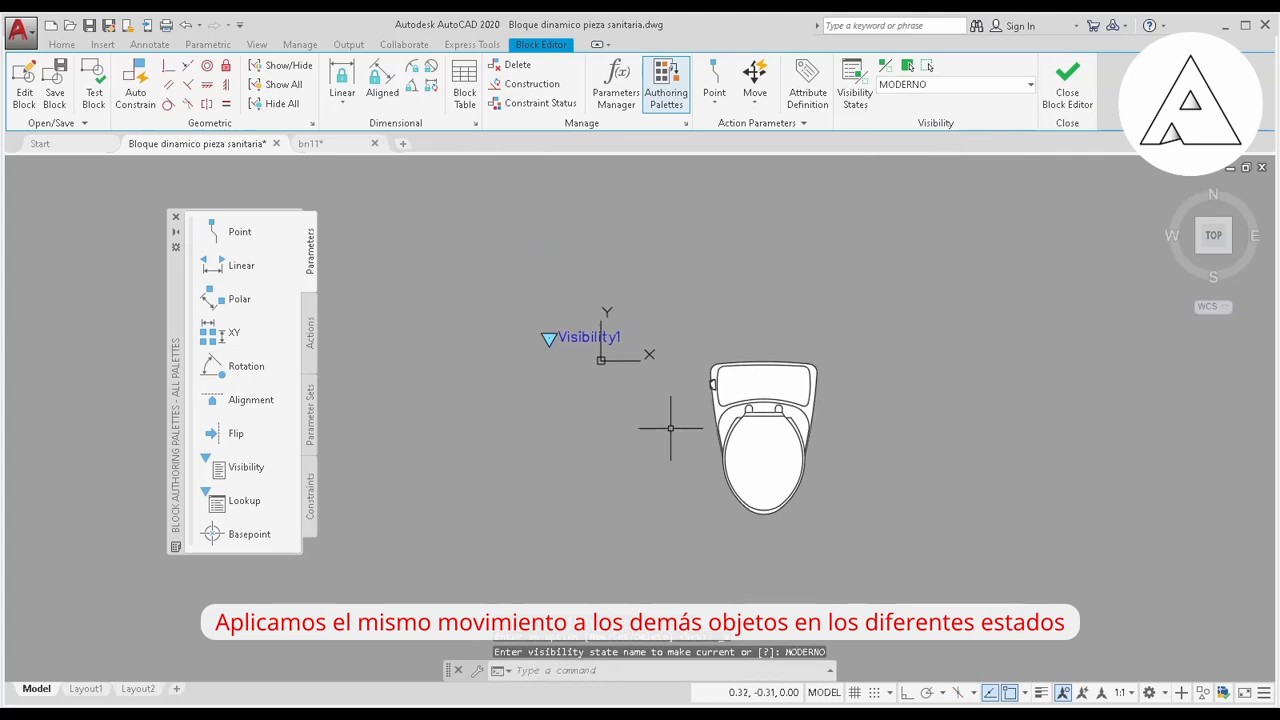
click(745, 417)
text(m)
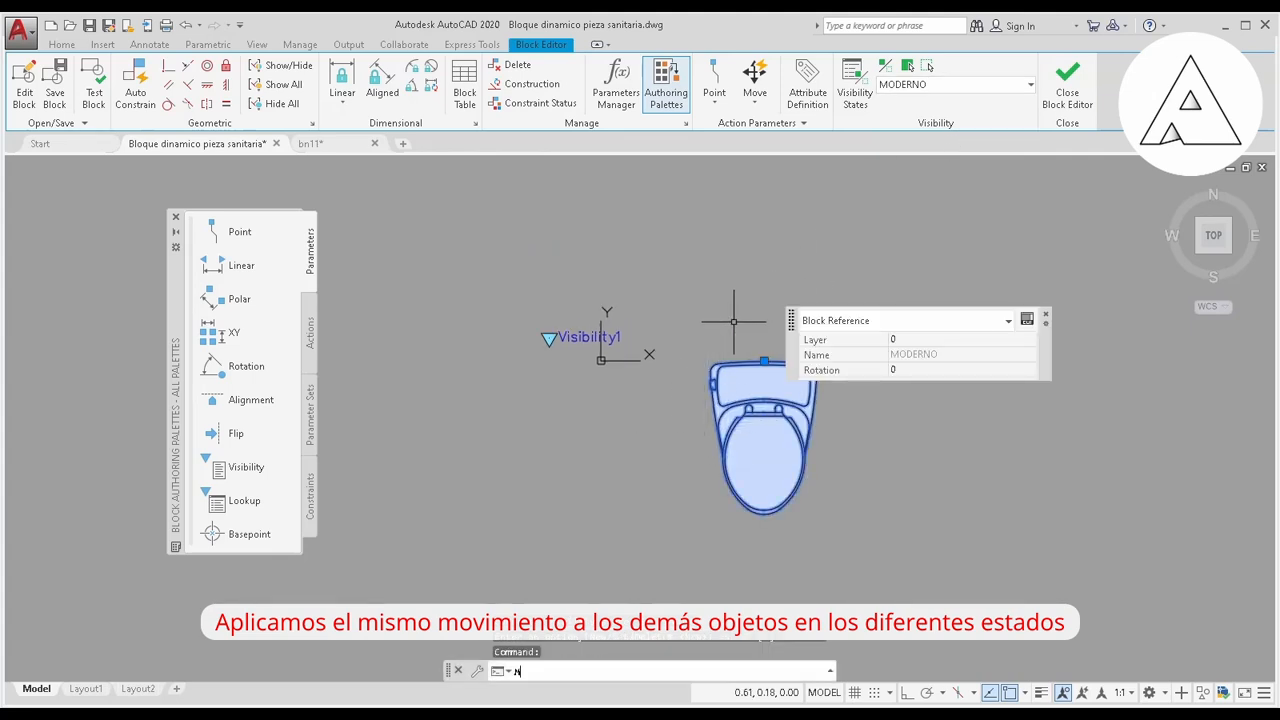
key(Return)
scroll(722, 365, up, 5)
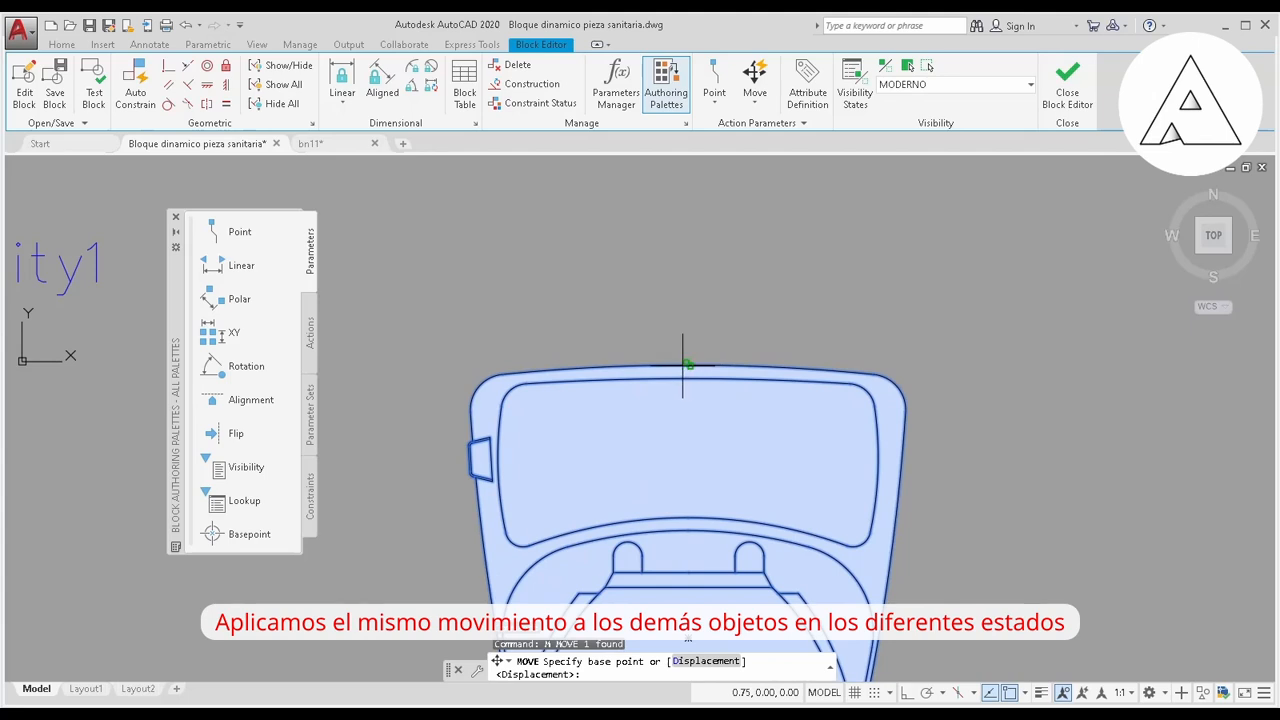
click(688, 364)
scroll(697, 350, down, 6)
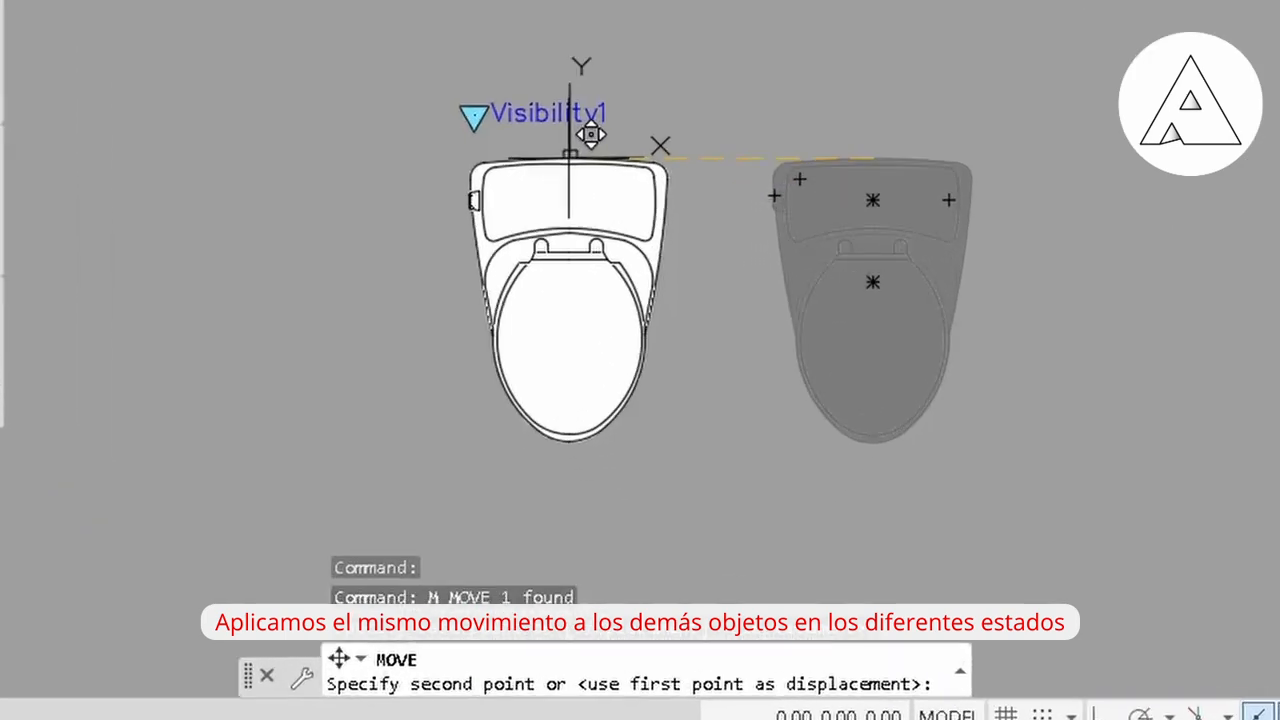
text(0,0,0)
key(Return)
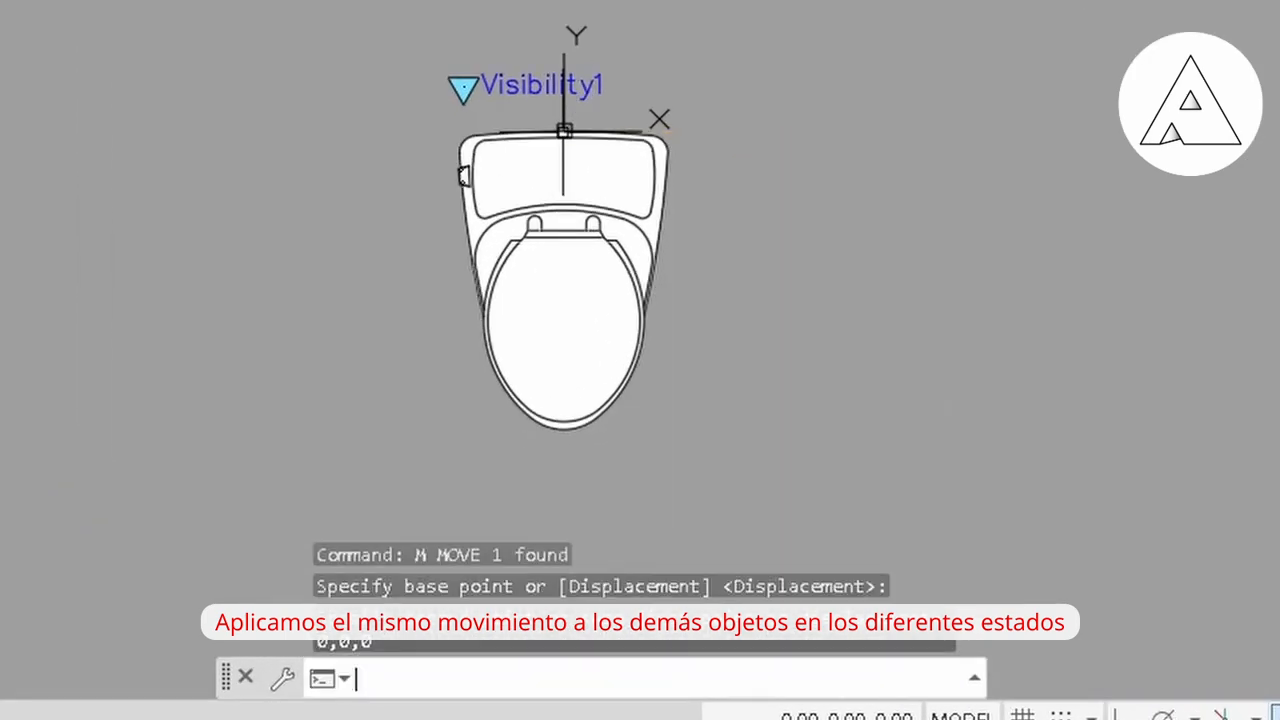
scroll(560, 228, up, 2)
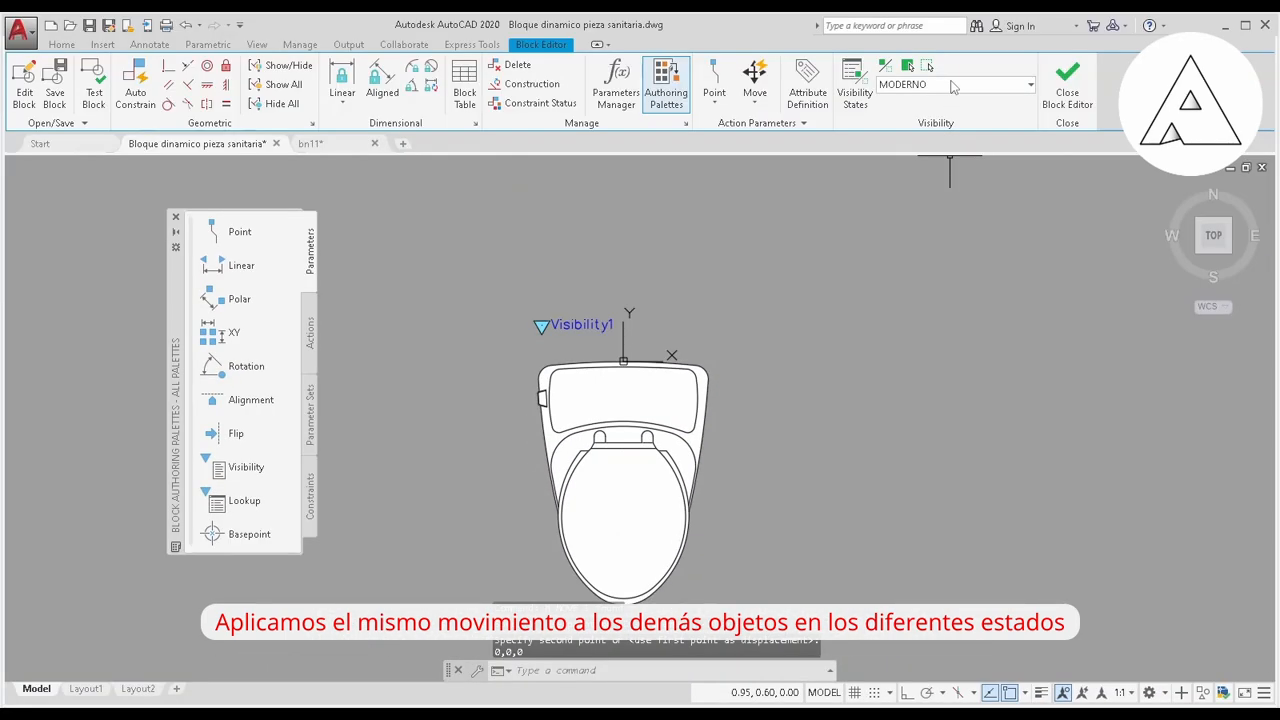
In the MODERNO 2 visibility state, move the toilet from the midpoint of its tank's upper edge to 0,0,0
click(952, 85)
click(932, 158)
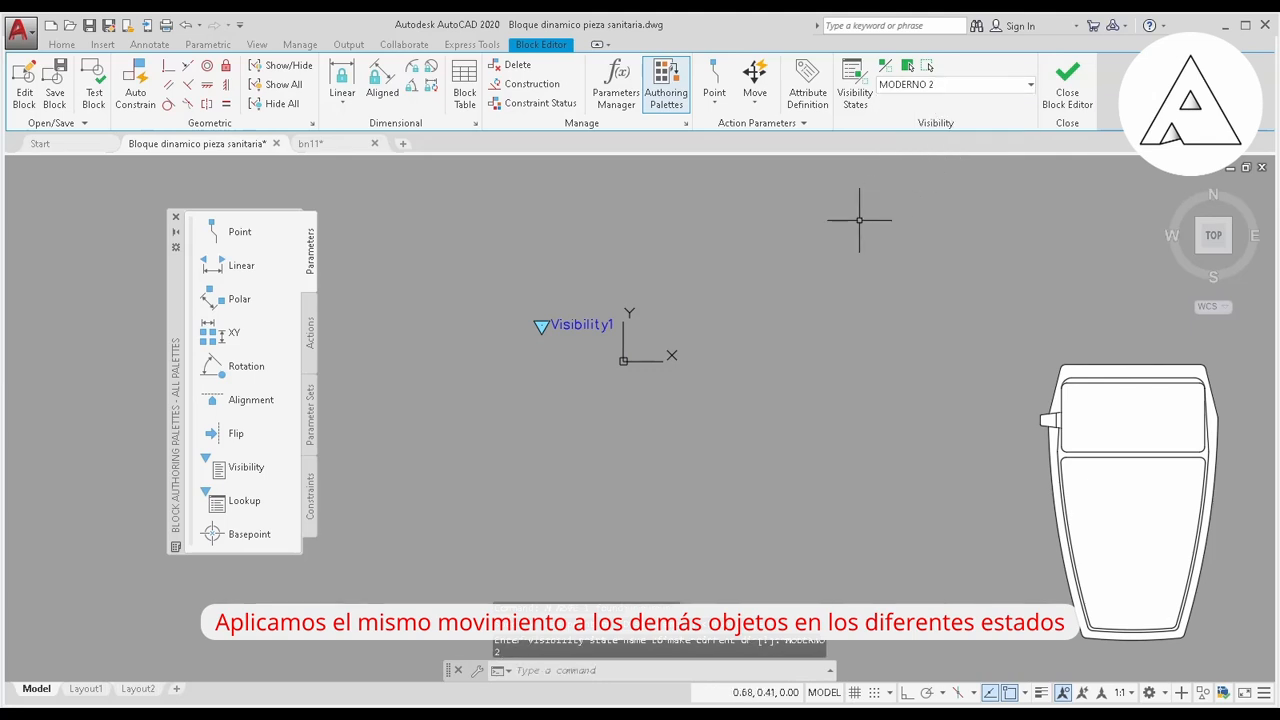
scroll(860, 300, down, 1)
click(1016, 337)
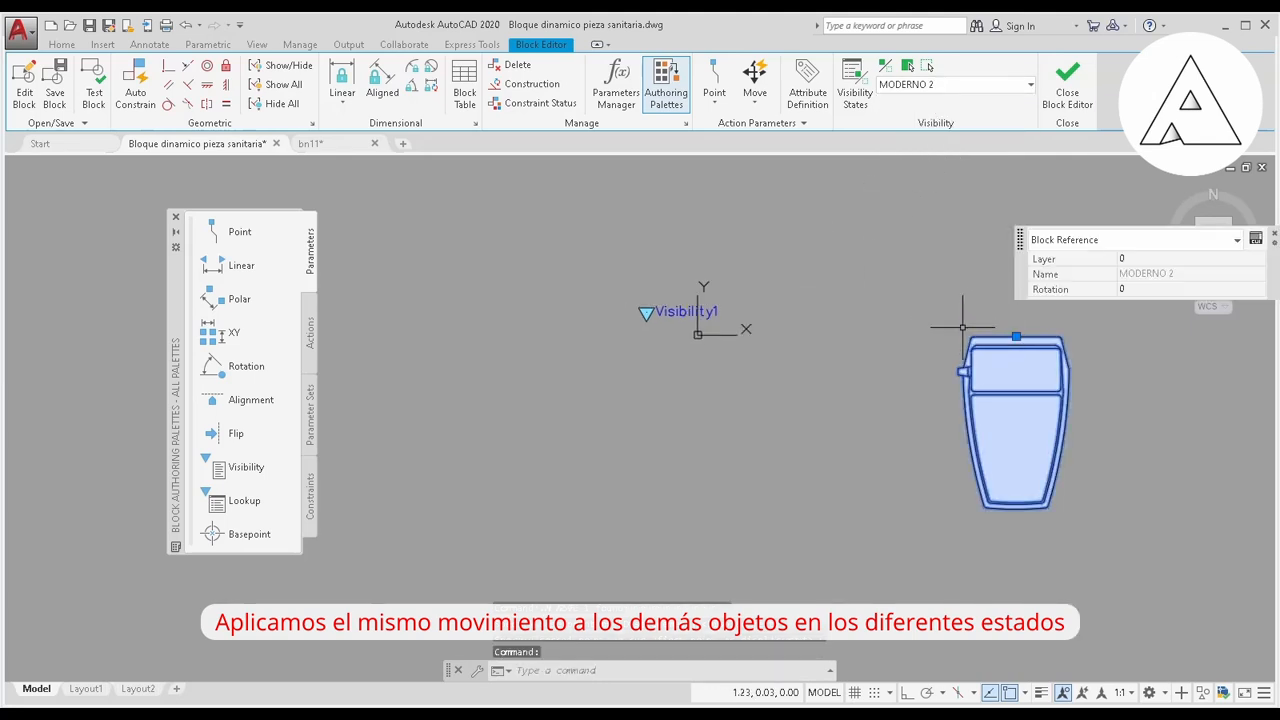
text(M)
key(Return)
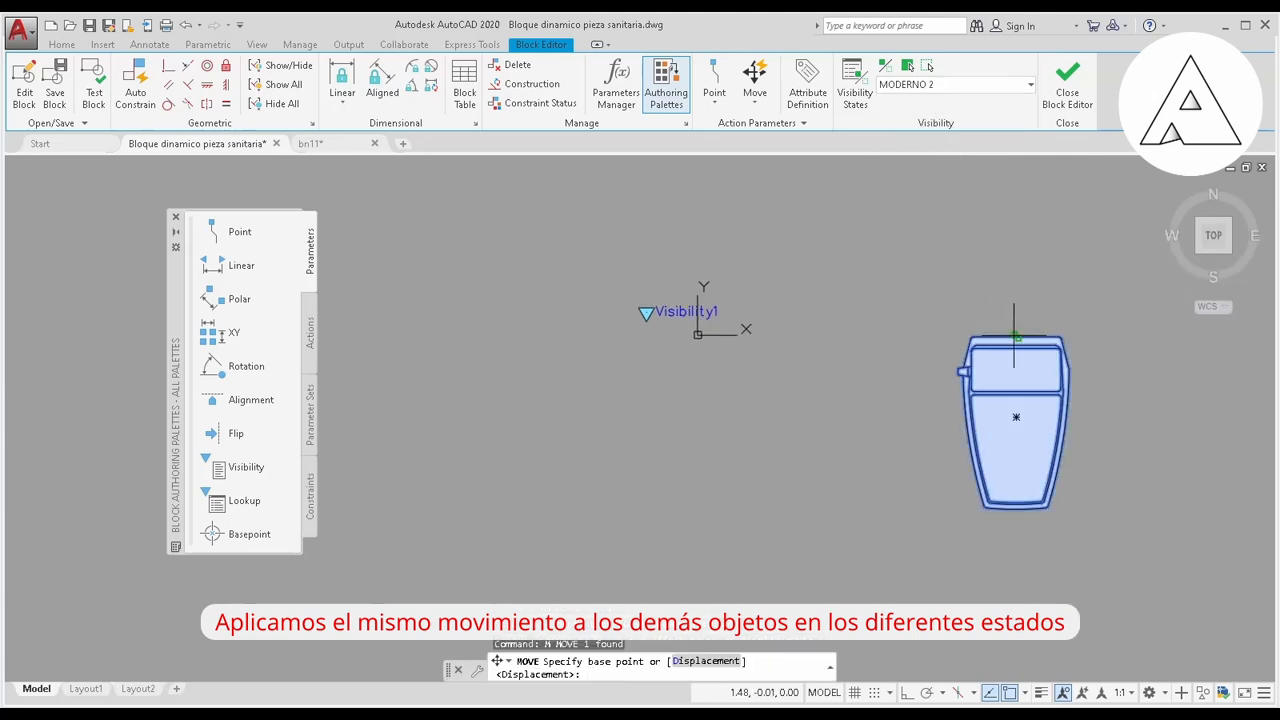
scroll(1016, 337, up, 5)
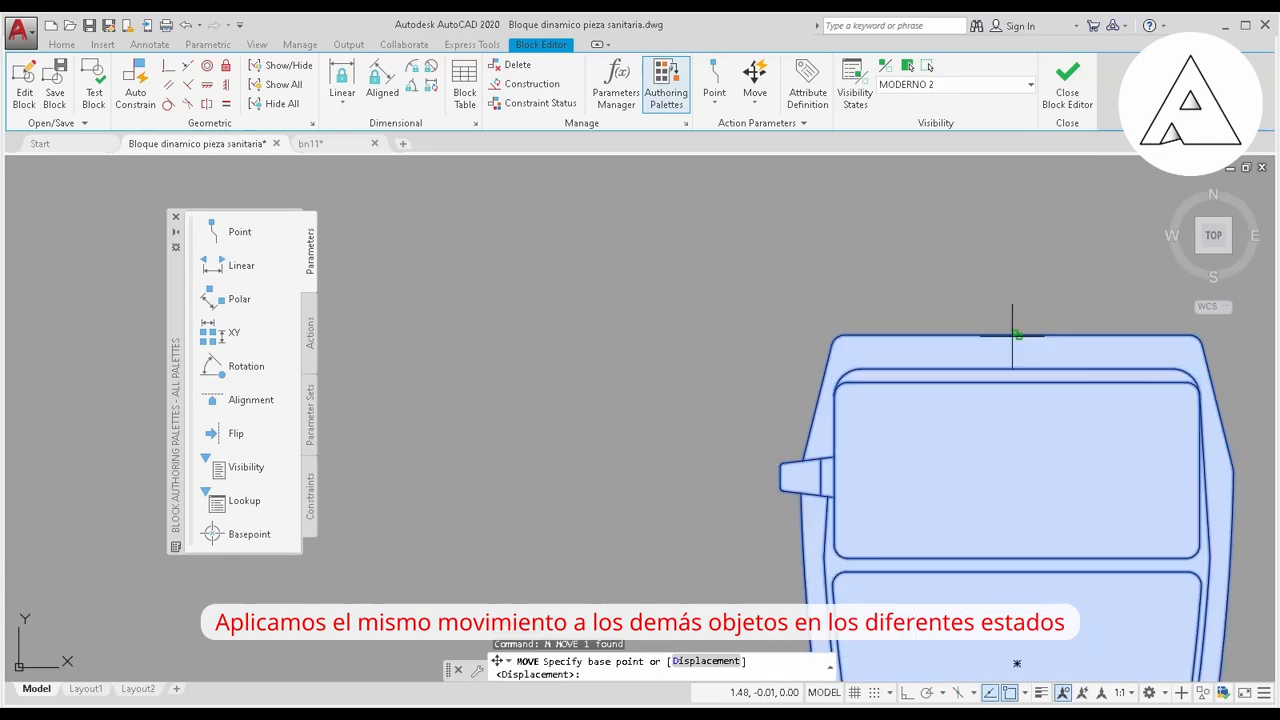
click(1016, 337)
scroll(1016, 337, down, 5)
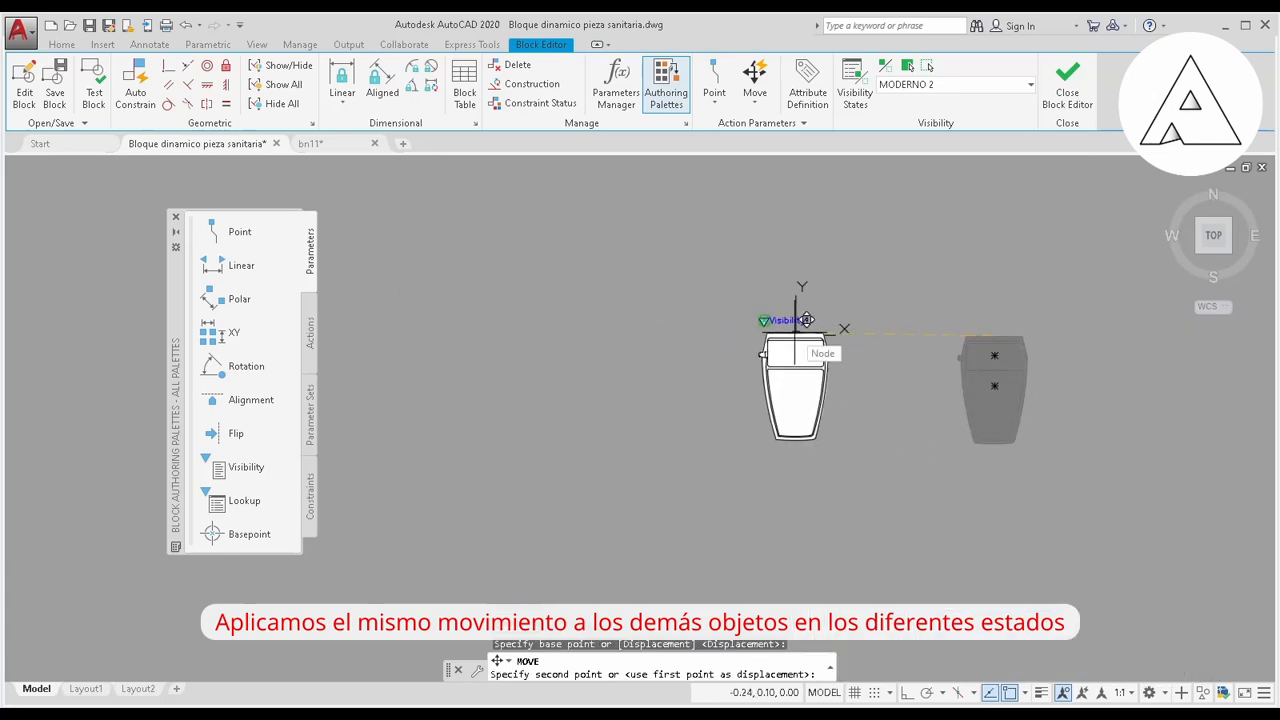
text(0,0,0)
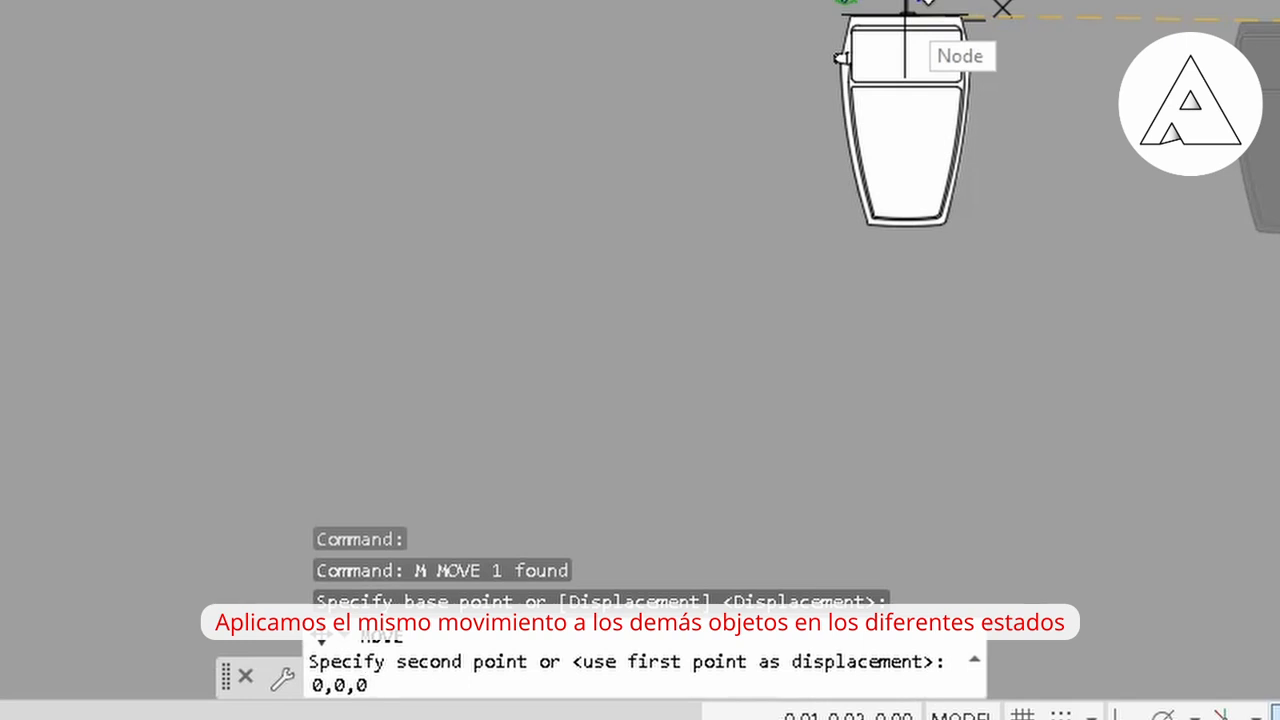
key(Return)
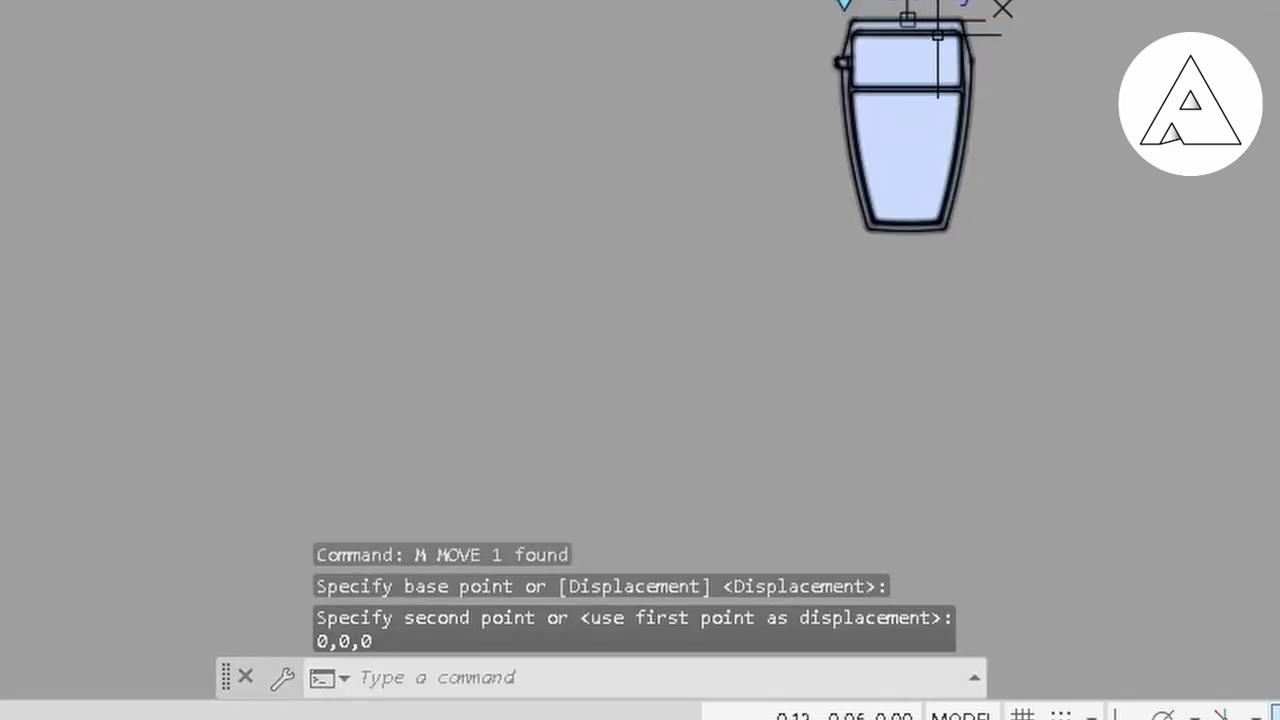
scroll(910, 40, up, 5)
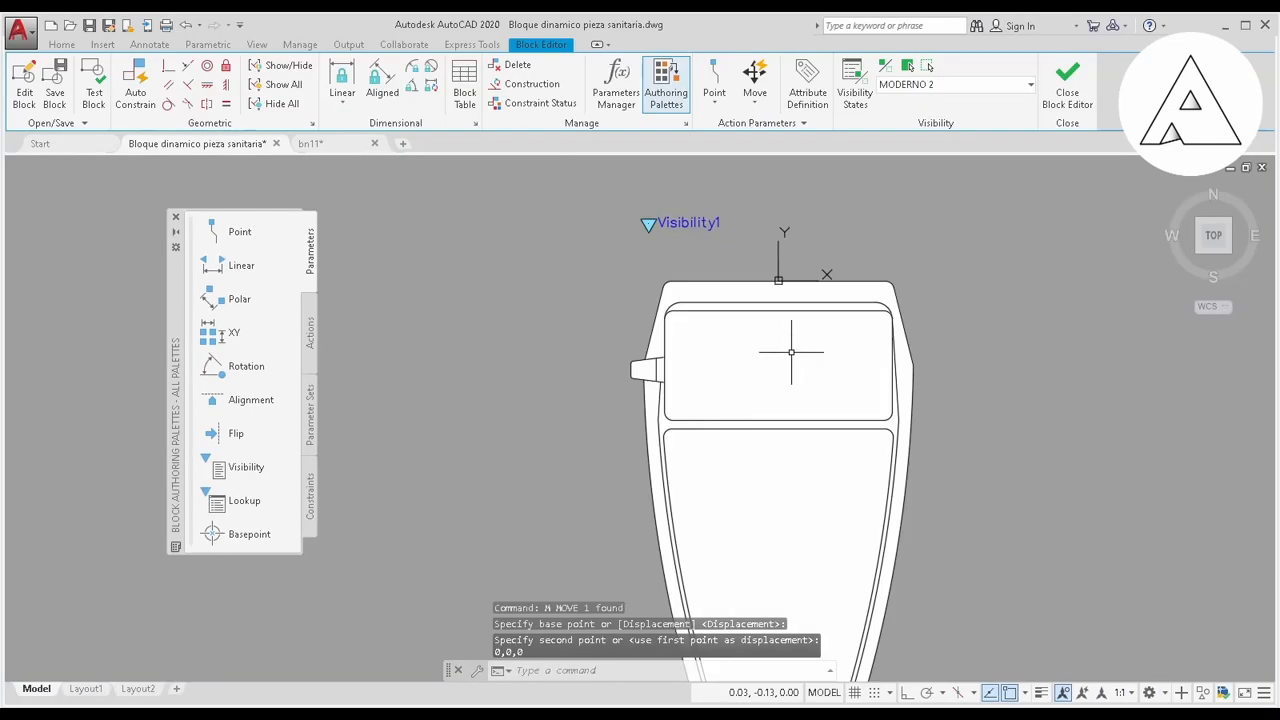
scroll(791, 352, down, 4)
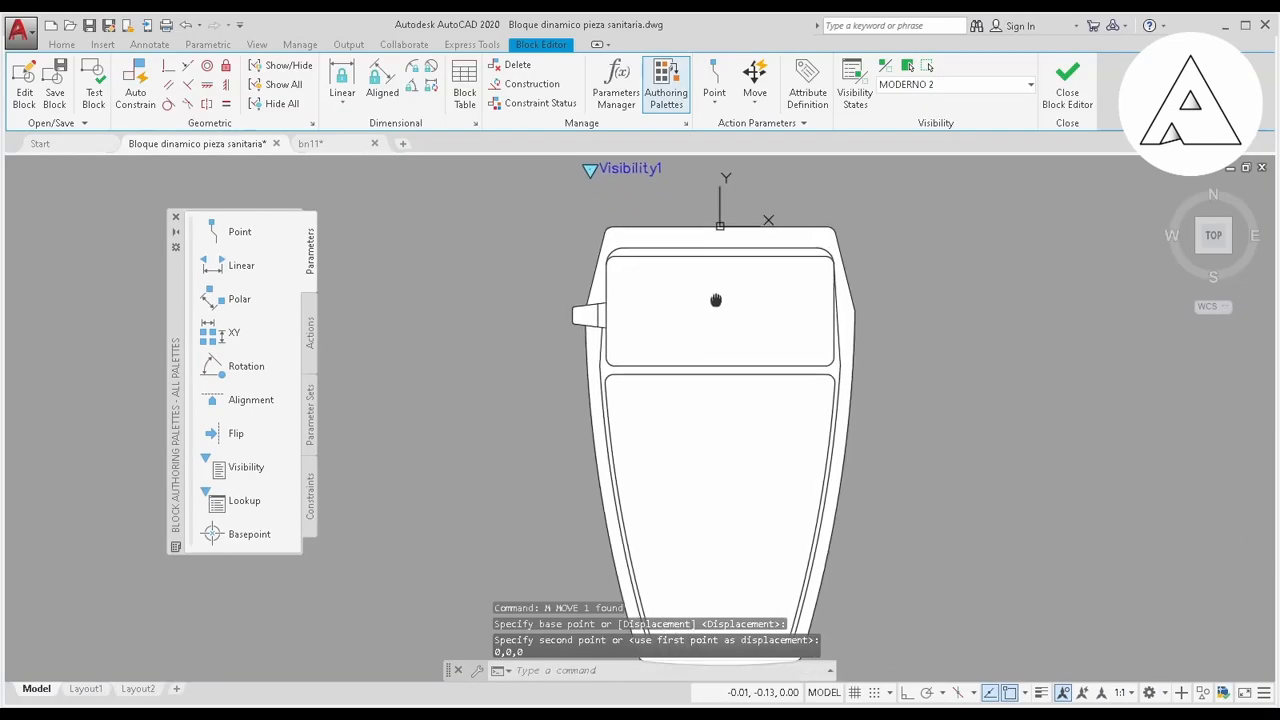
middle_drag(703, 316, 724, 355)
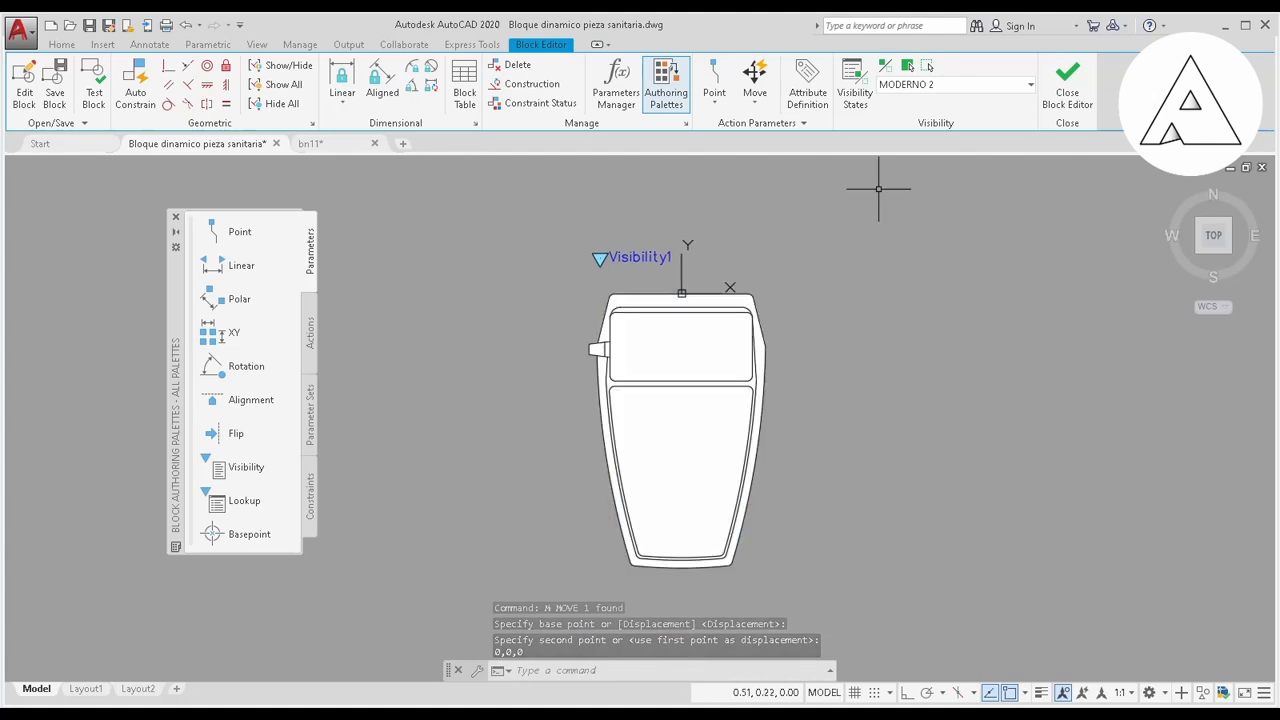
Check the alignment in all four visibility states, return to CLASICO, and briefly display the hidden toilets dimmed
click(961, 84)
click(961, 102)
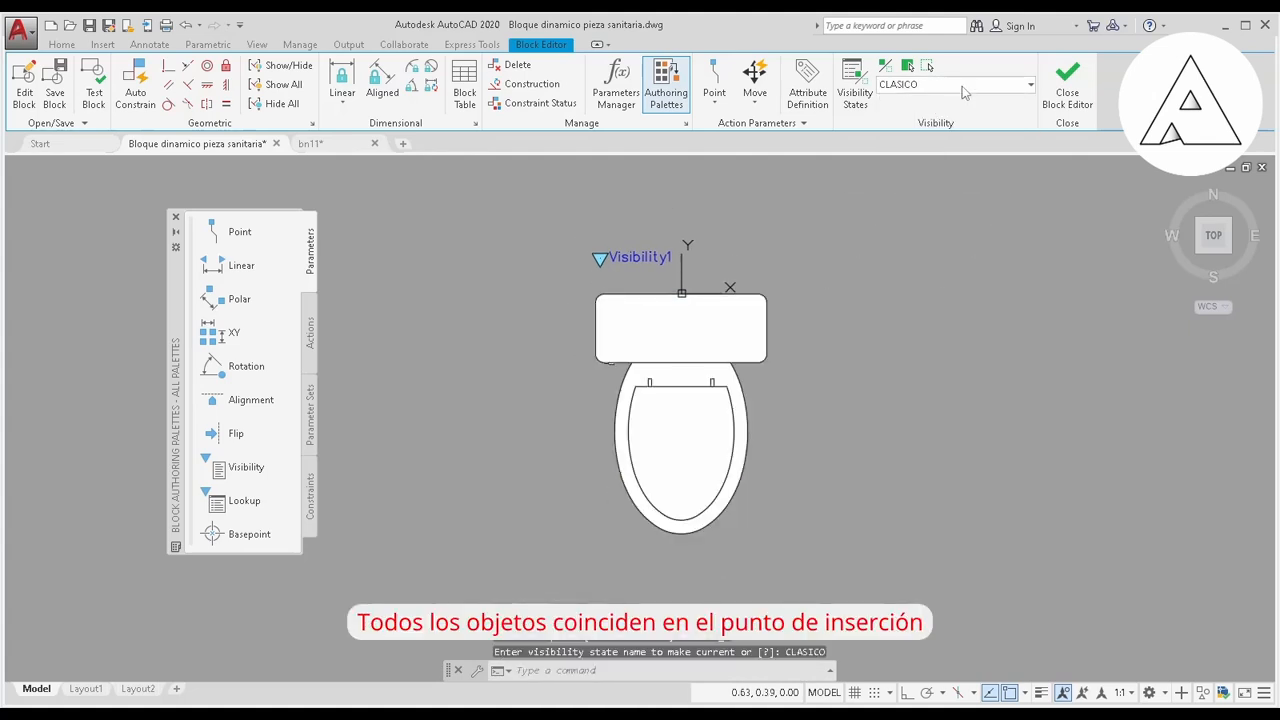
click(961, 85)
click(960, 119)
click(960, 85)
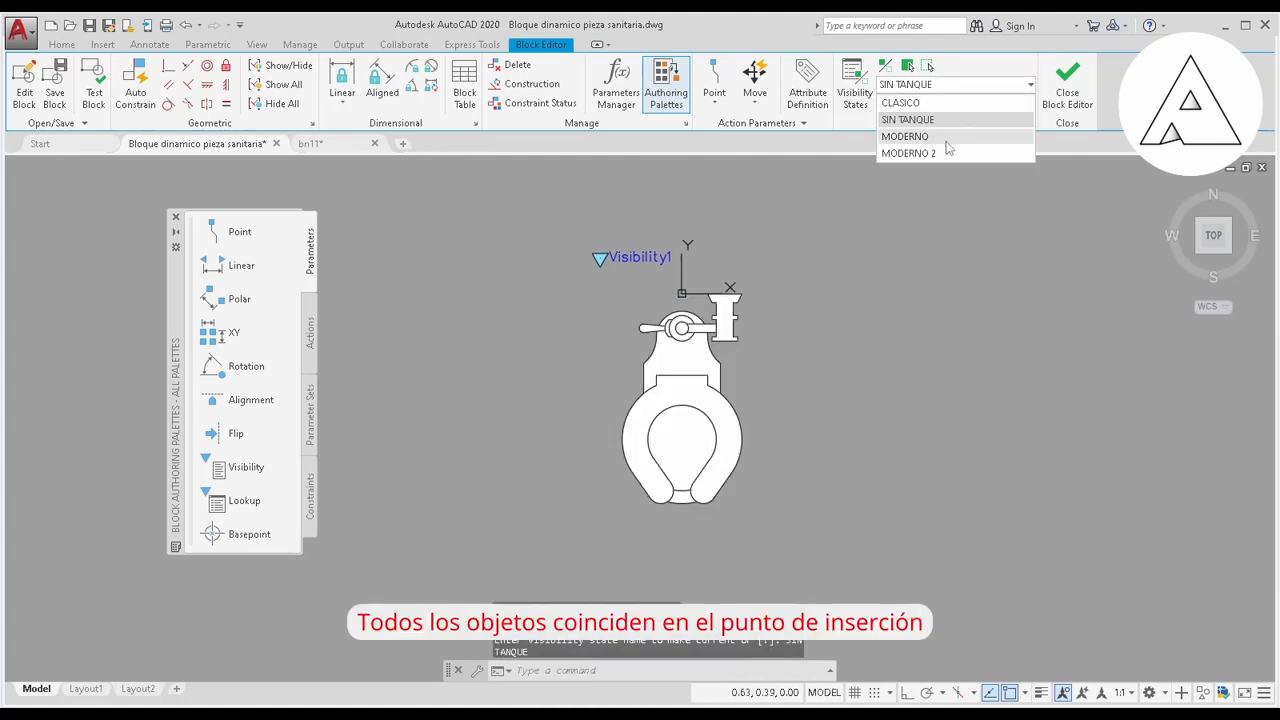
click(960, 136)
click(957, 86)
click(945, 152)
click(950, 85)
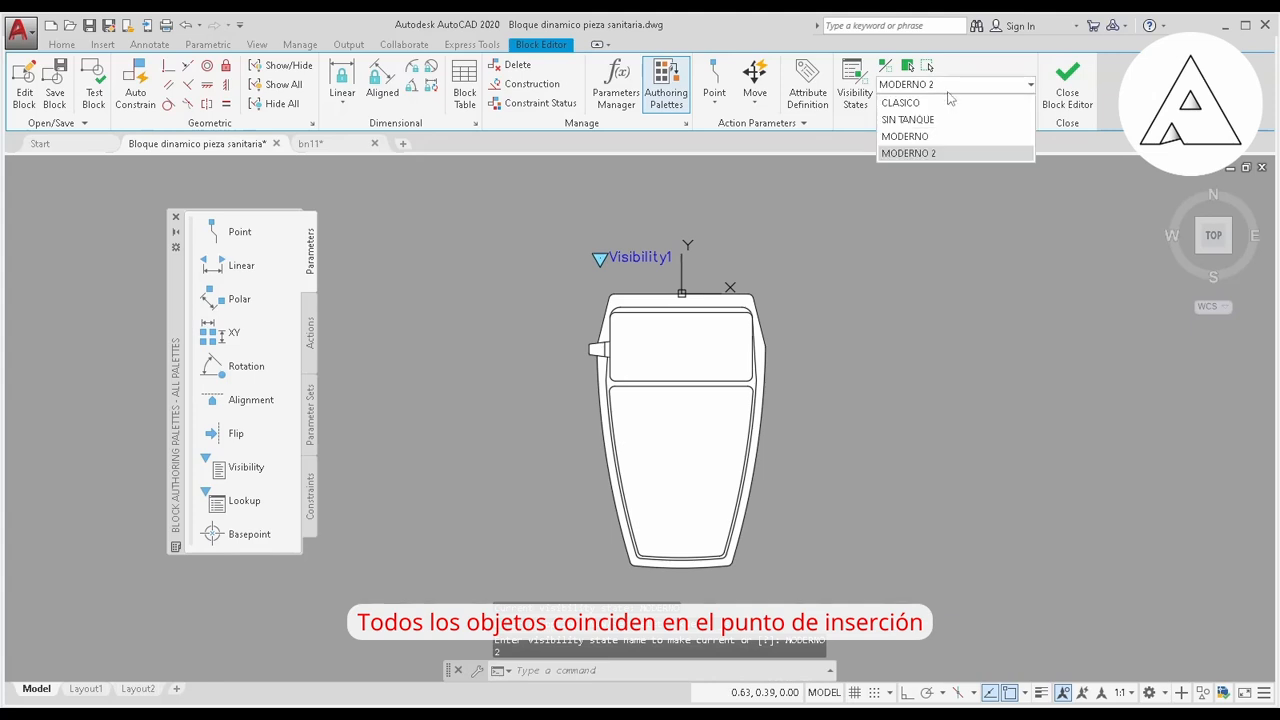
click(898, 103)
click(887, 67)
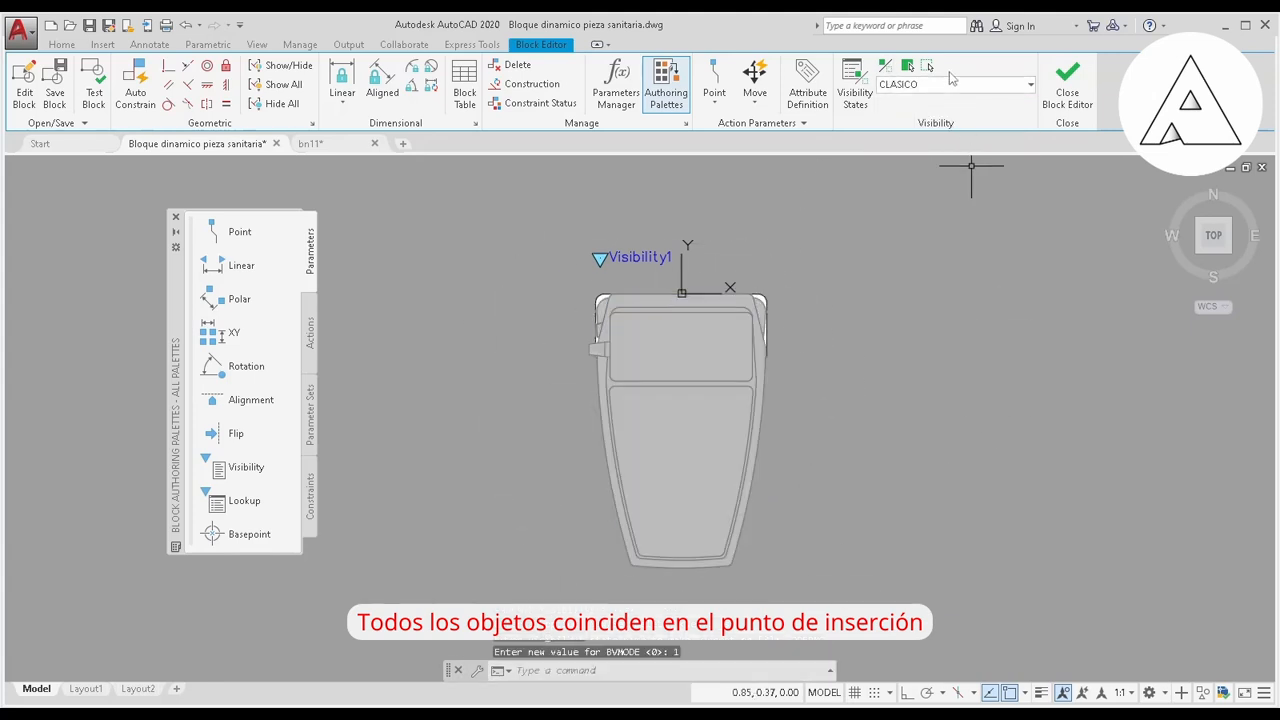
click(885, 68)
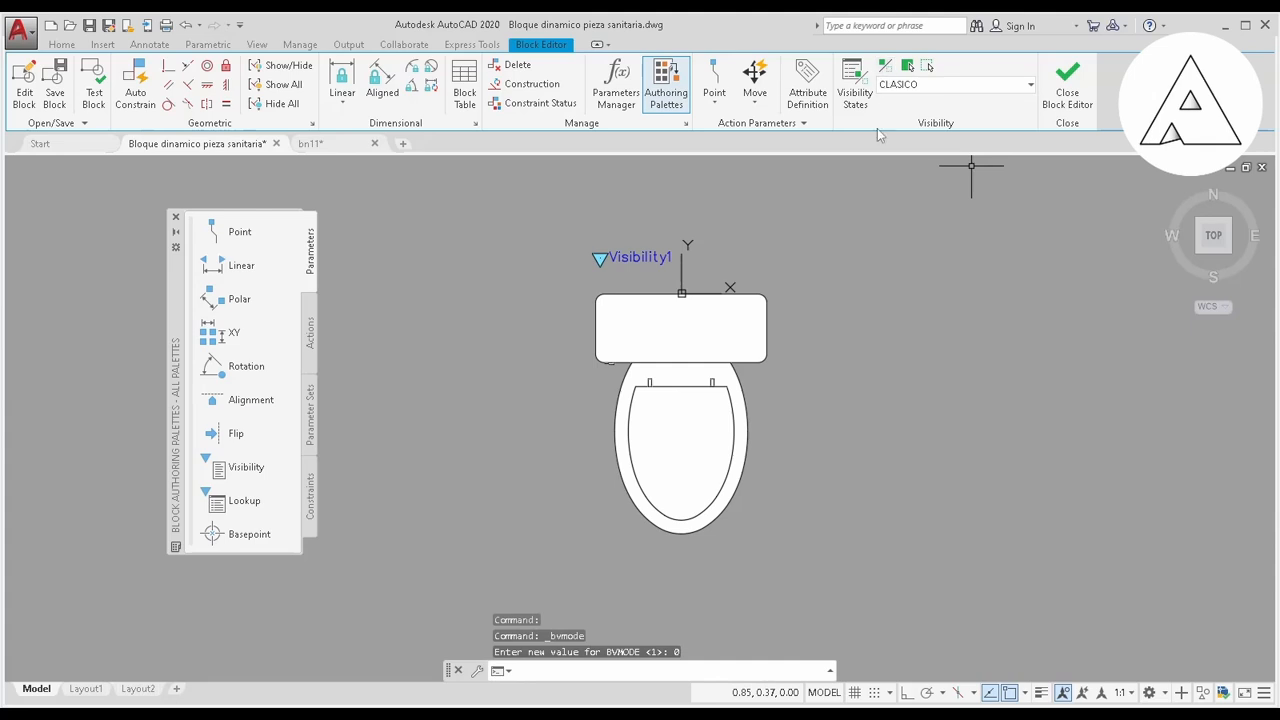
Close the Block Editor and save the changes to INODOROS BLOQUE DINAMICO
middle_drag(884, 216, 851, 257)
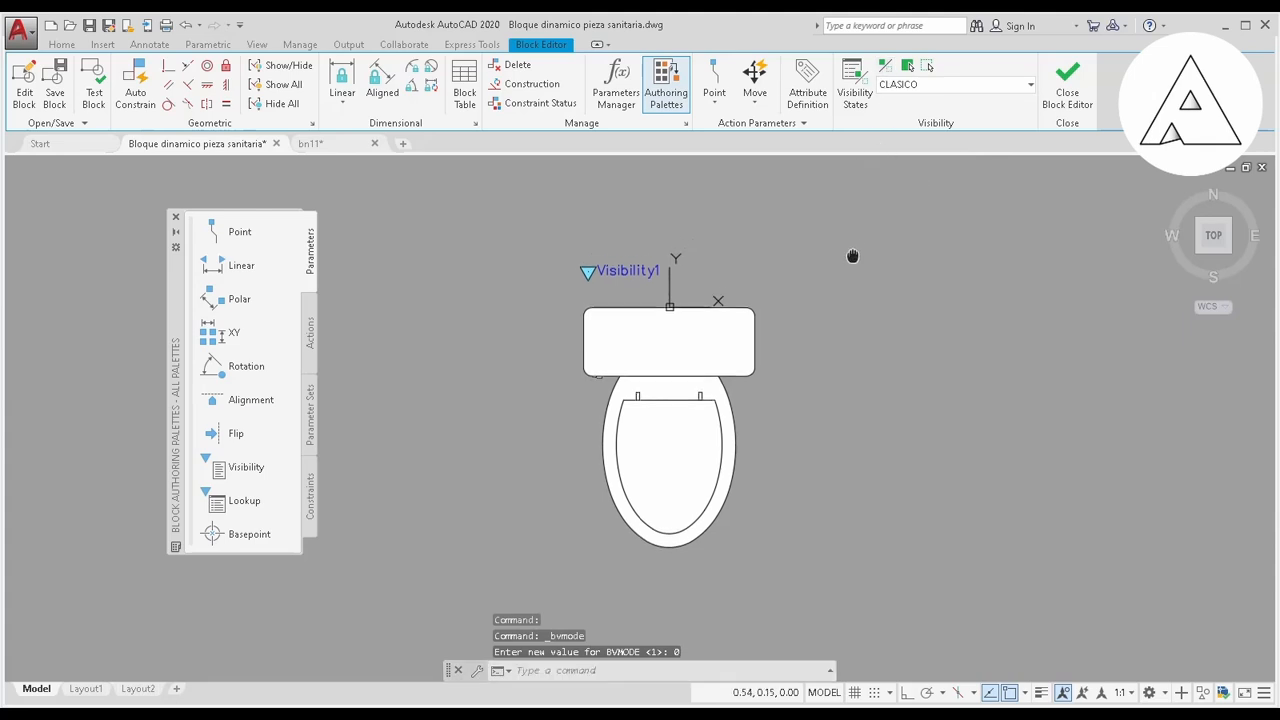
click(1072, 104)
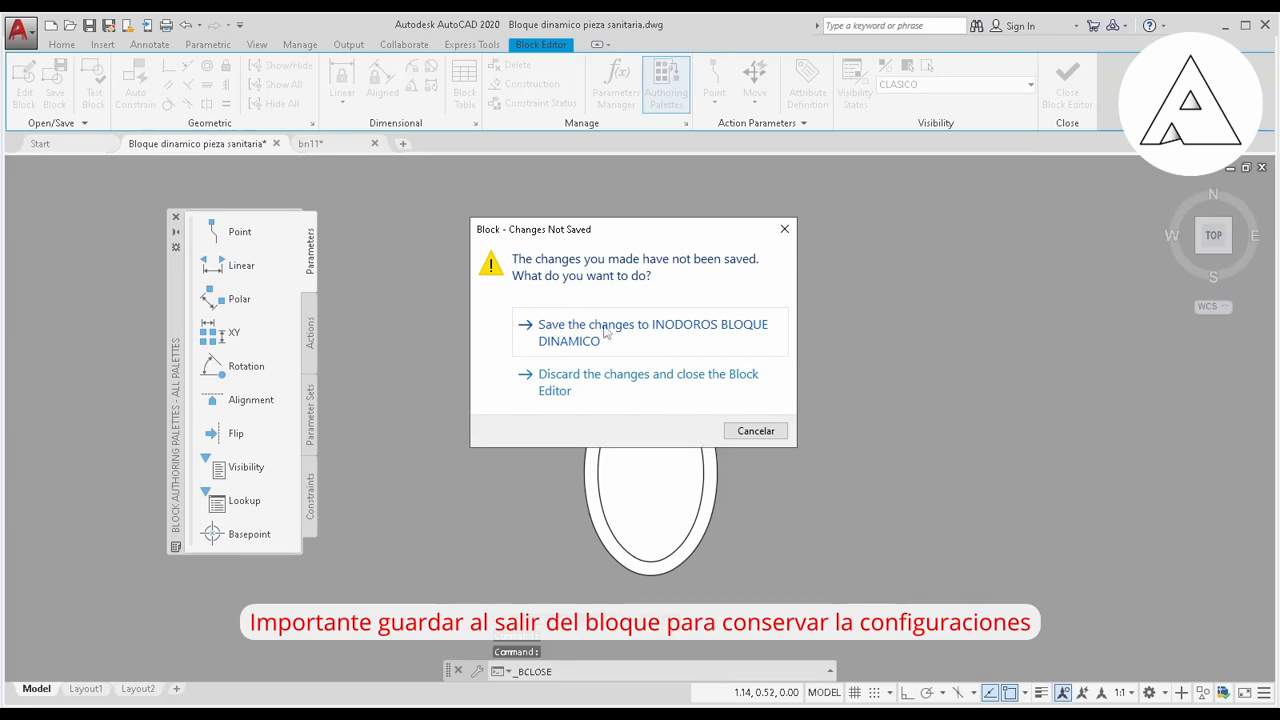
click(604, 333)
Switch the inserted toilet block's visibility to SIN TANQUE, MODERNO and finally MODERNO 2
scroll(680, 308, down, 8)
middle_drag(686, 308, 655, 379)
scroll(645, 378, up, 10)
click(702, 374)
click(501, 218)
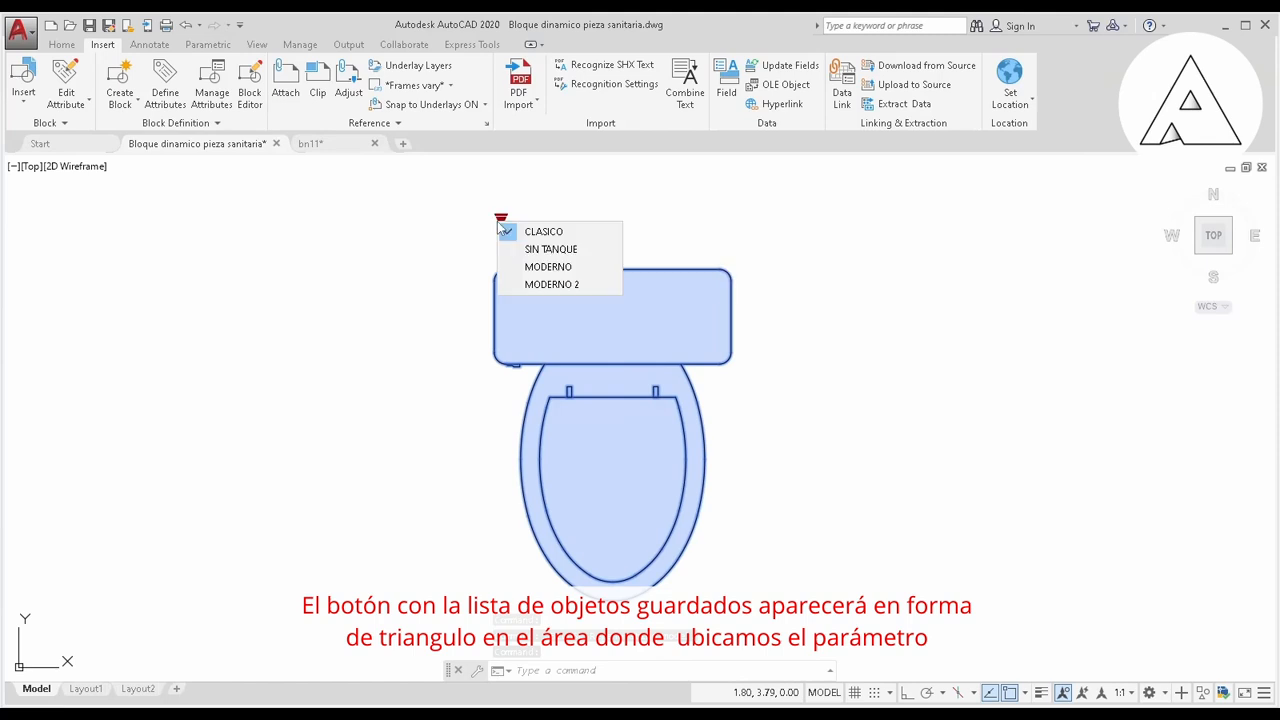
click(553, 248)
click(501, 218)
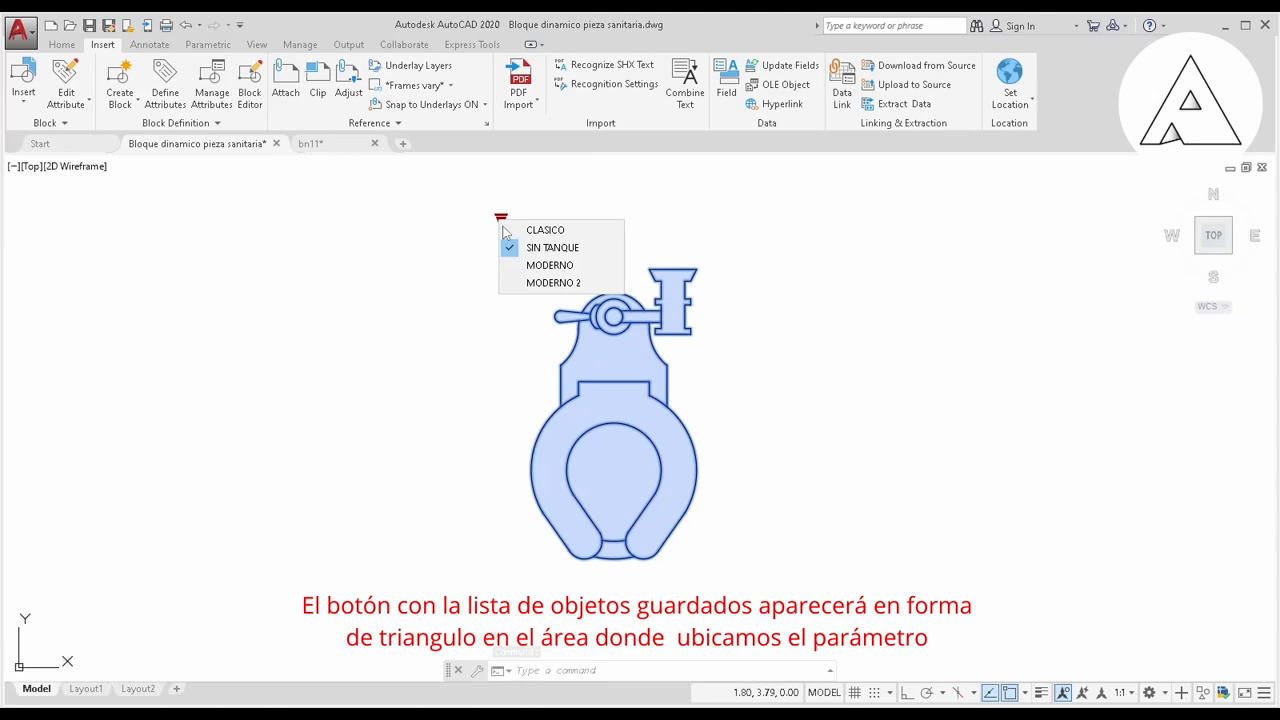
click(550, 265)
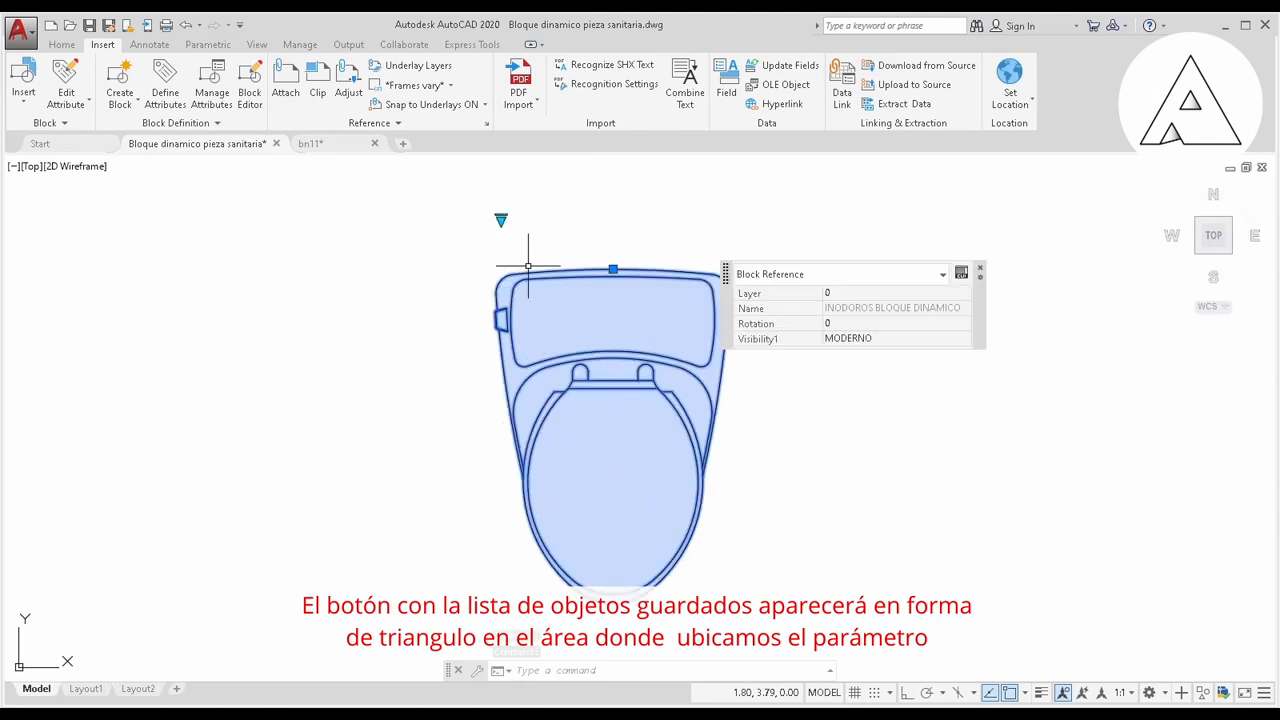
click(501, 218)
click(520, 284)
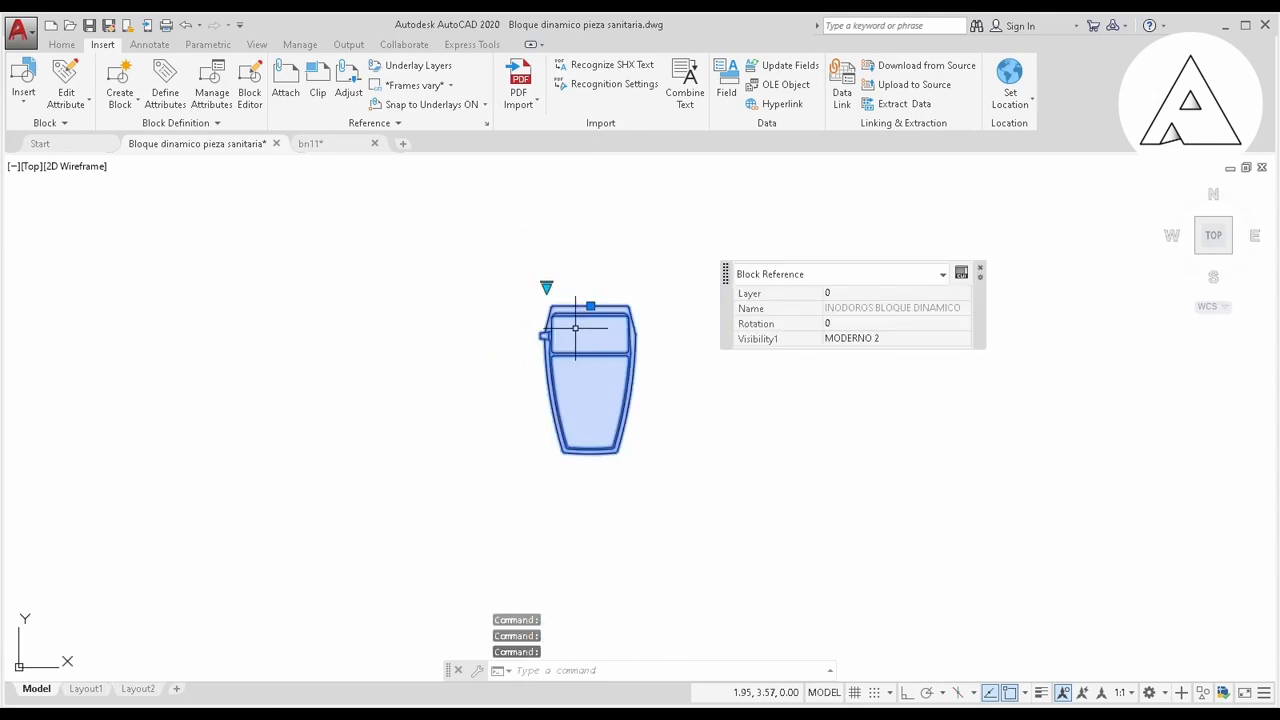
Move the toilet block by its insertion point onto the upper inner wall line of the bathroom, beside the washbasin
scroll(577, 300, down, 5)
middle_drag(580, 277, 594, 377)
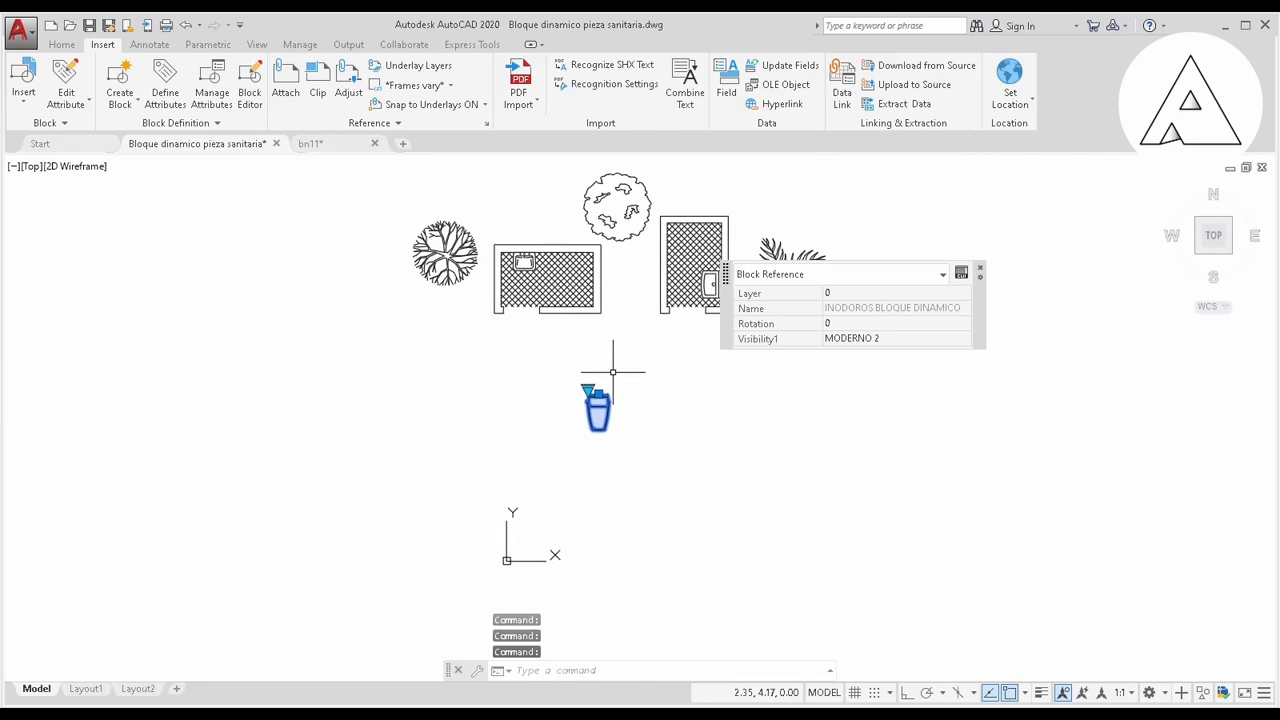
scroll(603, 375, up, 5)
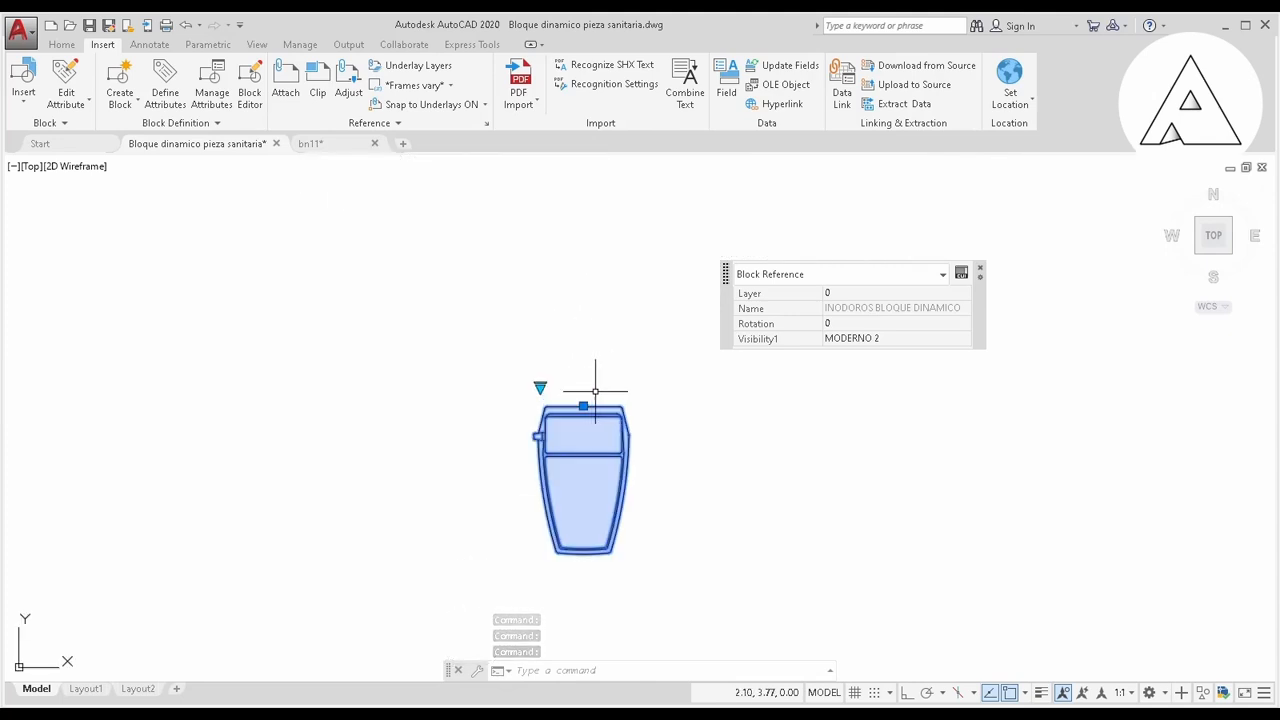
click(583, 405)
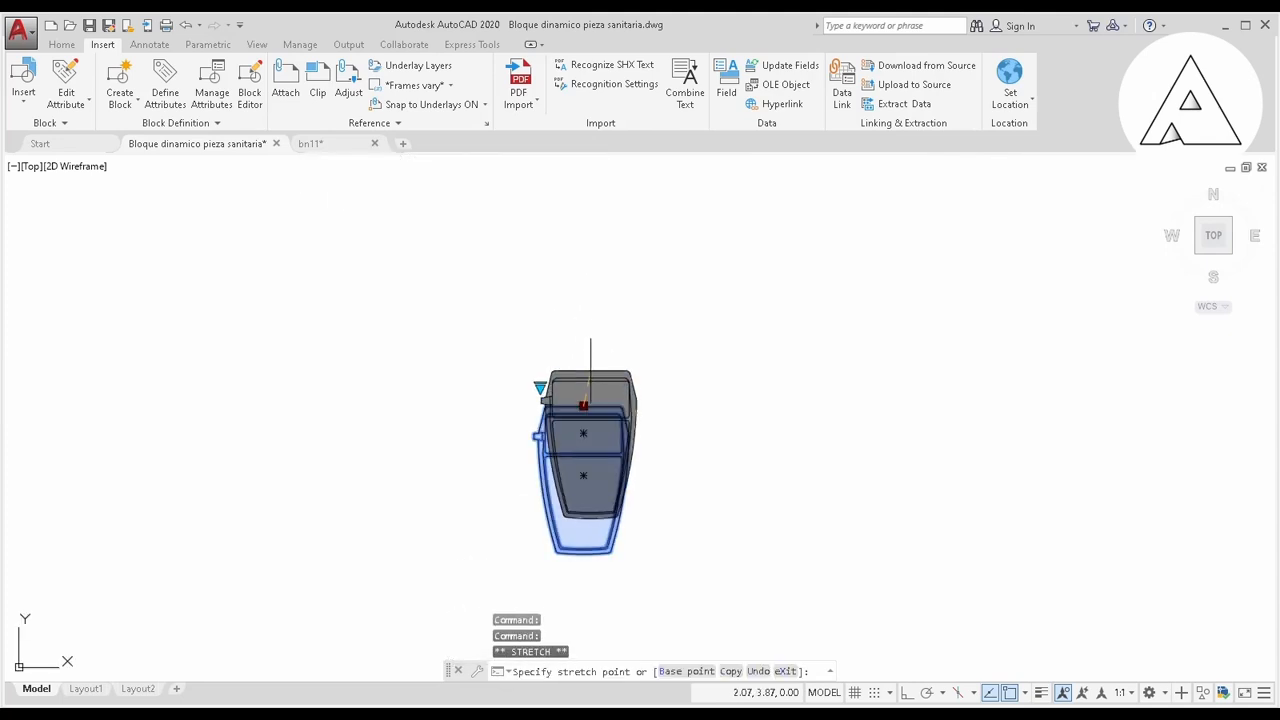
scroll(588, 400, down, 5)
middle_drag(591, 314, 606, 410)
scroll(606, 410, up, 6)
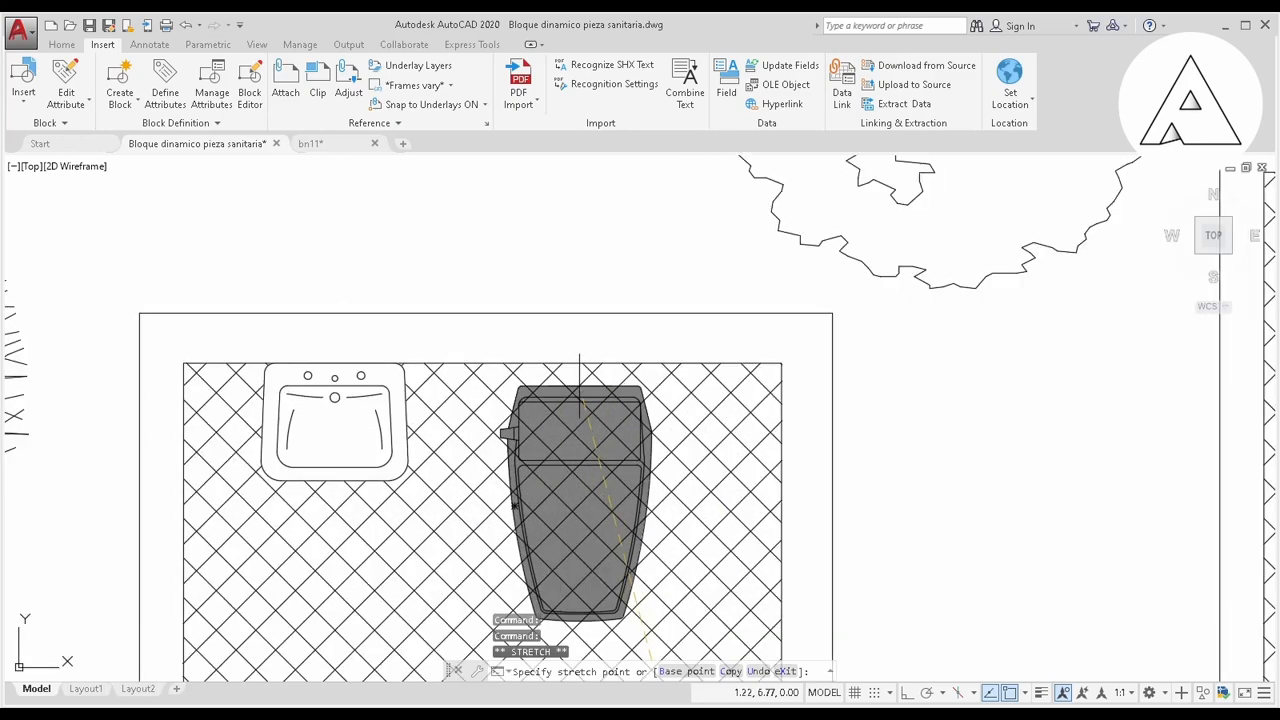
scroll(610, 352, up, 2)
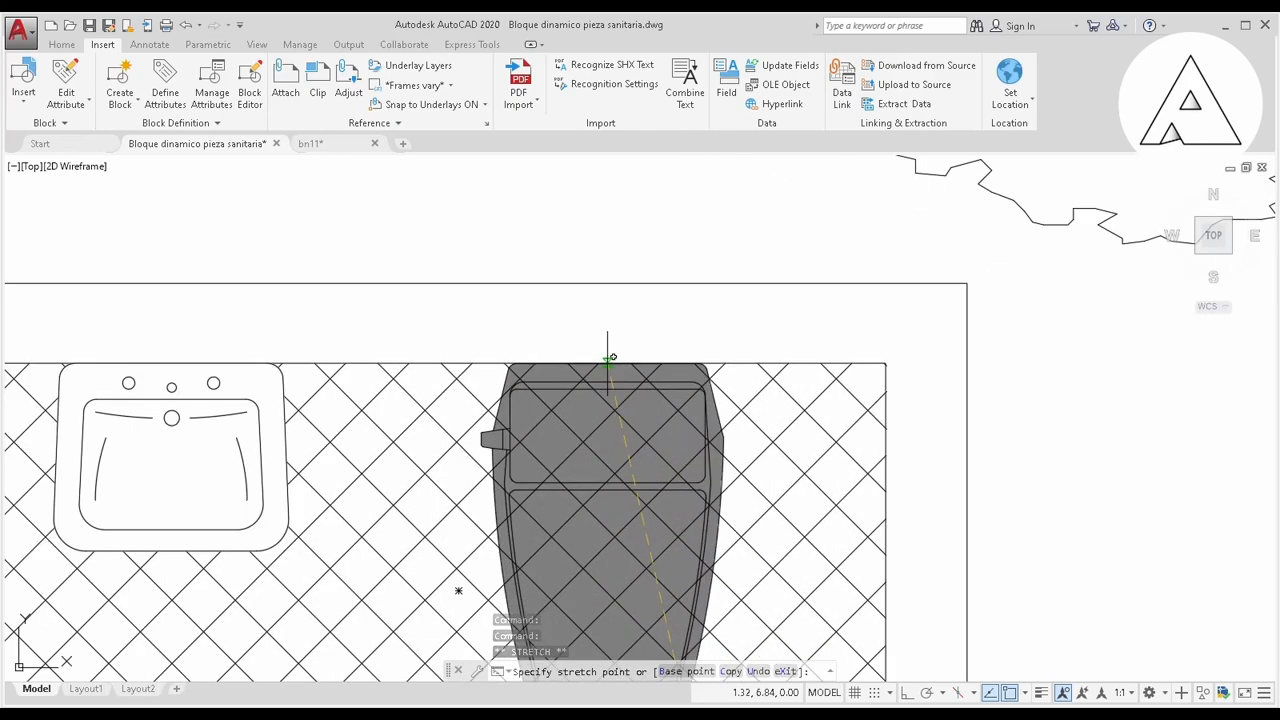
click(607, 358)
scroll(617, 372, down, 2)
middle_drag(648, 535, 637, 382)
key(Escape)
key(Escape)
Send the ANSI37 floor hatch of the bathroom with the toilet to the back of the draw order
click(690, 338)
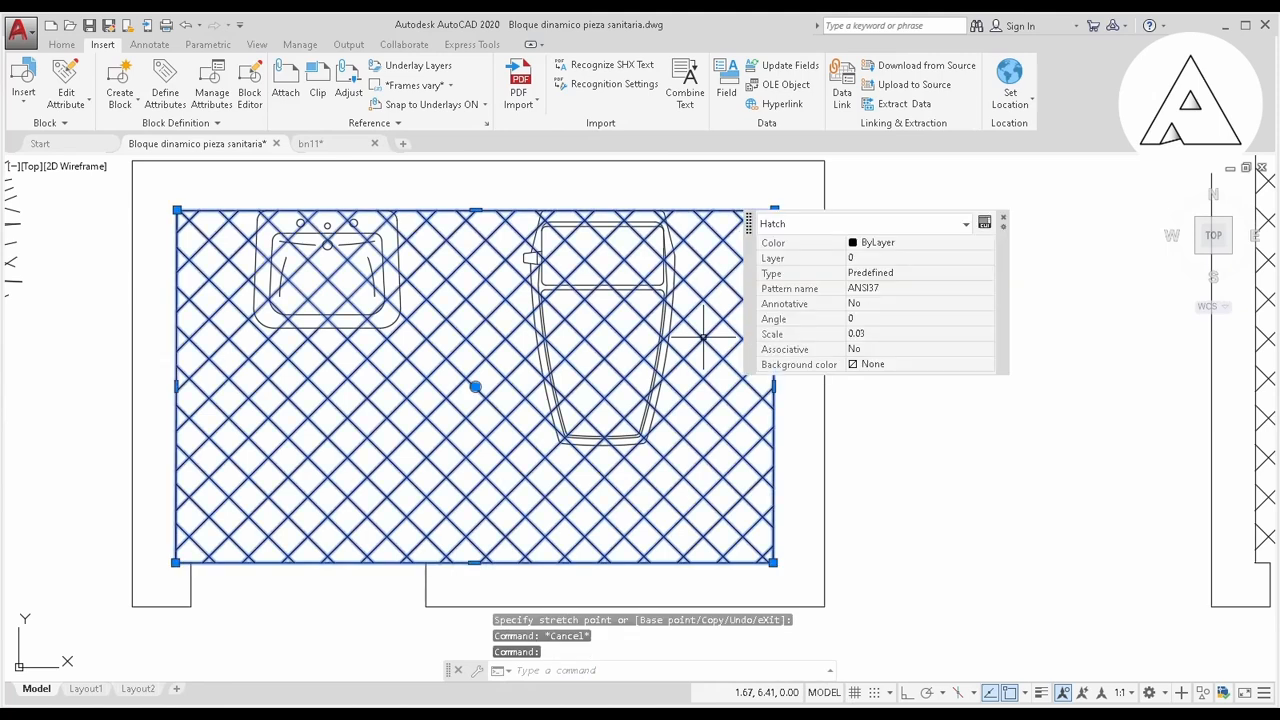
right_click(704, 340)
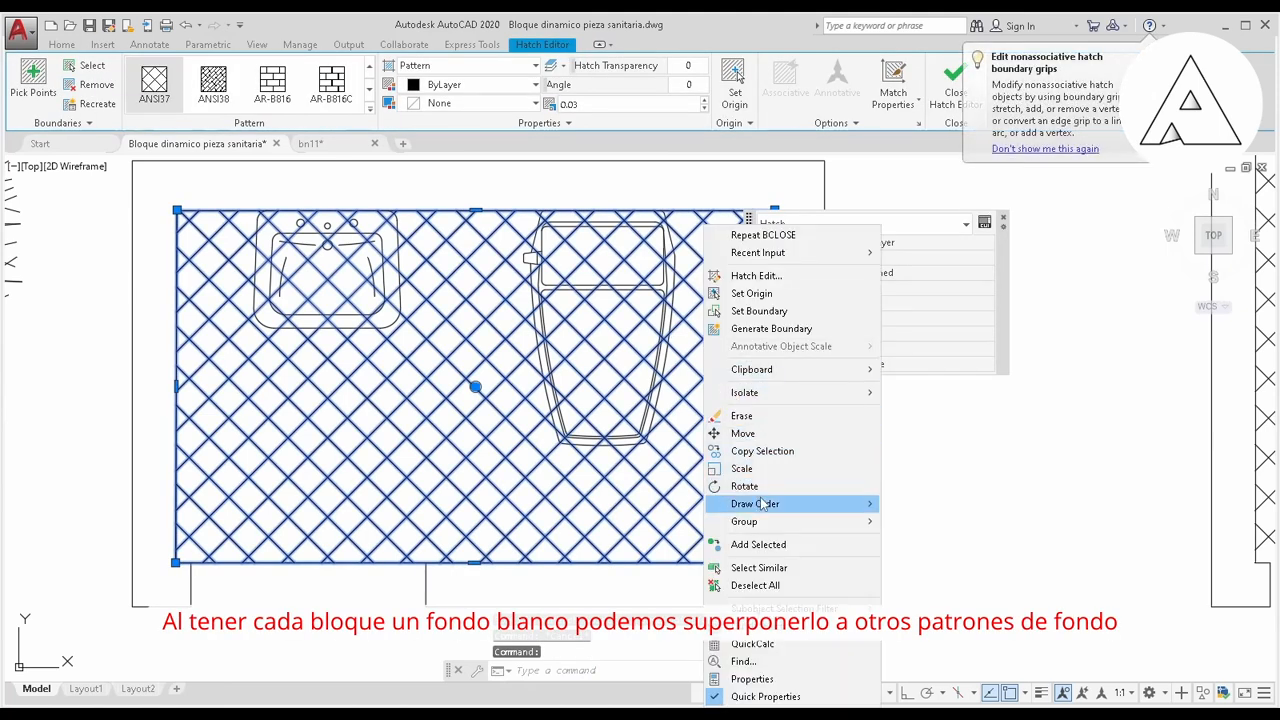
click(920, 523)
key(Escape)
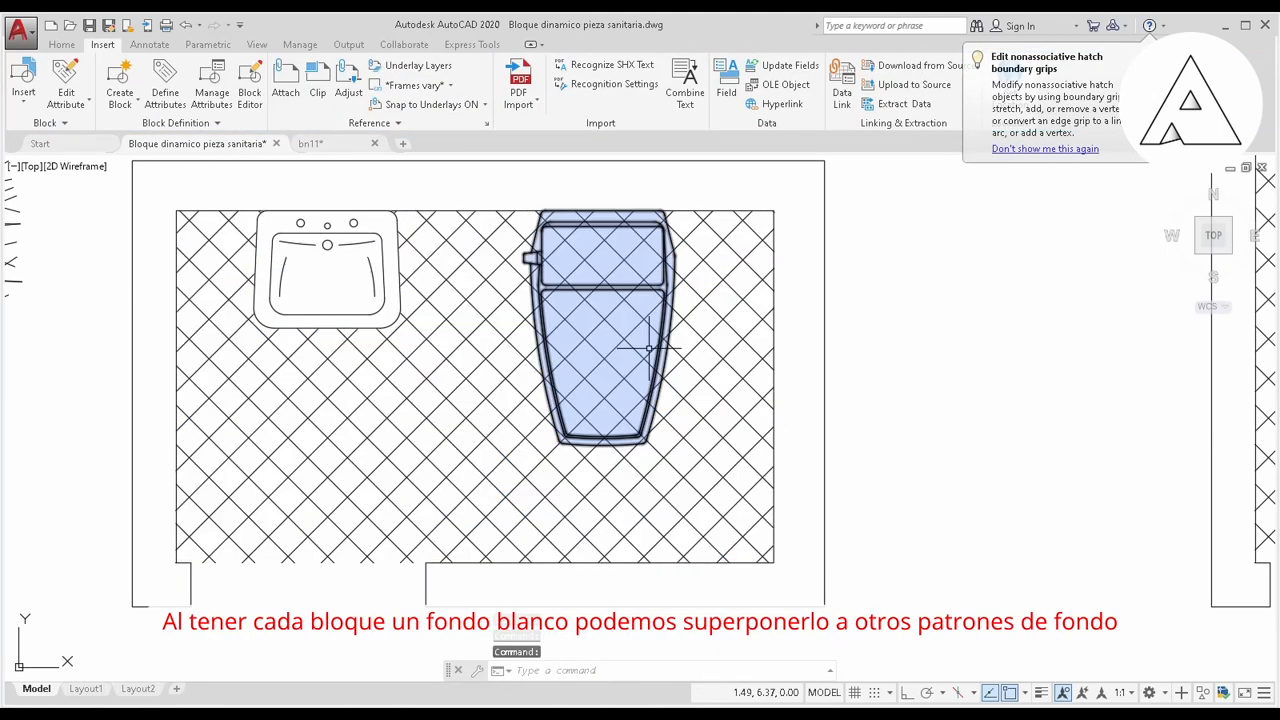
Bring the toilet block to the front so its white background covers the floor hatch
click(660, 314)
right_click(662, 316)
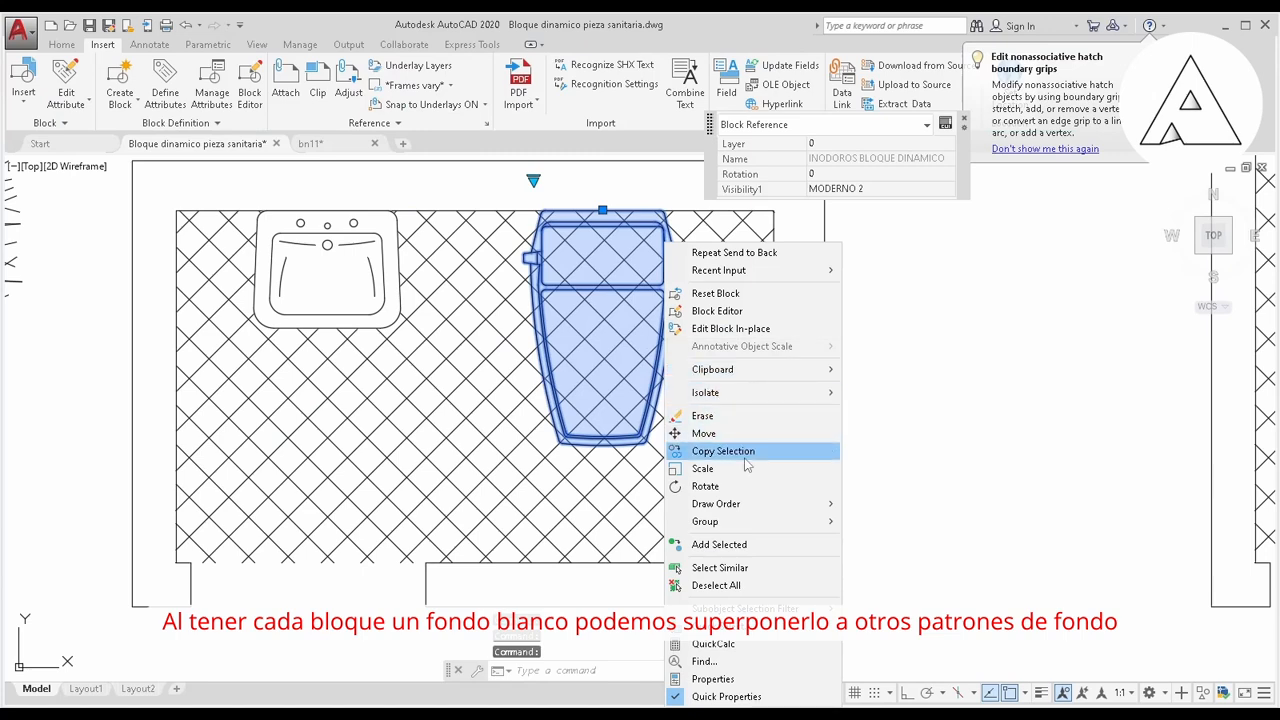
mouse_move(767, 510)
click(856, 500)
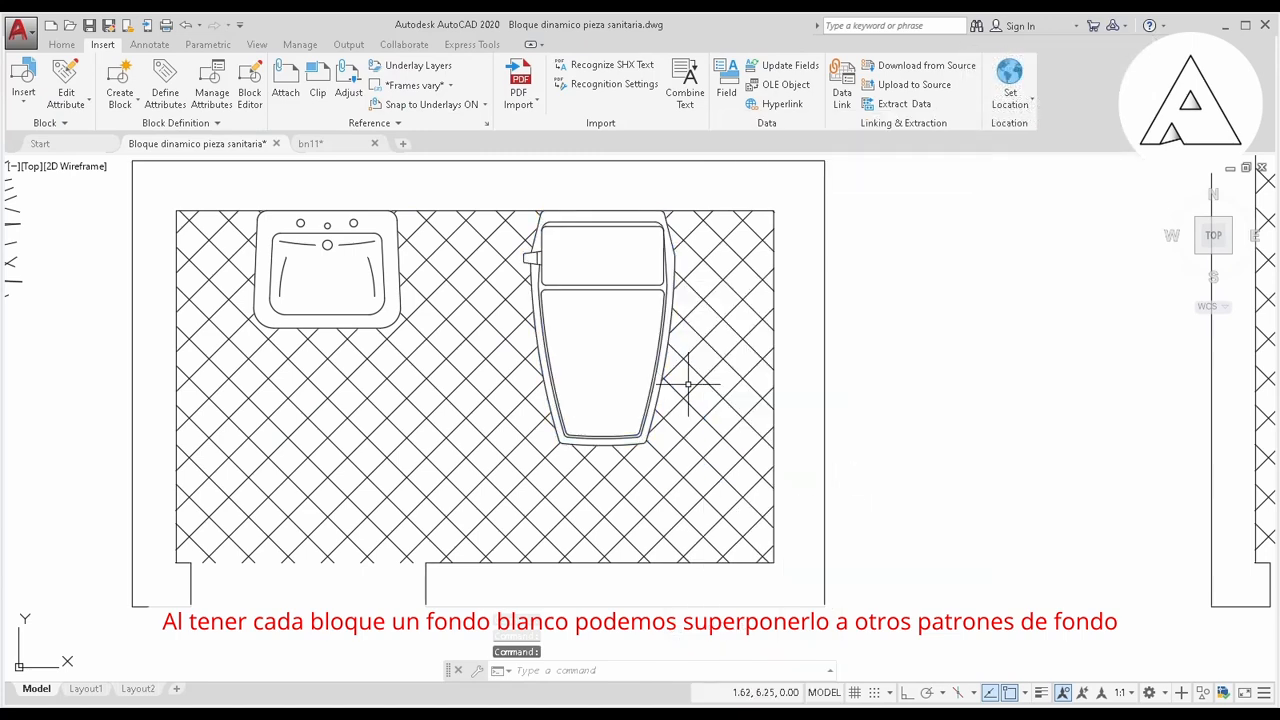
Copy the toilet block from its insertion point into the empty space between the two bathrooms
scroll(645, 434, down, 3)
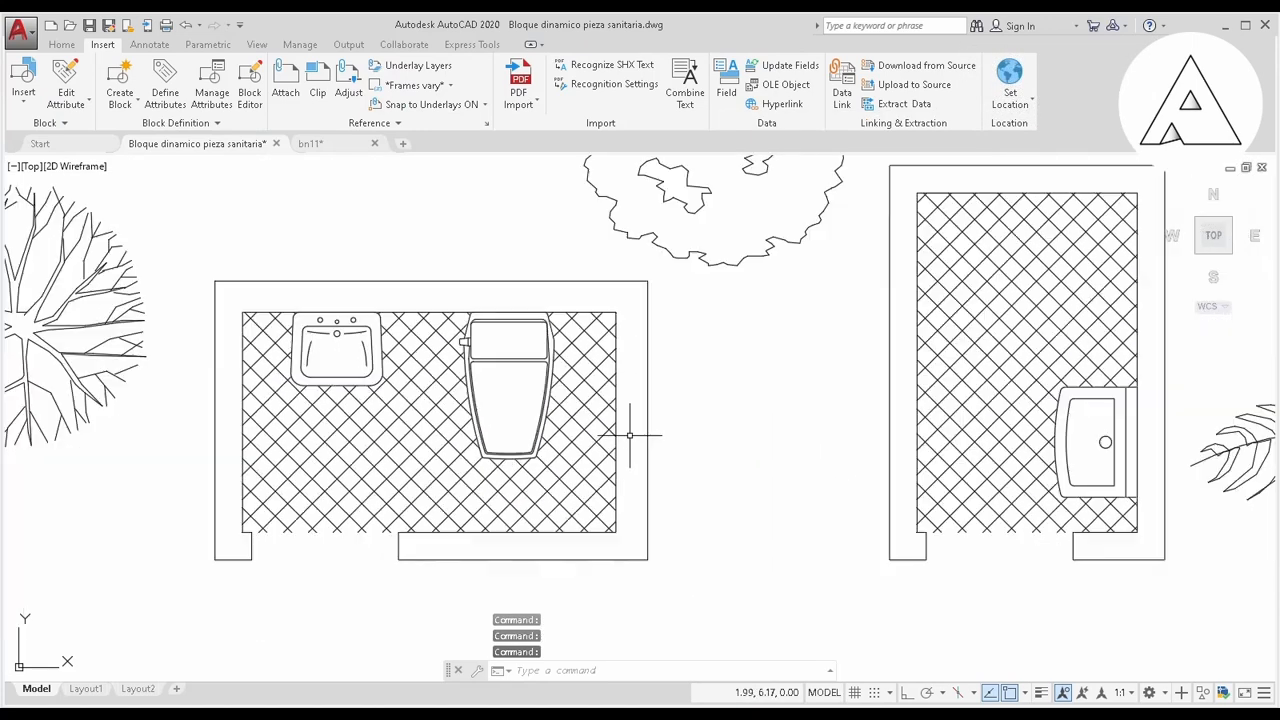
scroll(630, 435, down, 3)
scroll(595, 410, up, 3)
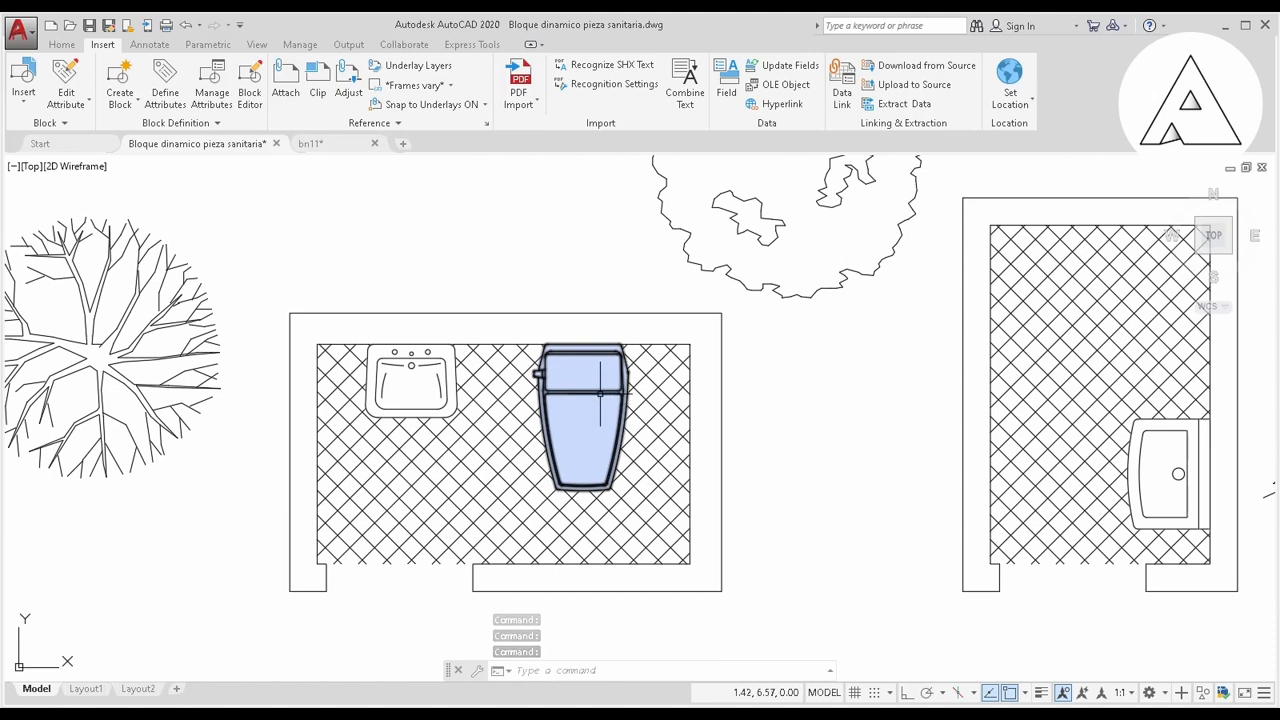
click(600, 393)
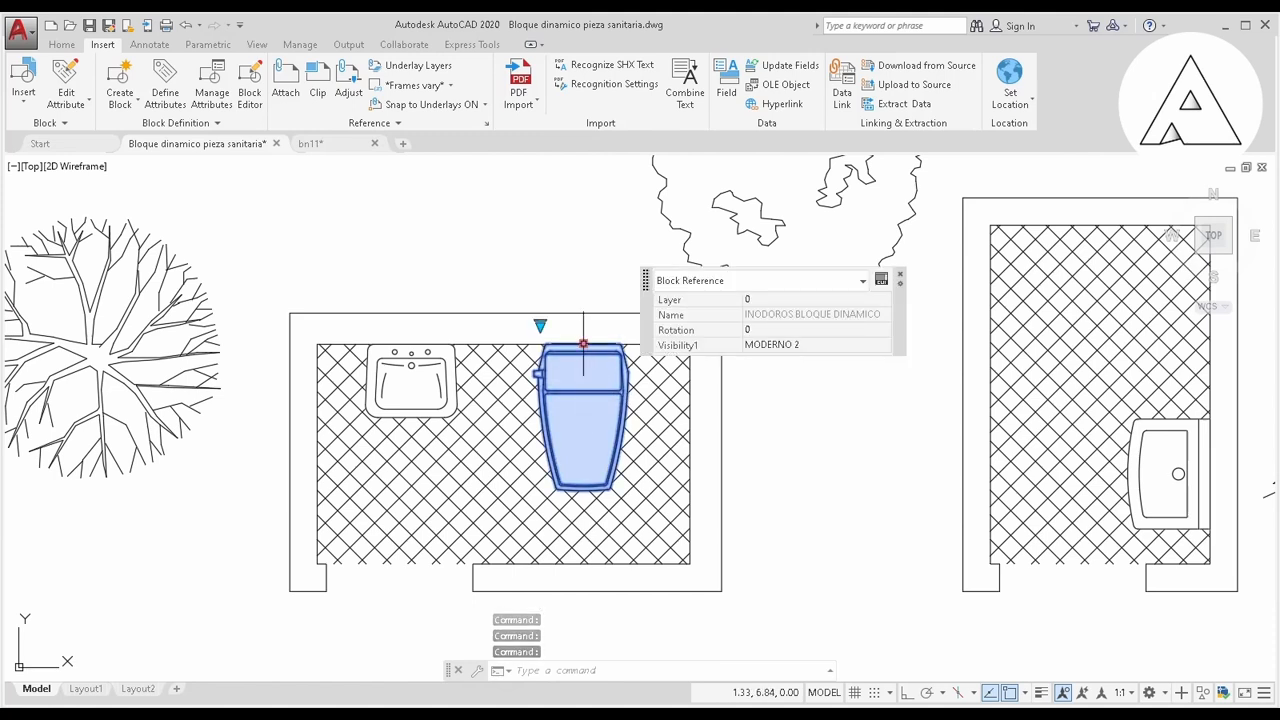
text(co)
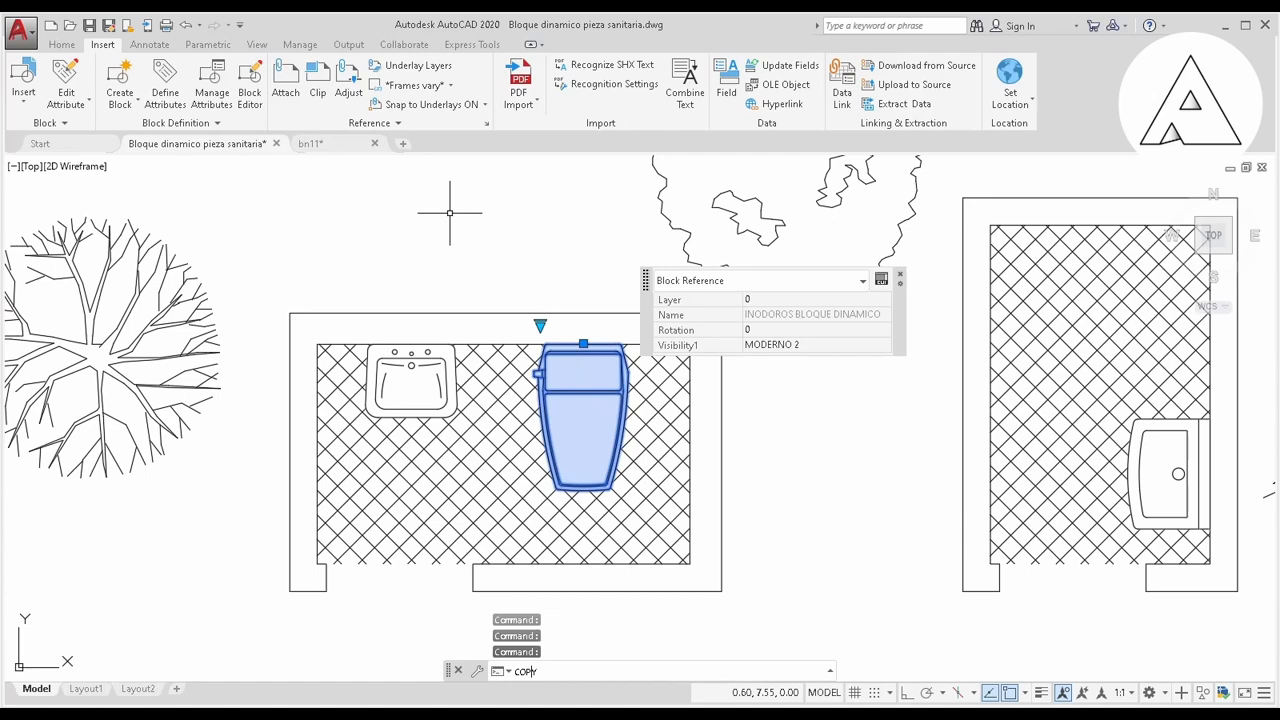
key(Return)
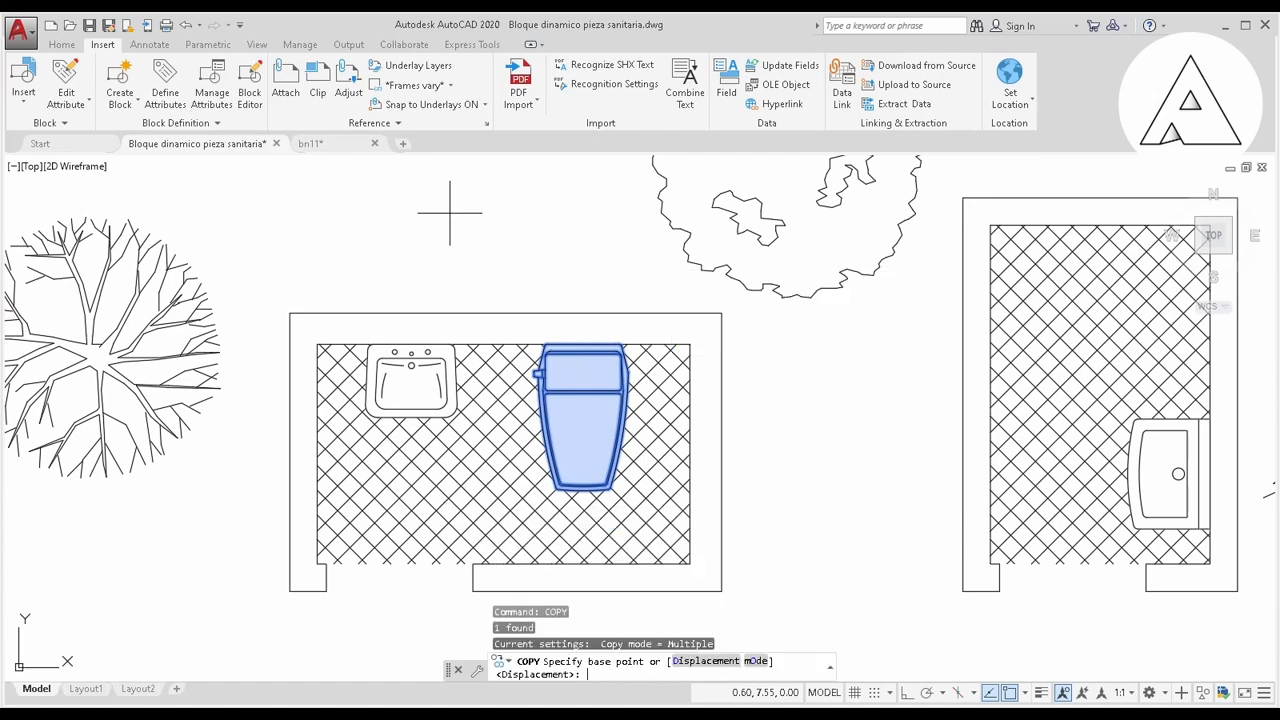
click(581, 343)
scroll(580, 370, down, 3)
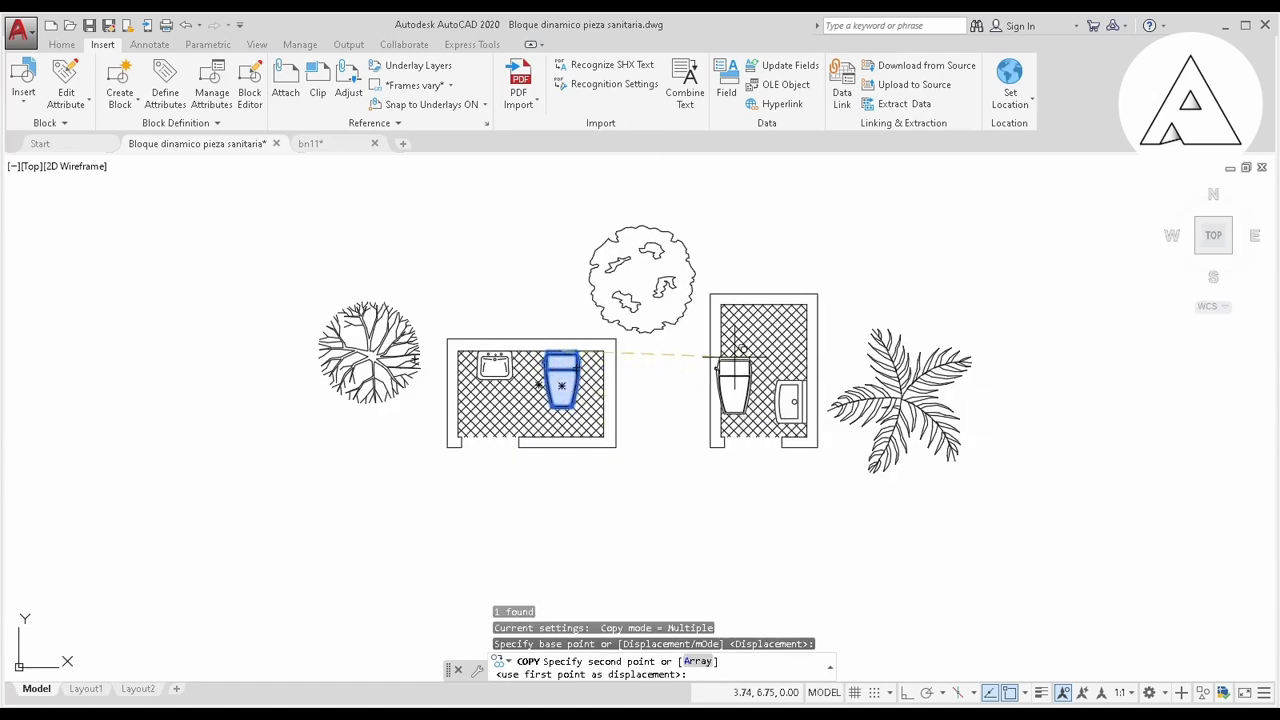
scroll(700, 355, up, 1)
click(690, 352)
middle_drag(676, 386, 556, 368)
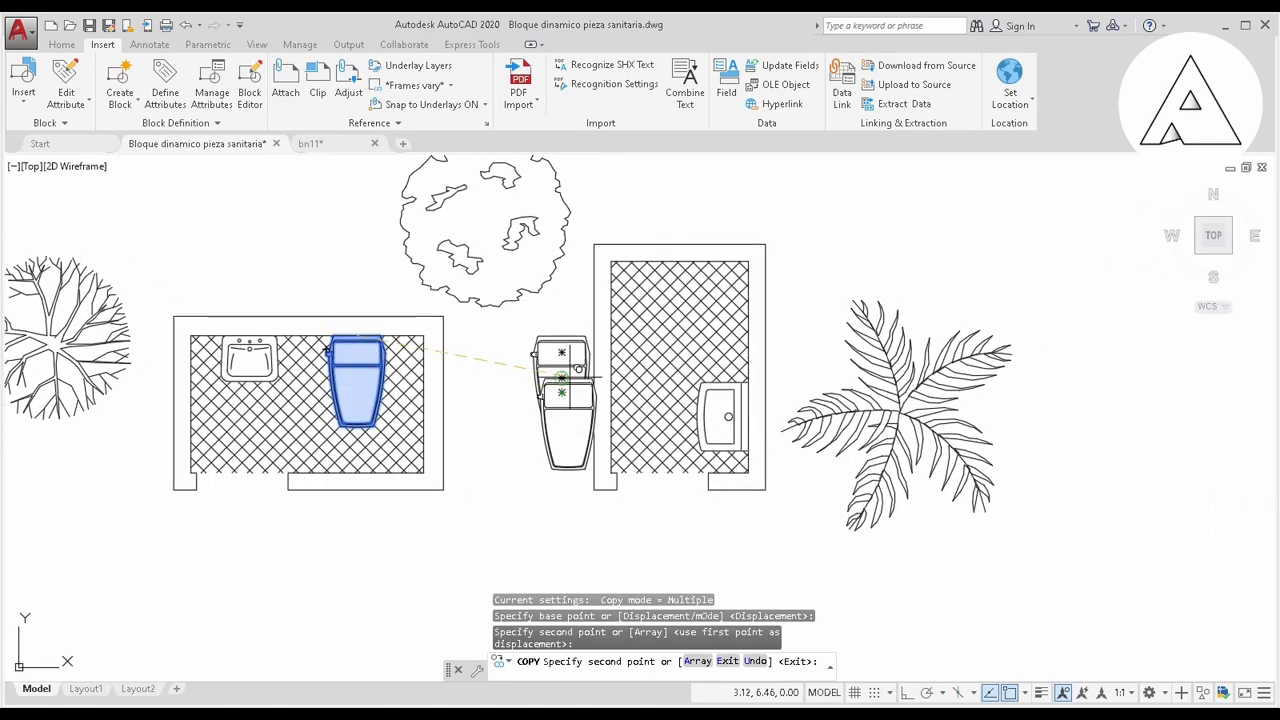
key(Escape)
Try placing the toilet copy on the second bathroom's right inner wall by its insertion point, and return it to the space between the bathrooms
click(570, 356)
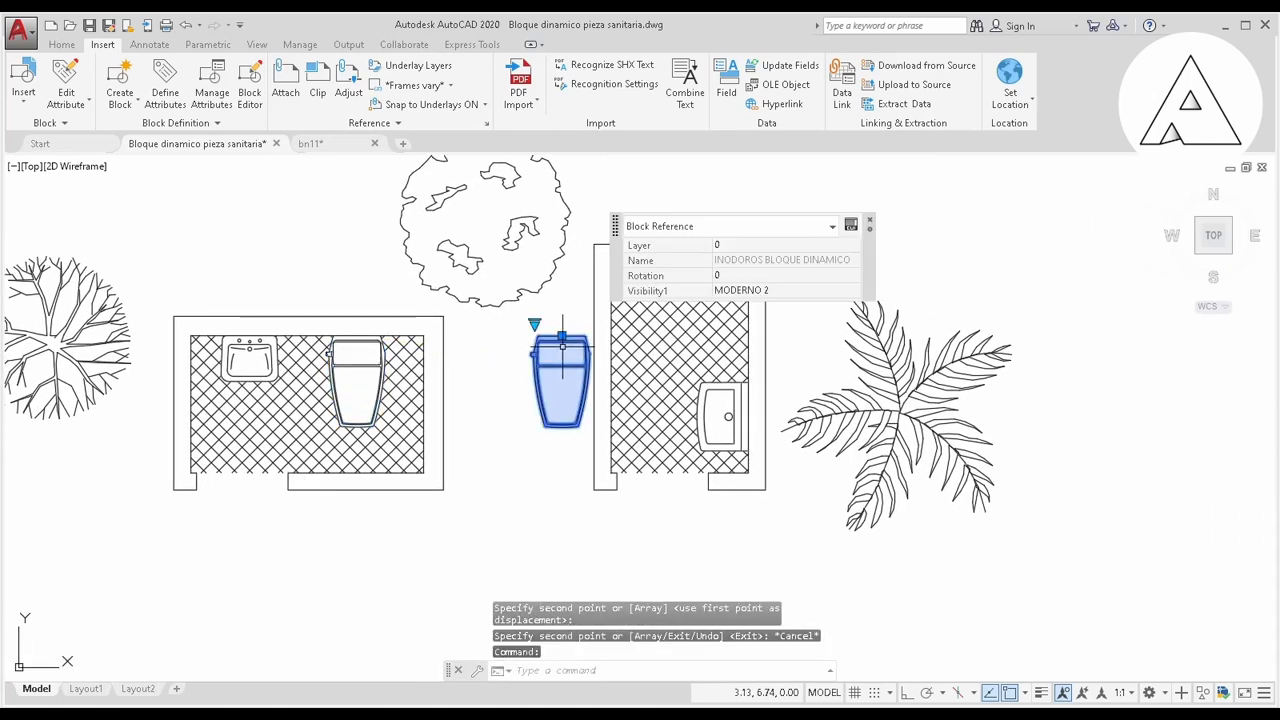
scroll(568, 330, up, 2)
click(557, 338)
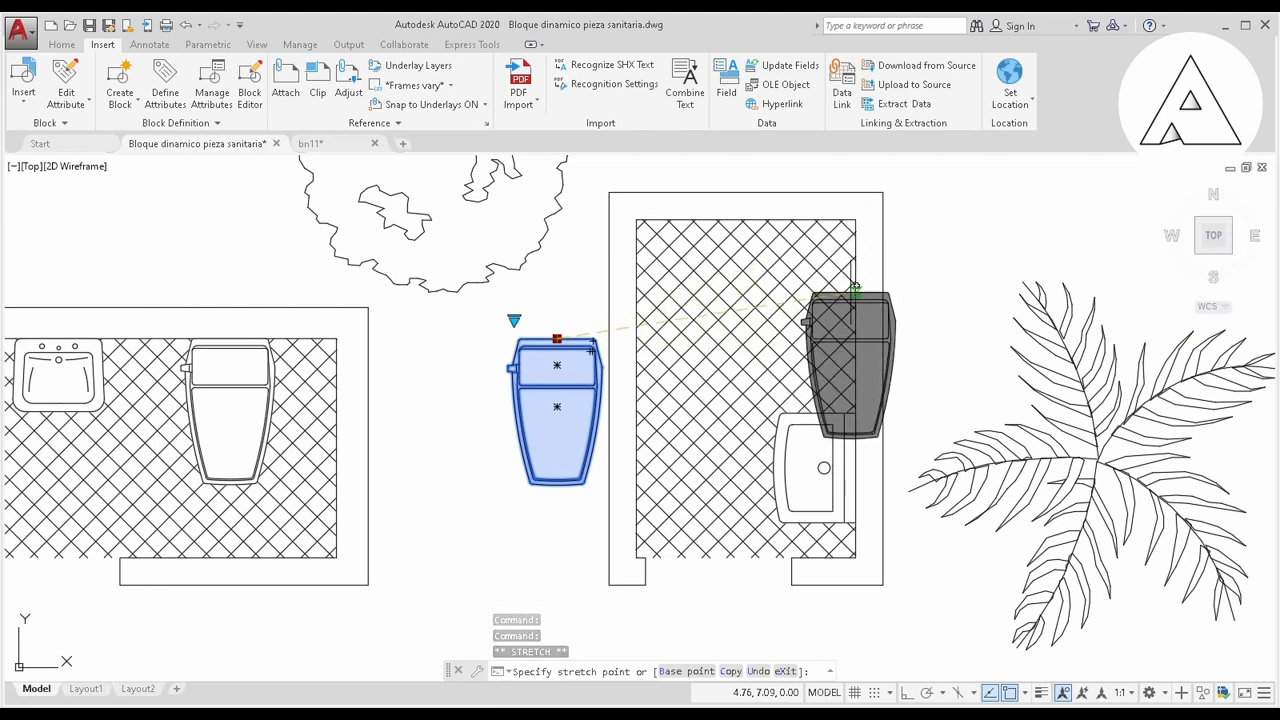
click(858, 300)
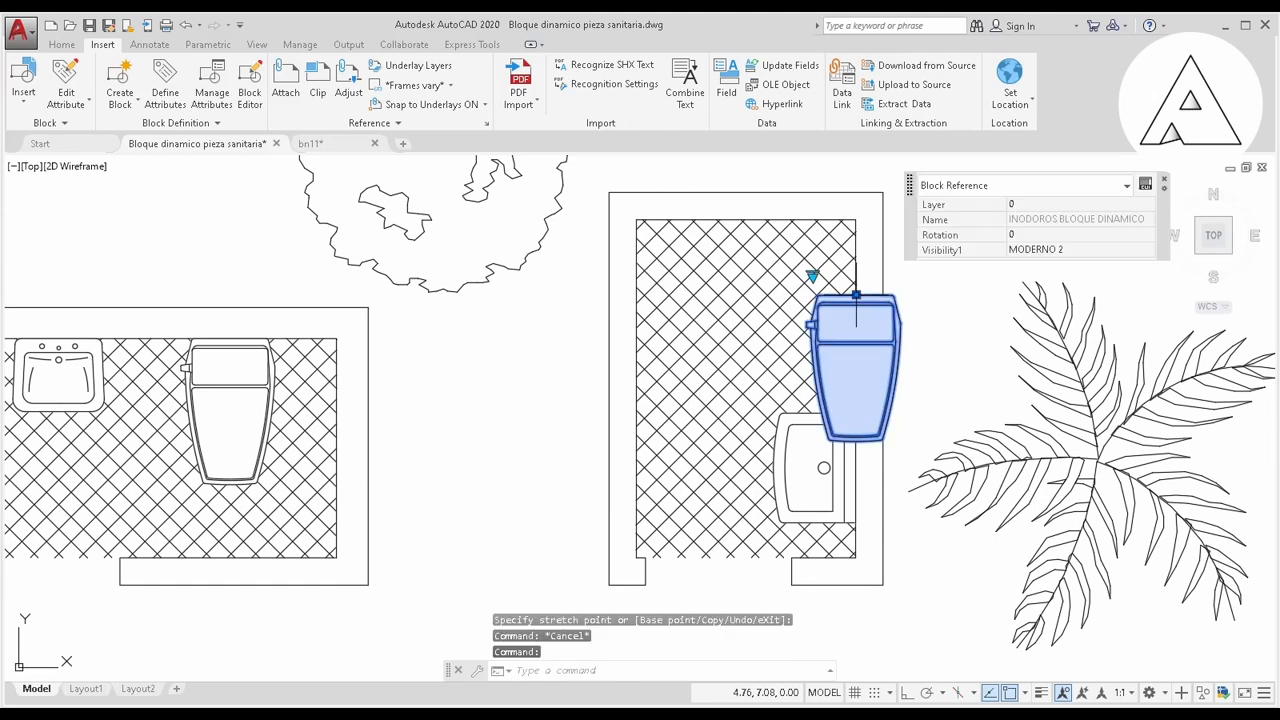
click(856, 295)
click(517, 349)
middle_drag(492, 359, 595, 345)
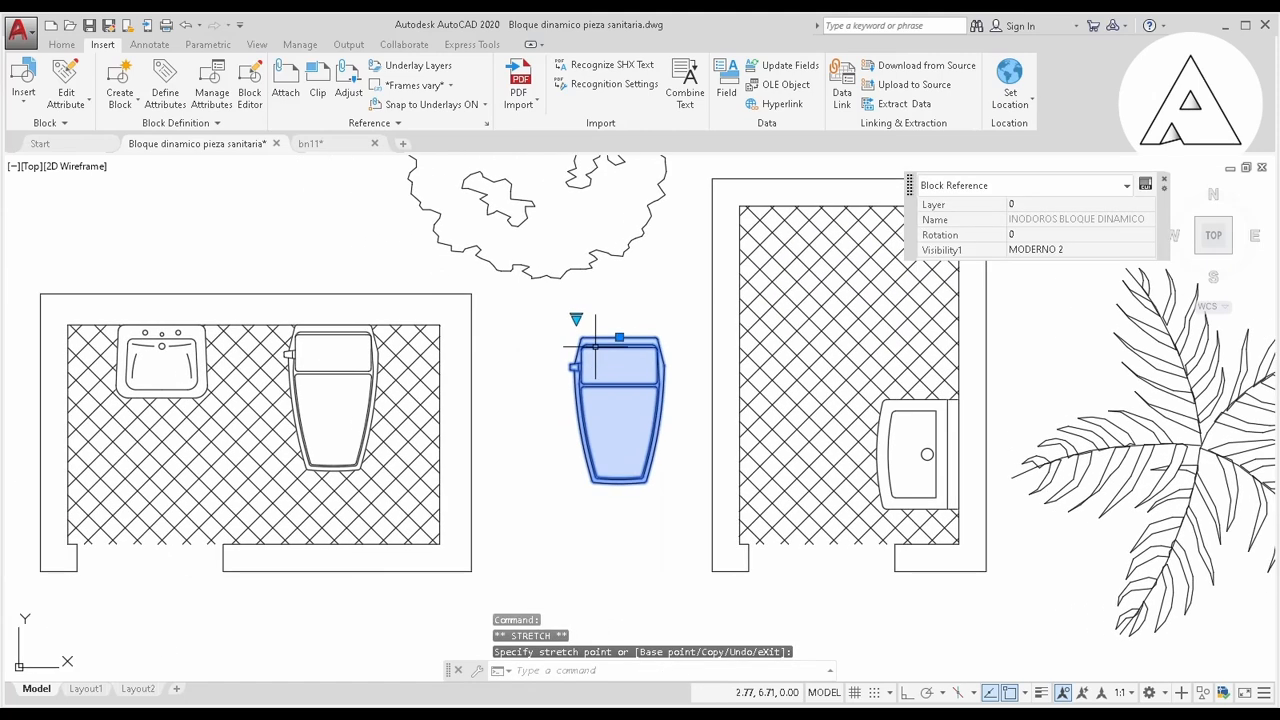
Open the INODOROS BLOQUE DINAMICO definition for editing and add a horizontal alignment parameter at the origin of the CLASICO state
double_click(601, 345)
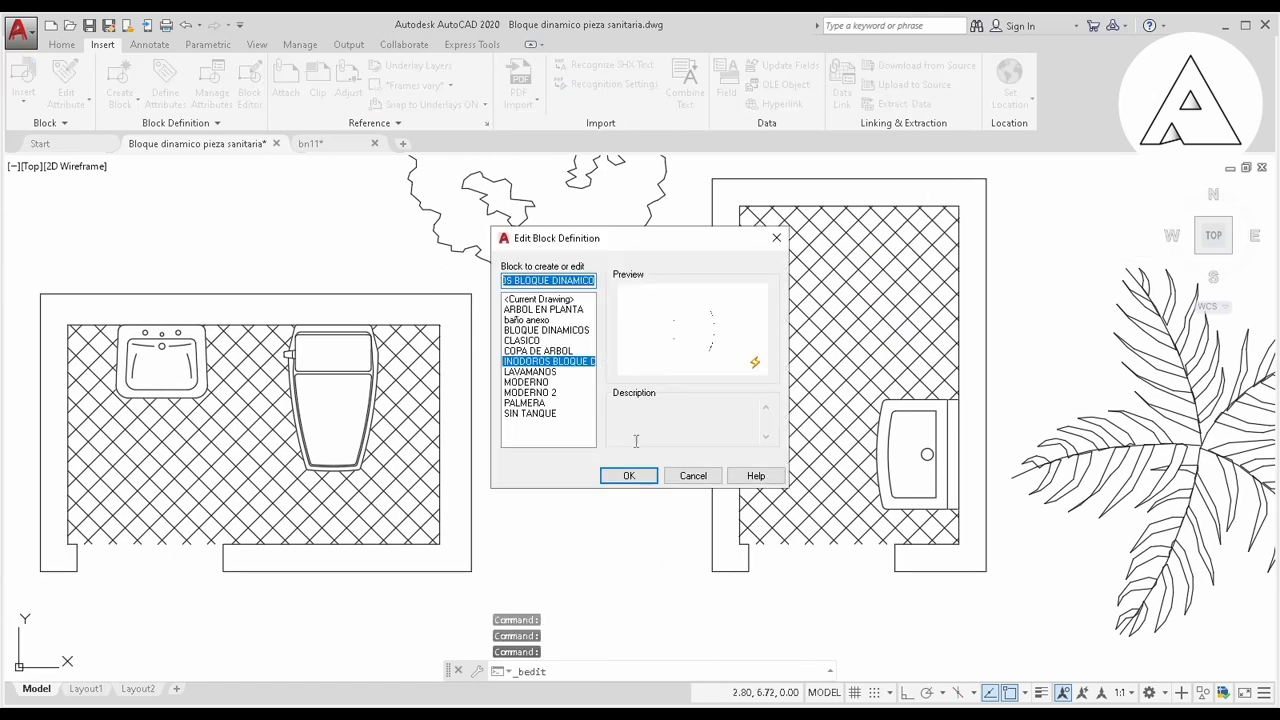
click(636, 476)
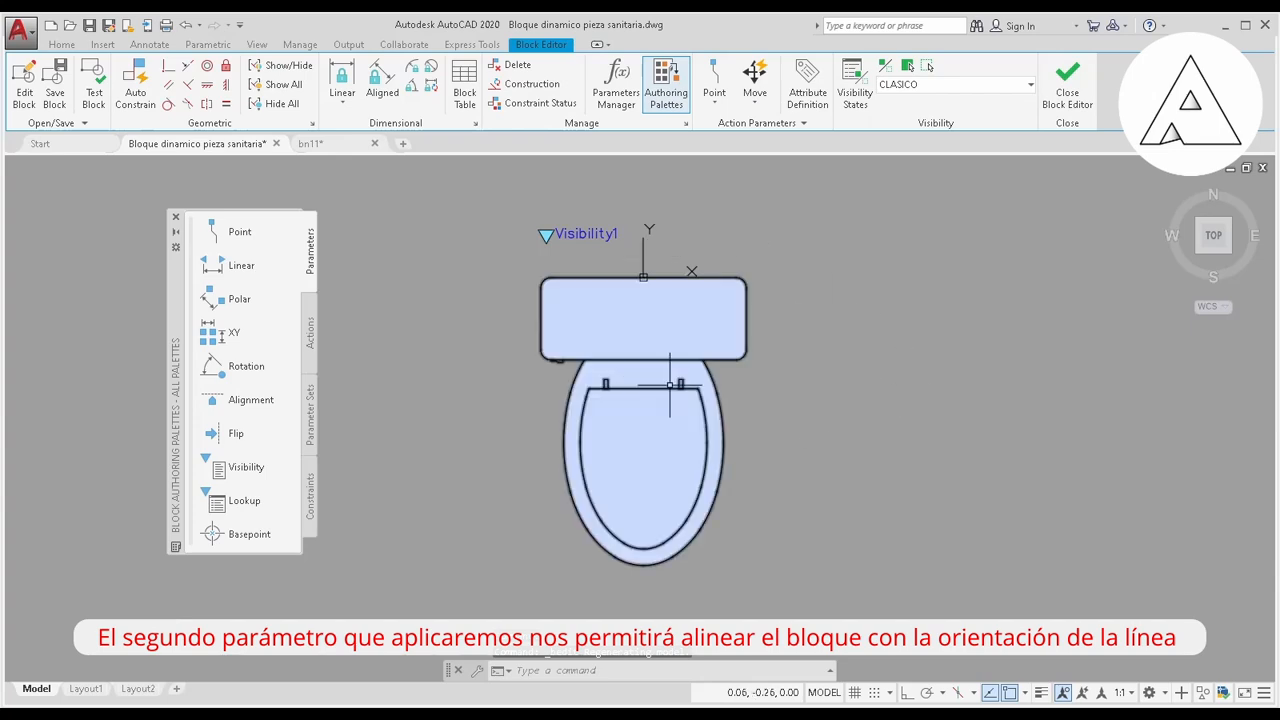
middle_drag(630, 307, 619, 330)
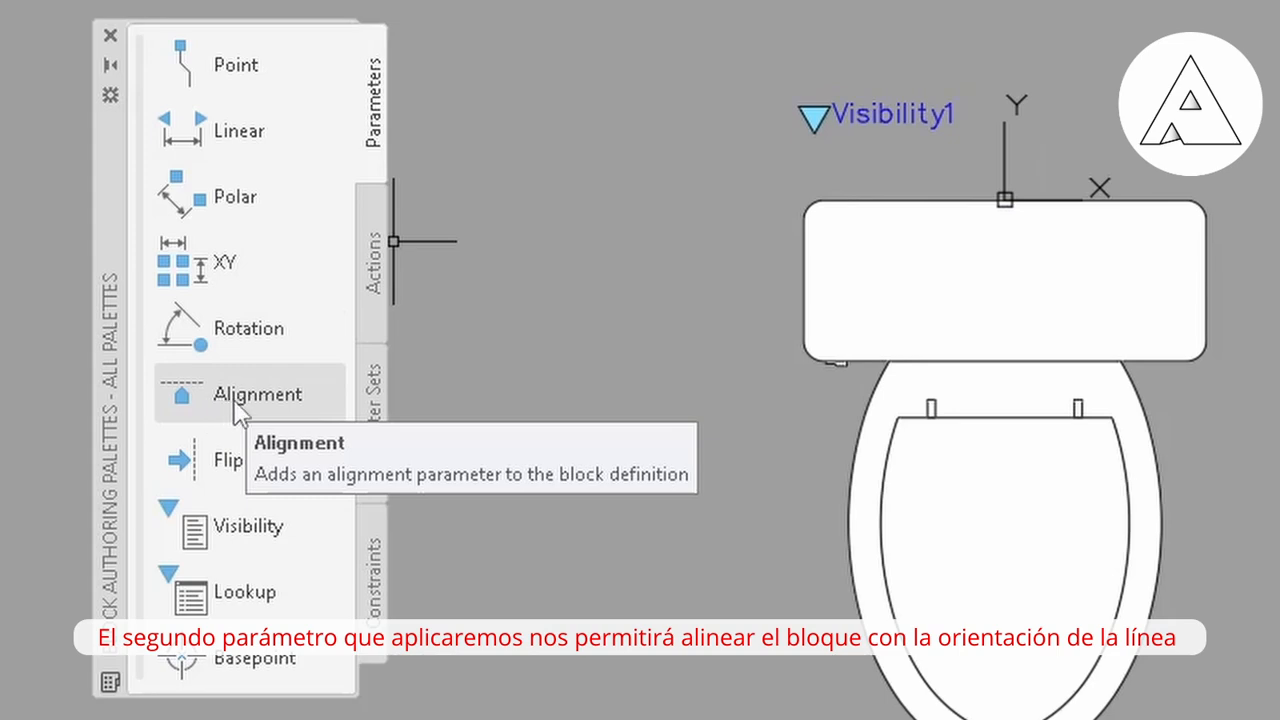
click(240, 400)
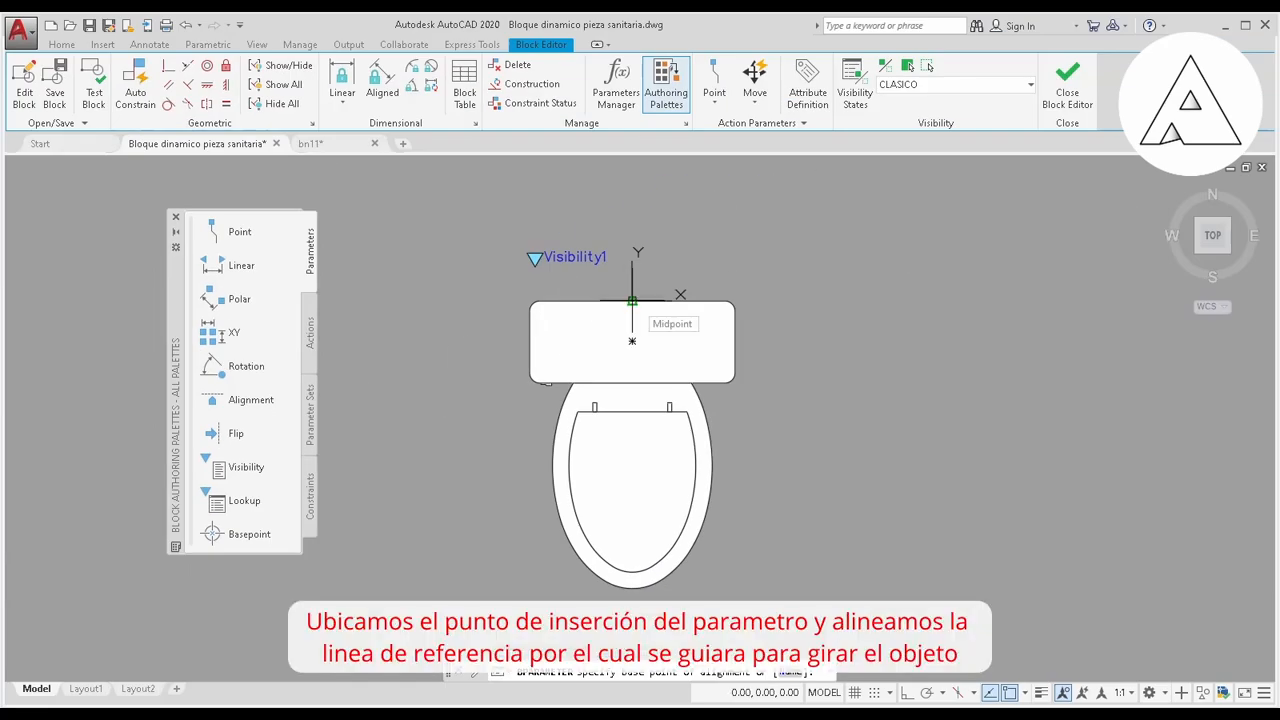
click(632, 300)
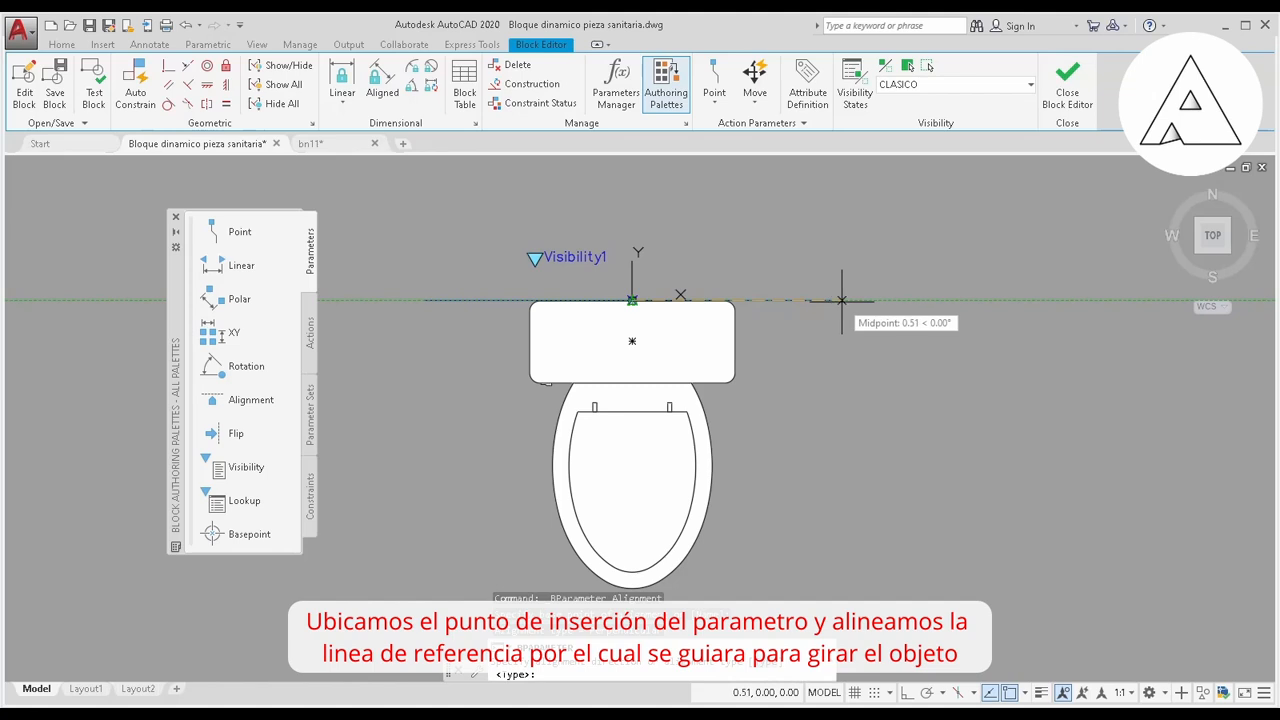
click(841, 300)
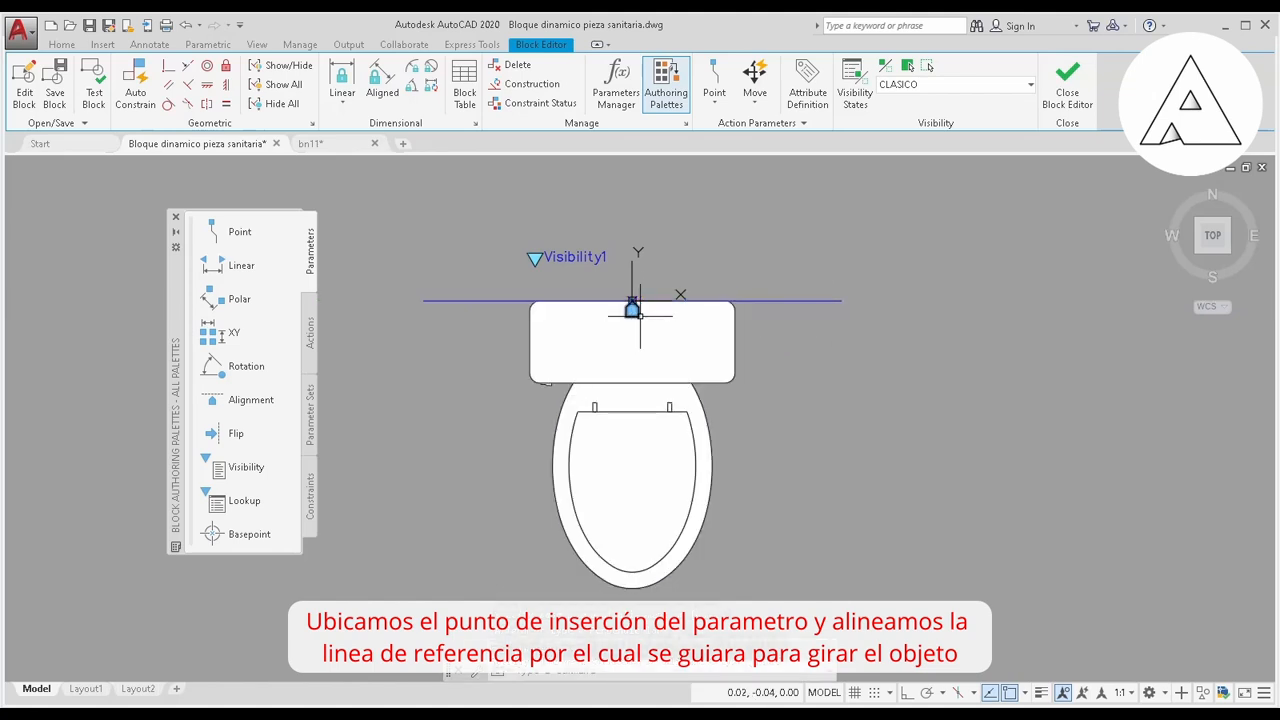
Show the SIN TANQUE state and add an alignment parameter at the origin, with its reference line kept horizontal using Ortho
click(943, 86)
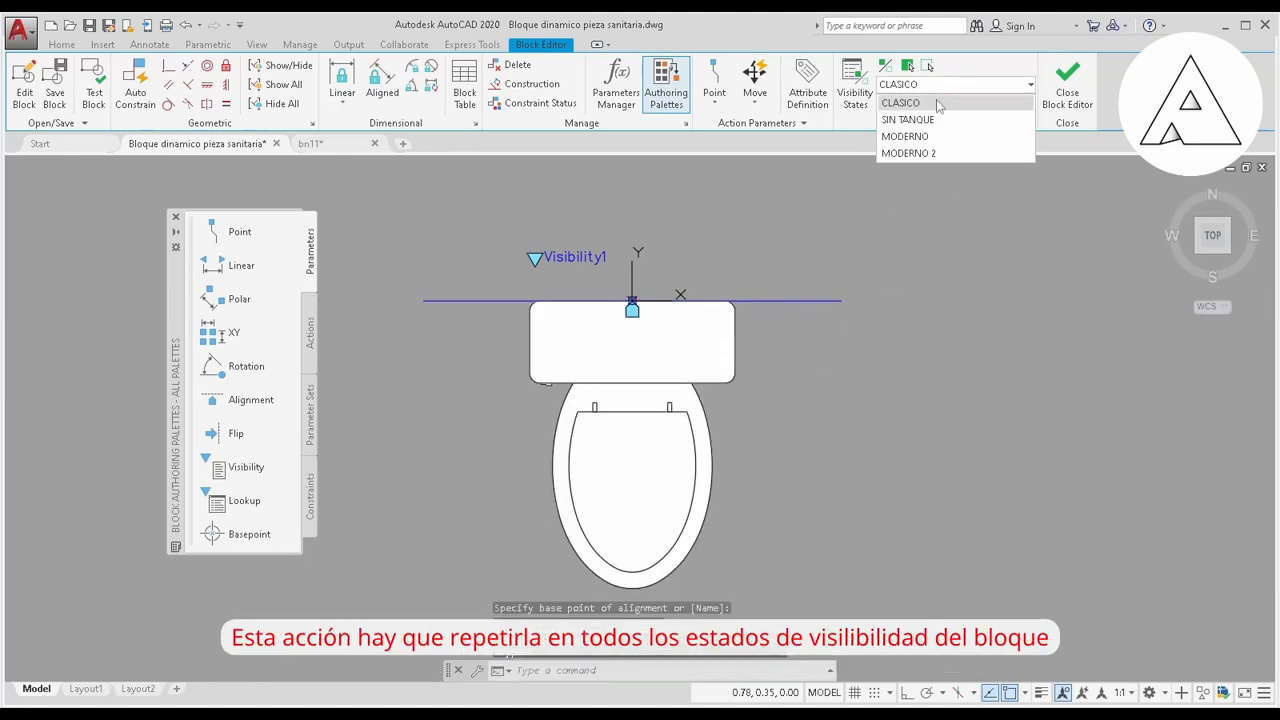
click(928, 120)
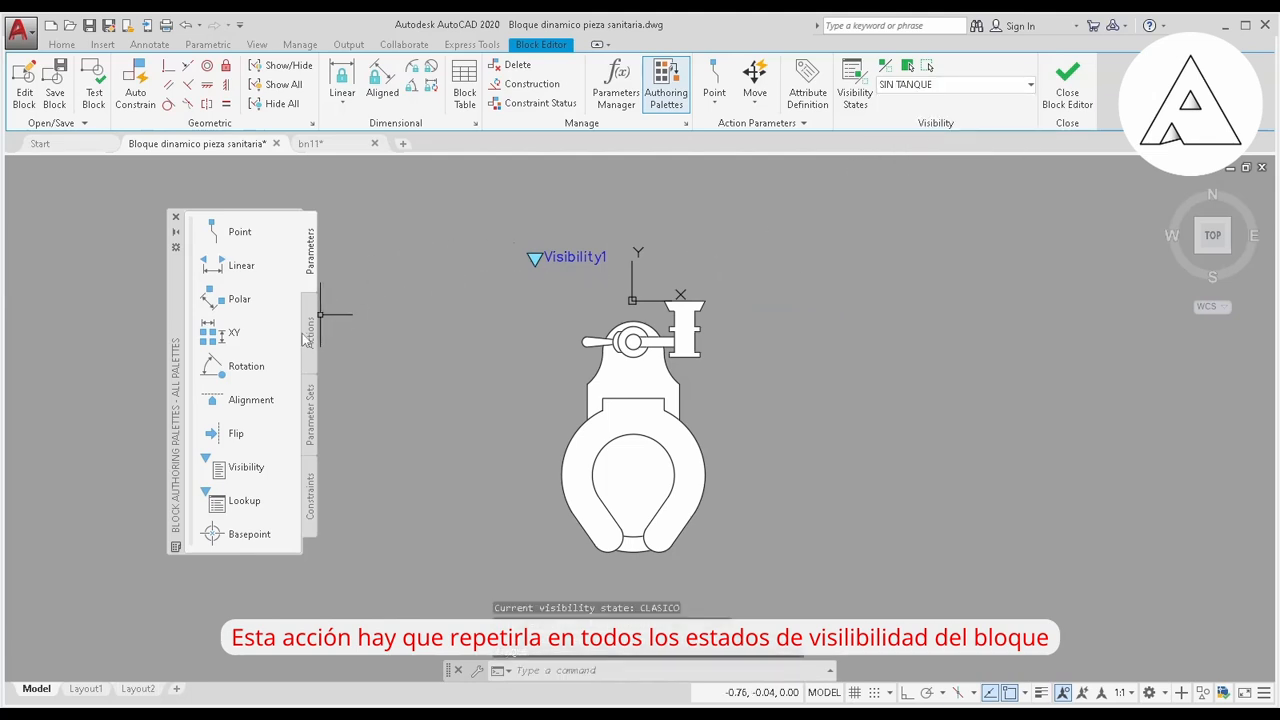
click(240, 401)
scroll(628, 299, up, 2)
scroll(628, 299, up, 2)
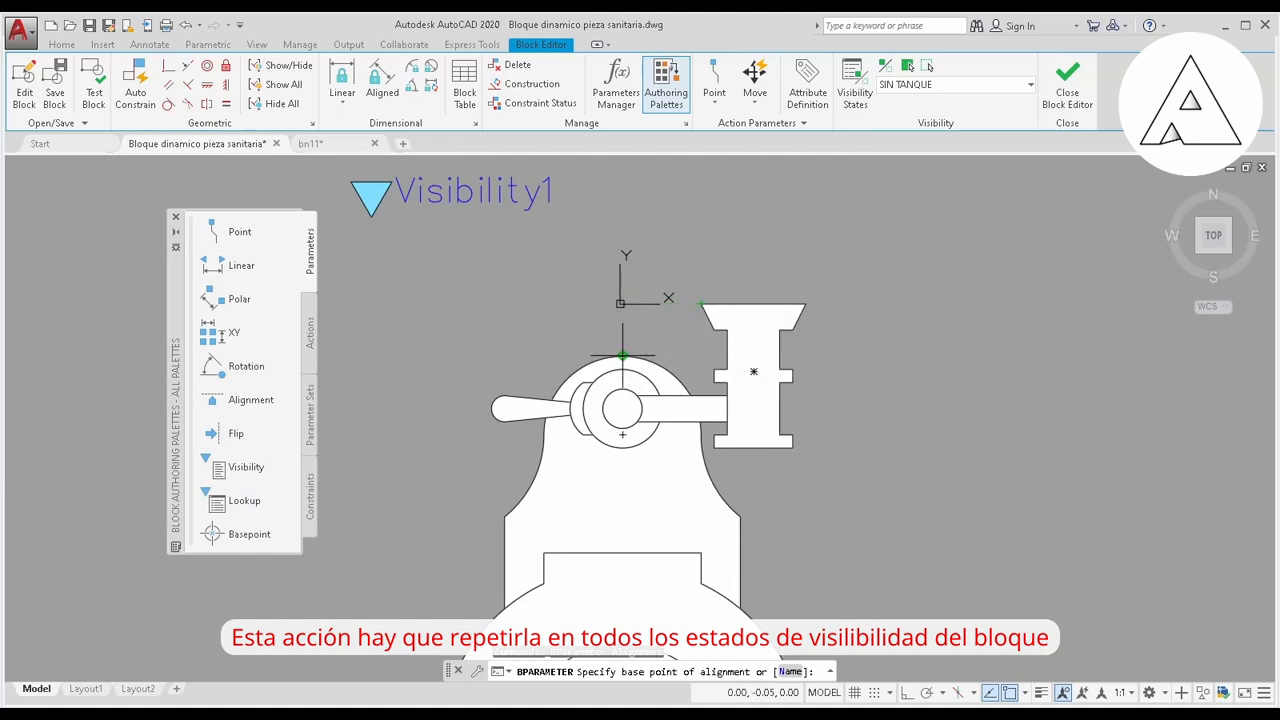
click(621, 302)
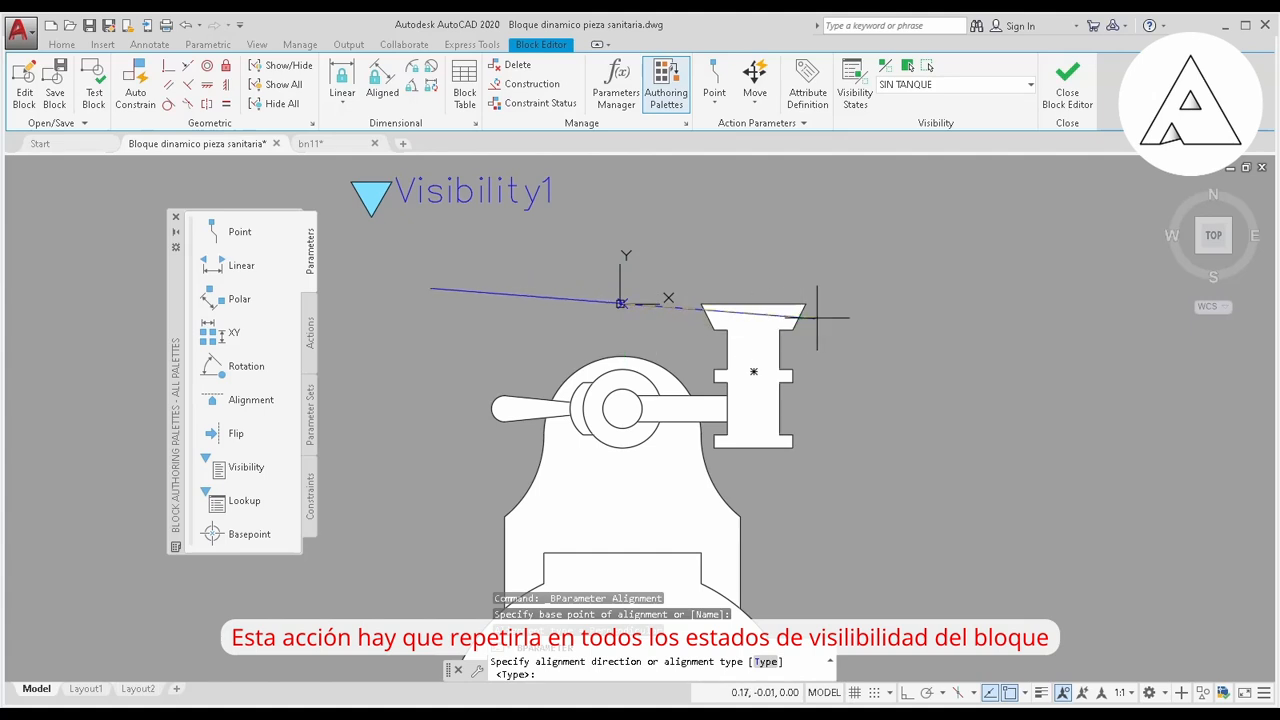
scroll(911, 298, down, 4)
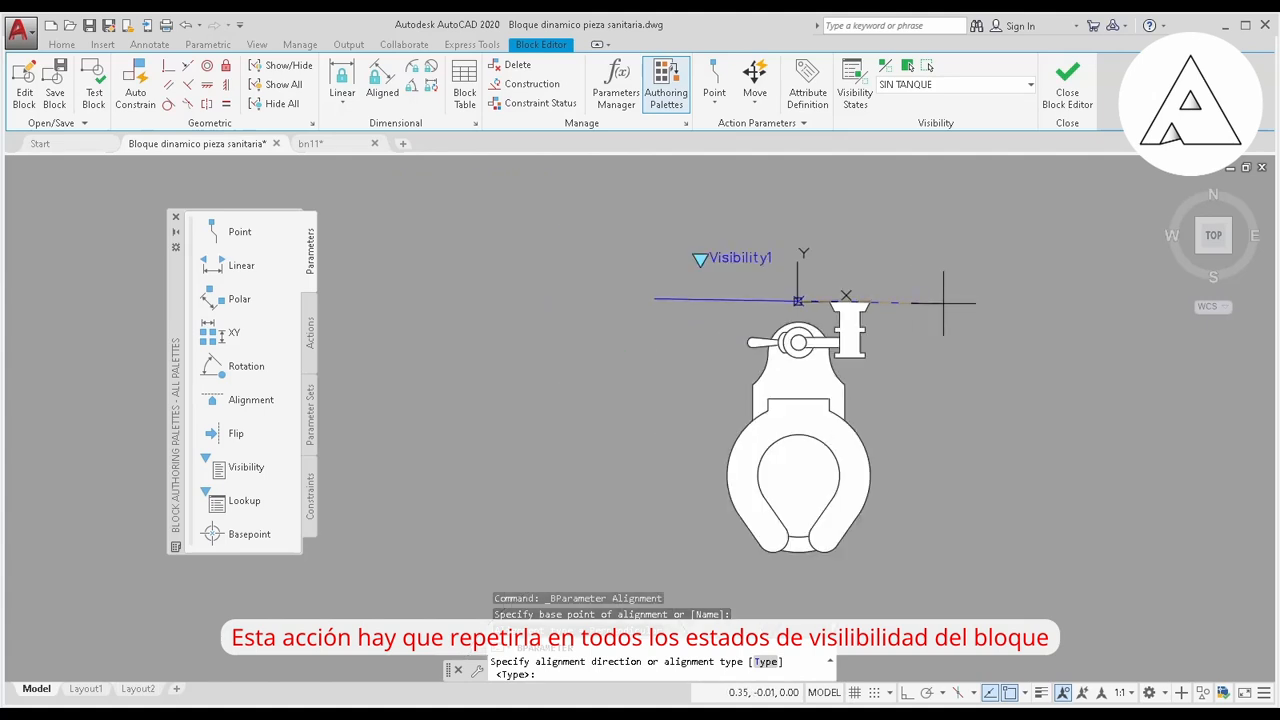
key(F8)
click(973, 309)
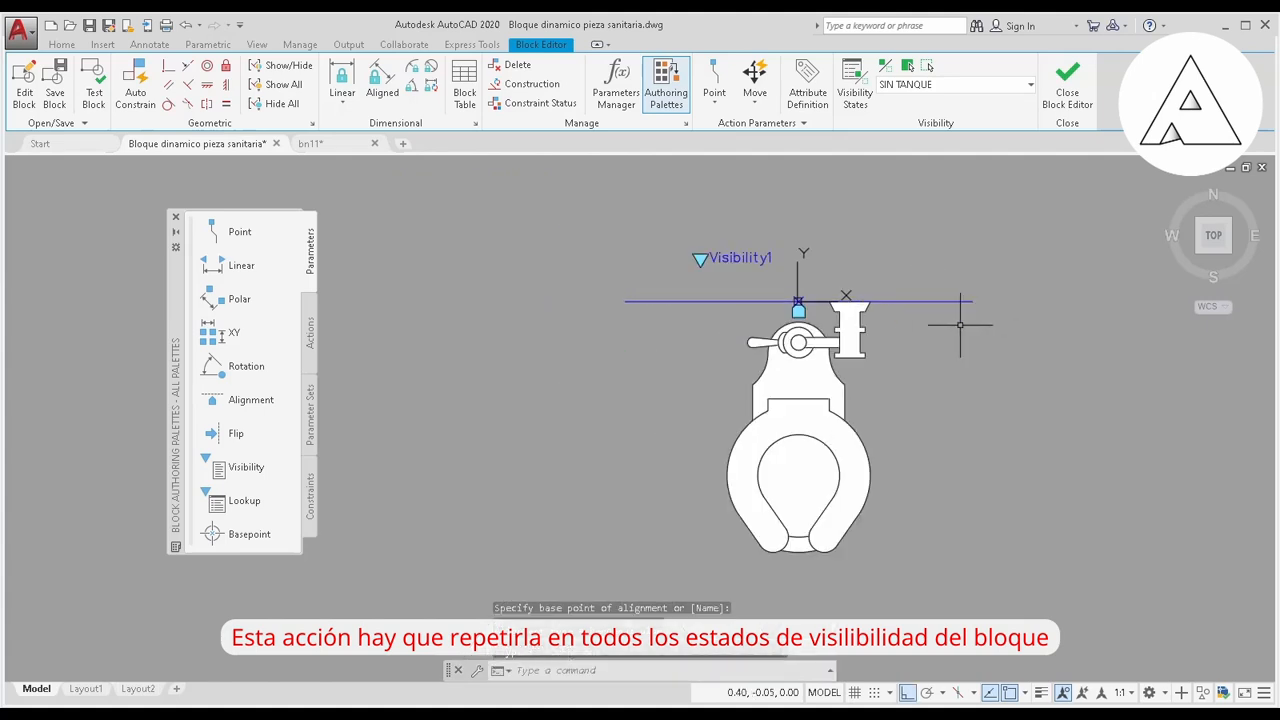
Show the MODERNO state and add an alignment parameter at the origin with a horizontal reference line
scroll(916, 367, down, 2)
middle_drag(916, 367, 805, 373)
scroll(805, 373, up, 2)
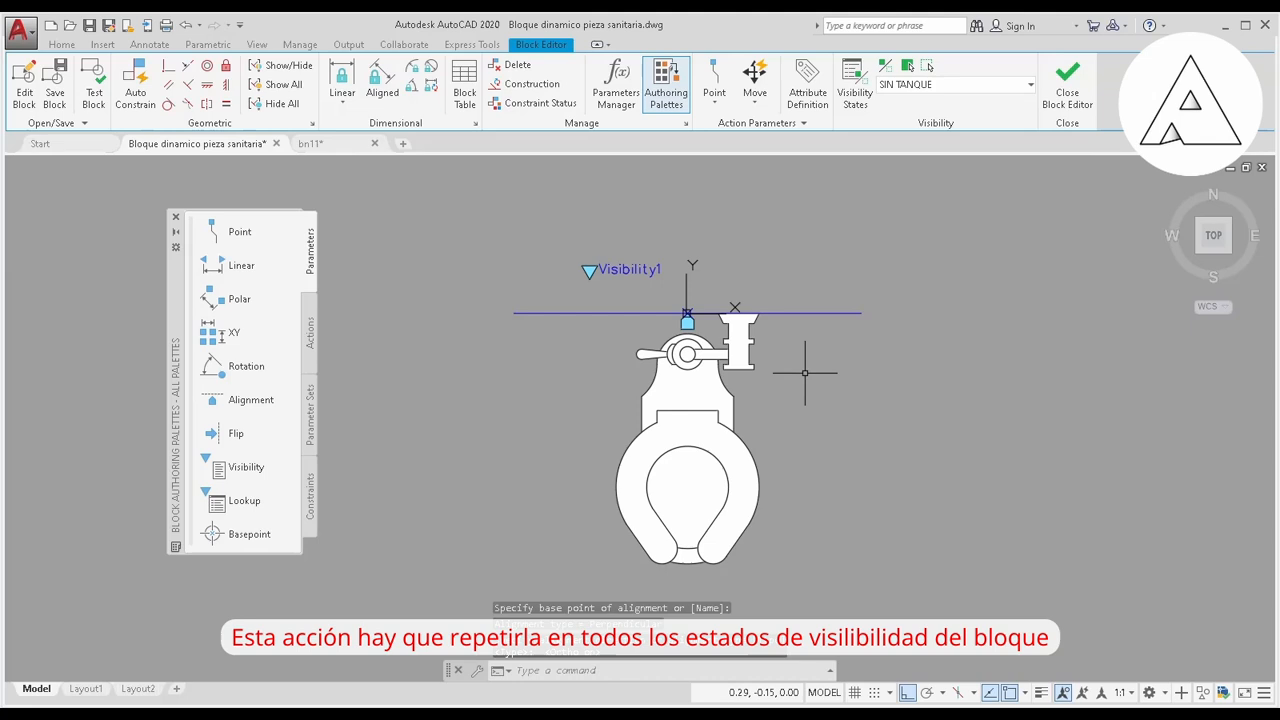
click(955, 84)
click(951, 140)
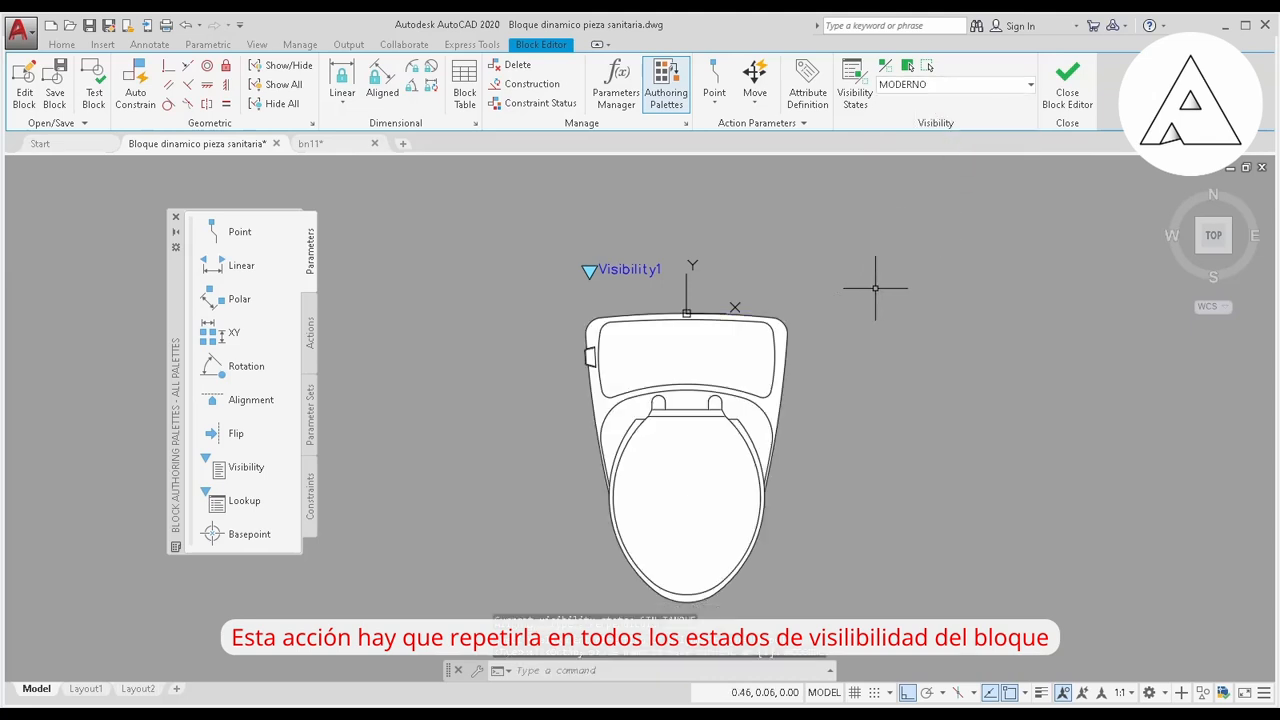
click(240, 400)
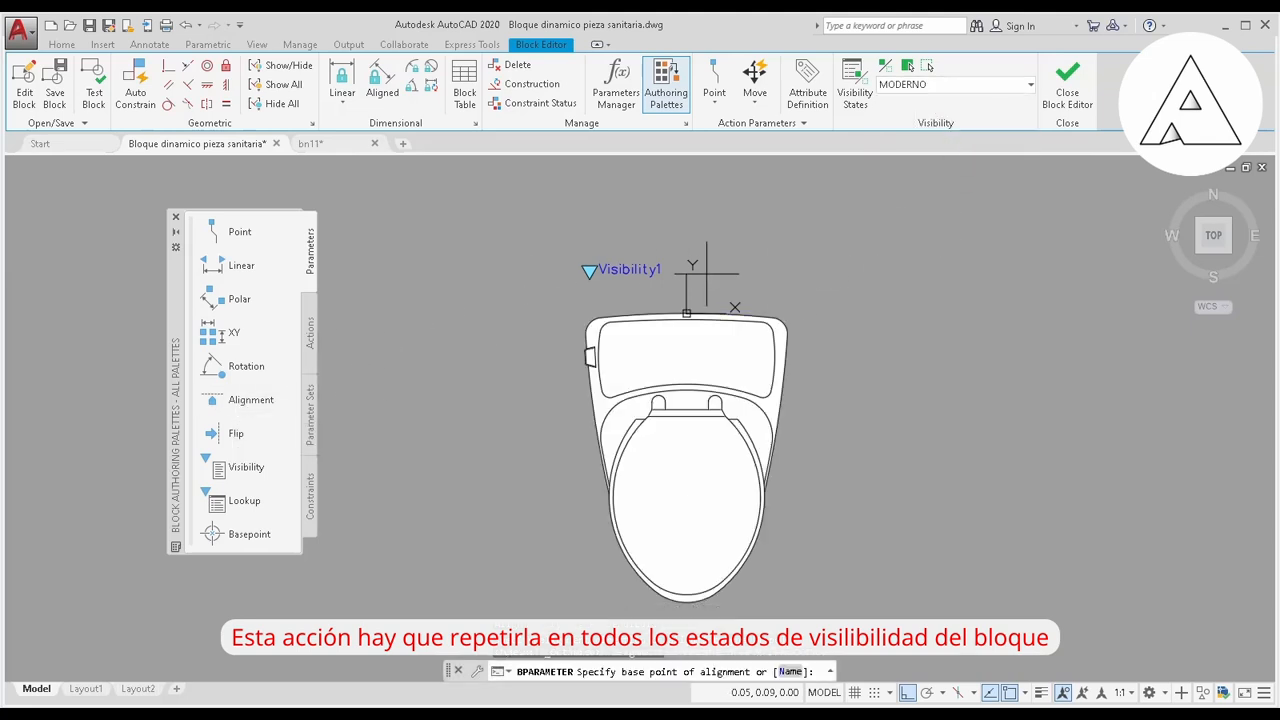
click(686, 314)
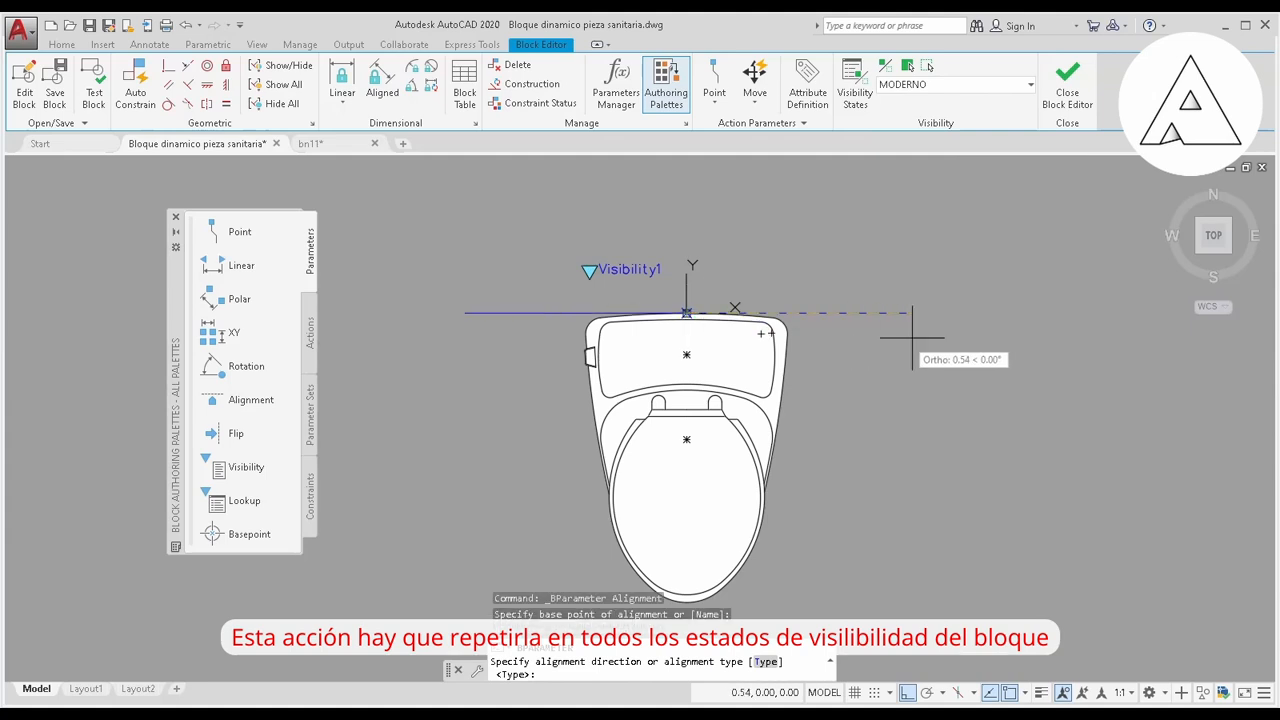
click(946, 314)
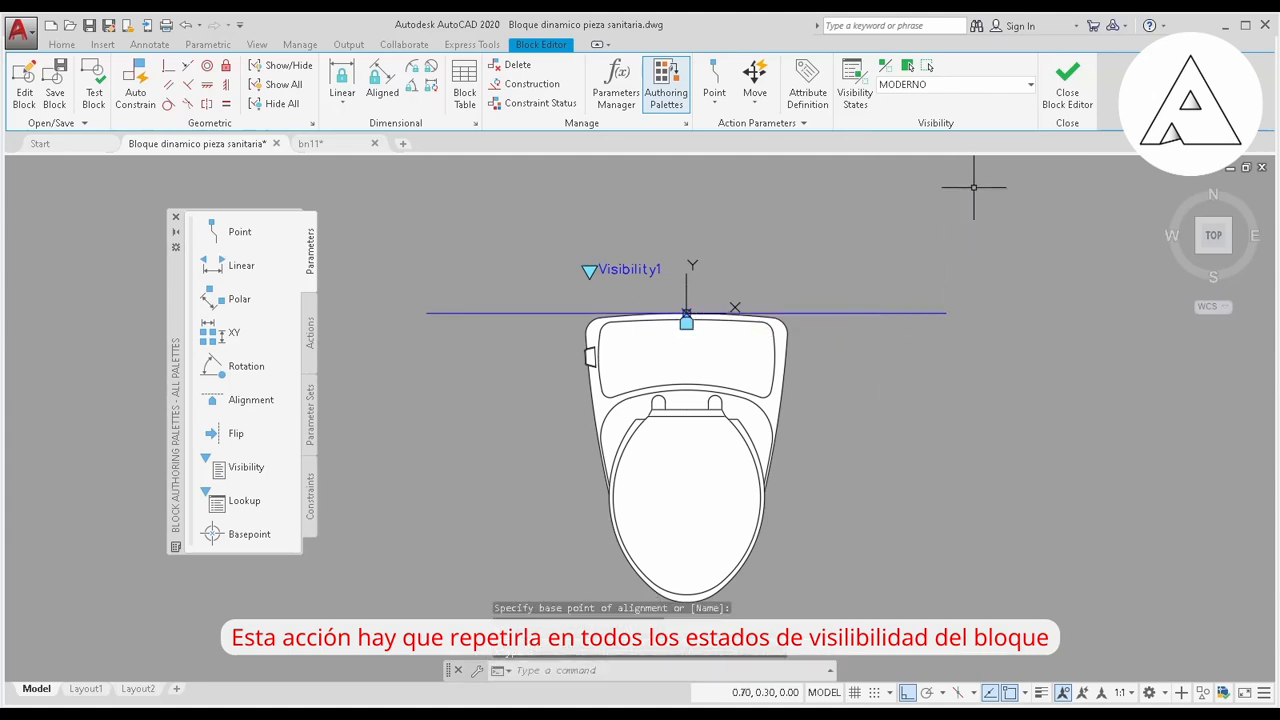
Add a horizontal alignment parameter at the origin of the MODERNO 2 state, and close the block definition saving the changes
click(953, 86)
click(935, 152)
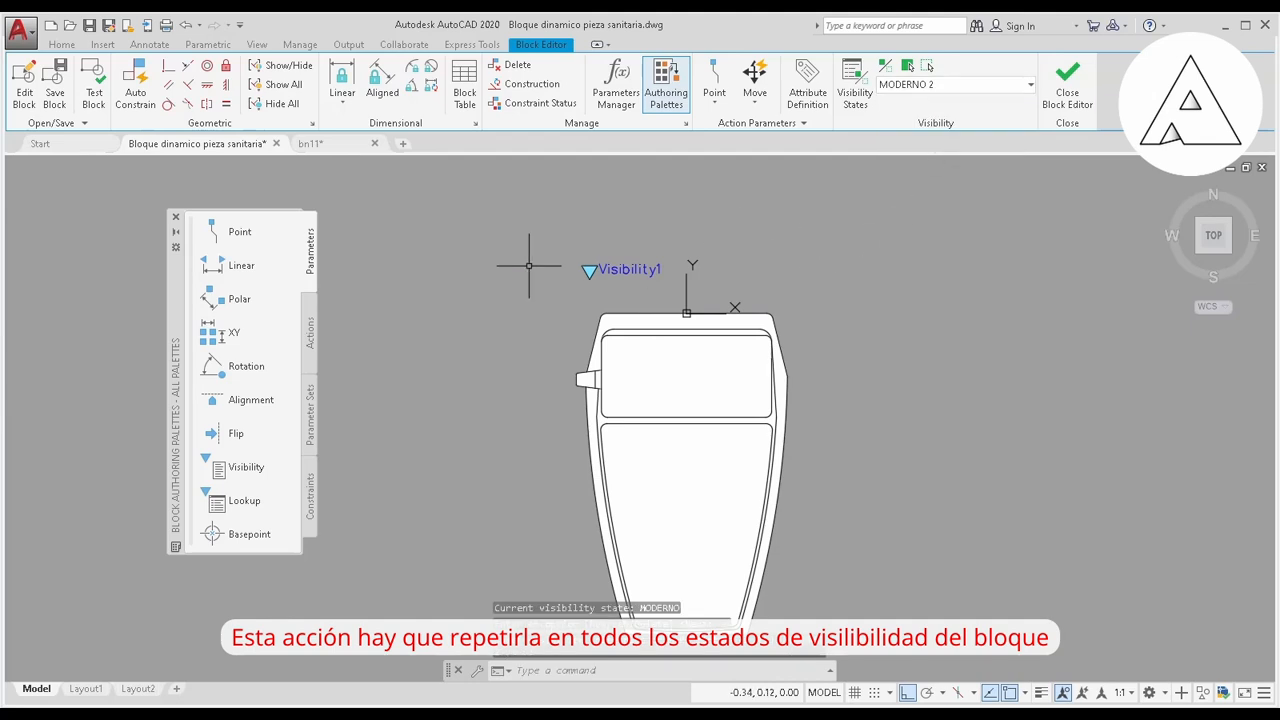
click(234, 402)
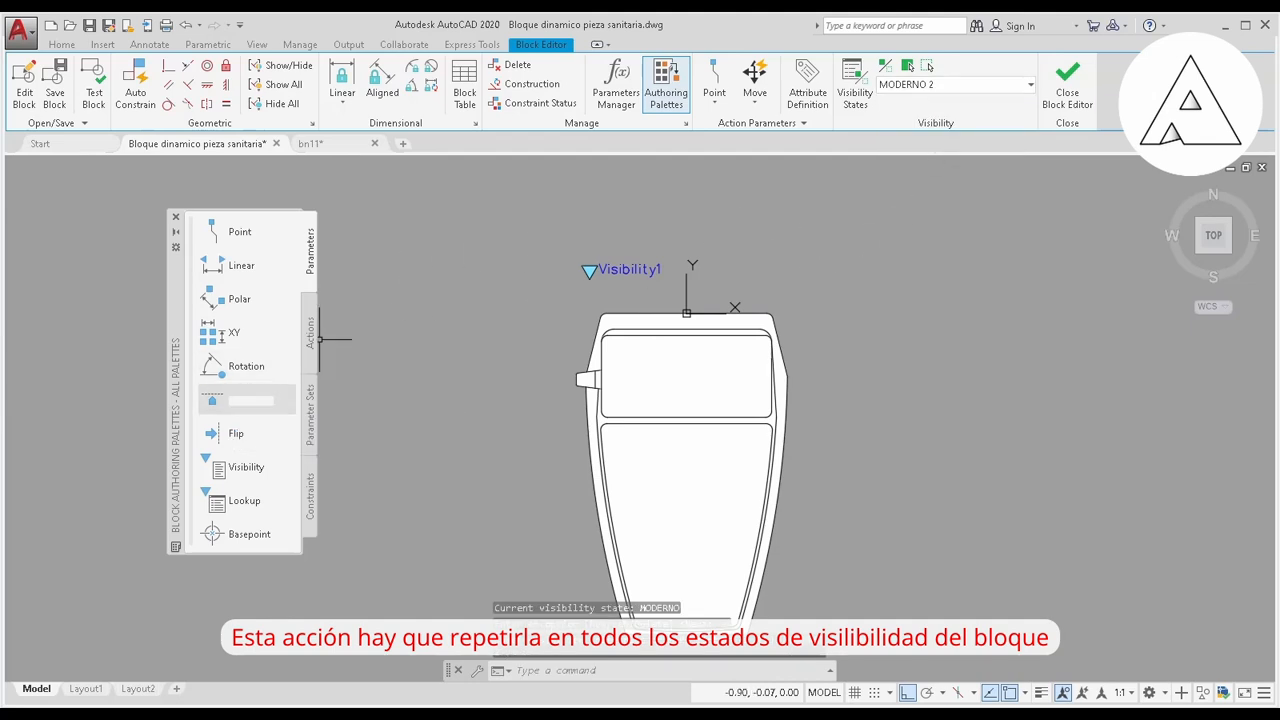
click(686, 313)
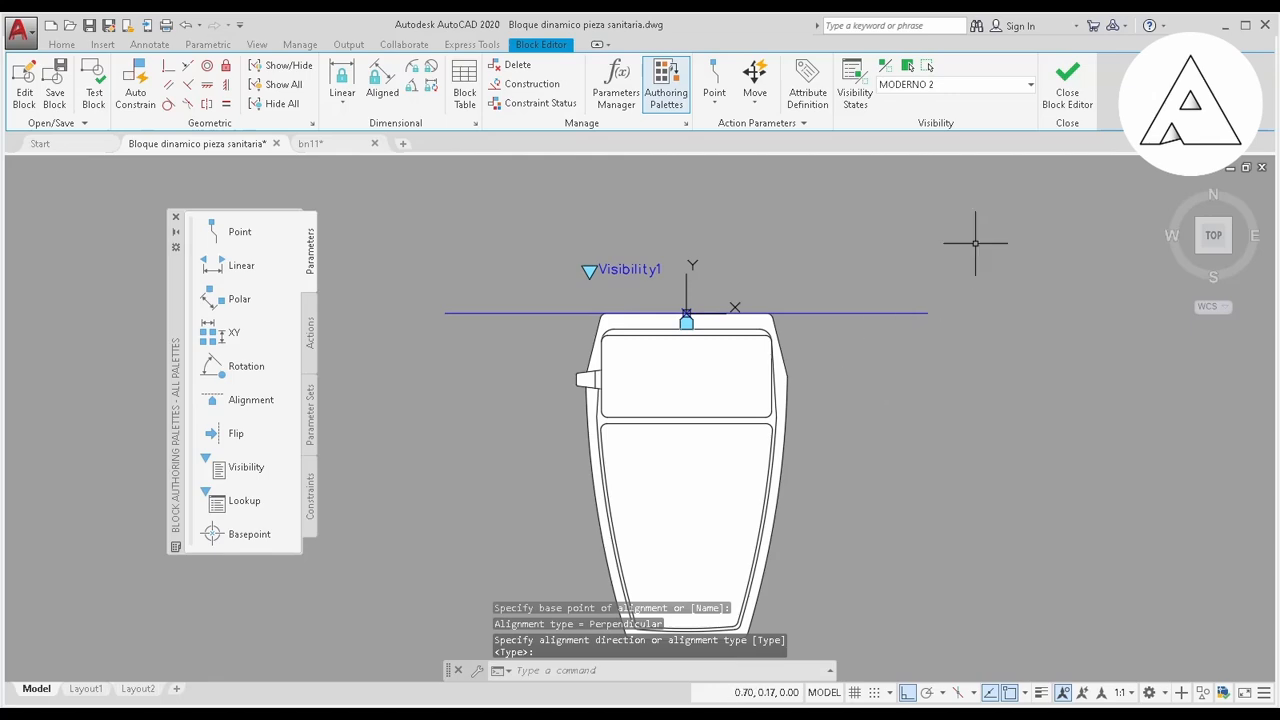
click(1067, 100)
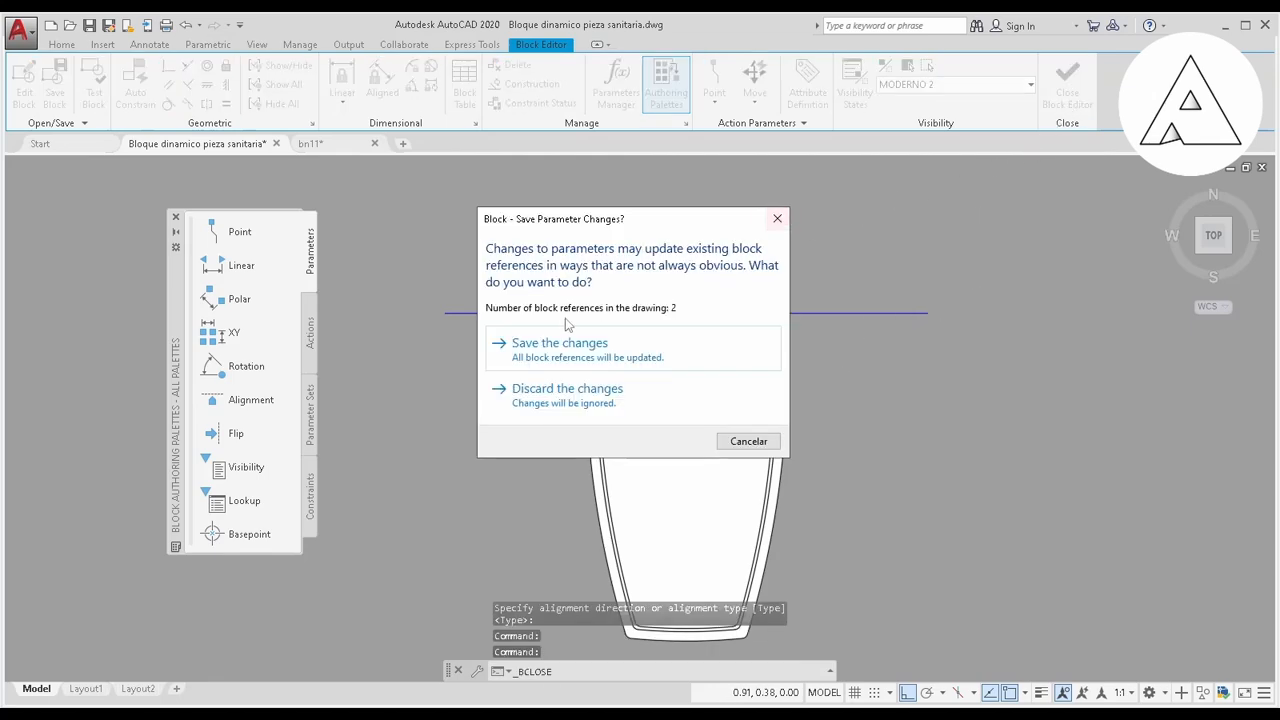
click(520, 343)
Save the block changes and move the loose toilet by its alignment grip onto the vertical bathroom's inner right wall, with Ortho off
click(610, 350)
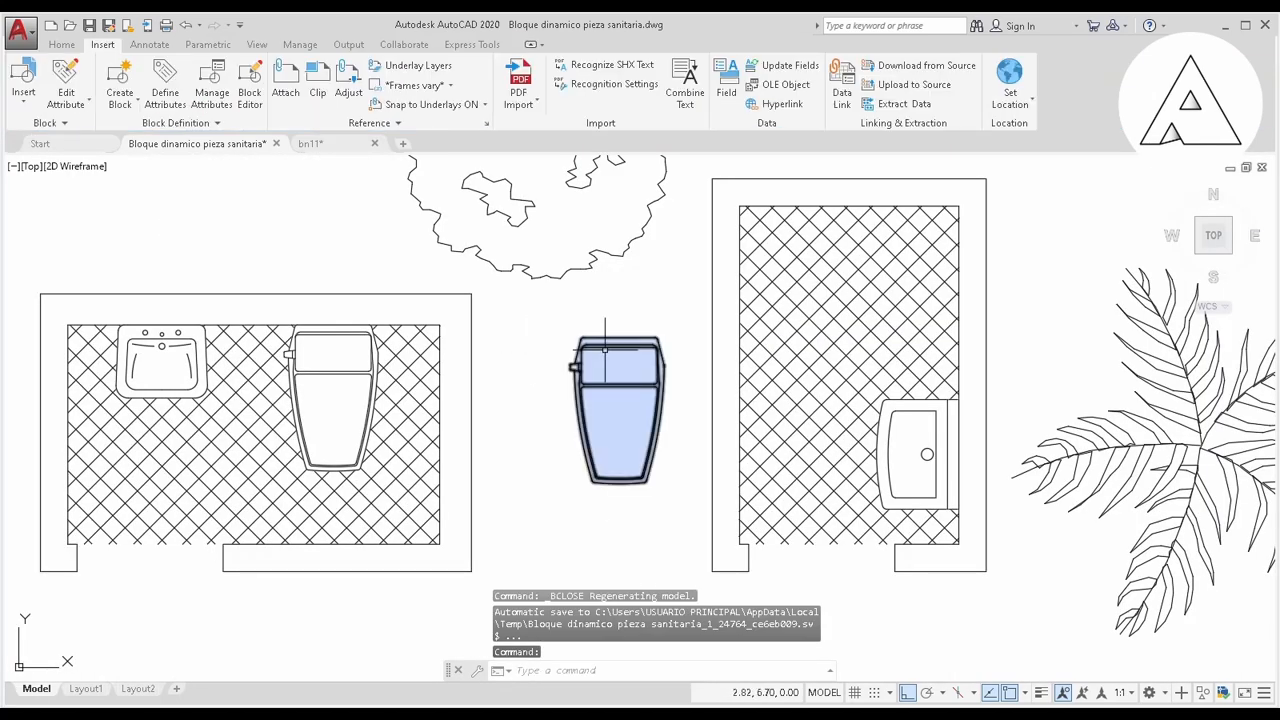
mouse_move(596, 390)
middle_down()
mouse_move(583, 301)
mouse_move(590, 386)
middle_up()
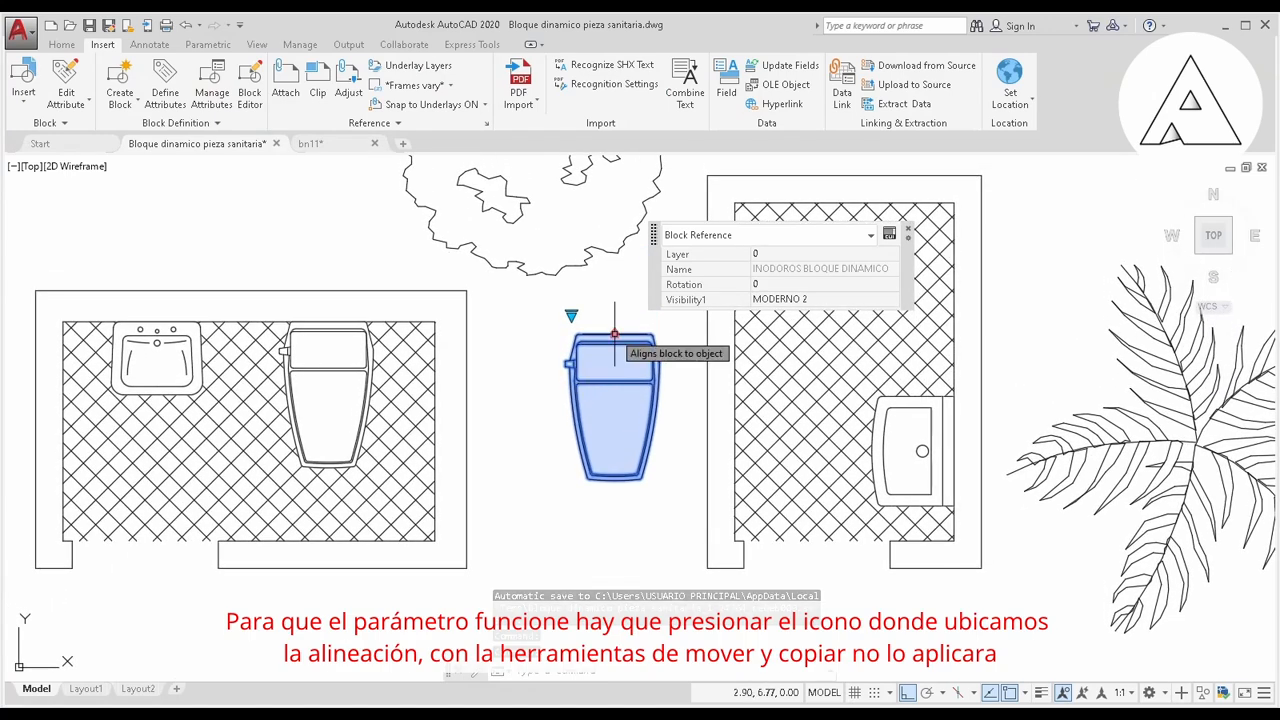
click(615, 333)
scroll(580, 390, down, 4)
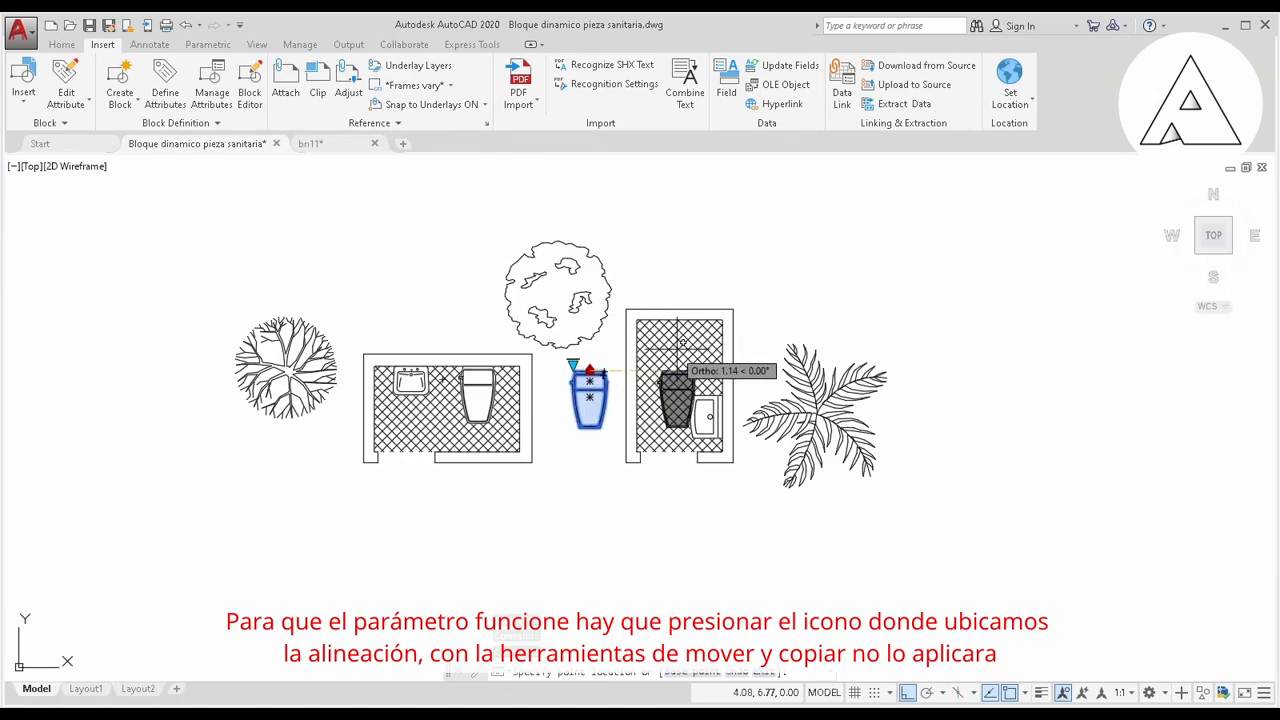
scroll(710, 349, up, 4)
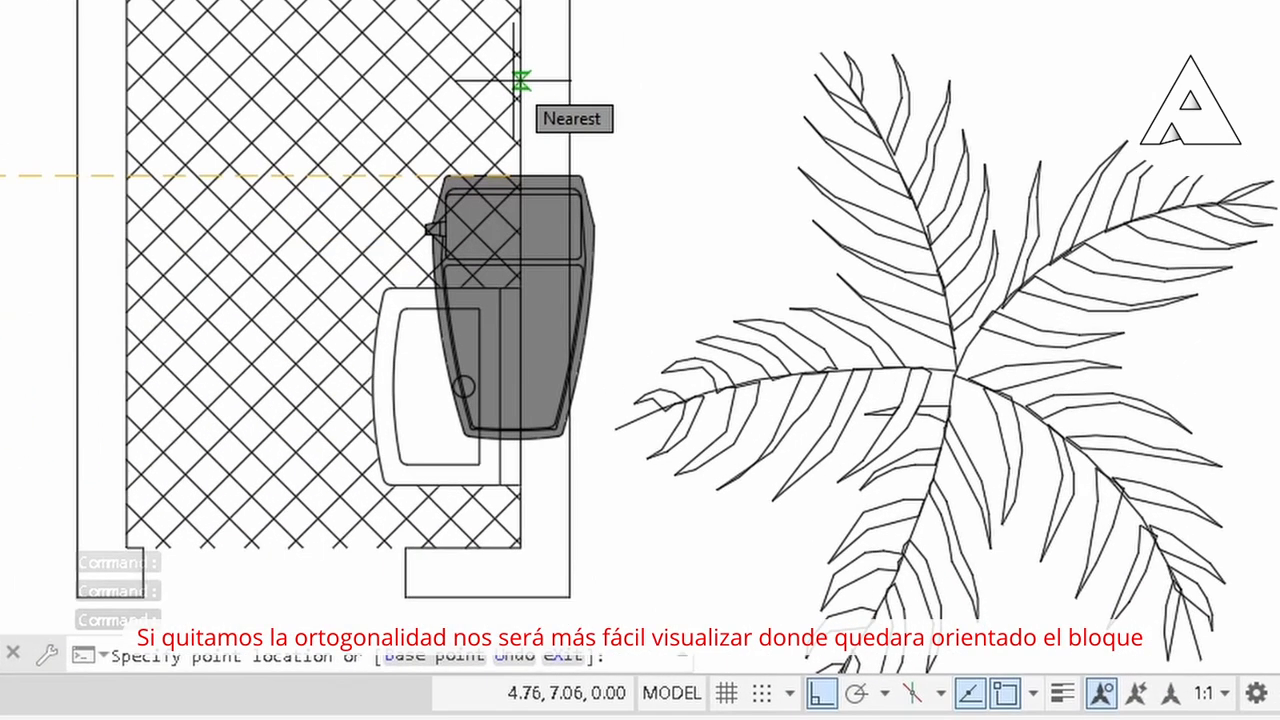
key(F8)
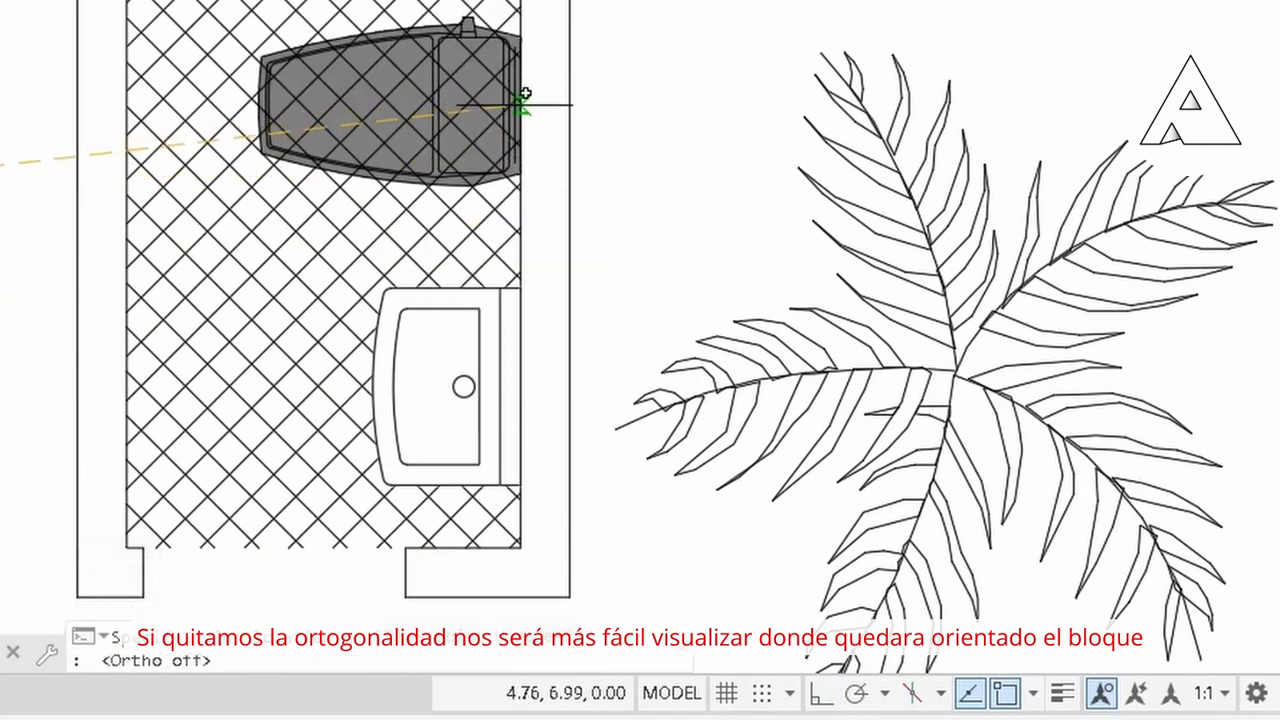
click(522, 99)
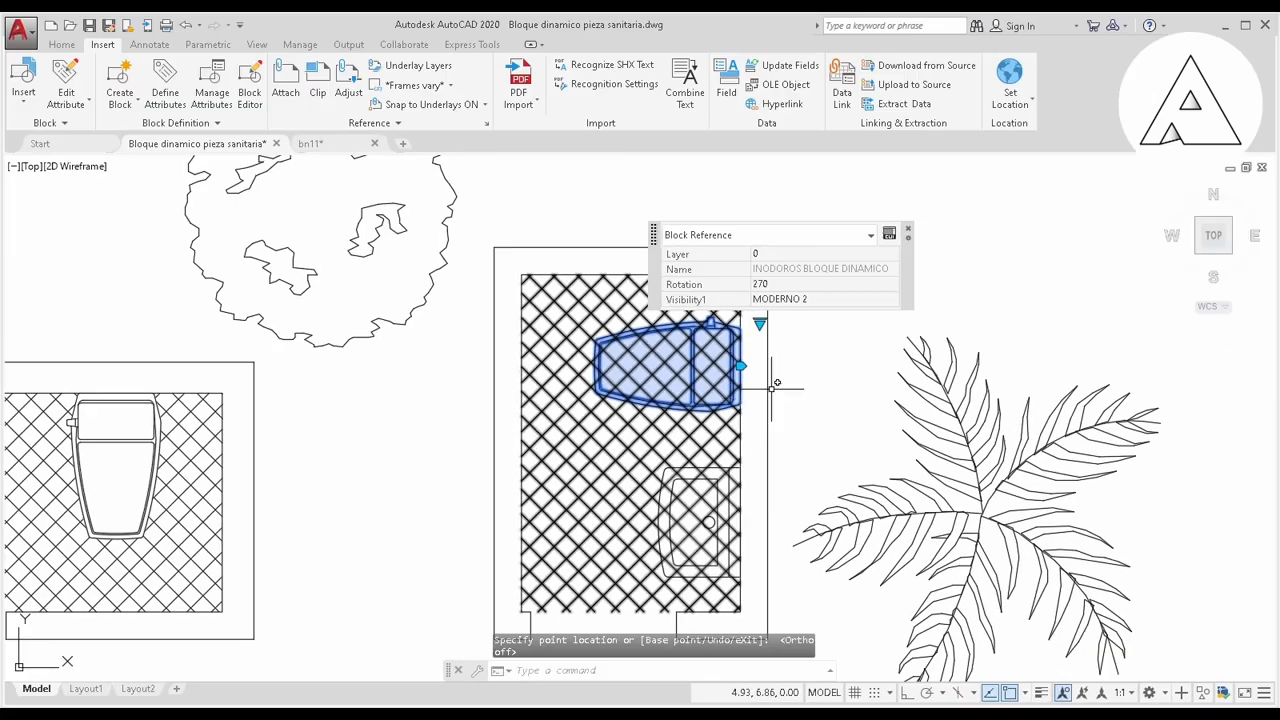
key(Escape)
Cycle the wall-aligned toilet through the MODERNO and SIN TANQUE visibility states and leave it on CLASICO
scroll(780, 355, down, 4)
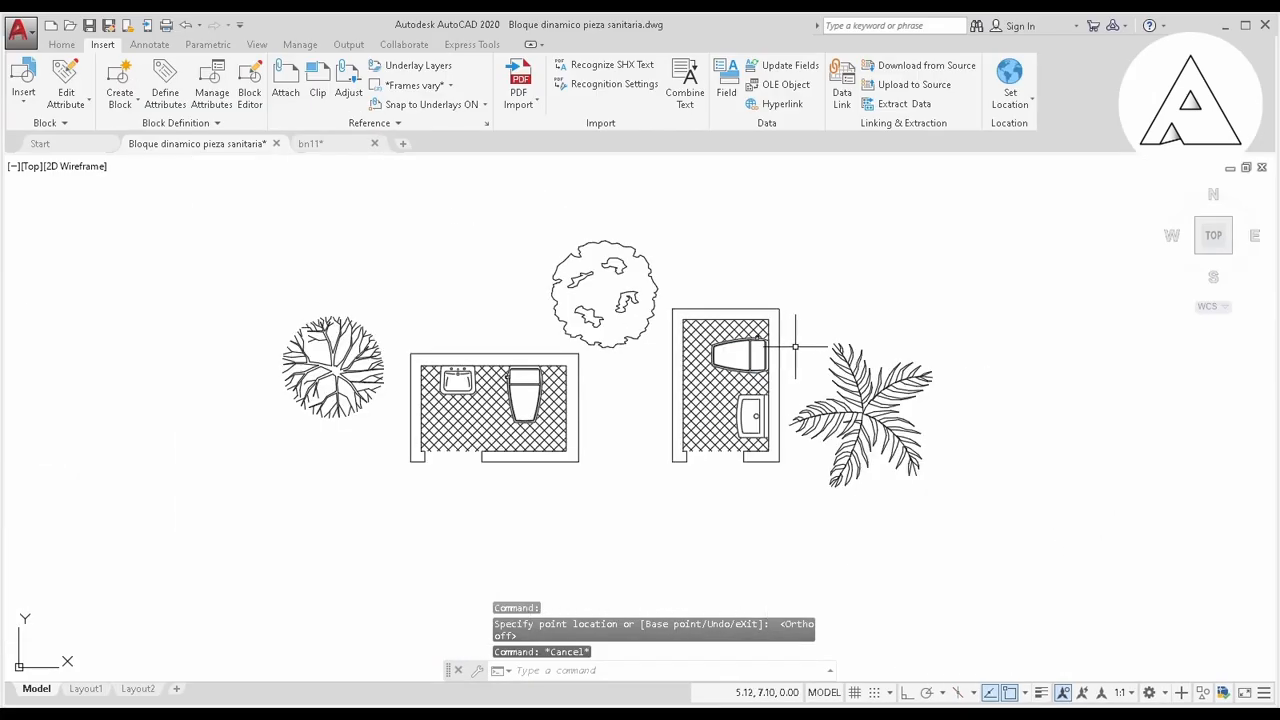
scroll(795, 345, up, 4)
click(752, 340)
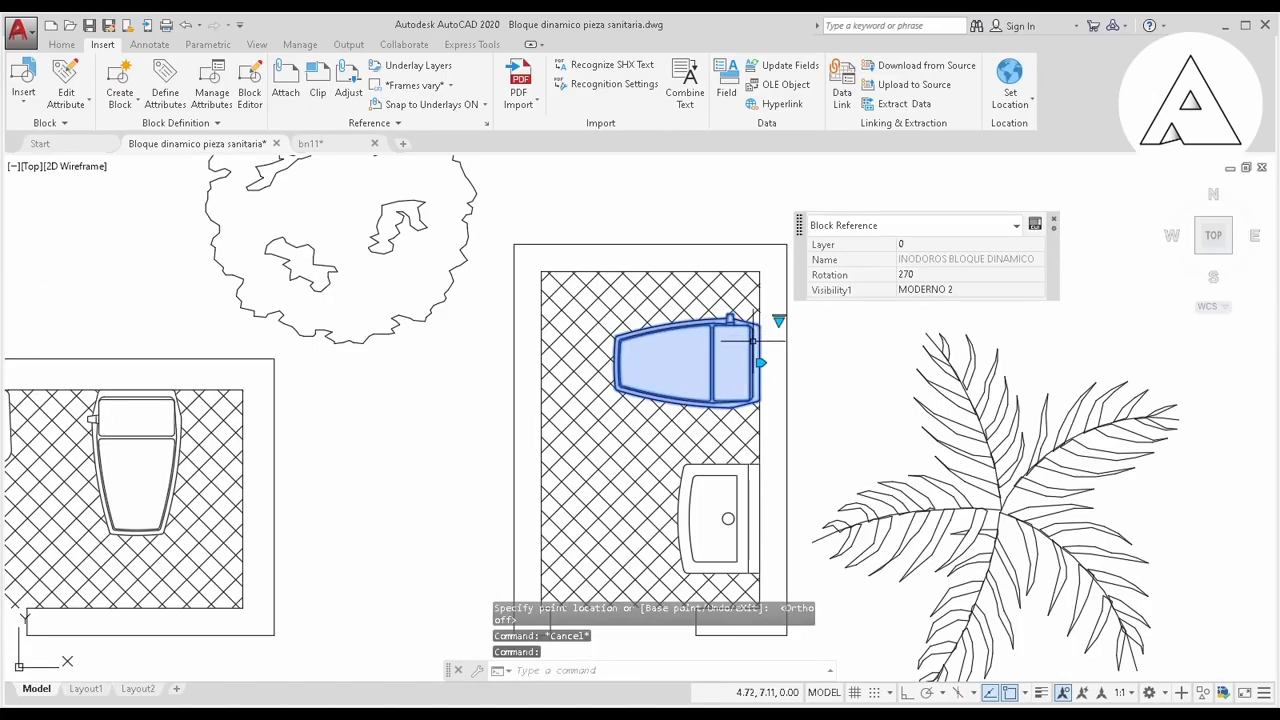
click(778, 320)
click(797, 365)
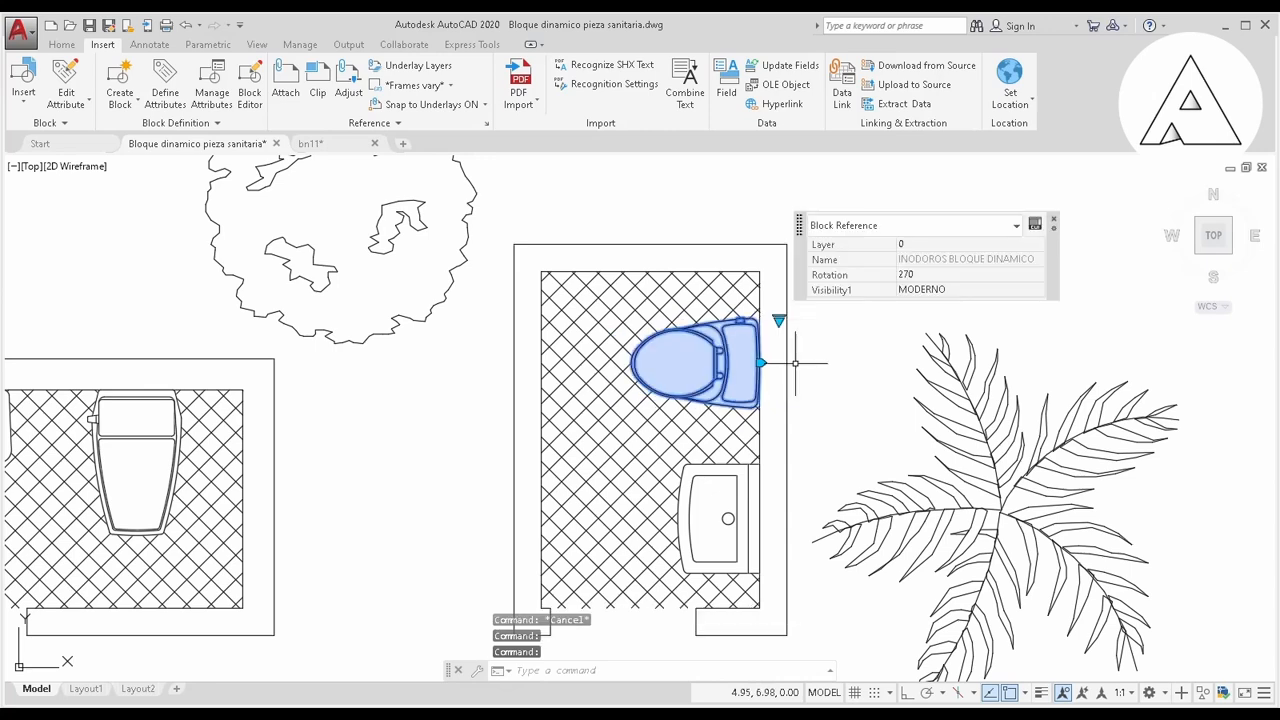
click(779, 321)
click(825, 351)
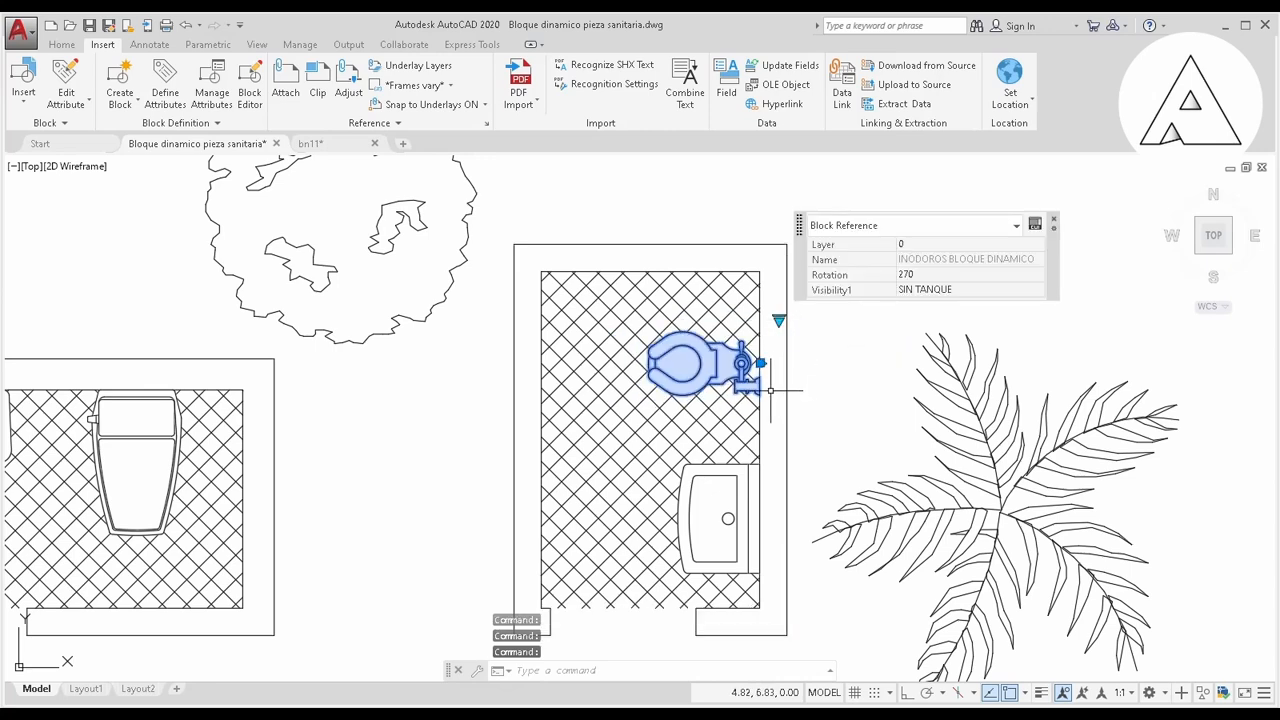
click(778, 320)
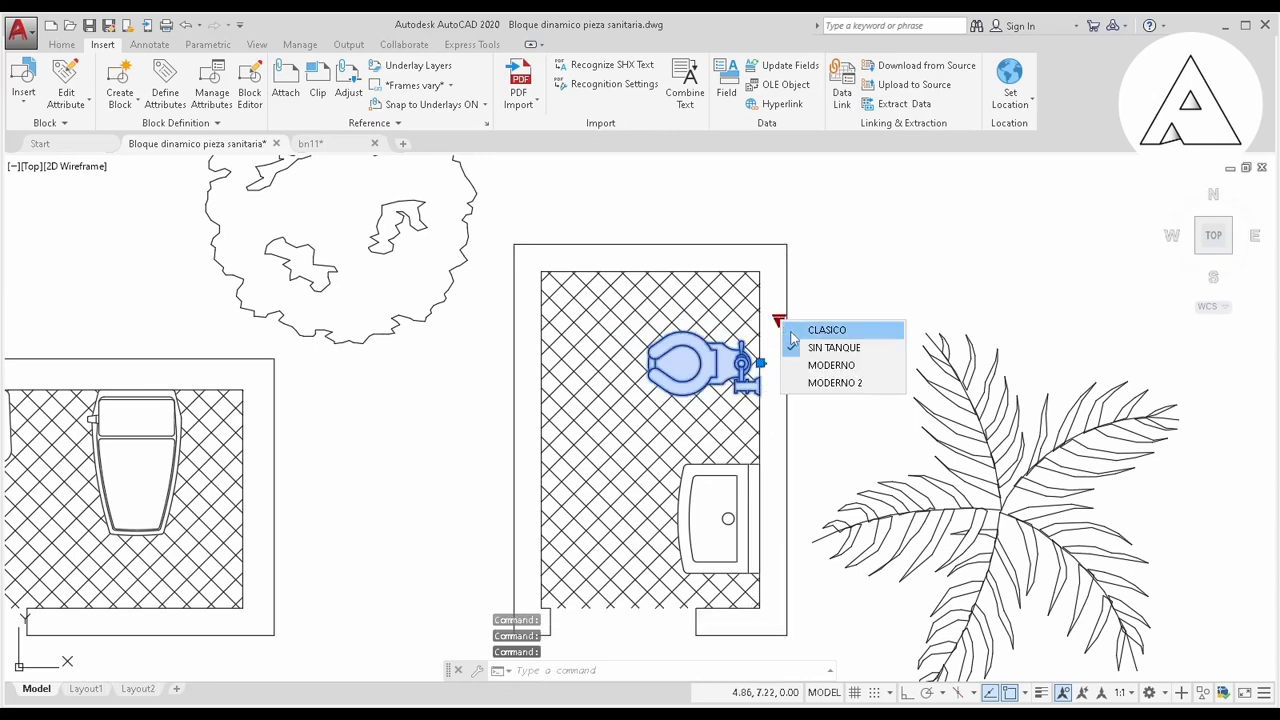
click(826, 331)
key(Escape)
scroll(814, 357, down, 3)
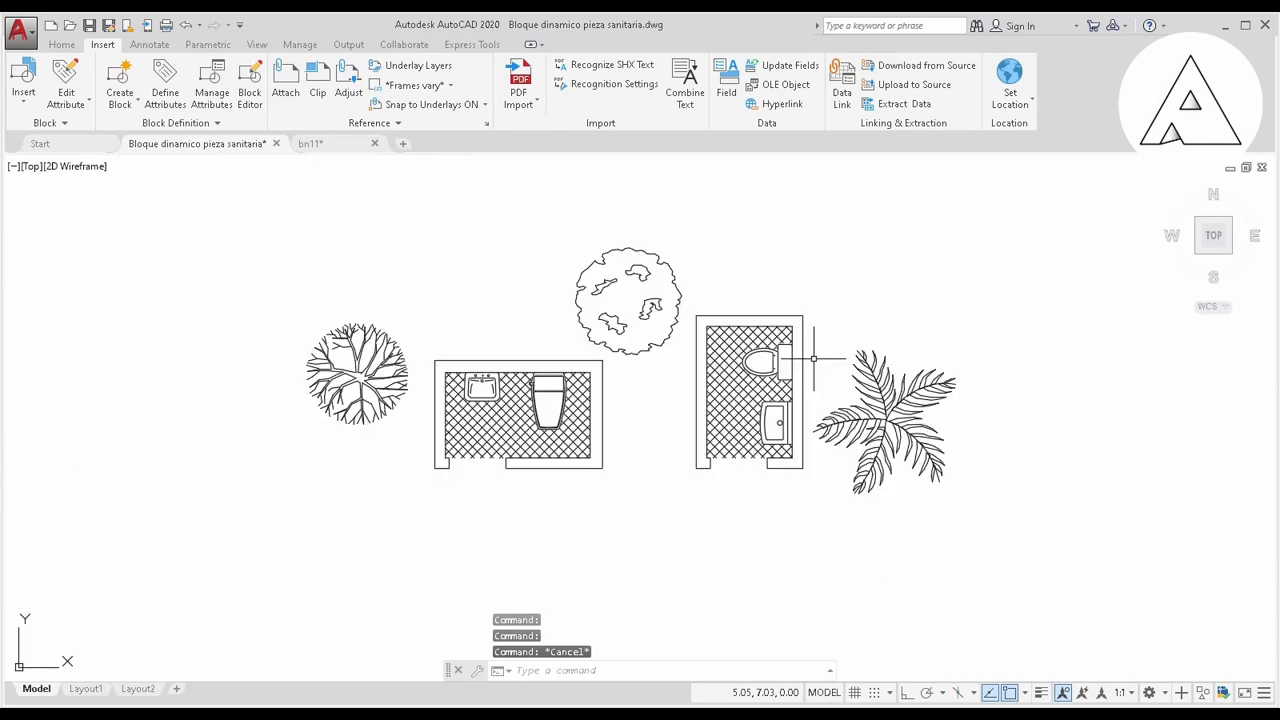
mouse_move(814, 357)
middle_down()
mouse_move(886, 403)
mouse_move(898, 379)
mouse_move(866, 326)
middle_up()
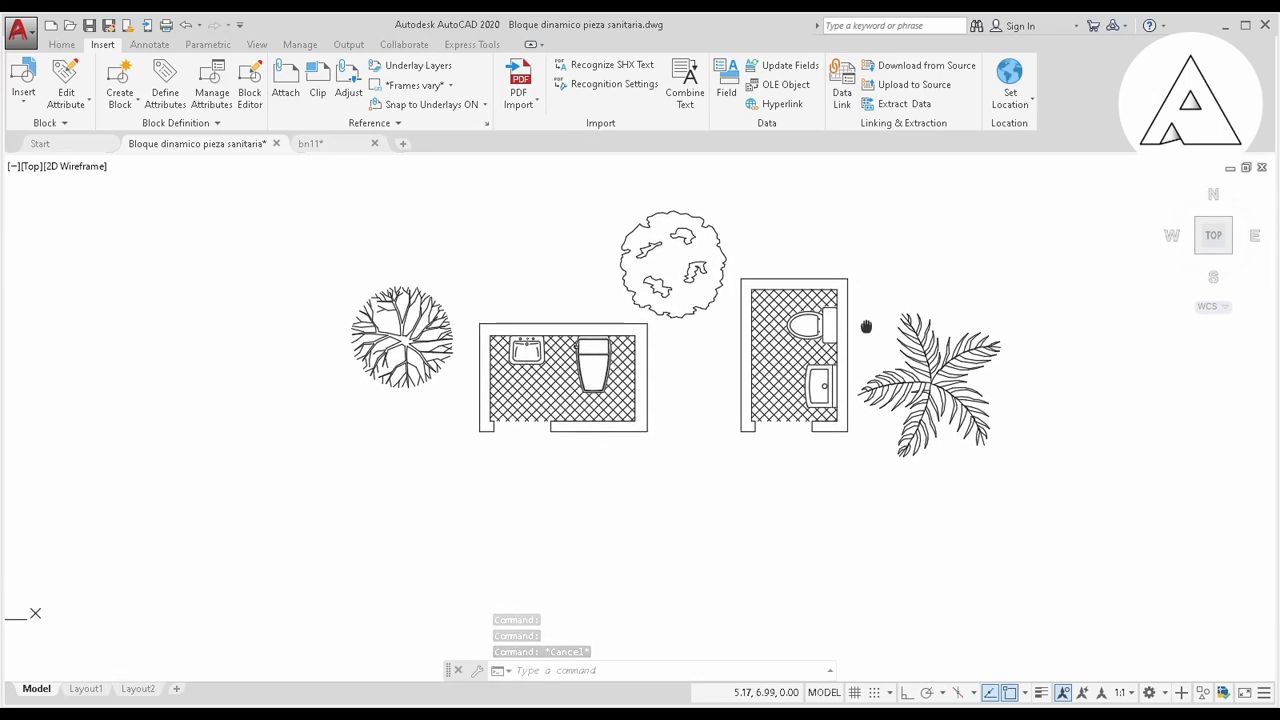
middle_drag(666, 443, 665, 451)
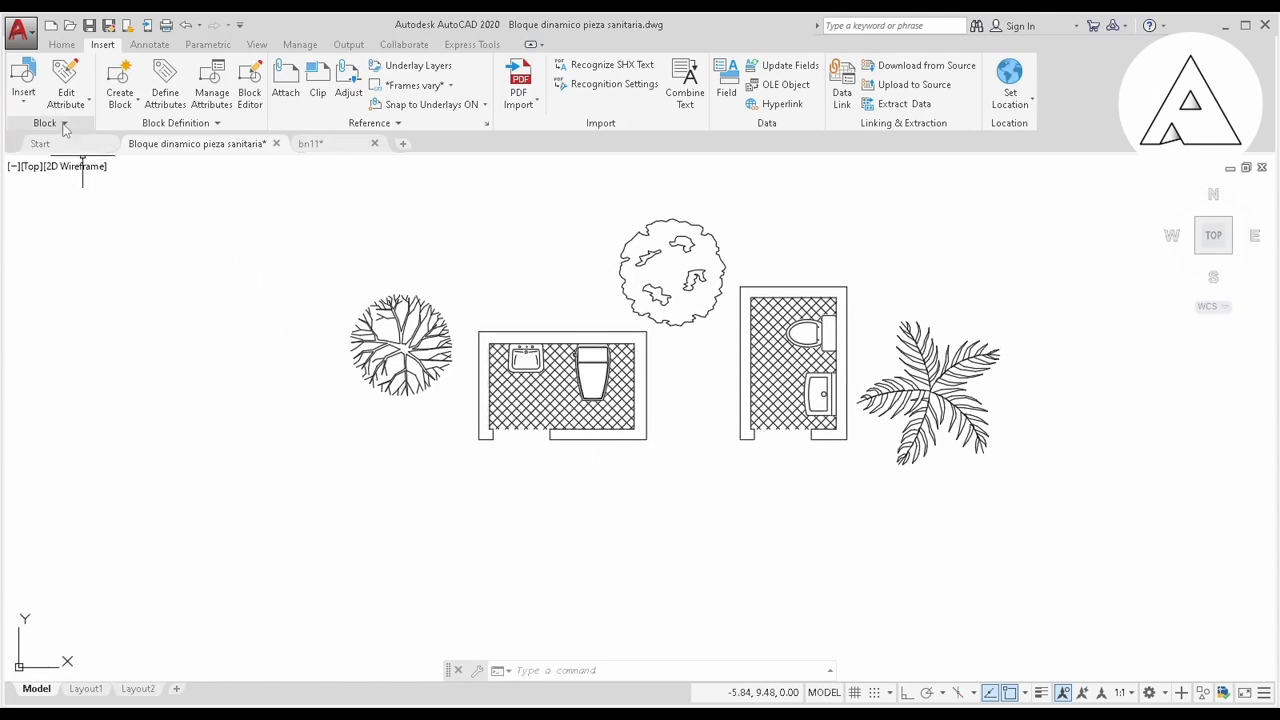
In the bn11 drawing, copy the third toilet of the first row with a base point at the midpoint of its tank's rear edge
mouse_move(323, 148)
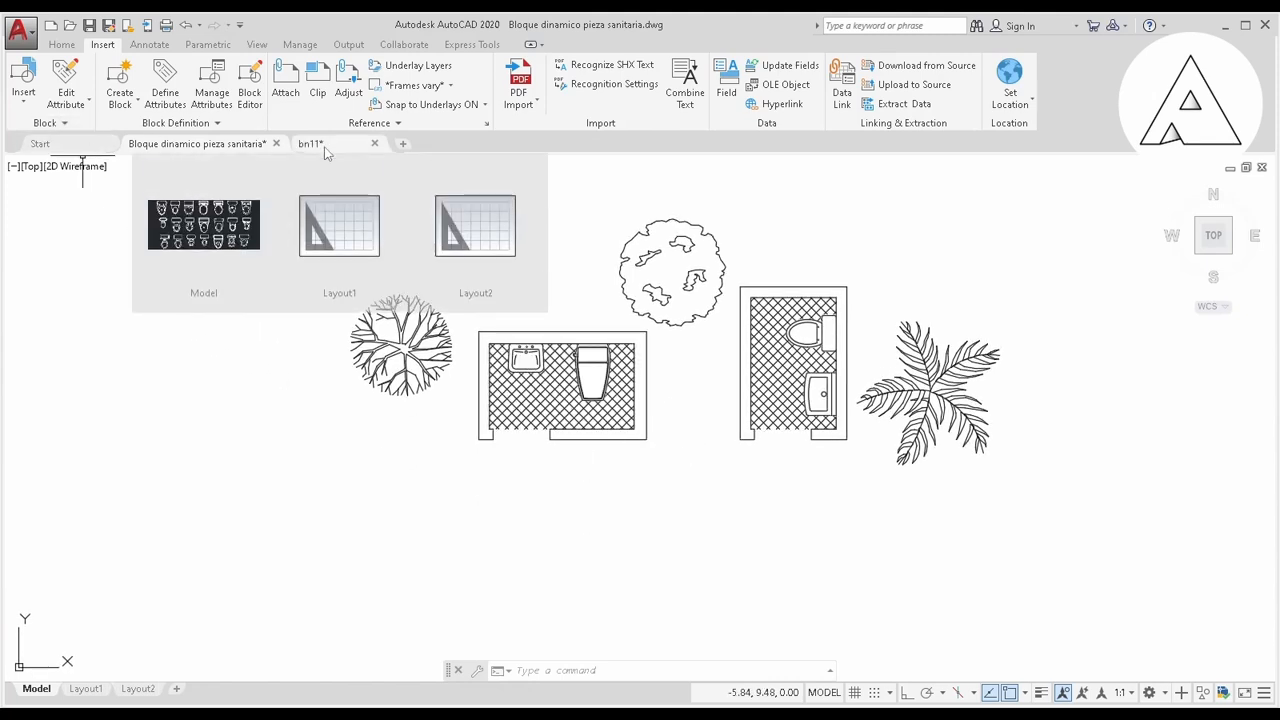
click(323, 147)
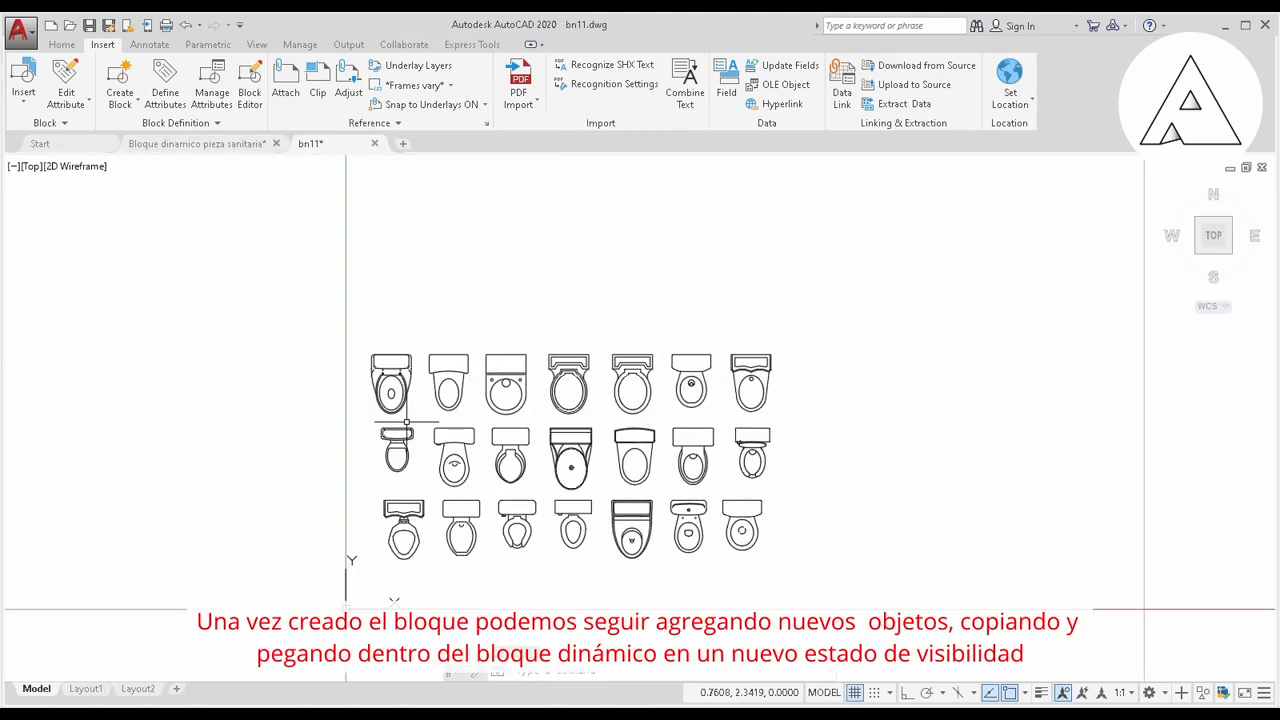
click(504, 384)
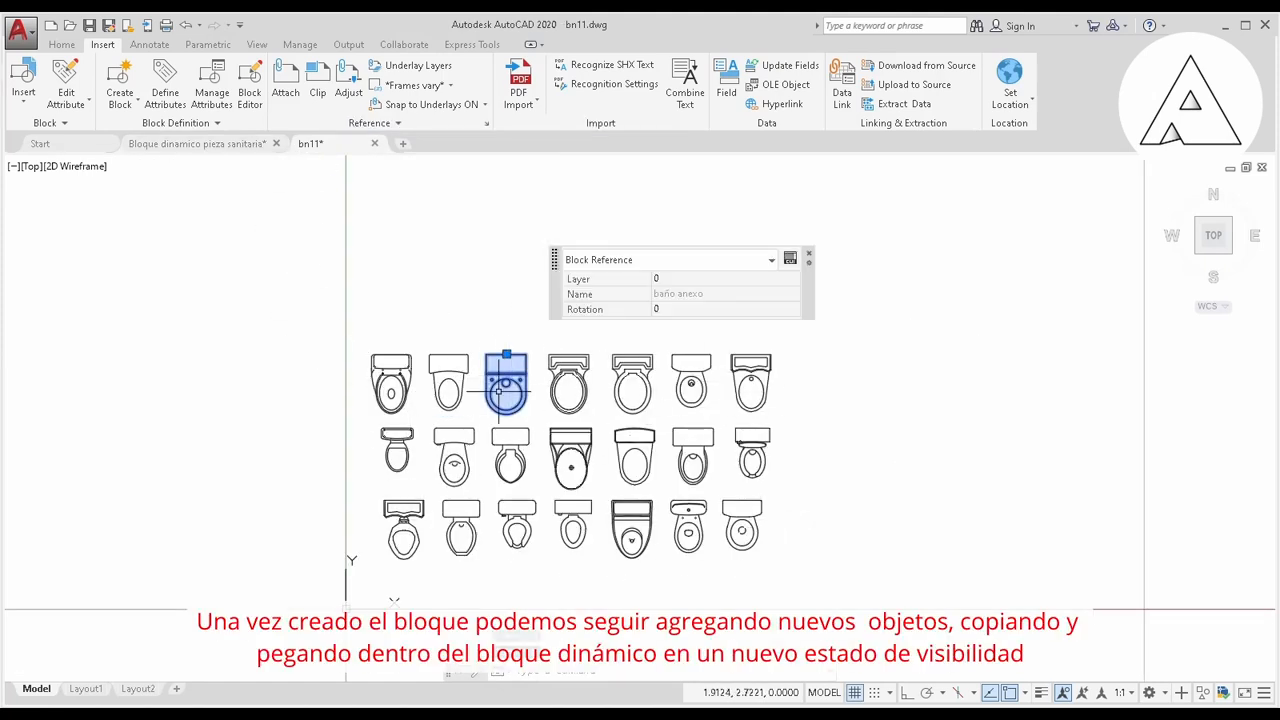
scroll(498, 391, up, 4)
right_click(483, 245)
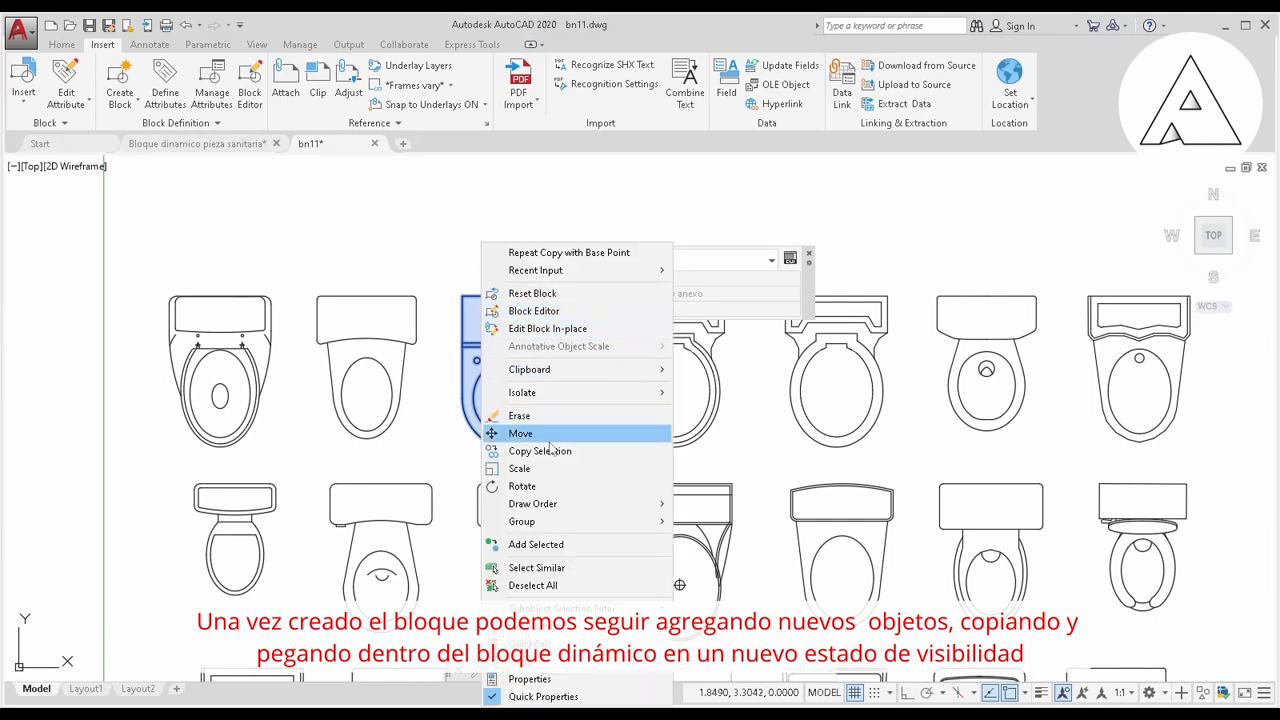
mouse_move(577, 371)
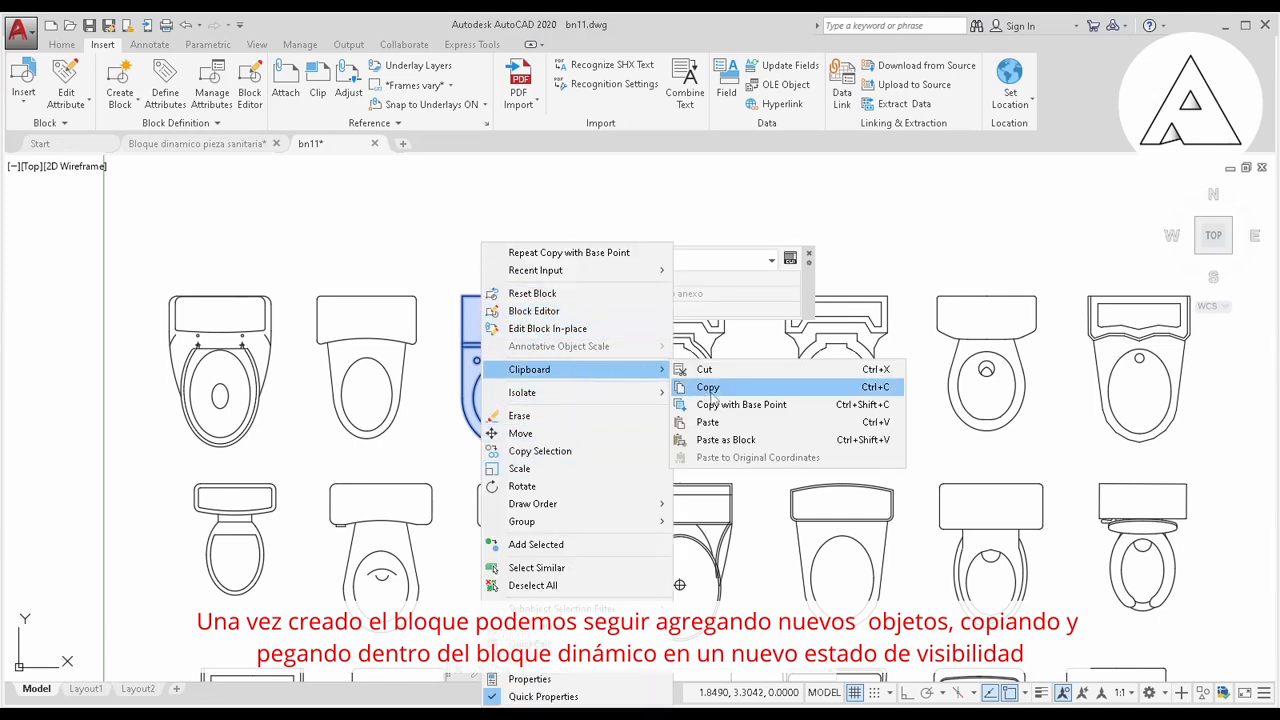
click(727, 404)
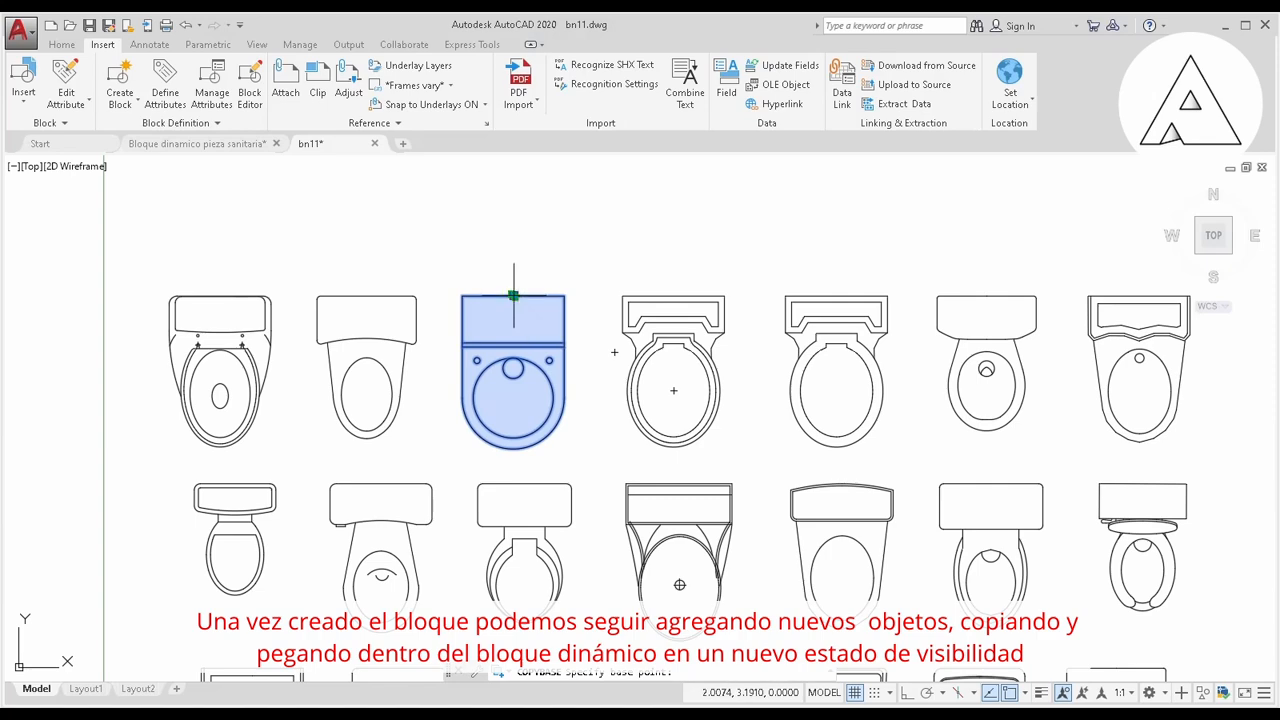
click(513, 296)
scroll(522, 352, down, 2)
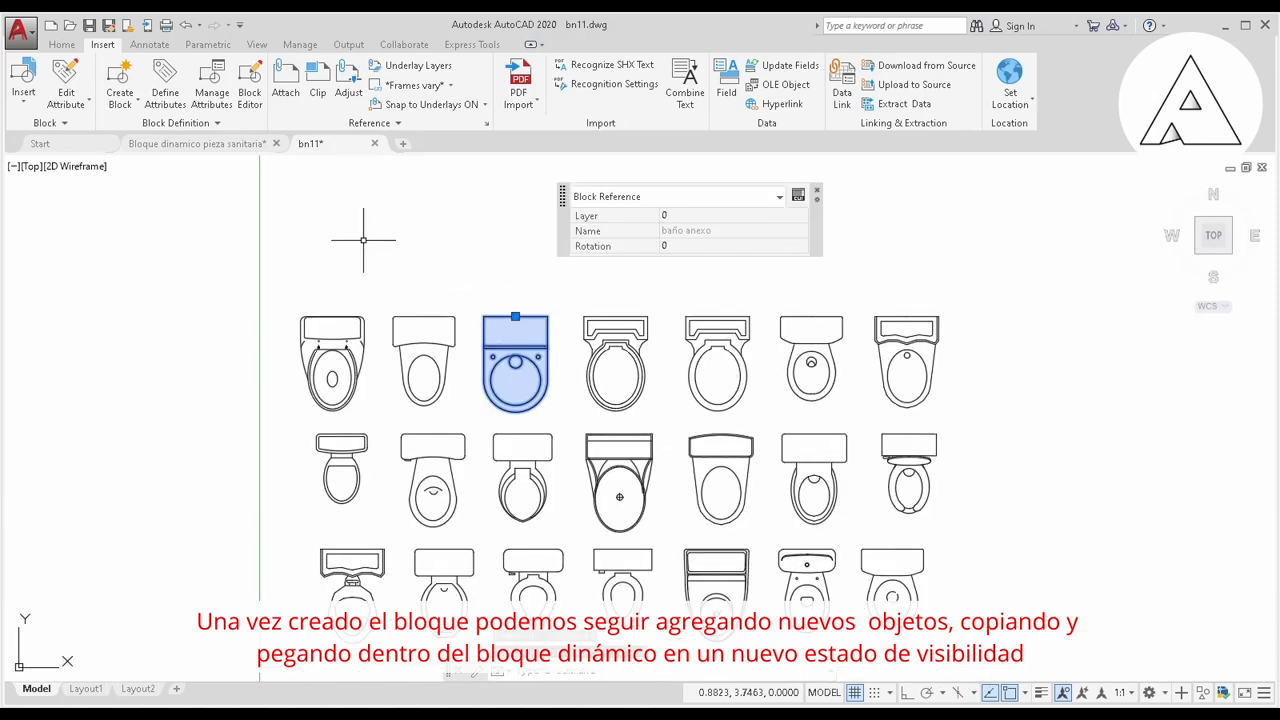
Return to the Bloque dinamico pieza sanitaria drawing and open the INODOROS BLOQUE DINAMICO definition for editing
click(212, 145)
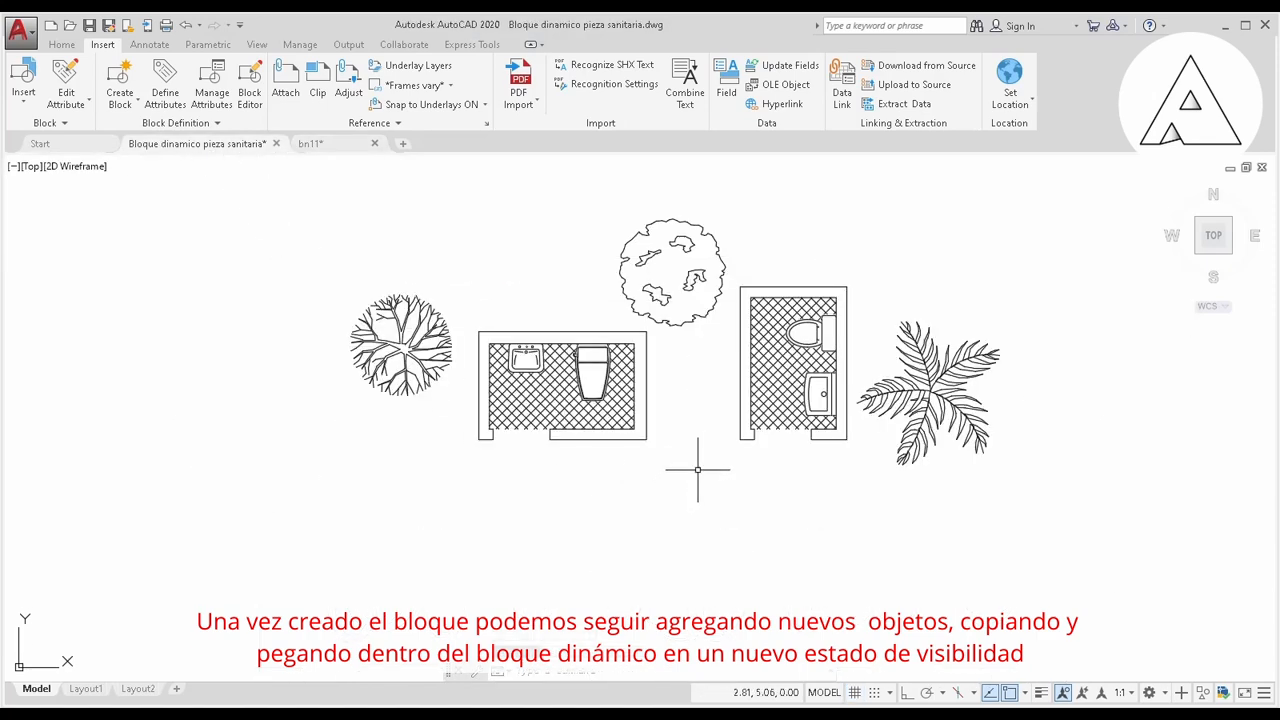
scroll(566, 443, down, 2)
scroll(563, 409, up, 4)
middle_drag(557, 399, 667, 428)
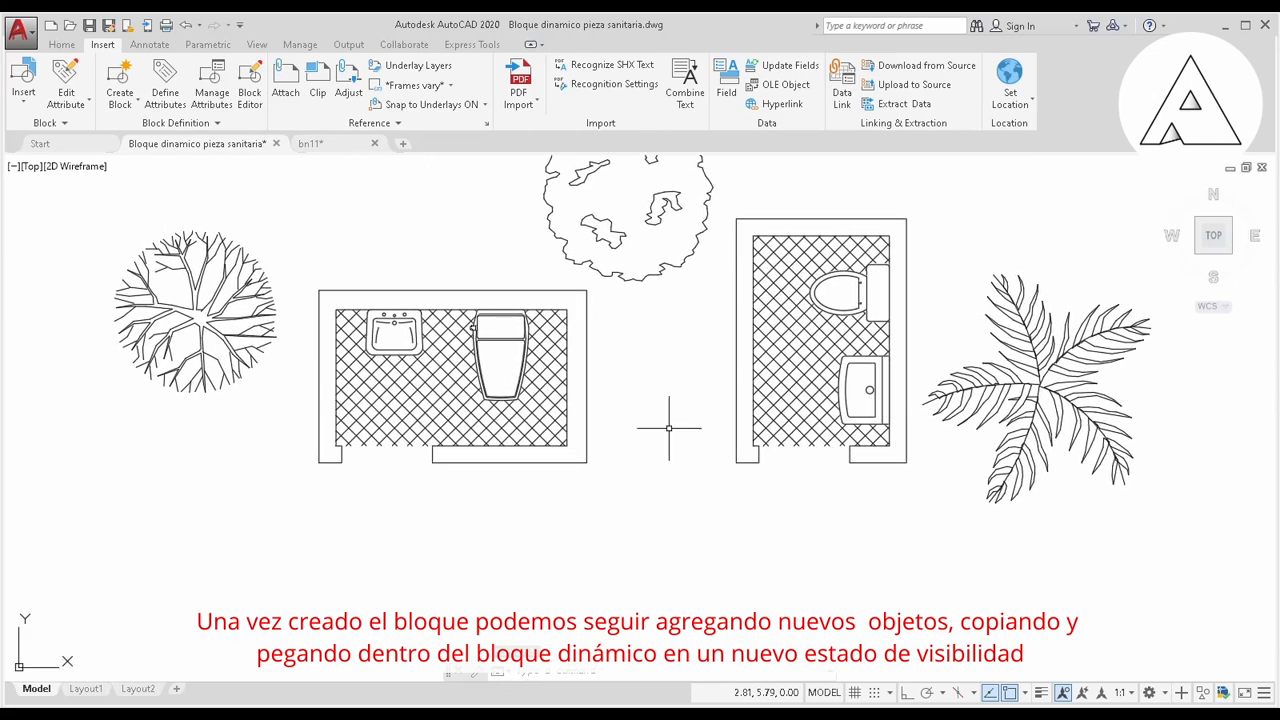
click(493, 342)
double_click(493, 341)
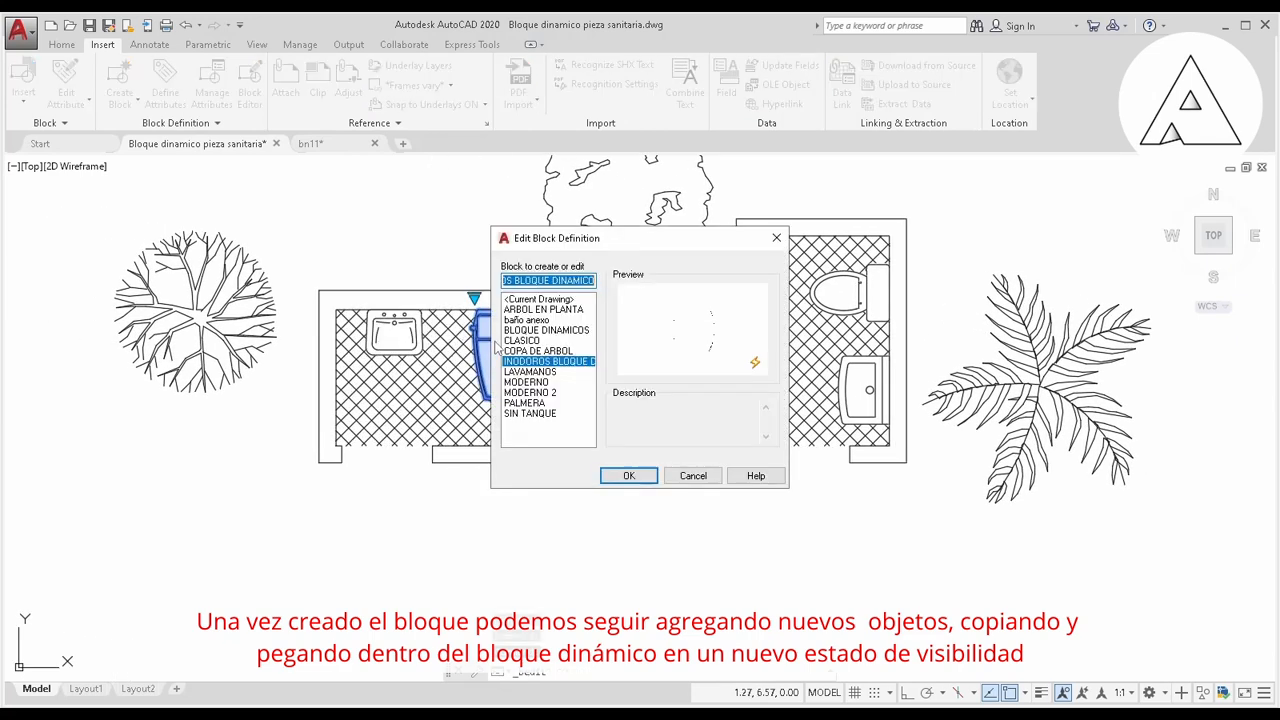
click(645, 479)
scroll(660, 480, down, 3)
mouse_move(700, 514)
middle_down()
mouse_move(701, 475)
mouse_move(679, 447)
middle_up()
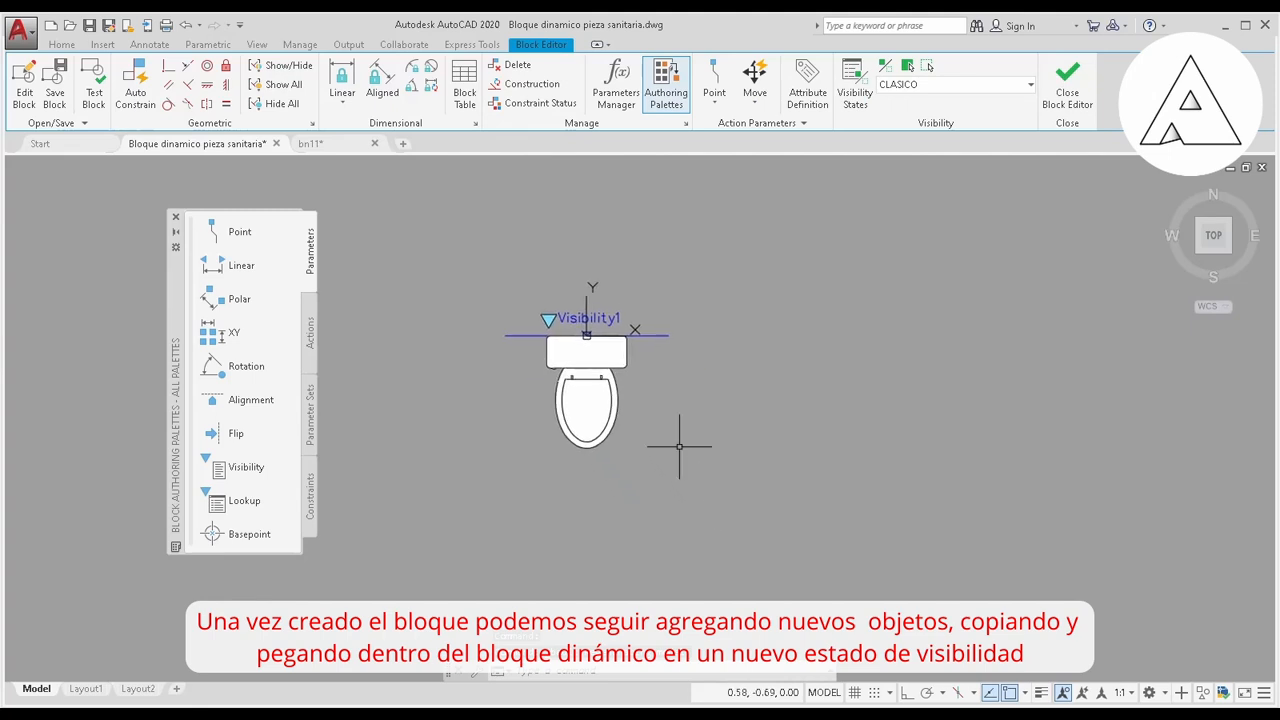
Create the visibility state MODERNO 3, leaving the visibility of existing objects unchanged, and keep it current
click(856, 100)
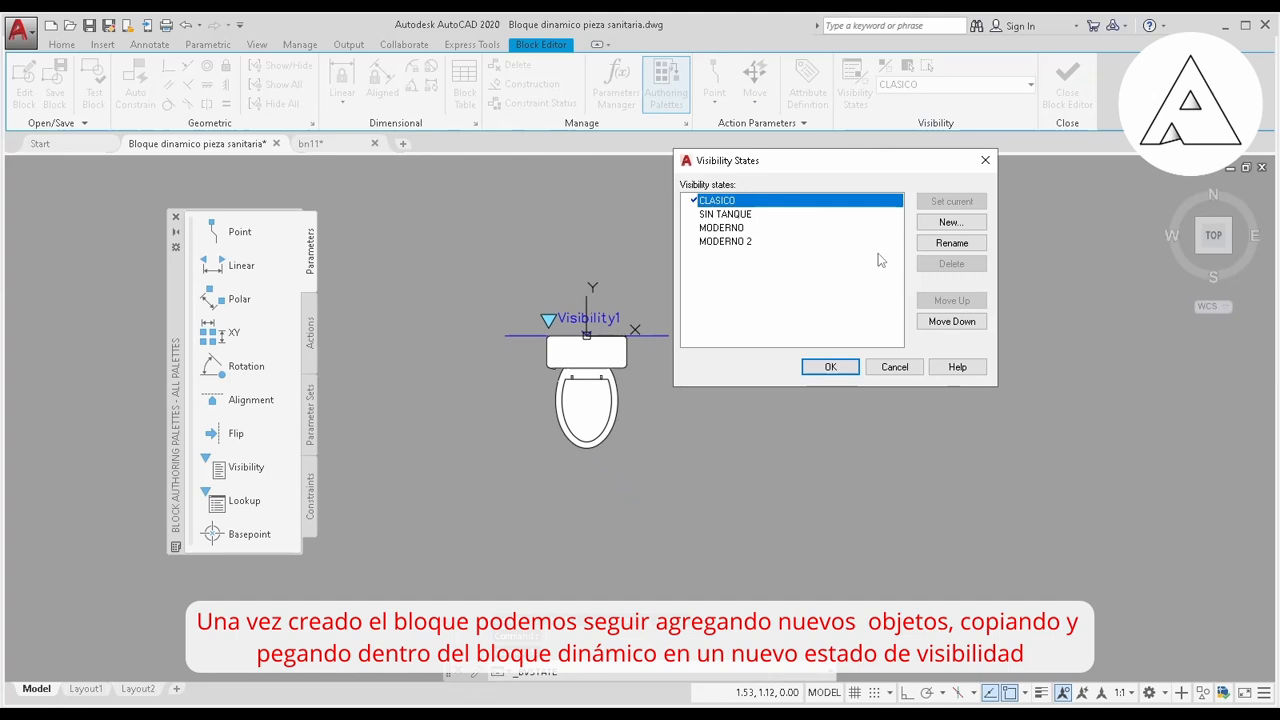
click(951, 222)
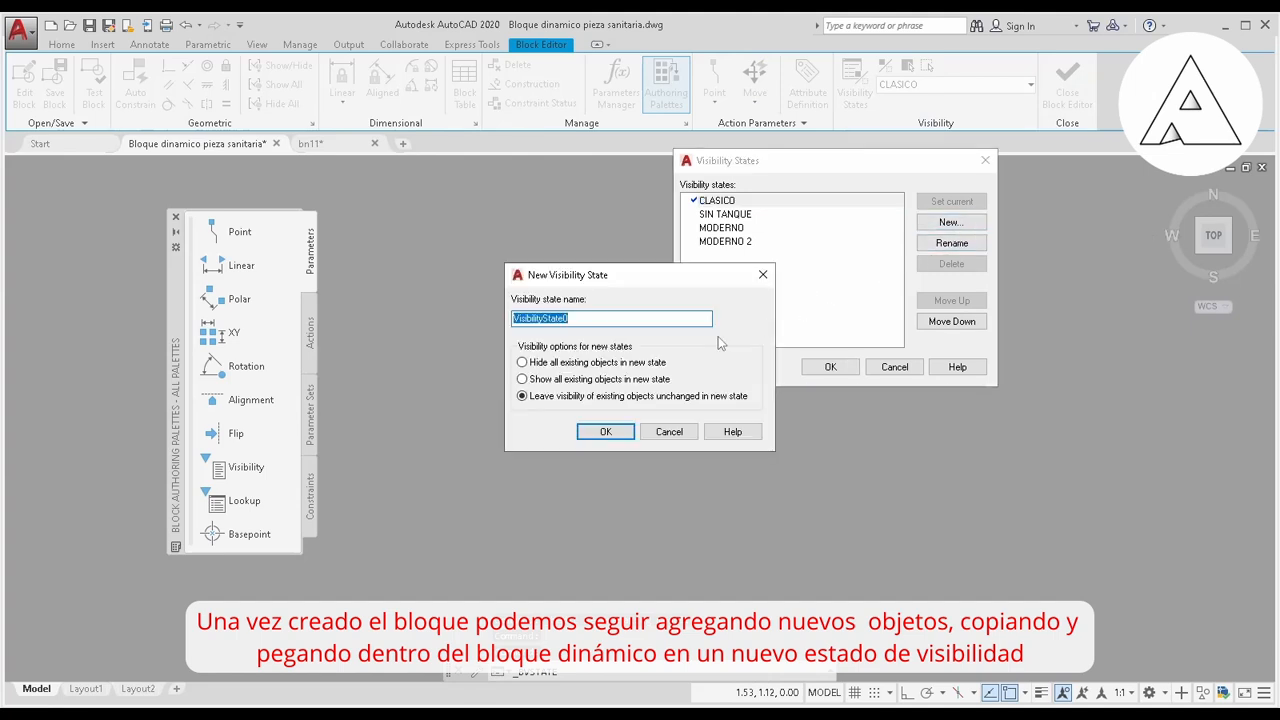
text(MODERNO 3)
key(Return)
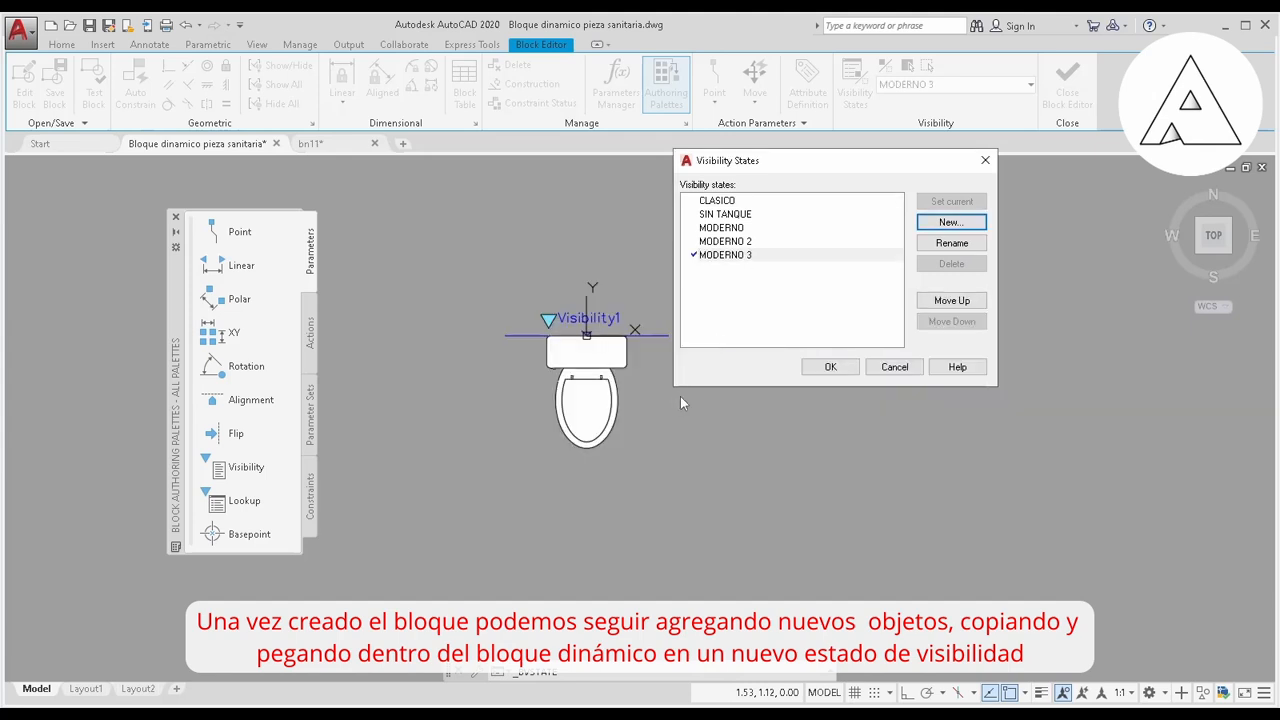
click(826, 367)
click(950, 86)
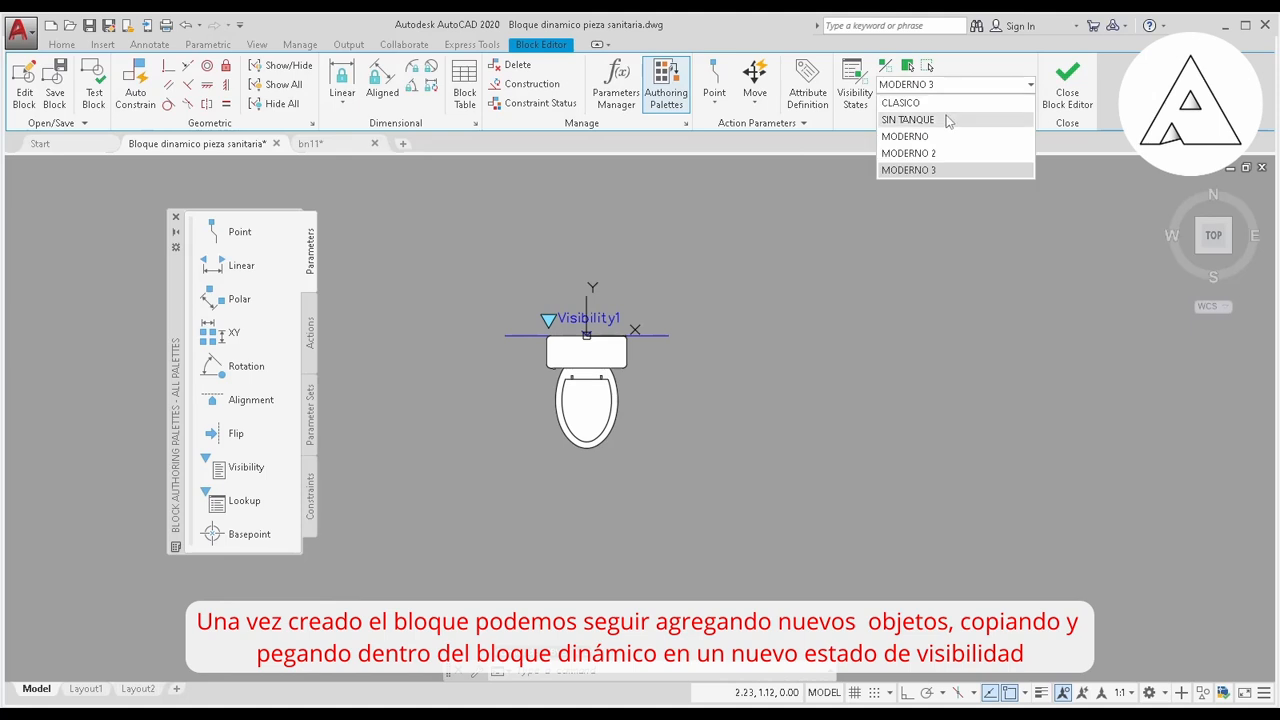
click(943, 171)
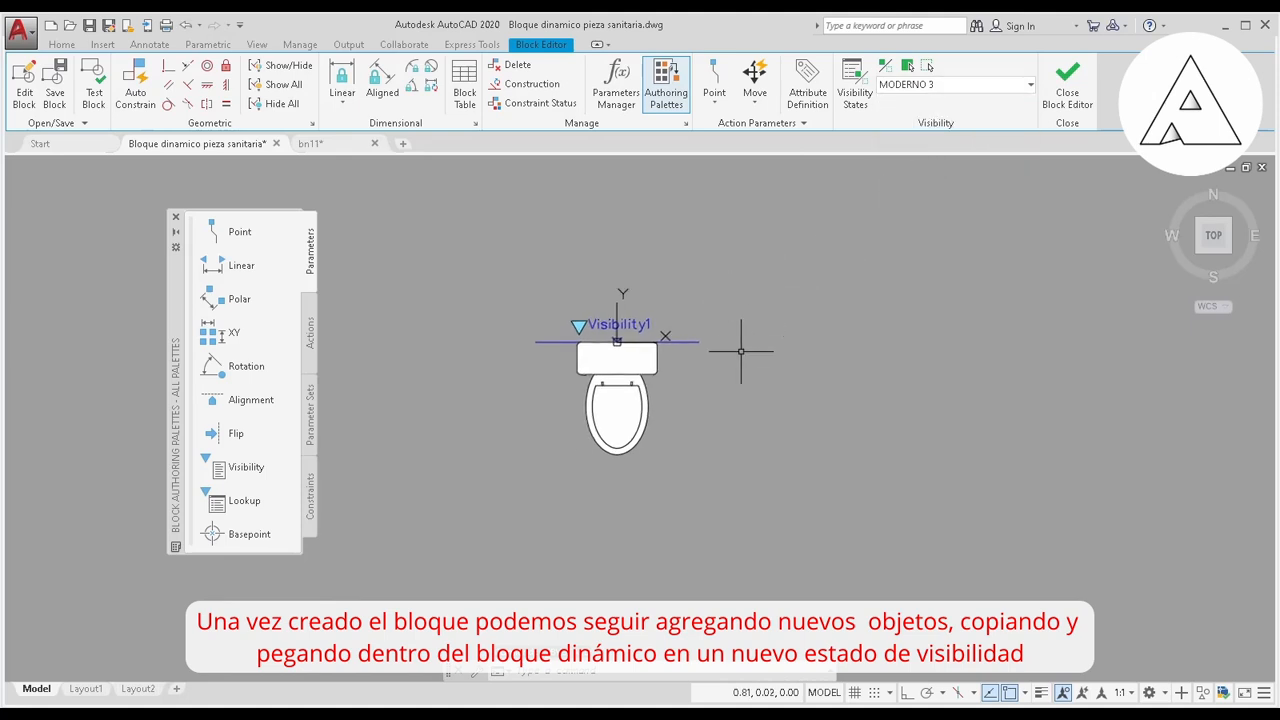
Paste the copied toilet into the MODERNO 3 state, to the right of the existing toilet
scroll(743, 349, up, 2)
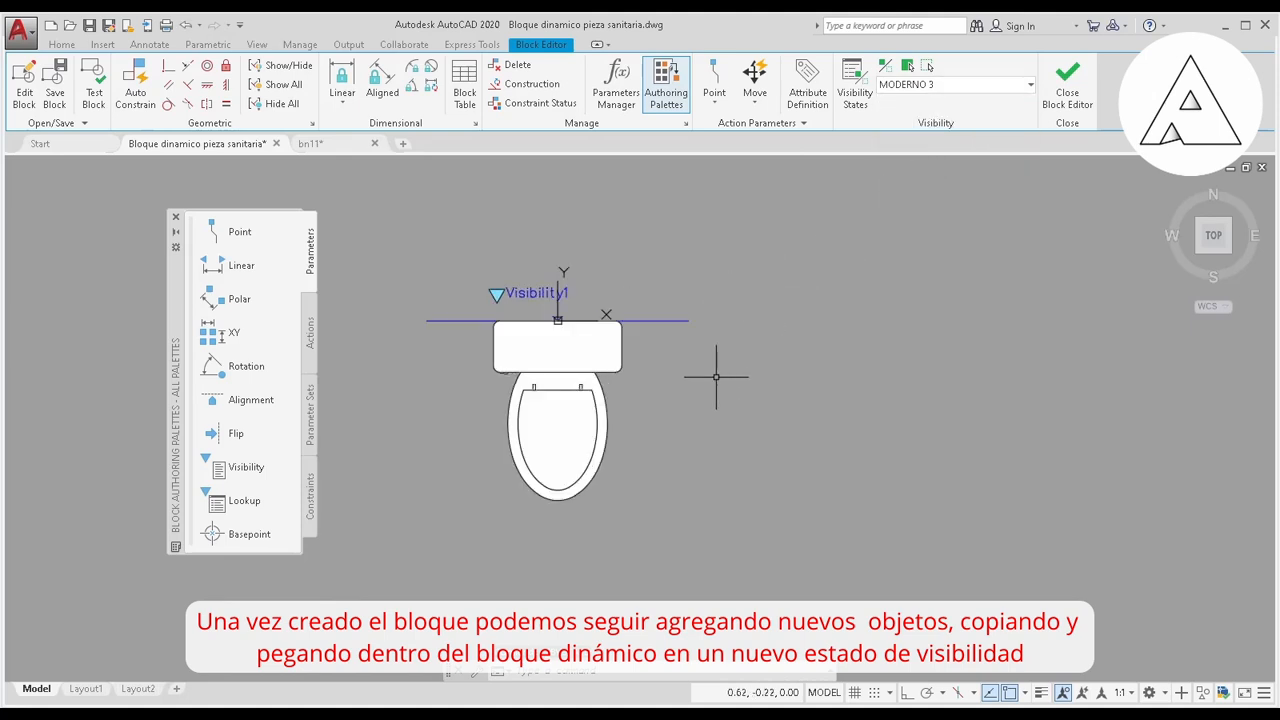
right_click(786, 342)
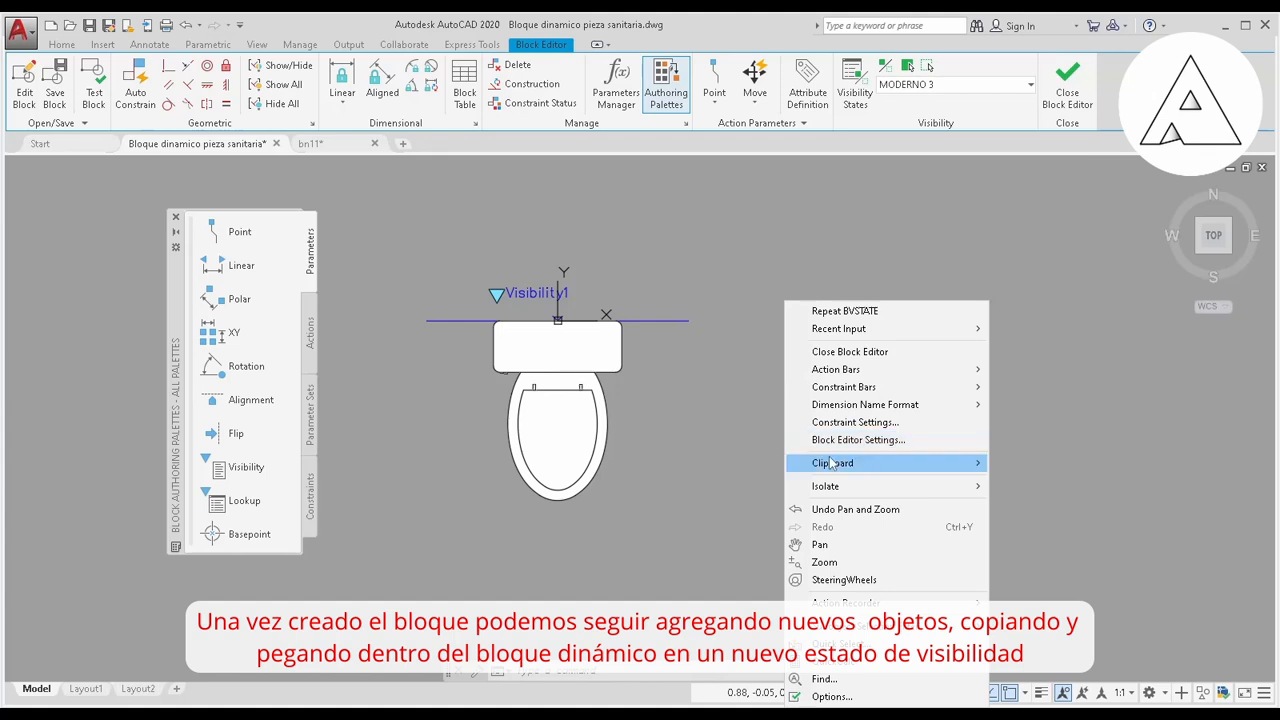
mouse_move(832, 463)
click(1040, 517)
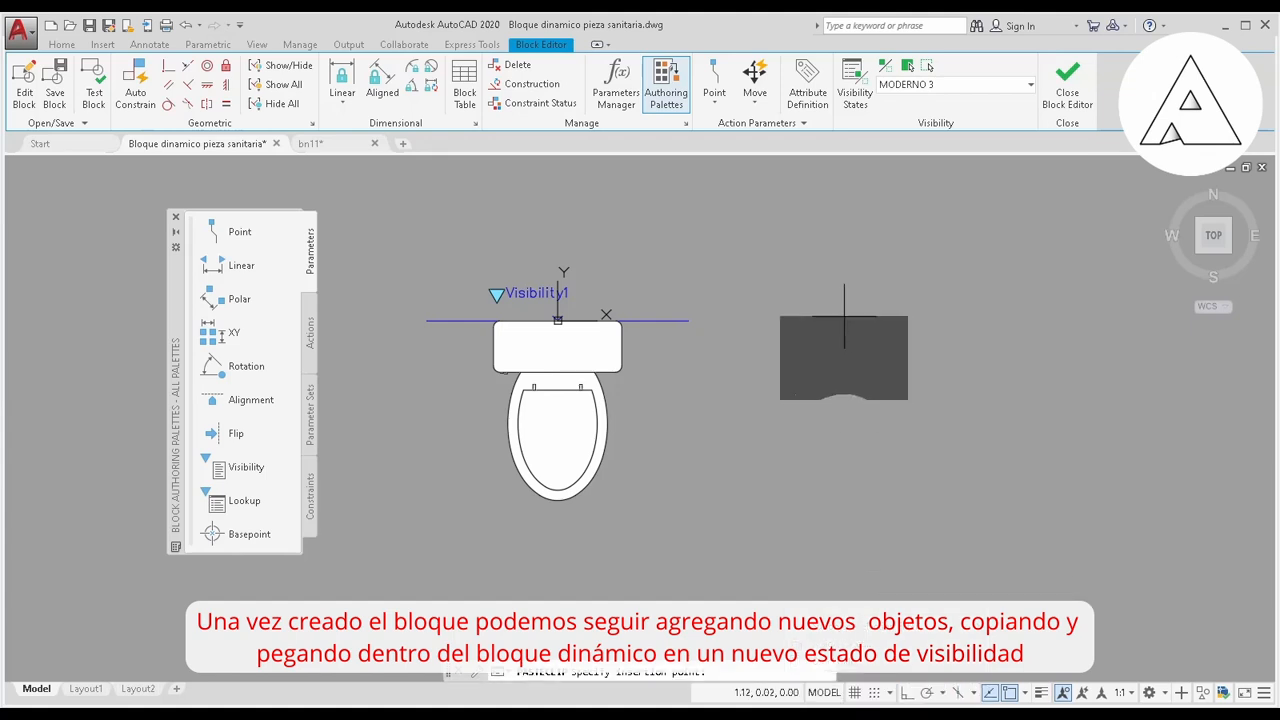
click(841, 318)
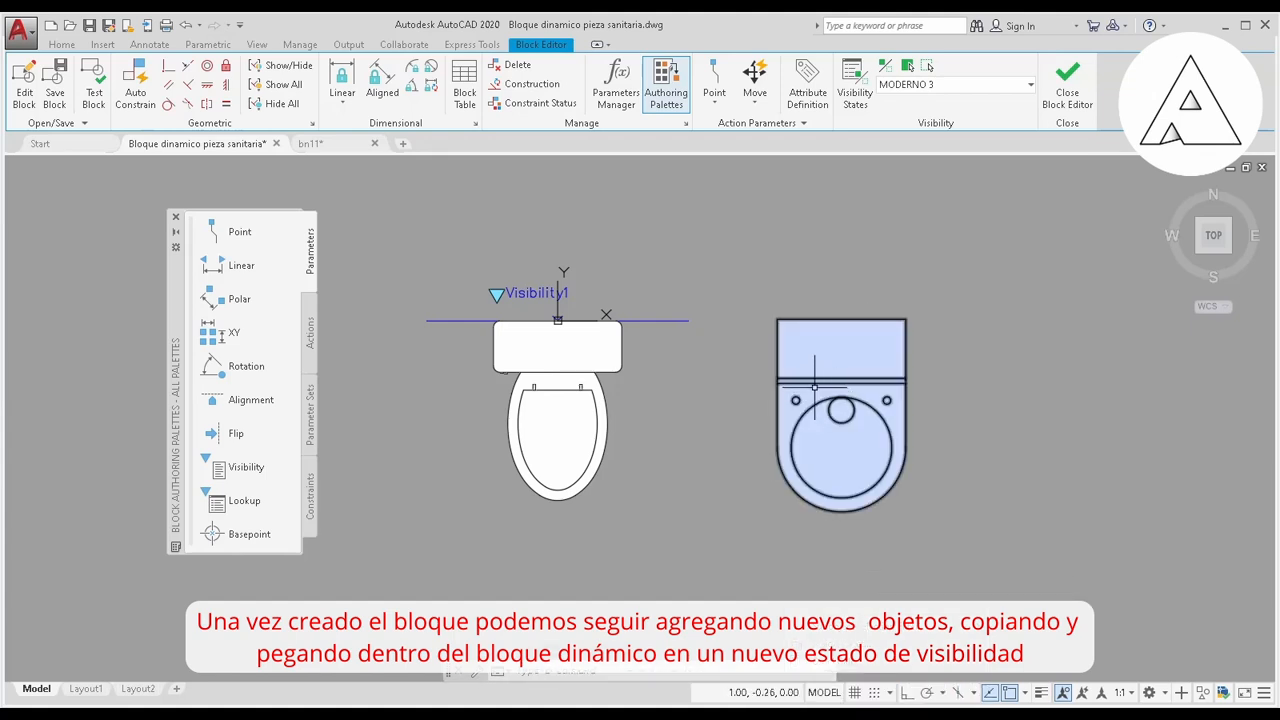
mouse_move(714, 345)
middle_down()
mouse_move(712, 318)
mouse_move(722, 332)
middle_up()
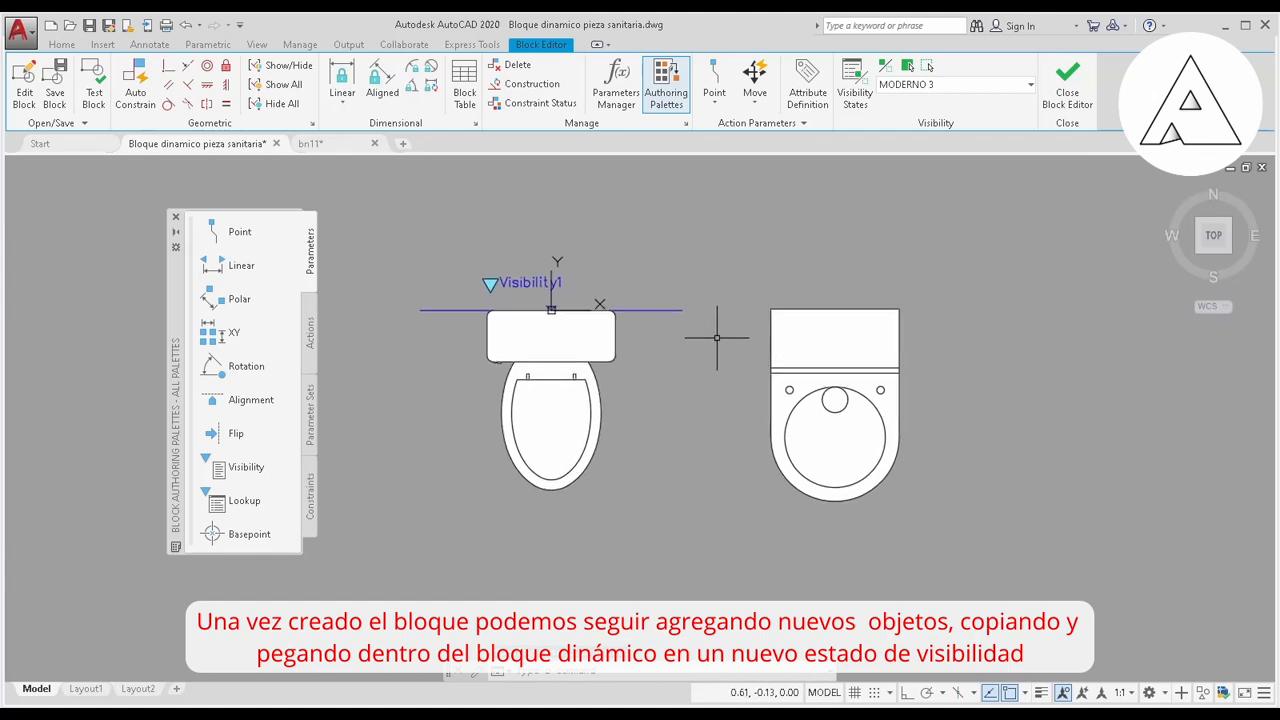
Hide the CLASICO toilet in the MODERNO 3 state and move the pasted toilet from its rear edge midpoint to 0,0,0
click(613, 353)
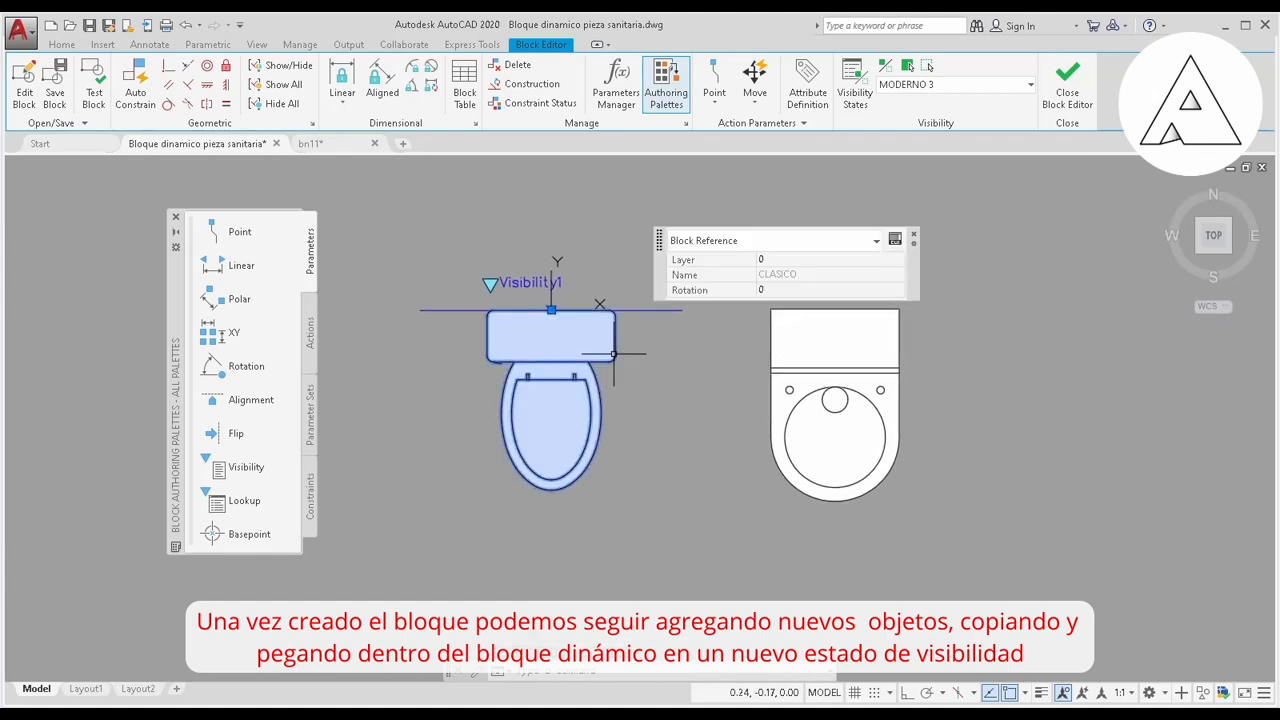
click(927, 67)
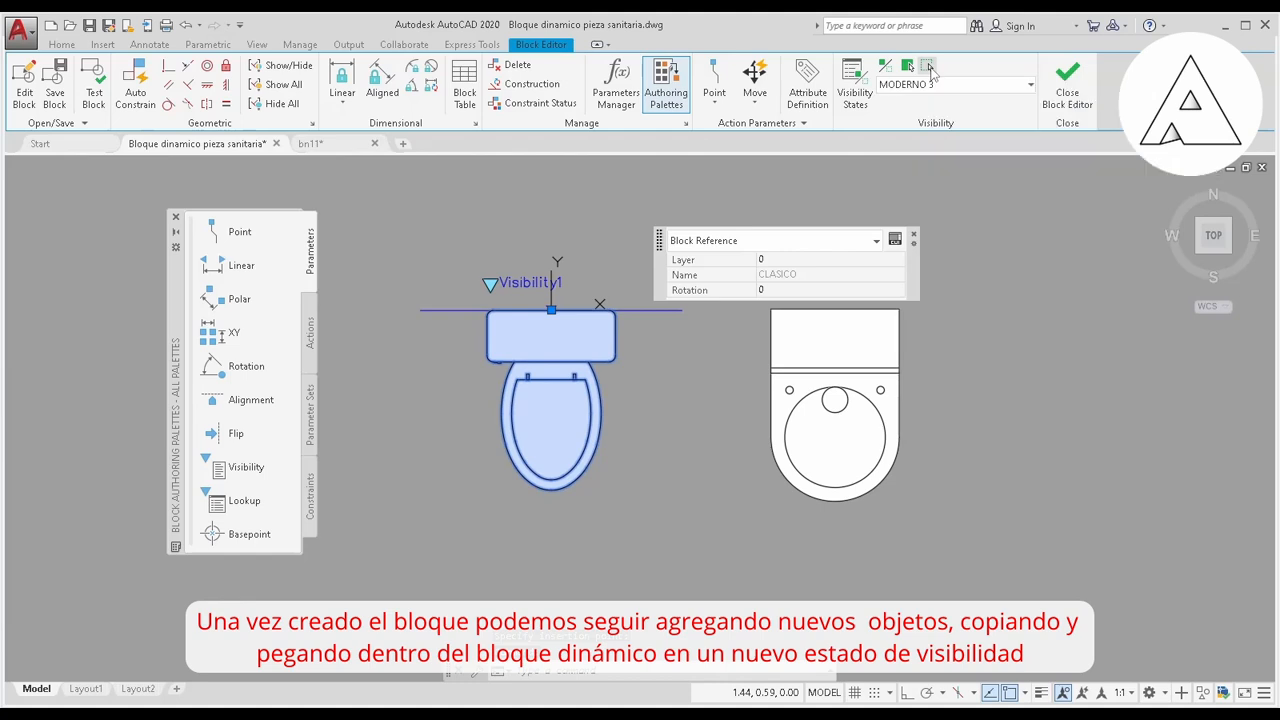
click(746, 309)
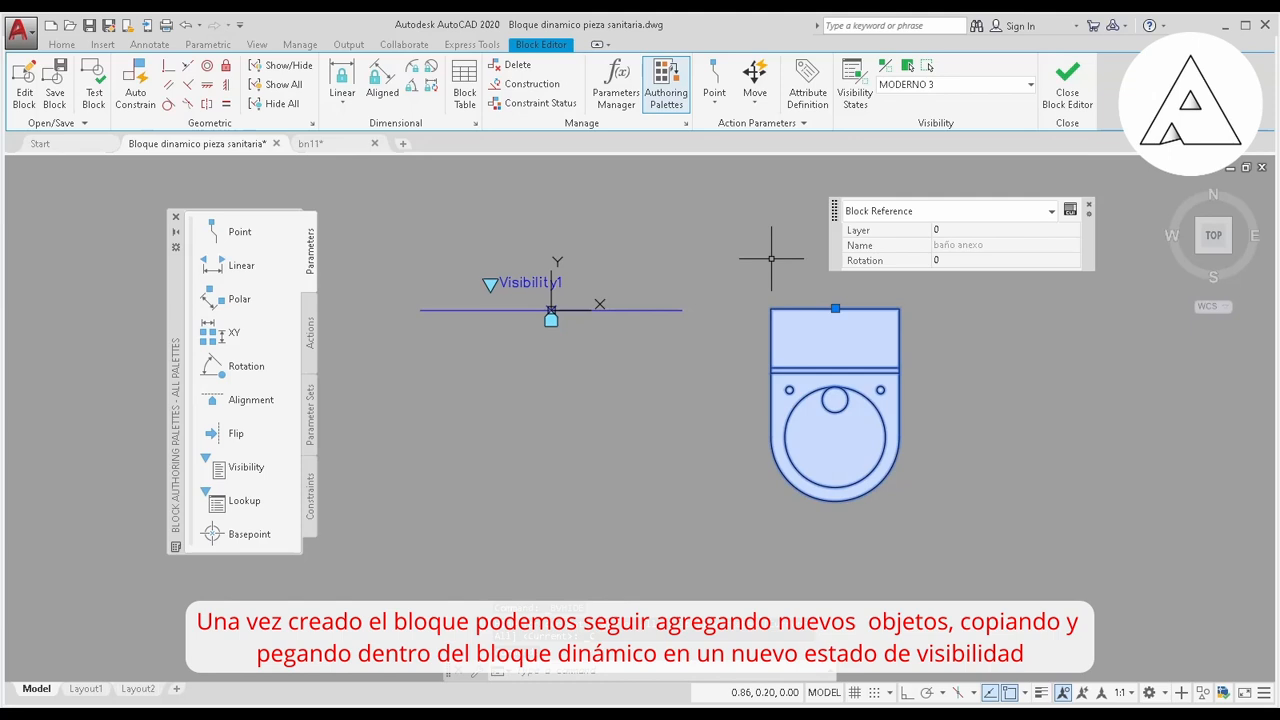
text(m)
key(Return)
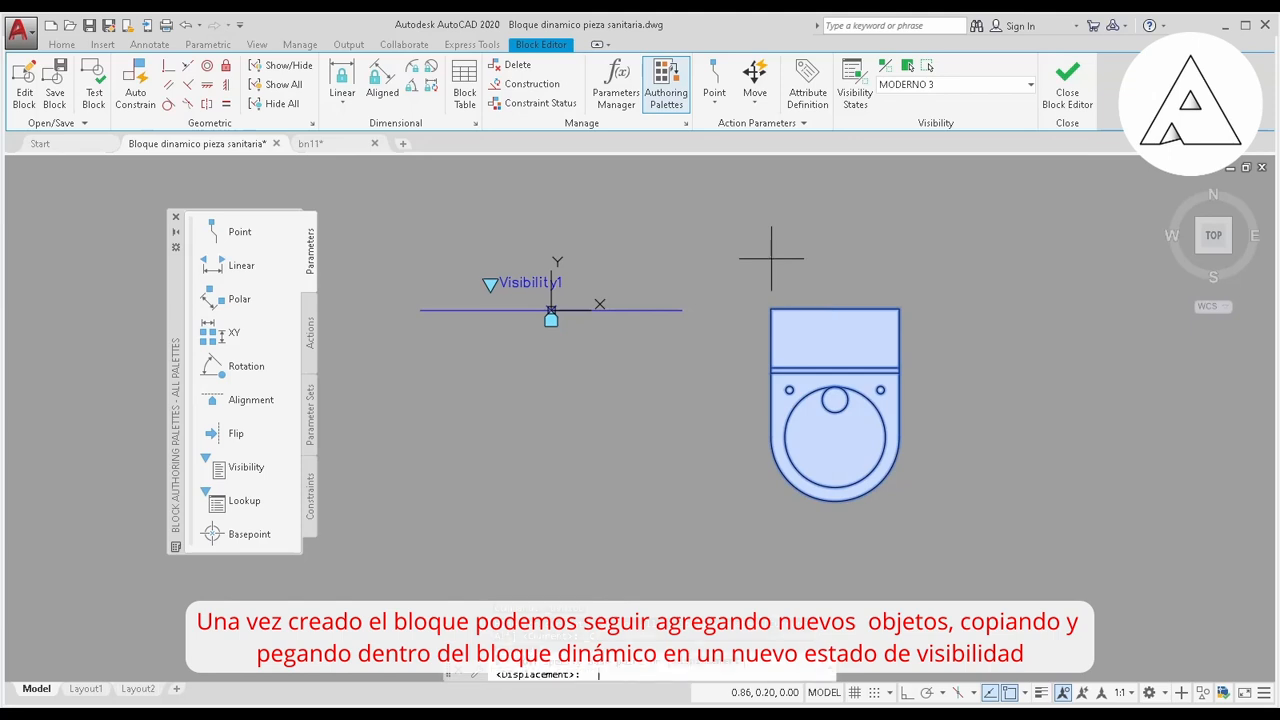
click(836, 309)
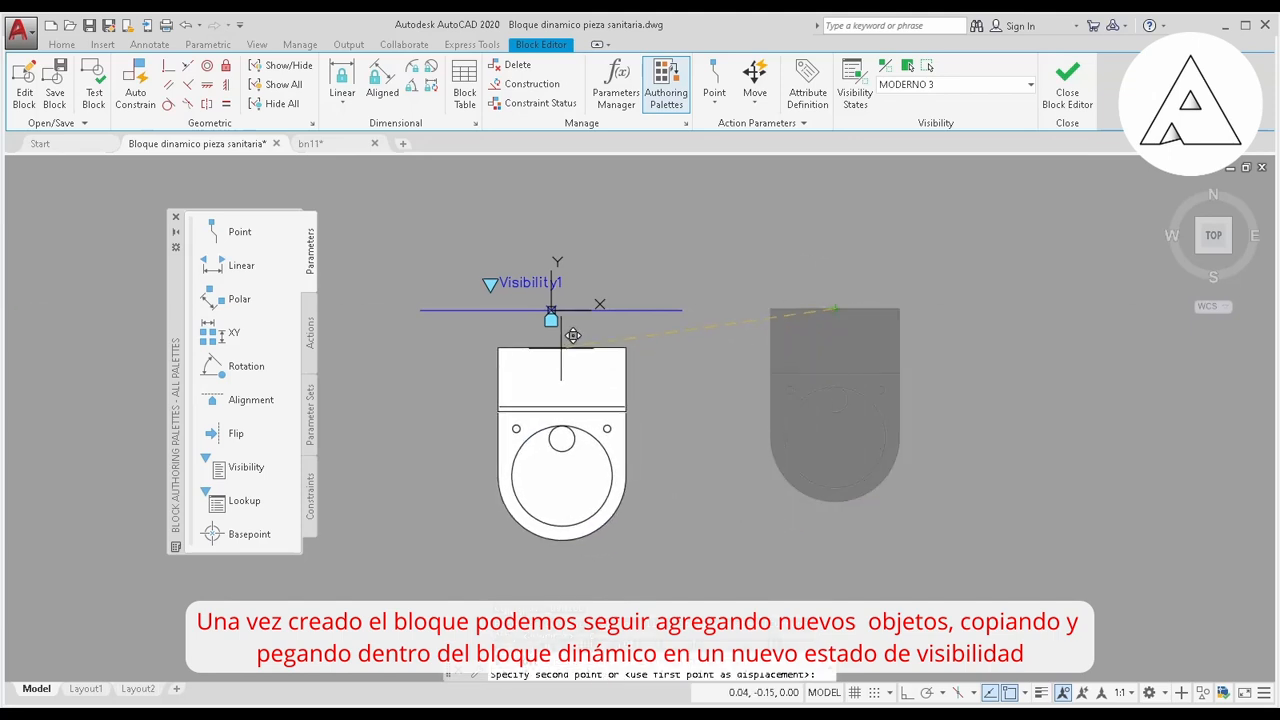
text(0,0,0)
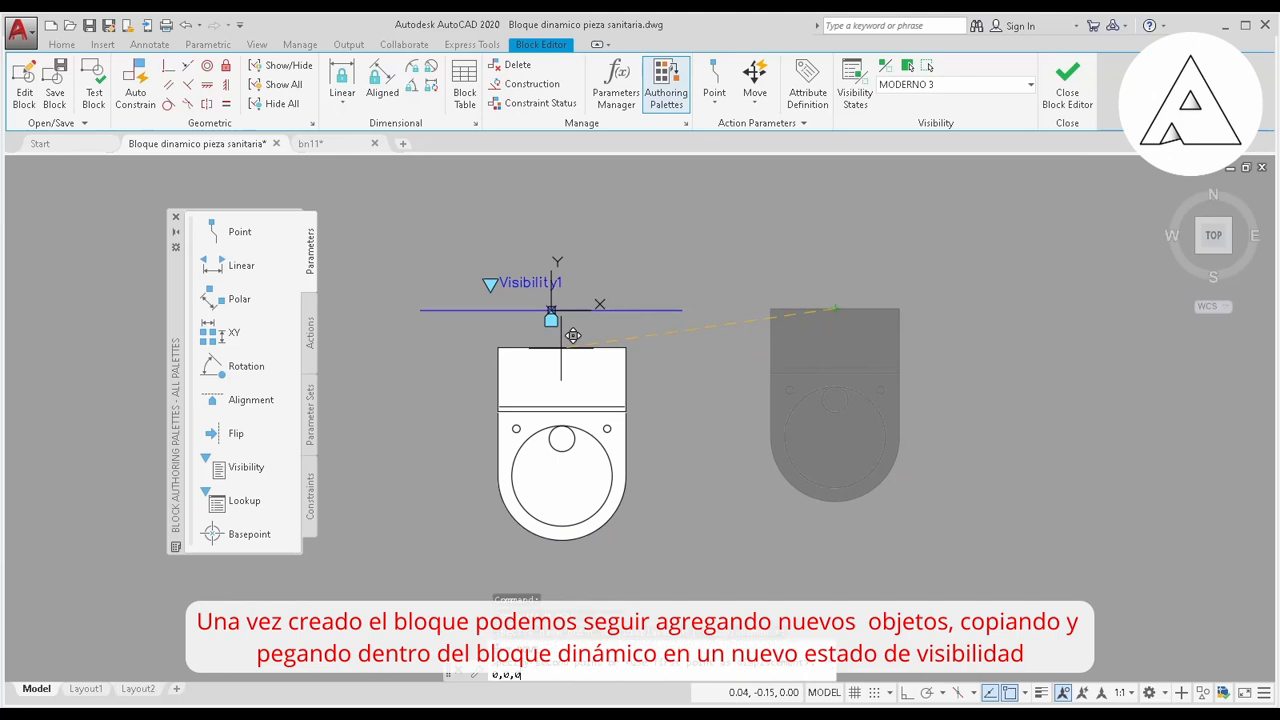
key(Return)
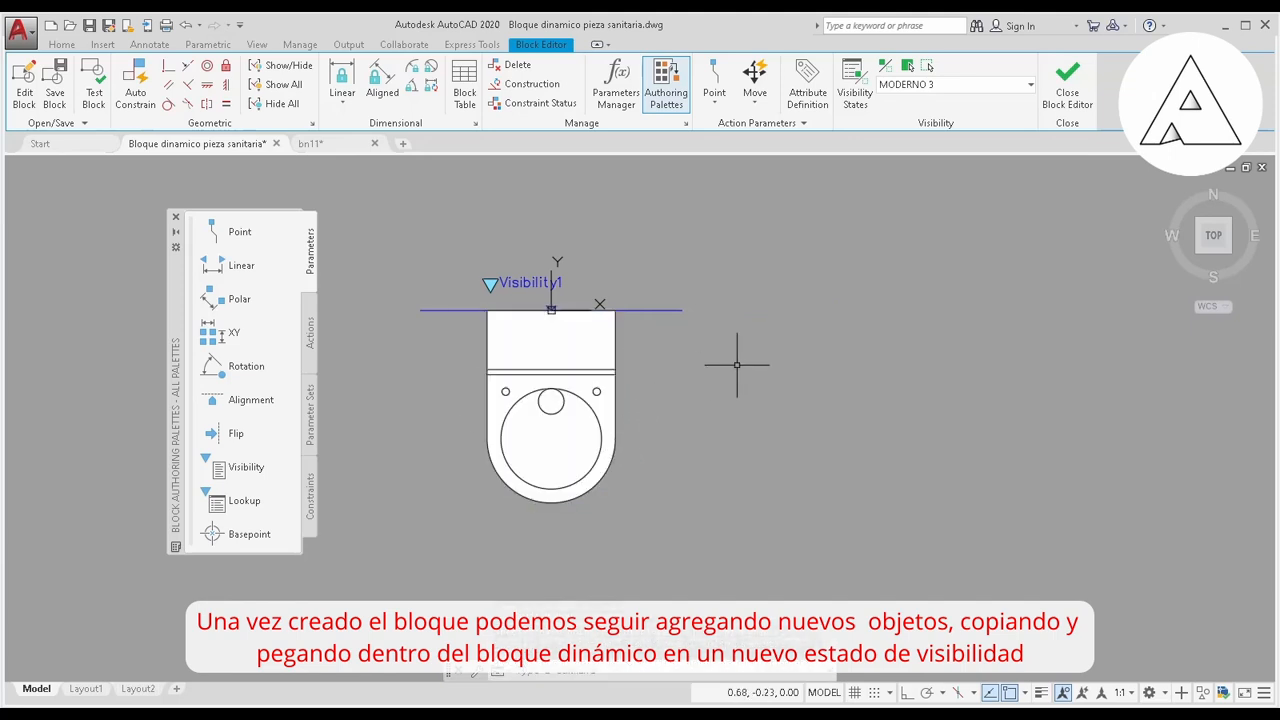
Review the MODERNO 2, MODERNO, SIN TANQUE and CLASICO visibility states, and return to MODERNO 3
click(940, 85)
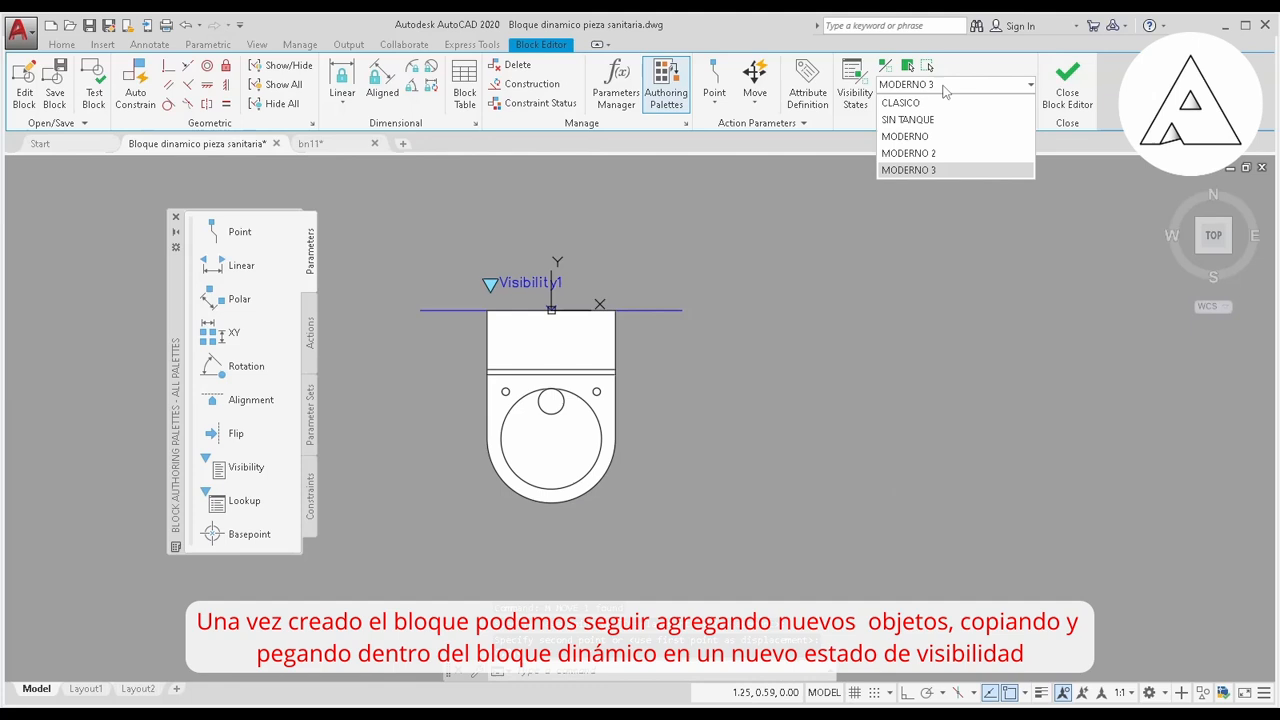
click(938, 153)
click(955, 85)
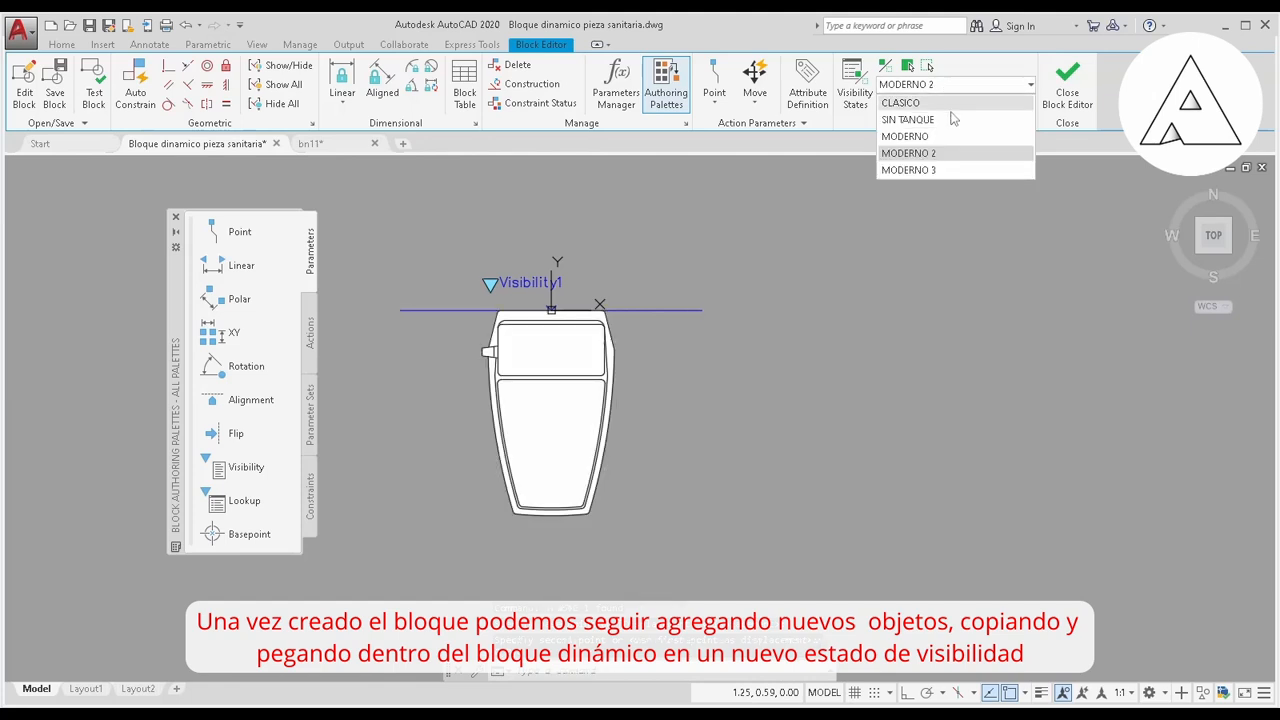
click(943, 137)
click(955, 85)
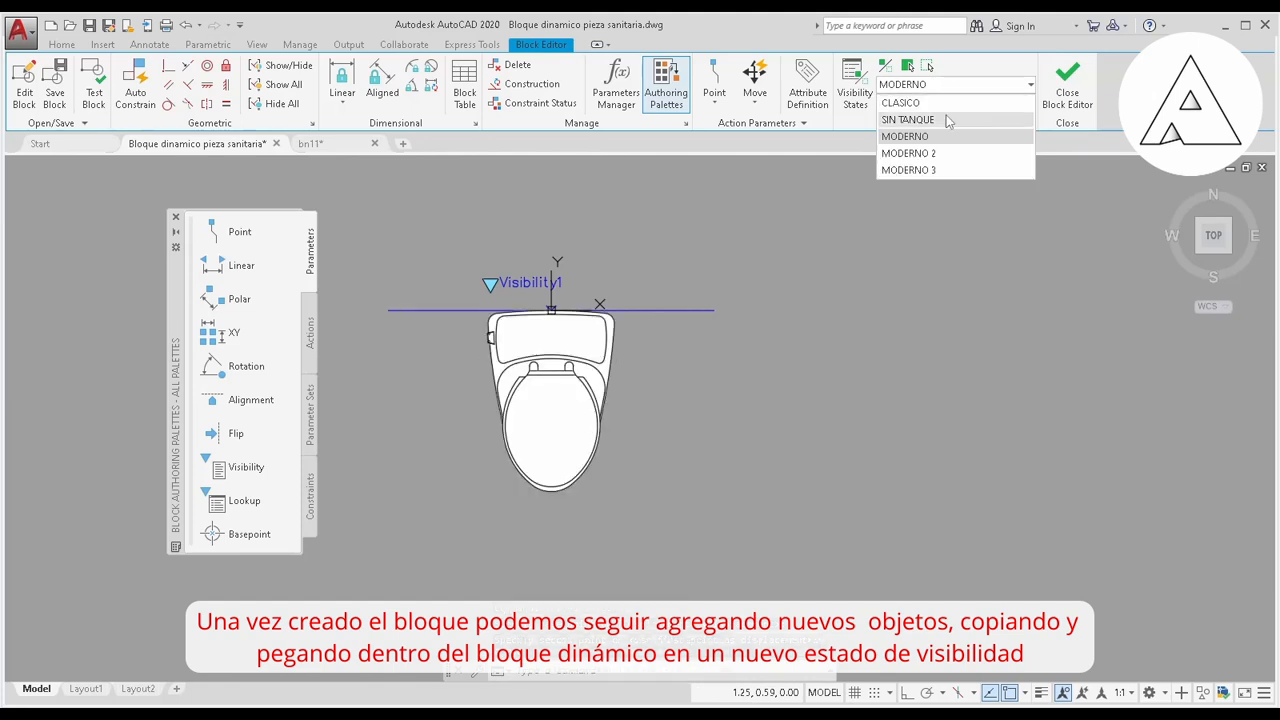
click(945, 117)
click(957, 88)
click(946, 102)
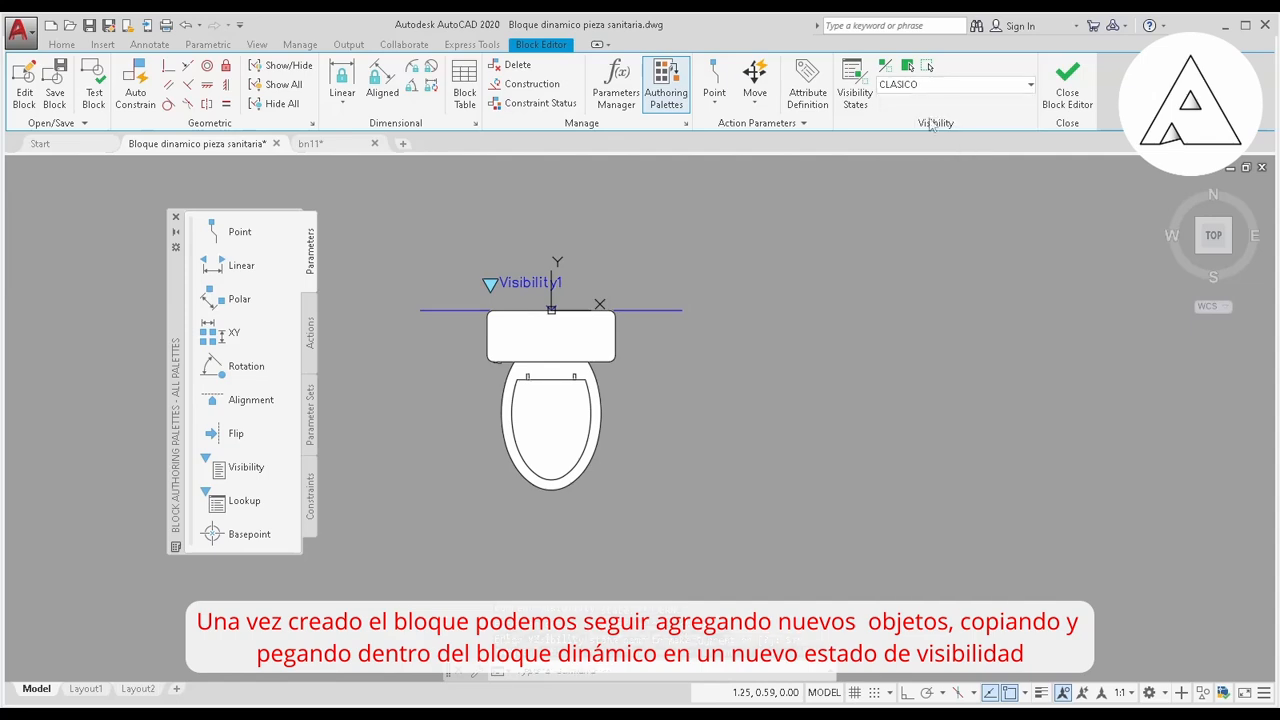
click(955, 86)
click(928, 171)
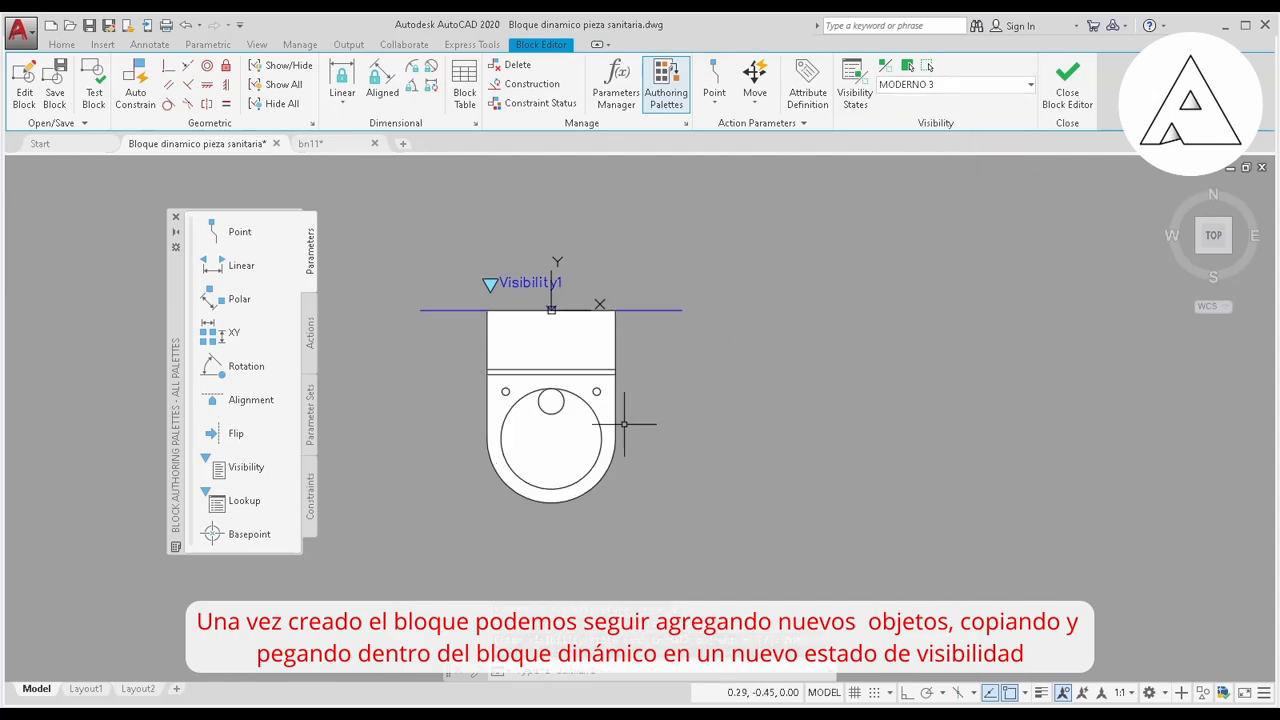
Close the block editor and save the changes to the dynamic toilet block
click(1067, 85)
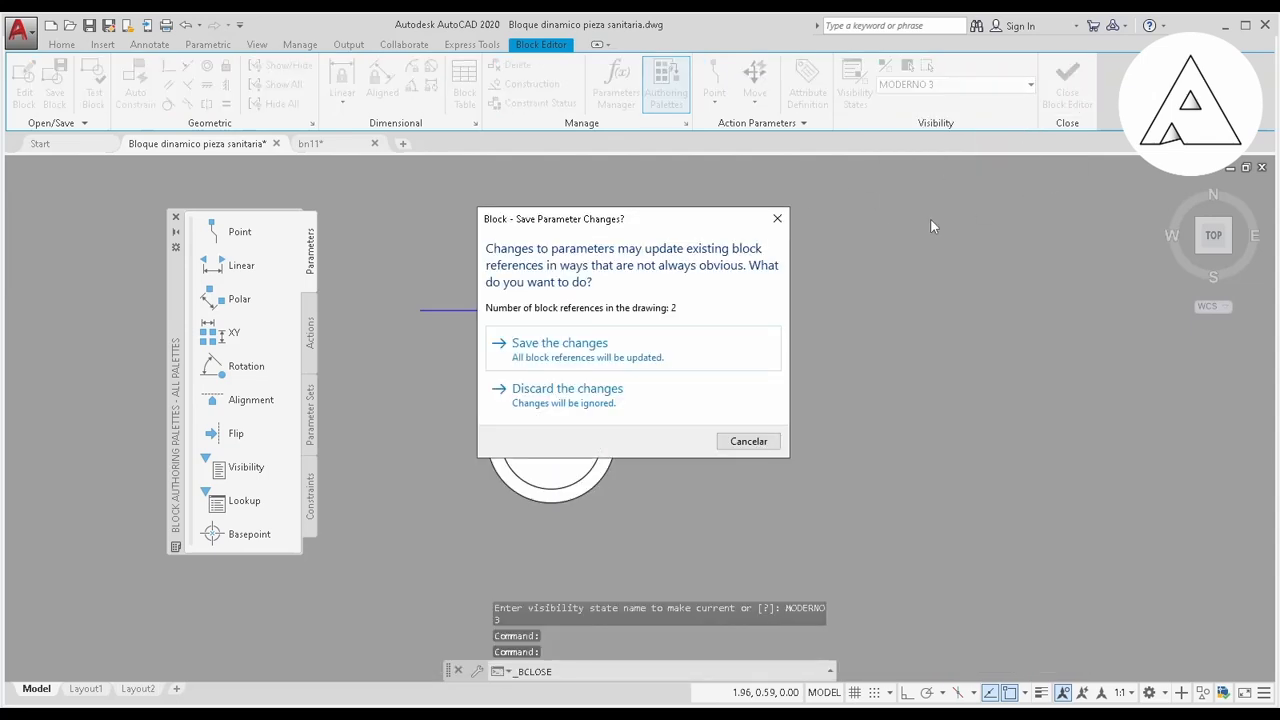
click(615, 347)
Switch the toilet in the left bathroom to the MODERNO 3 visibility state
middle_drag(648, 338, 574, 349)
click(428, 360)
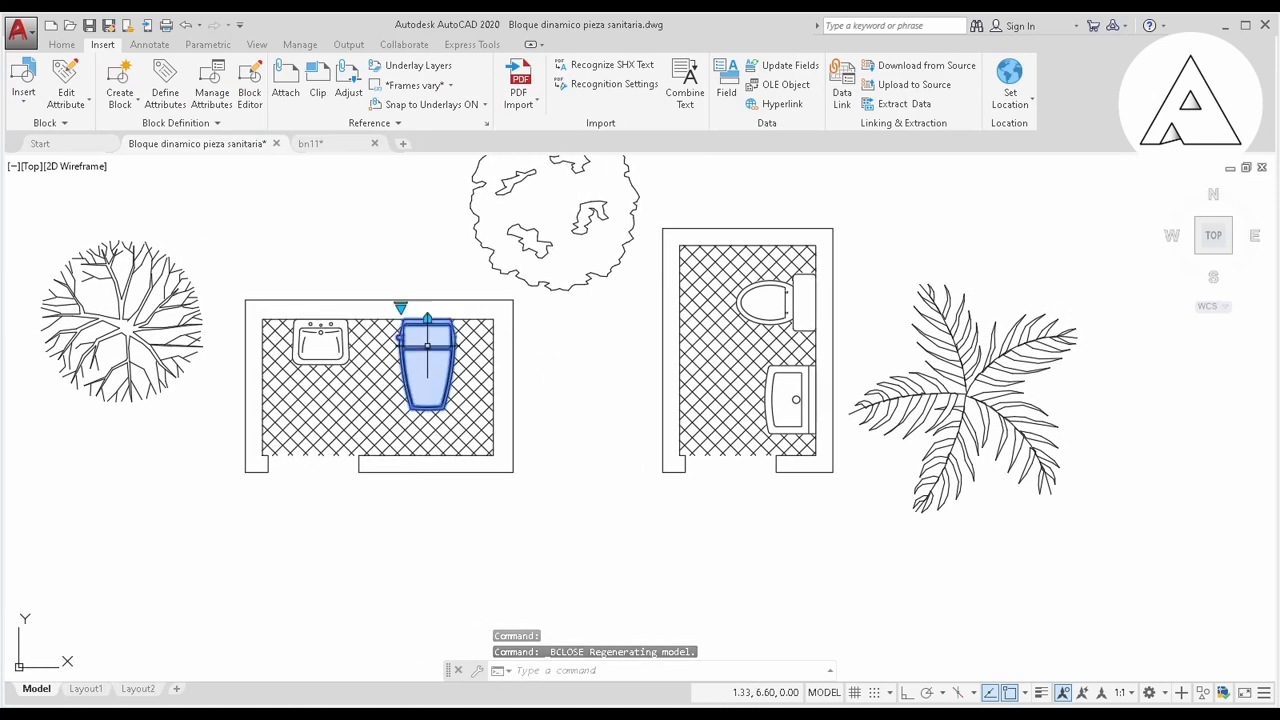
scroll(395, 295, up, 6)
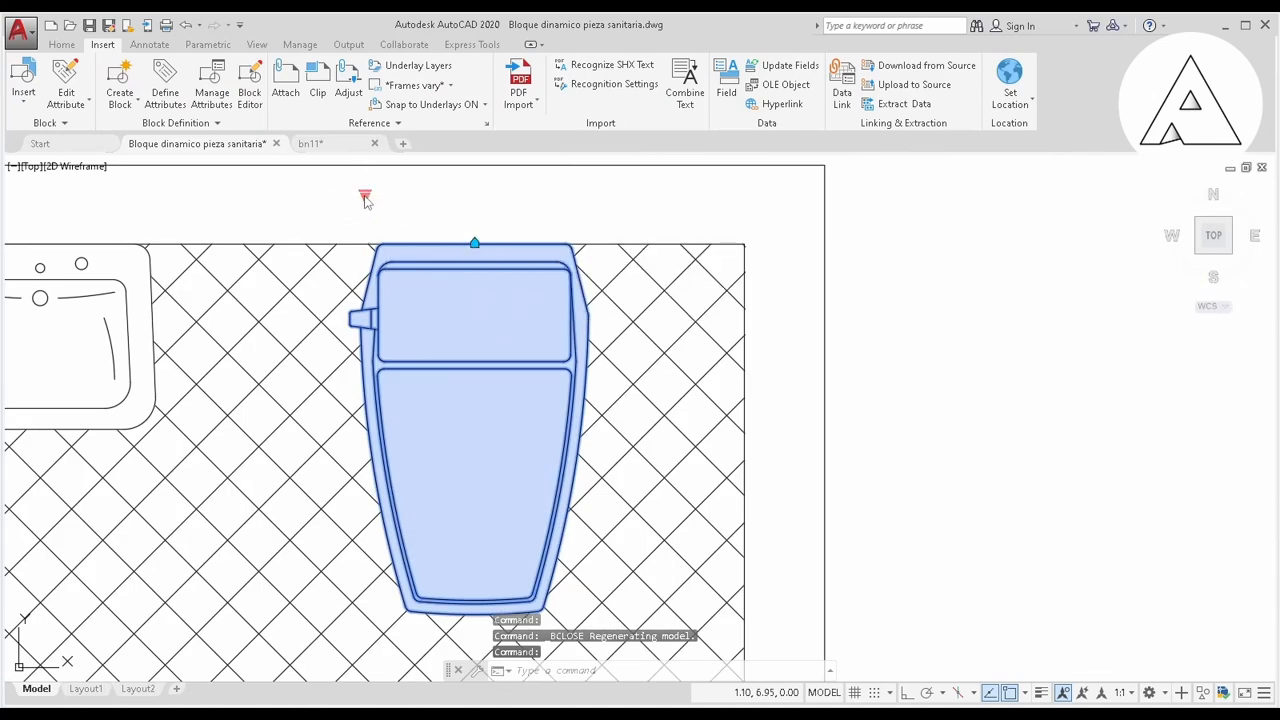
click(365, 196)
click(408, 277)
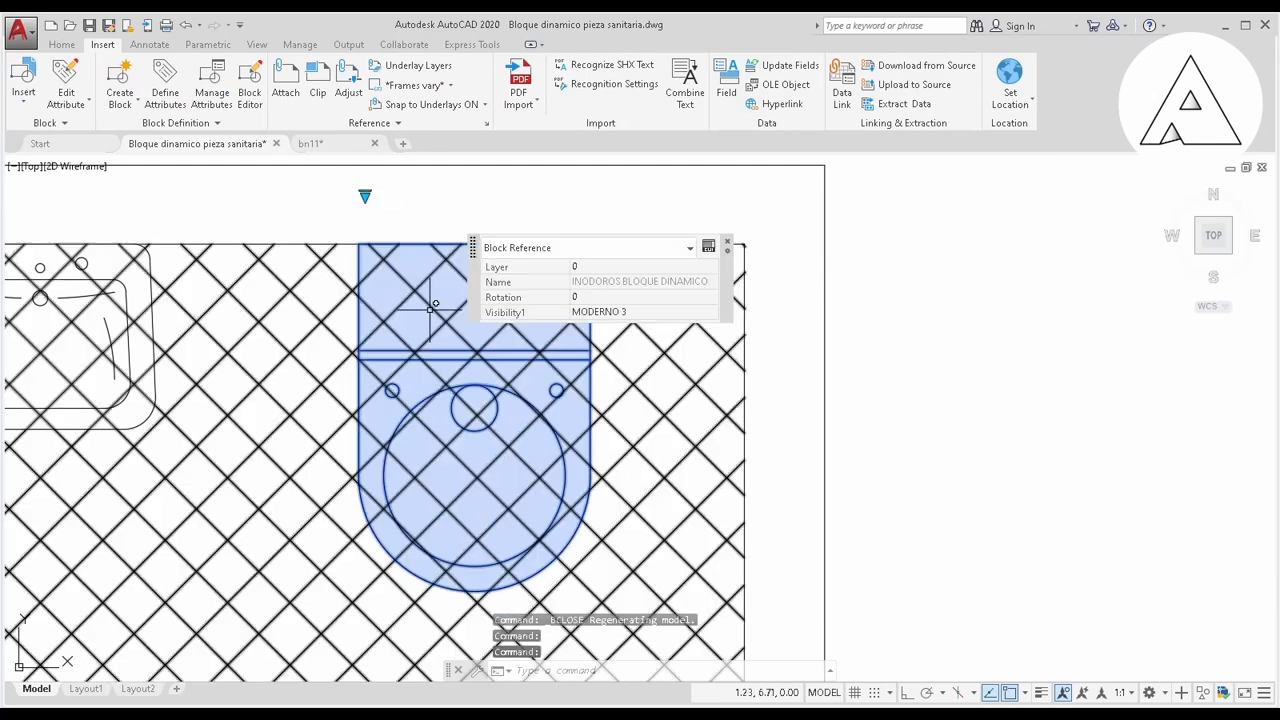
scroll(500, 449, down, 4)
scroll(583, 441, down, 4)
mouse_move(657, 443)
middle_down()
mouse_move(700, 383)
mouse_move(739, 400)
middle_up()
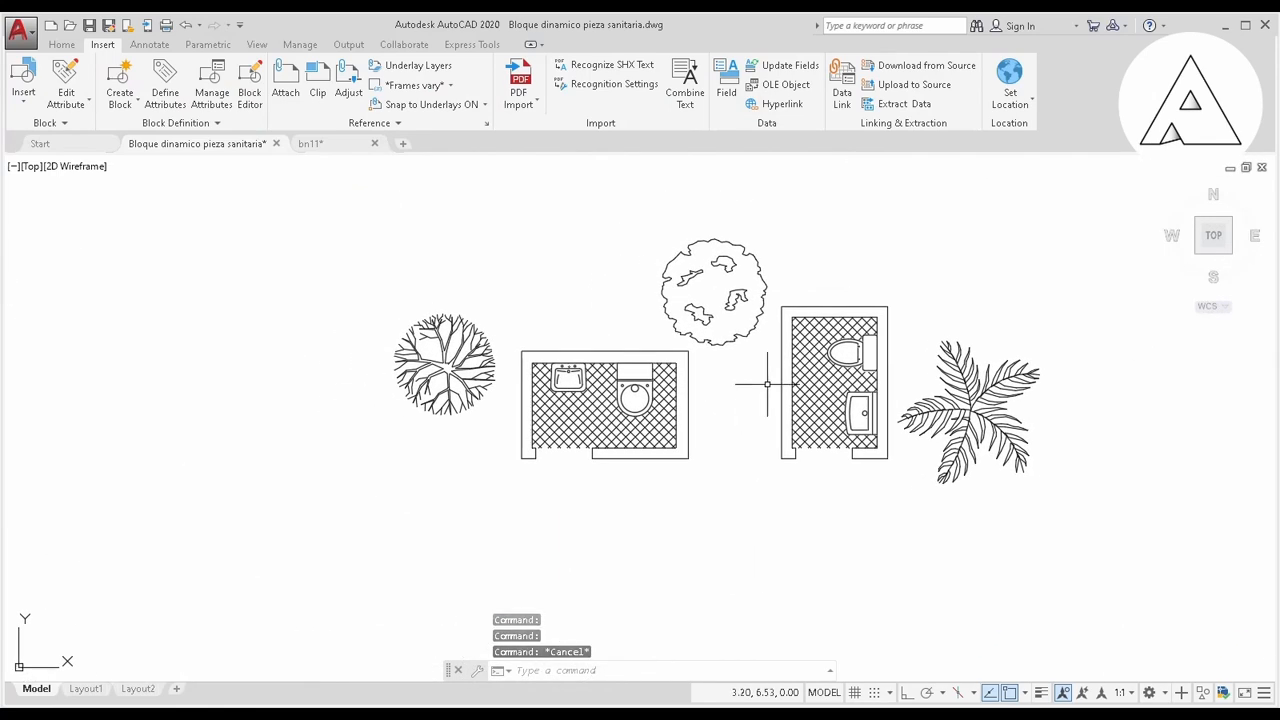
Insert the INODOROS BLOQUE DINAMICO block against the inner face of the right bathroom's left wall
click(24, 104)
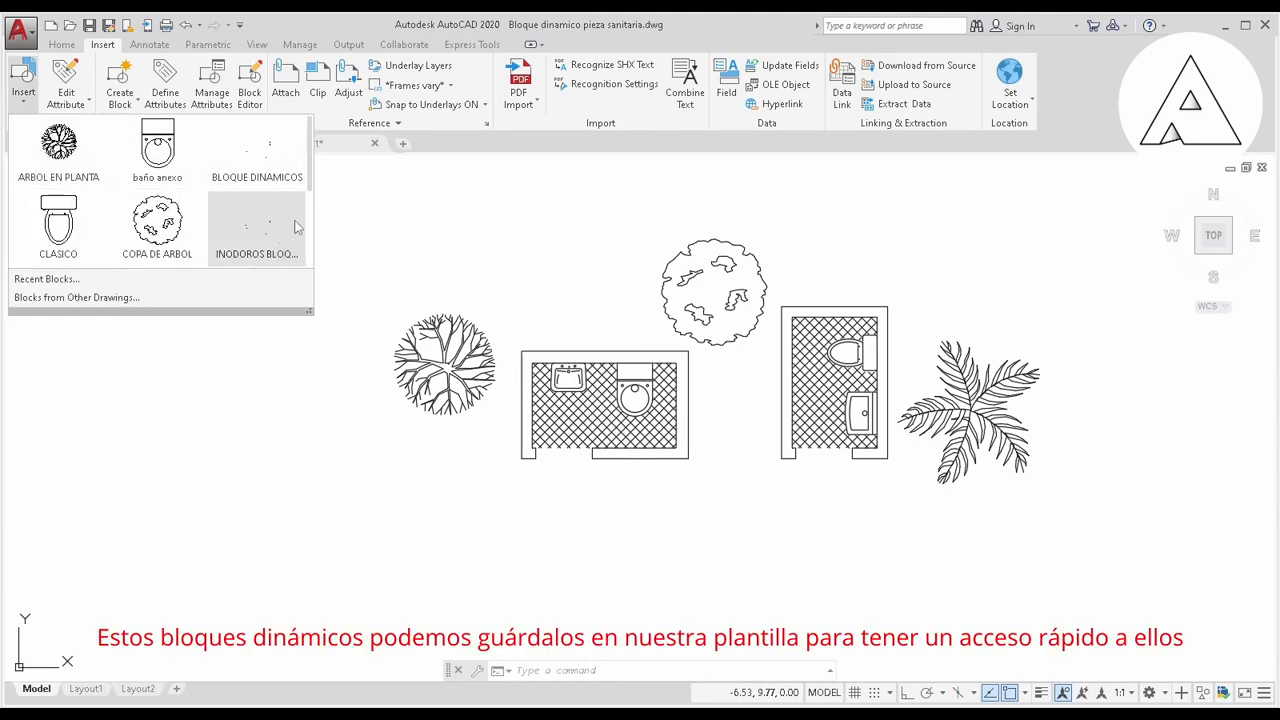
mouse_move(309, 179)
mouse_down()
mouse_move(308, 236)
mouse_move(307, 187)
mouse_up()
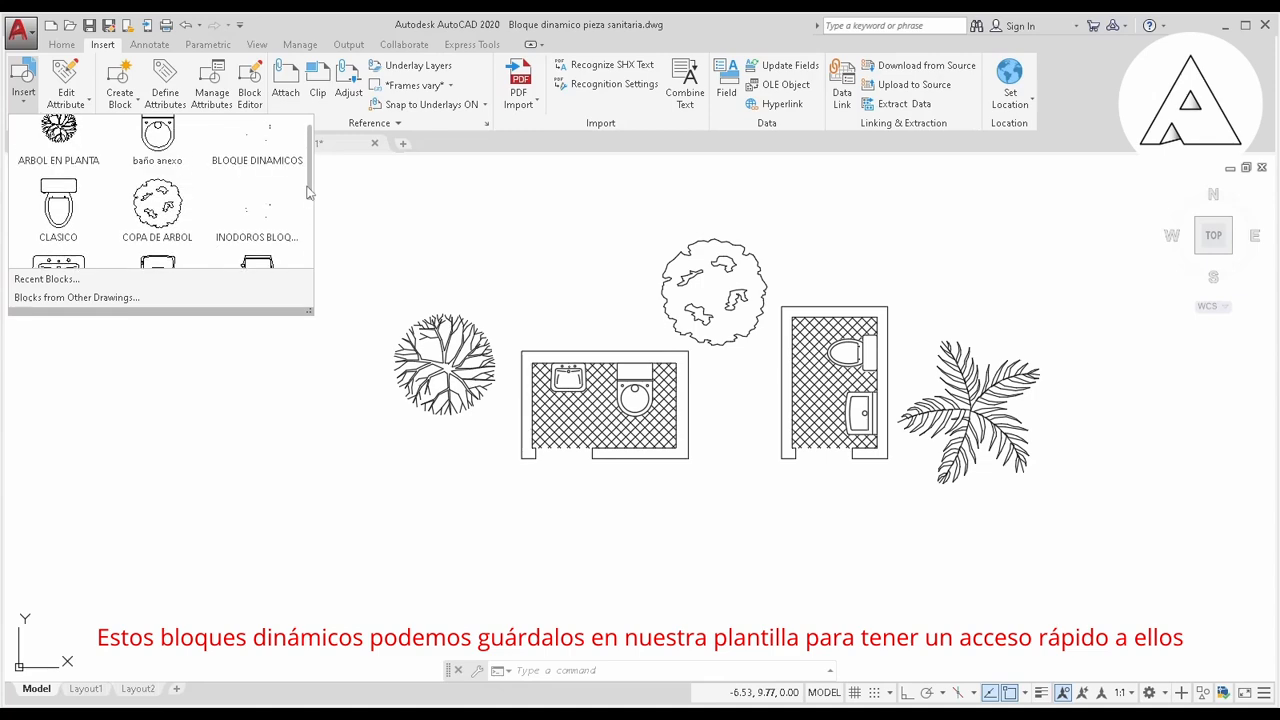
click(258, 224)
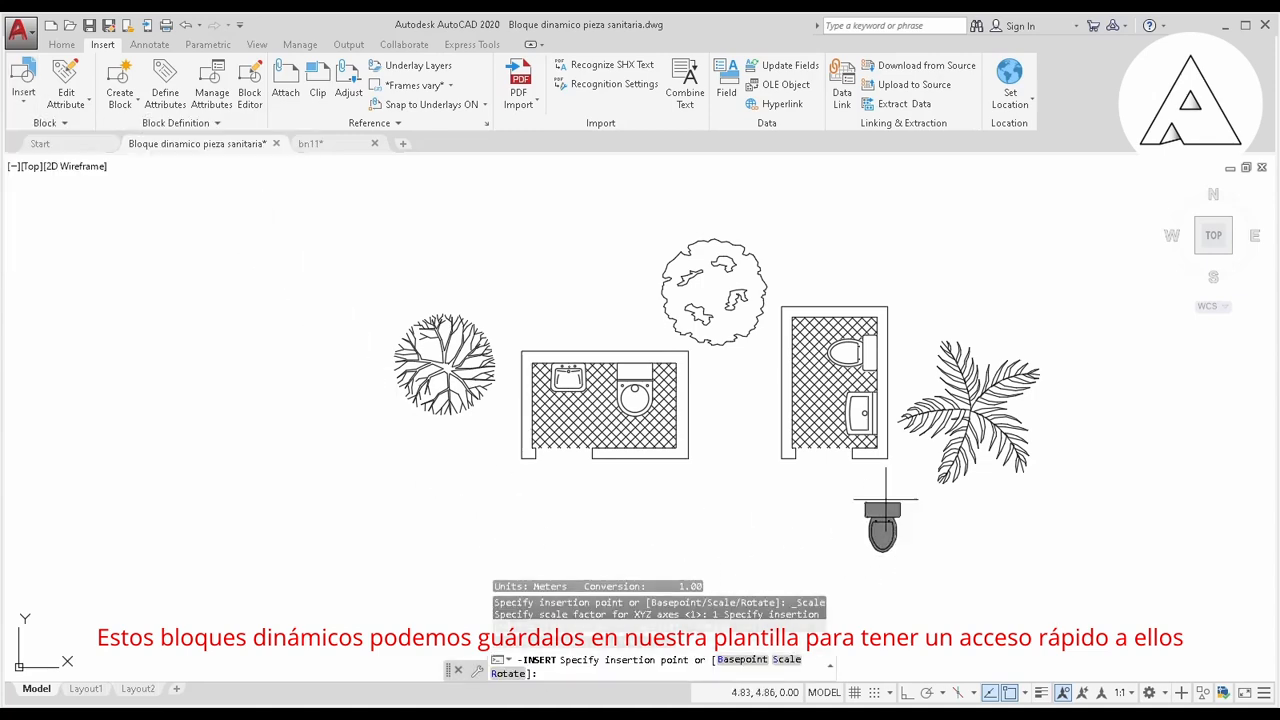
scroll(801, 391, up, 4)
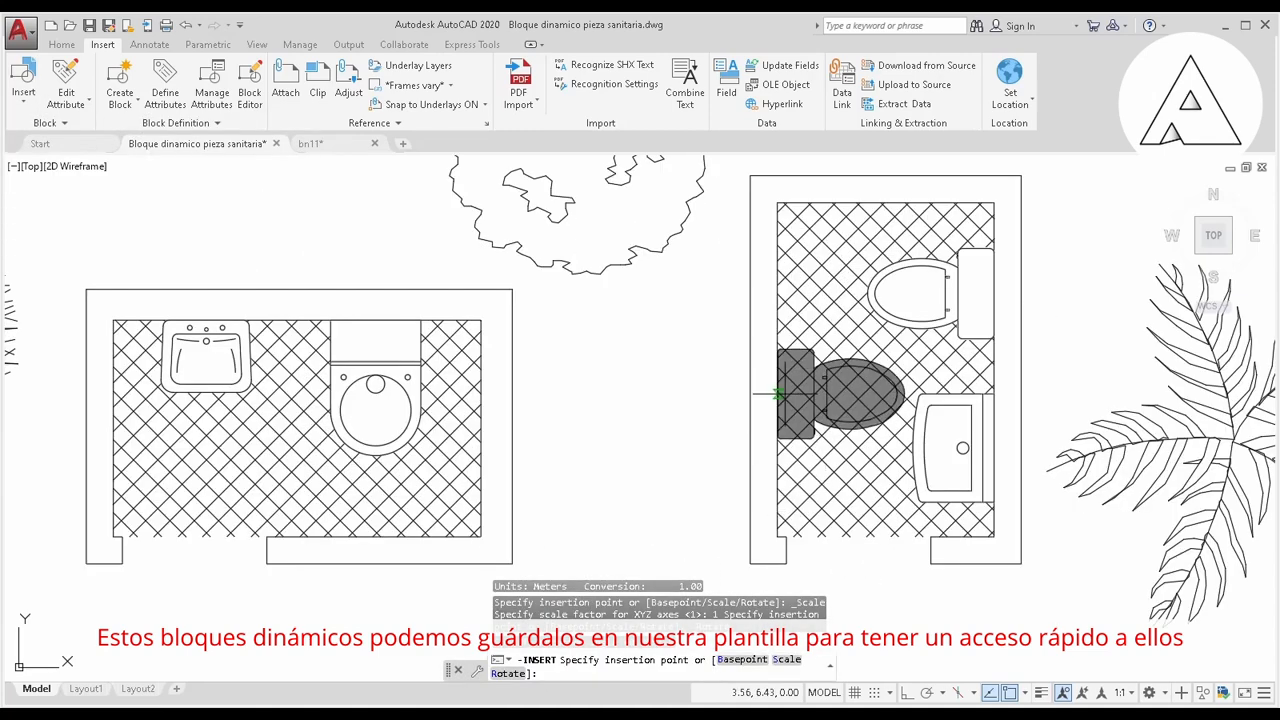
click(779, 395)
Look through the visibility states of the toilet on the right bathroom's left wall and delete that toilet
click(790, 425)
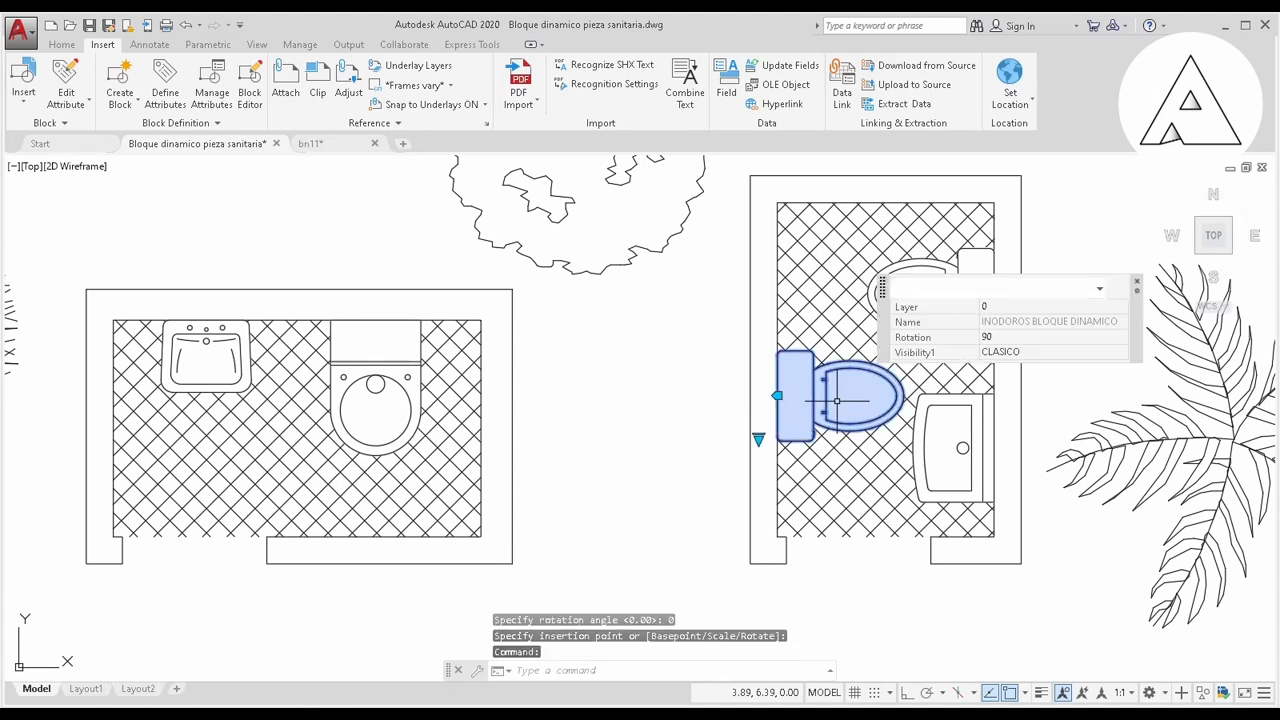
click(758, 438)
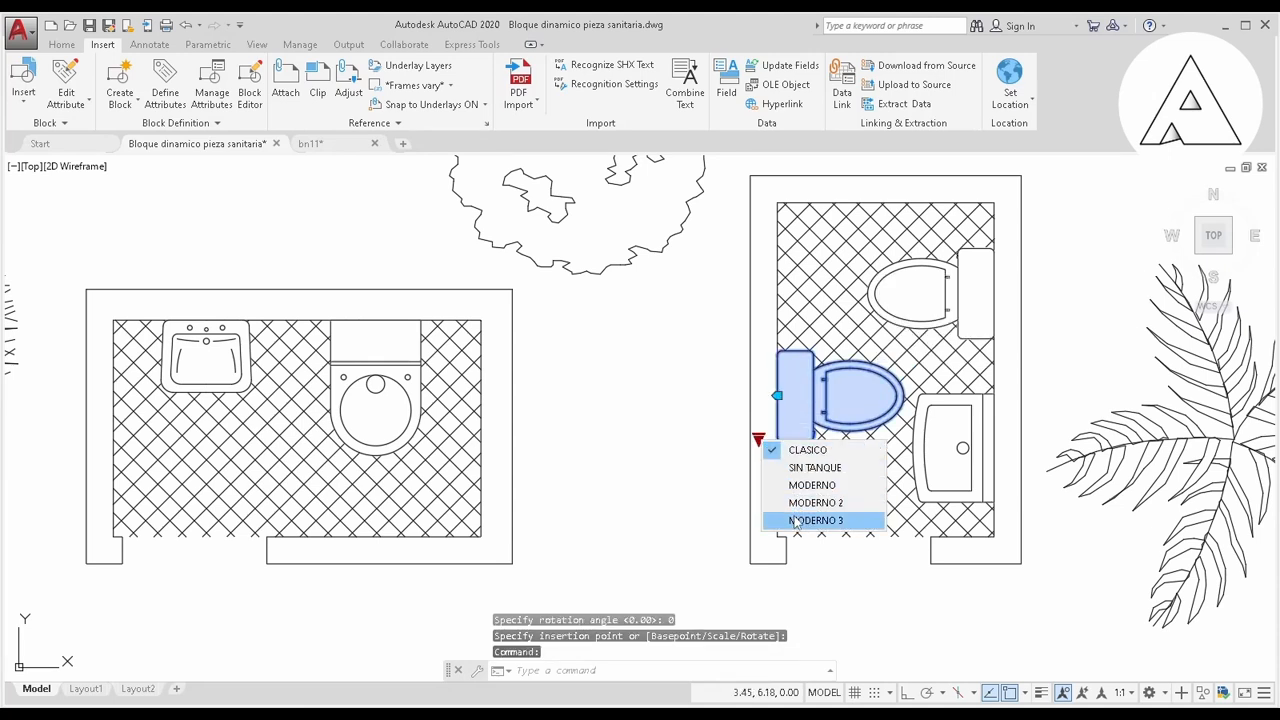
click(677, 486)
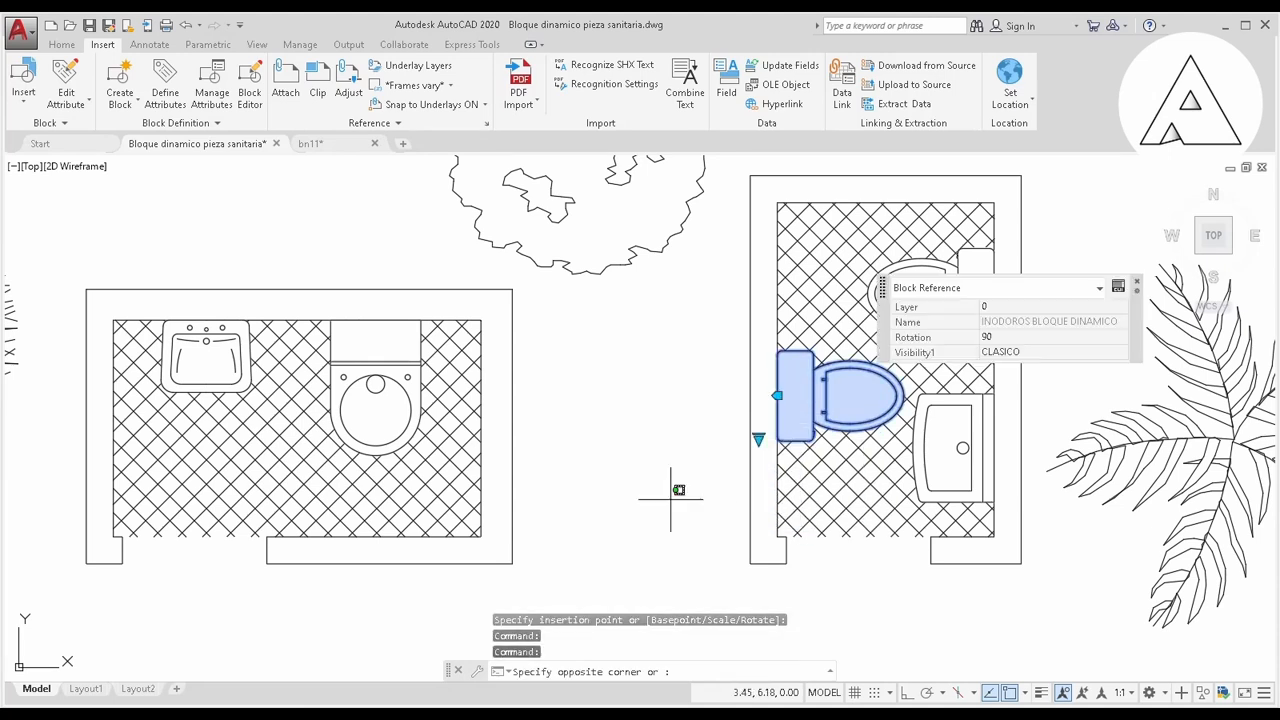
key(Escape)
key(Delete)
scroll(650, 418, down, 5)
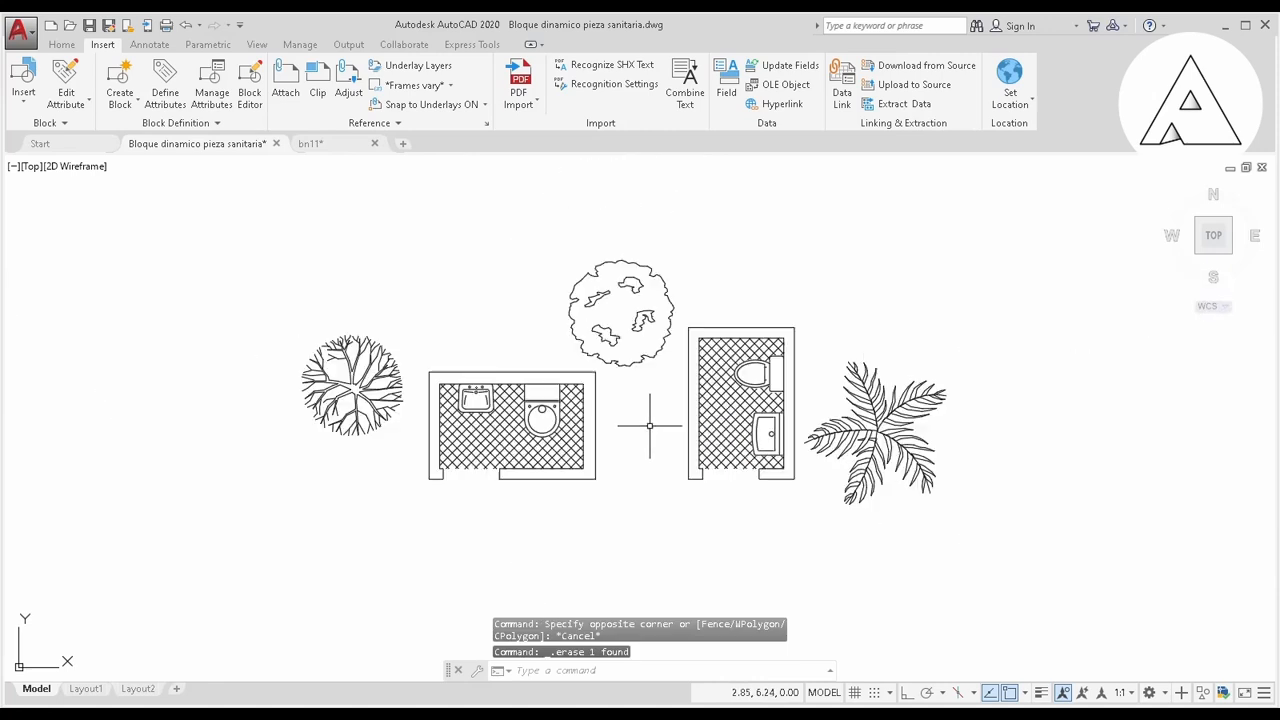
scroll(650, 430, up, 2)
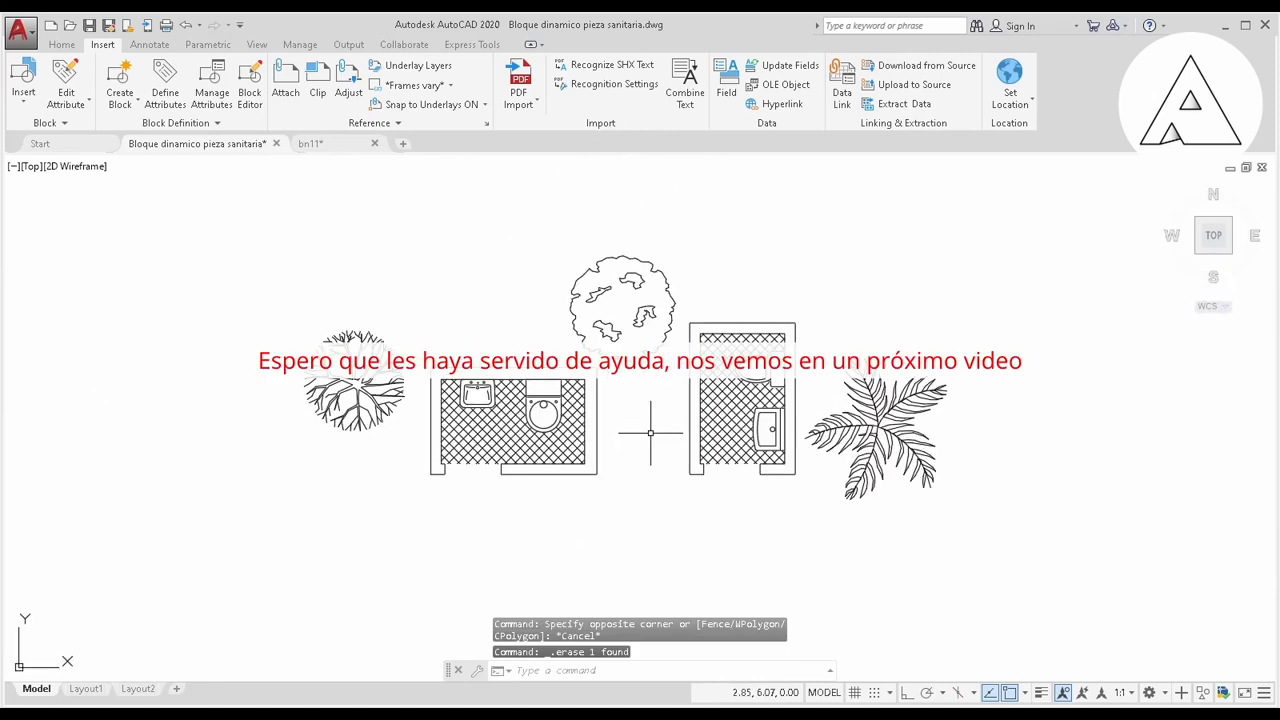